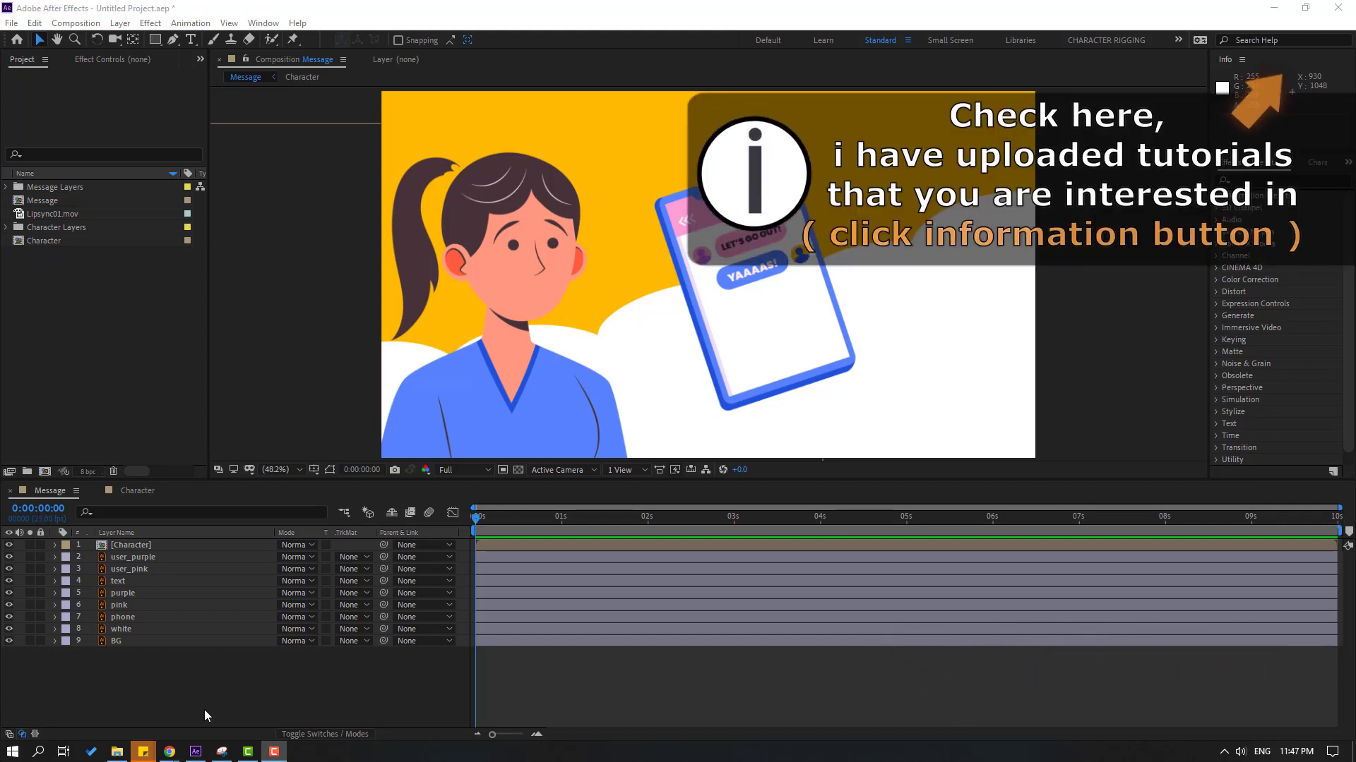
Lock the BG layer, then toggle the white layer's visibility off and on to identify its artwork
left_click(118, 642)
left_click(40, 641)
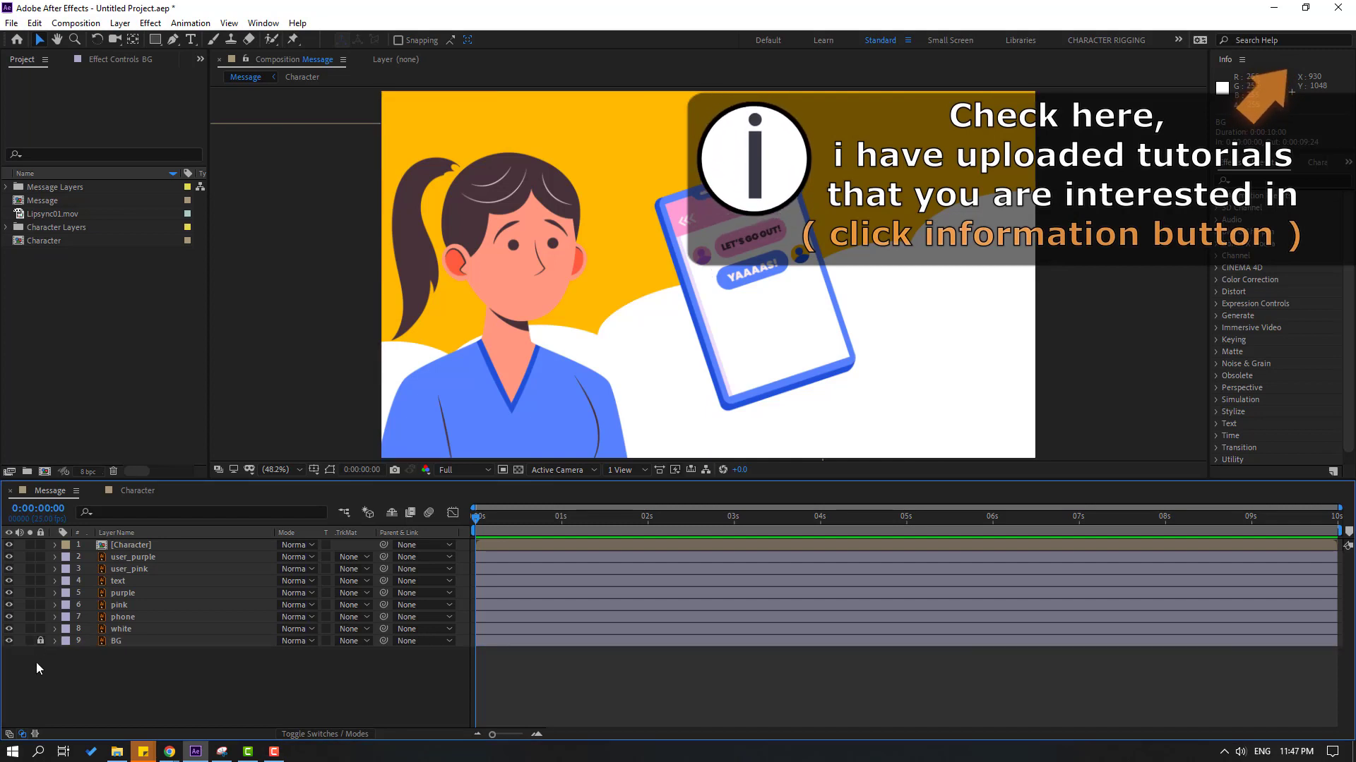
left_click(121, 629)
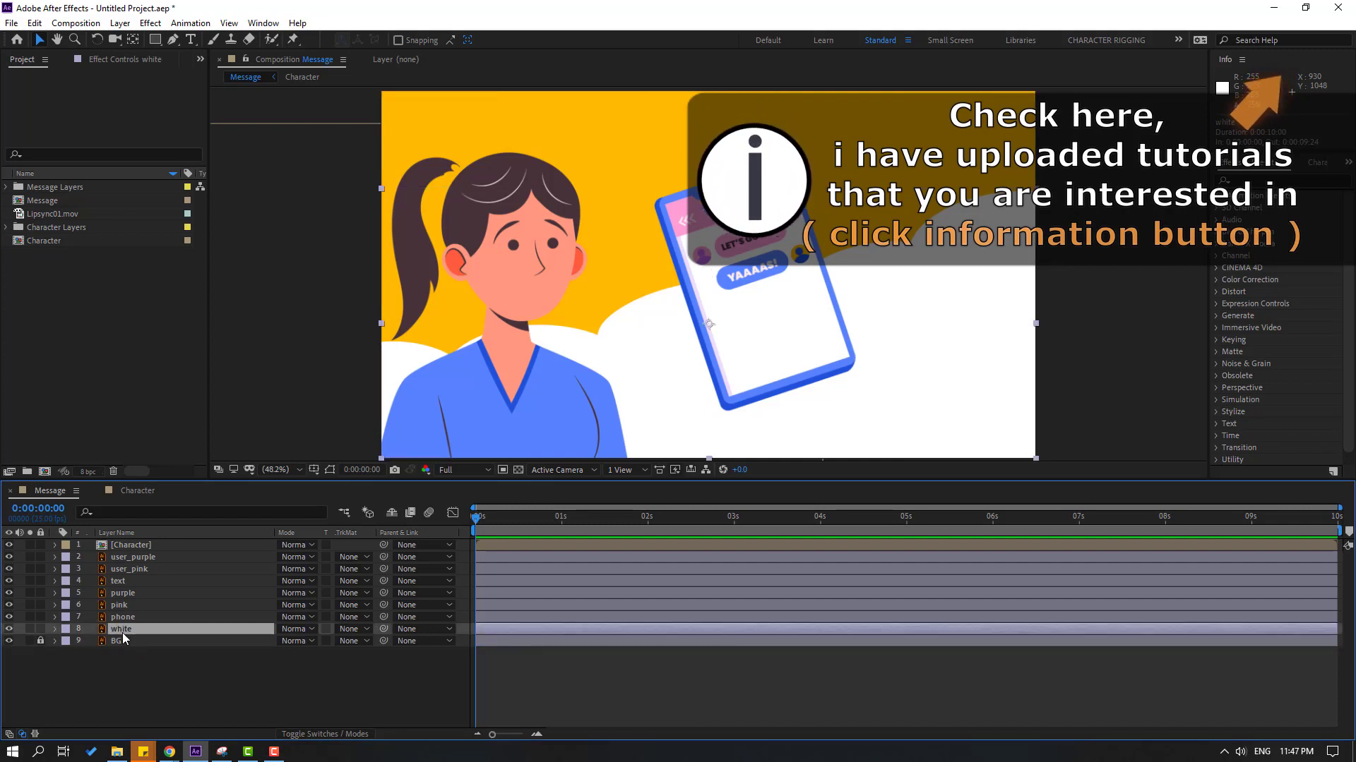
left_click(9, 629)
left_click(8, 629)
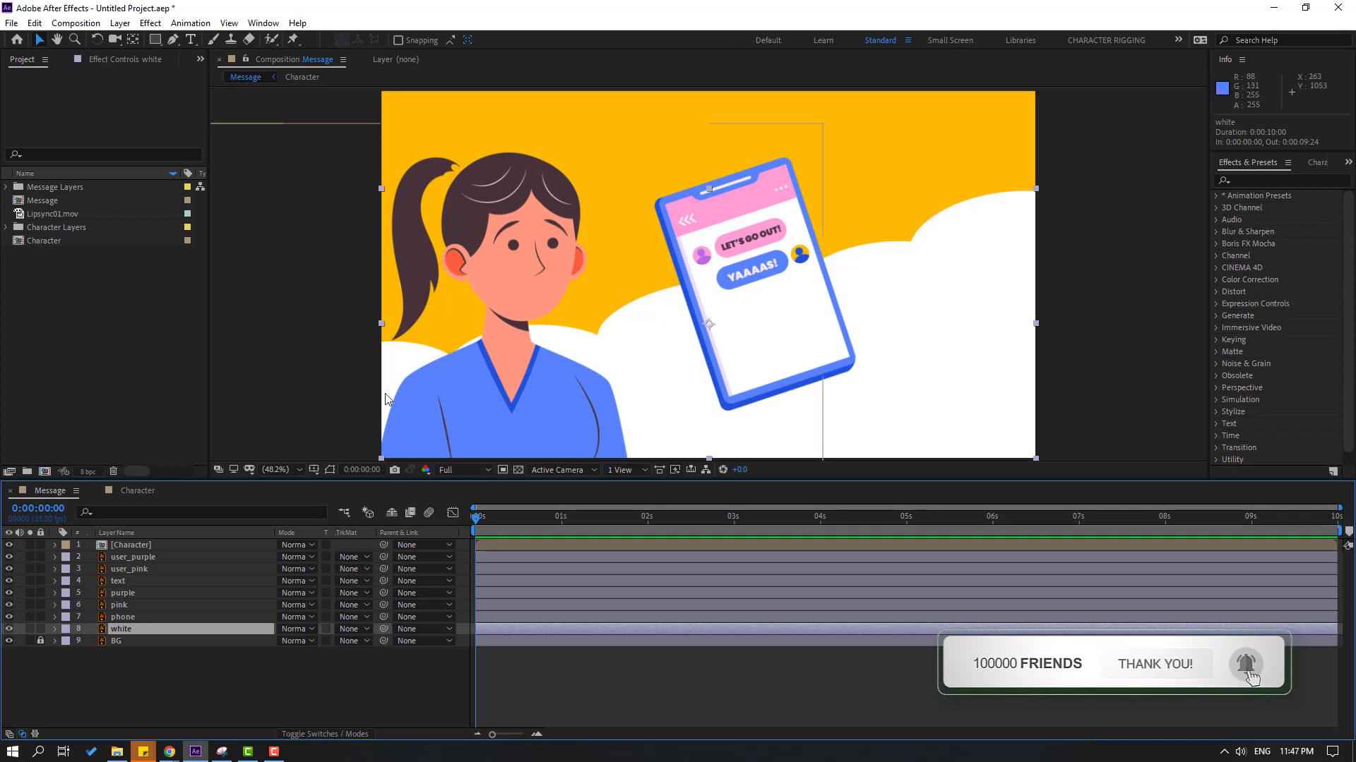
Find the Wave Warp effect and apply it to the white layer
left_click(1250, 181)
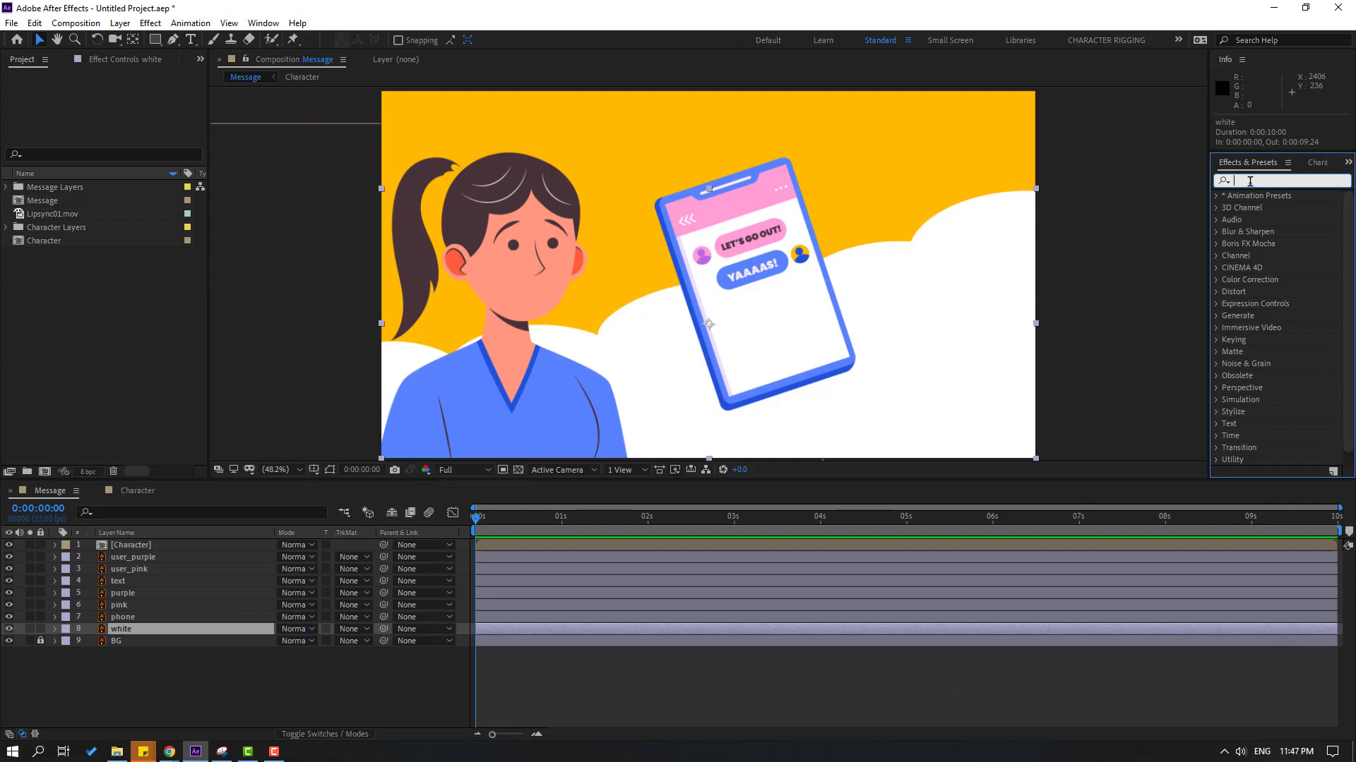
type("wave")
mouse_move(1264, 208)
left_mouse_down()
mouse_move(283, 661)
mouse_move(113, 639)
mouse_move(125, 630)
left_mouse_up()
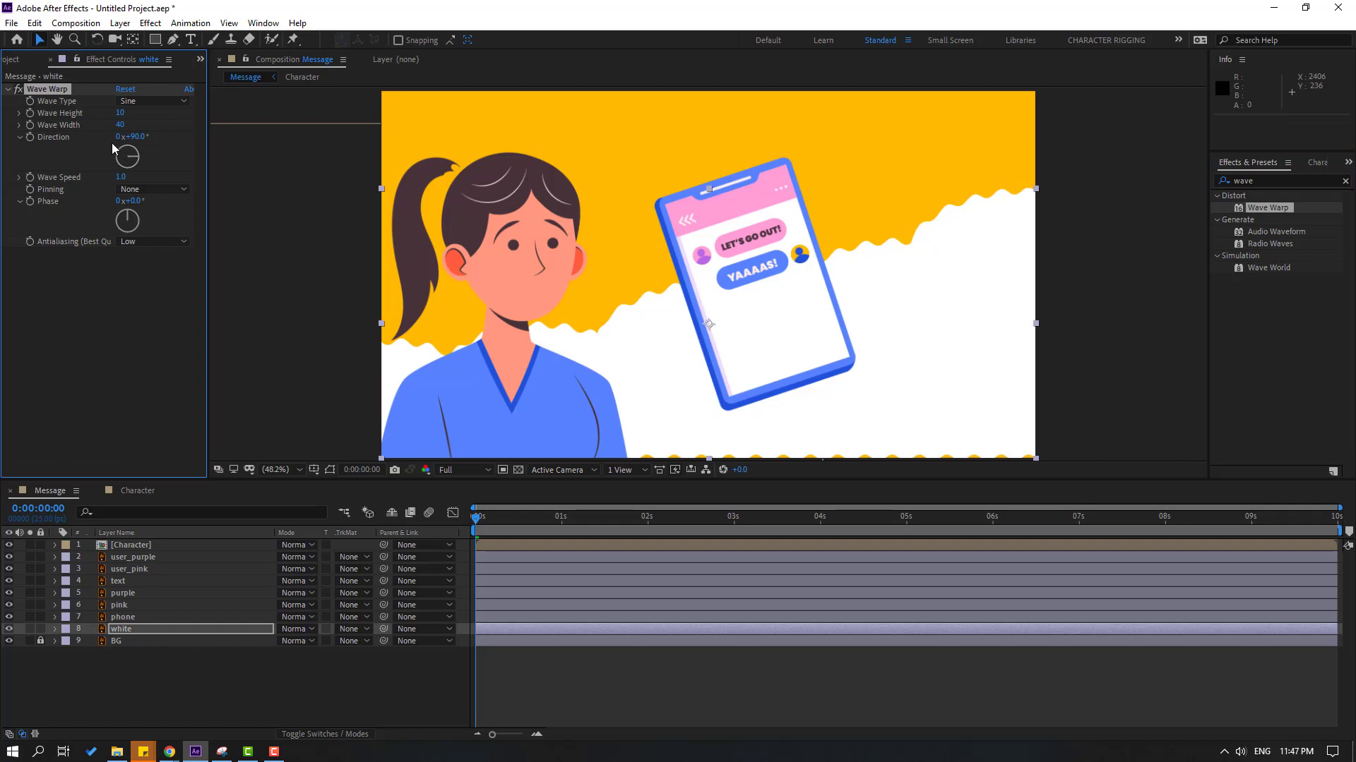
Set Wave Warp's wave width to 163, wave height to -8 and pinning to All Edges, and preview the motion
left_click_drag(129, 126, 921, 52)
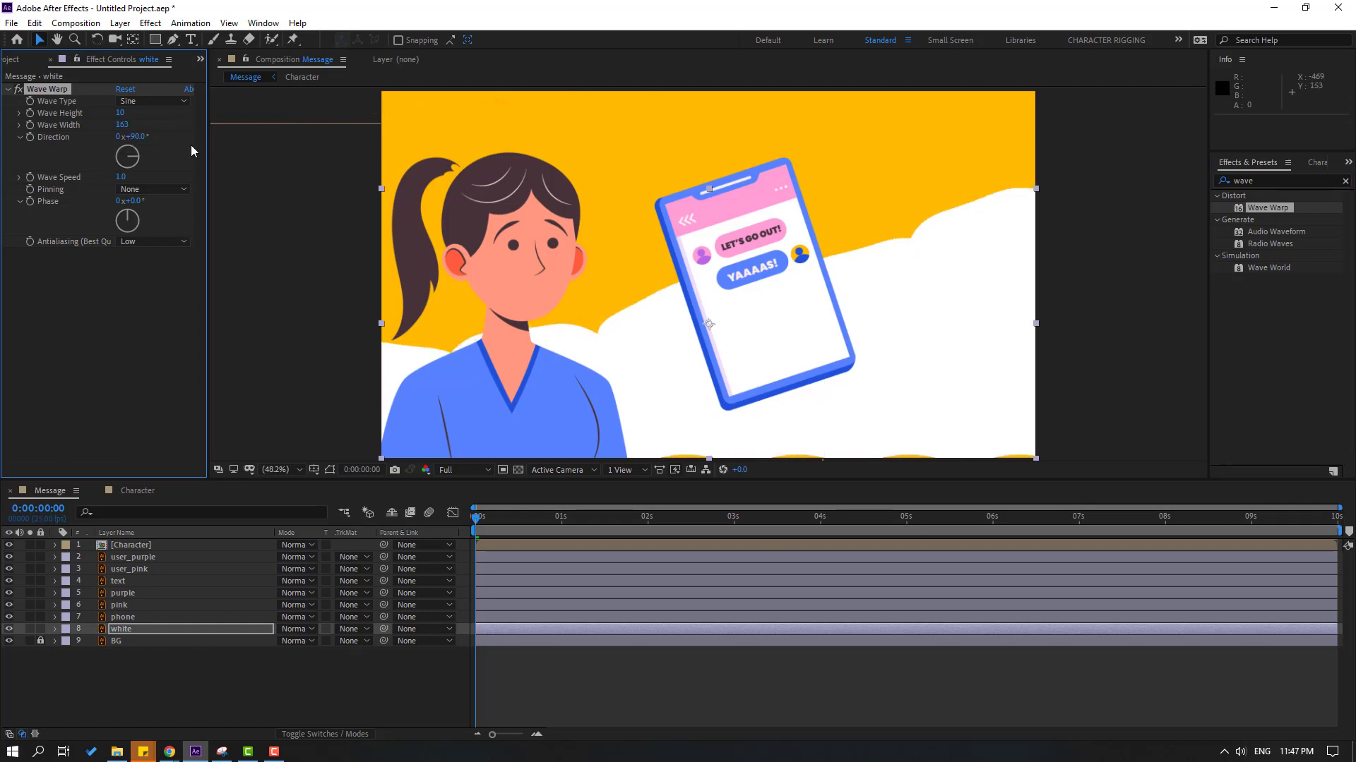
left_click_drag(120, 118, 106, 117)
mouse_move(488, 532)
left_mouse_down()
mouse_move(570, 524)
mouse_move(510, 538)
left_mouse_up()
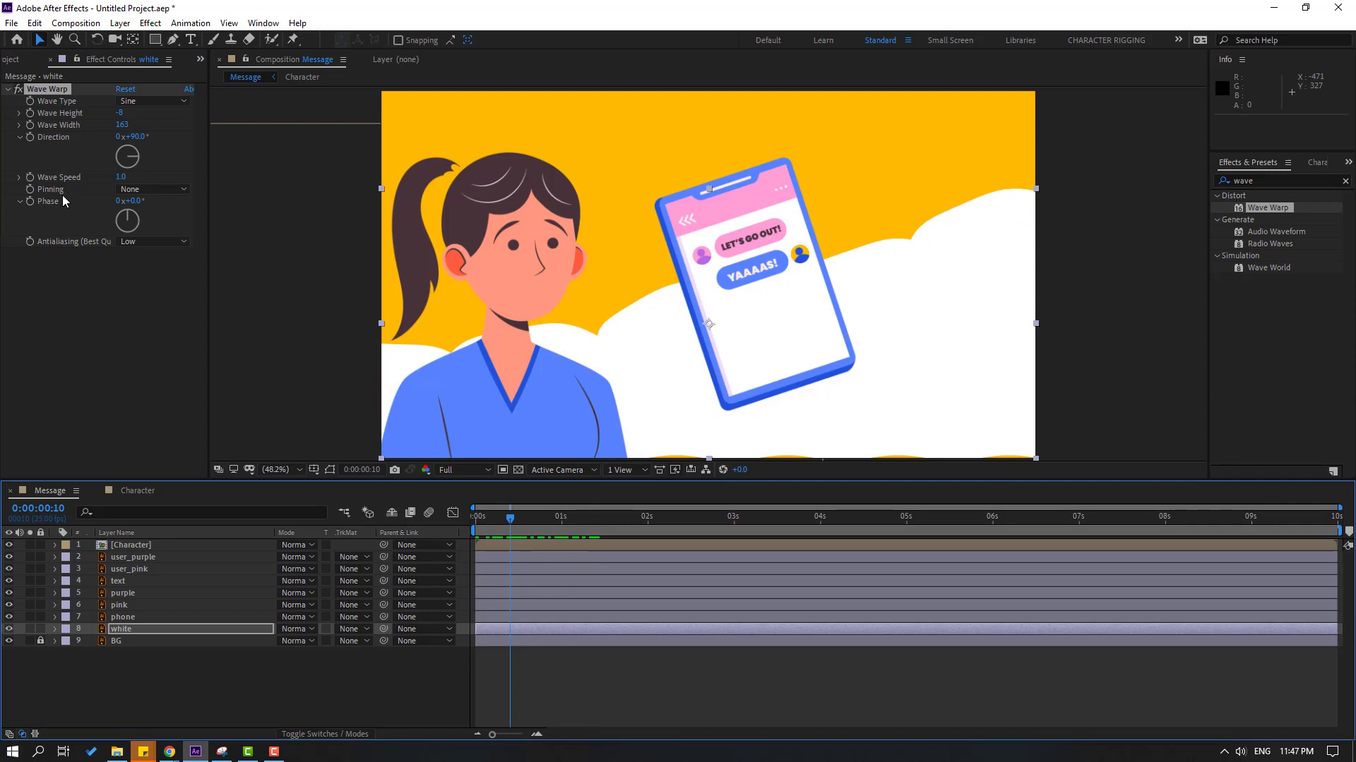
left_click(153, 189)
left_click(181, 218)
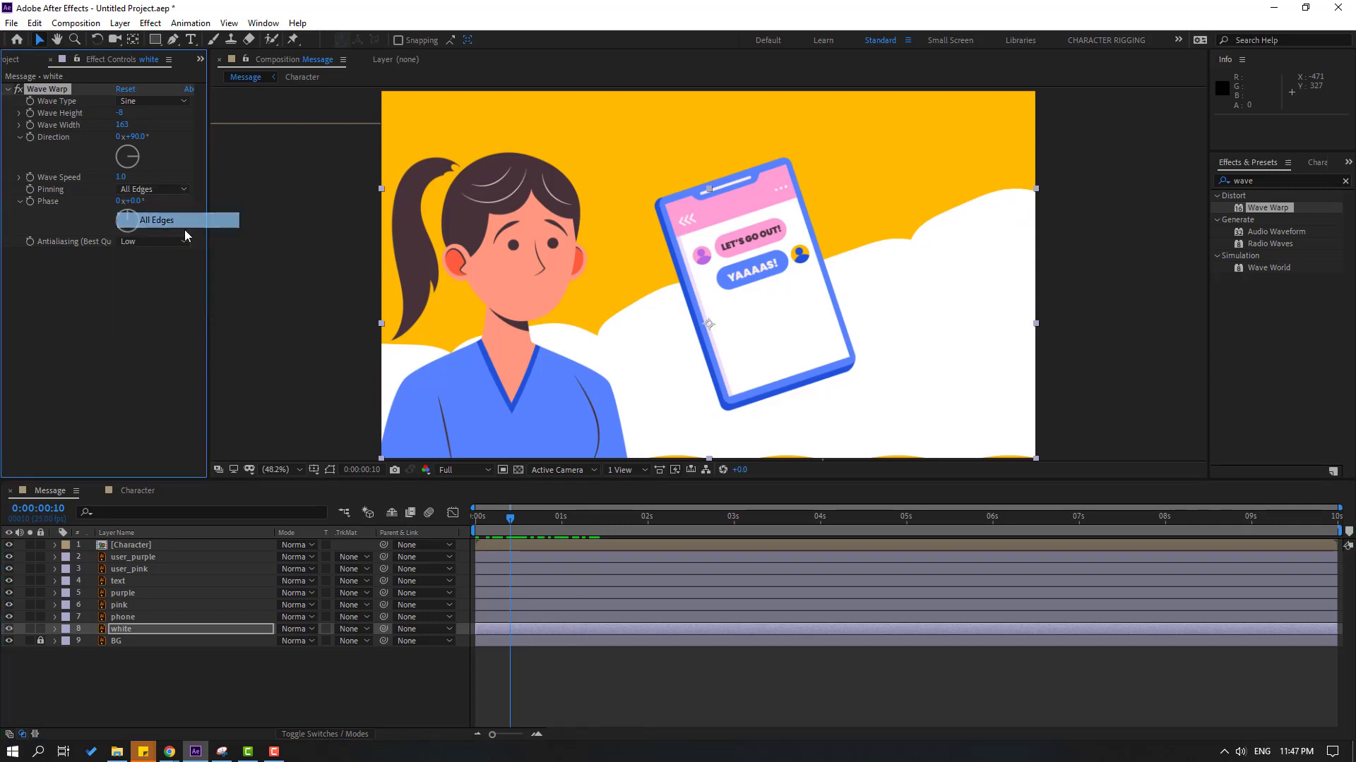
left_click(589, 708)
key("space")
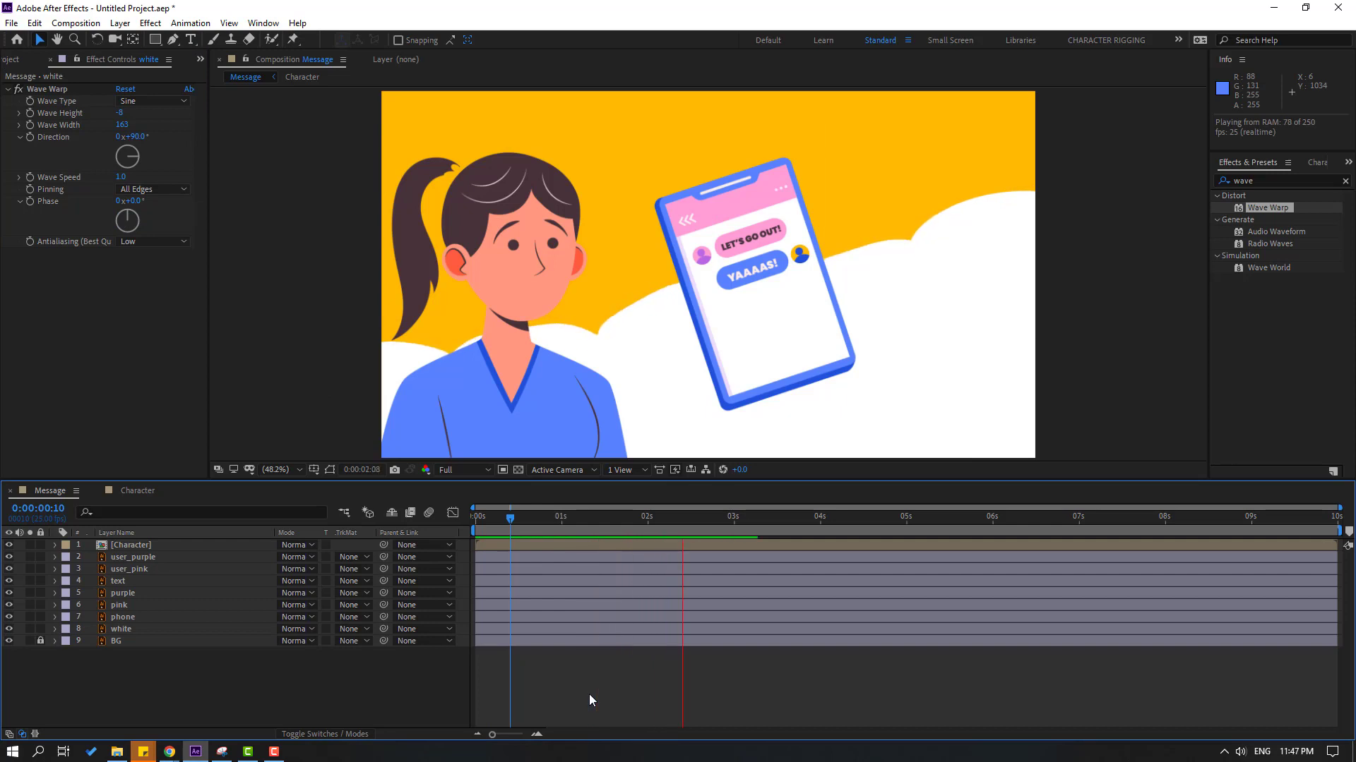
left_click_drag(540, 523, 324, 603)
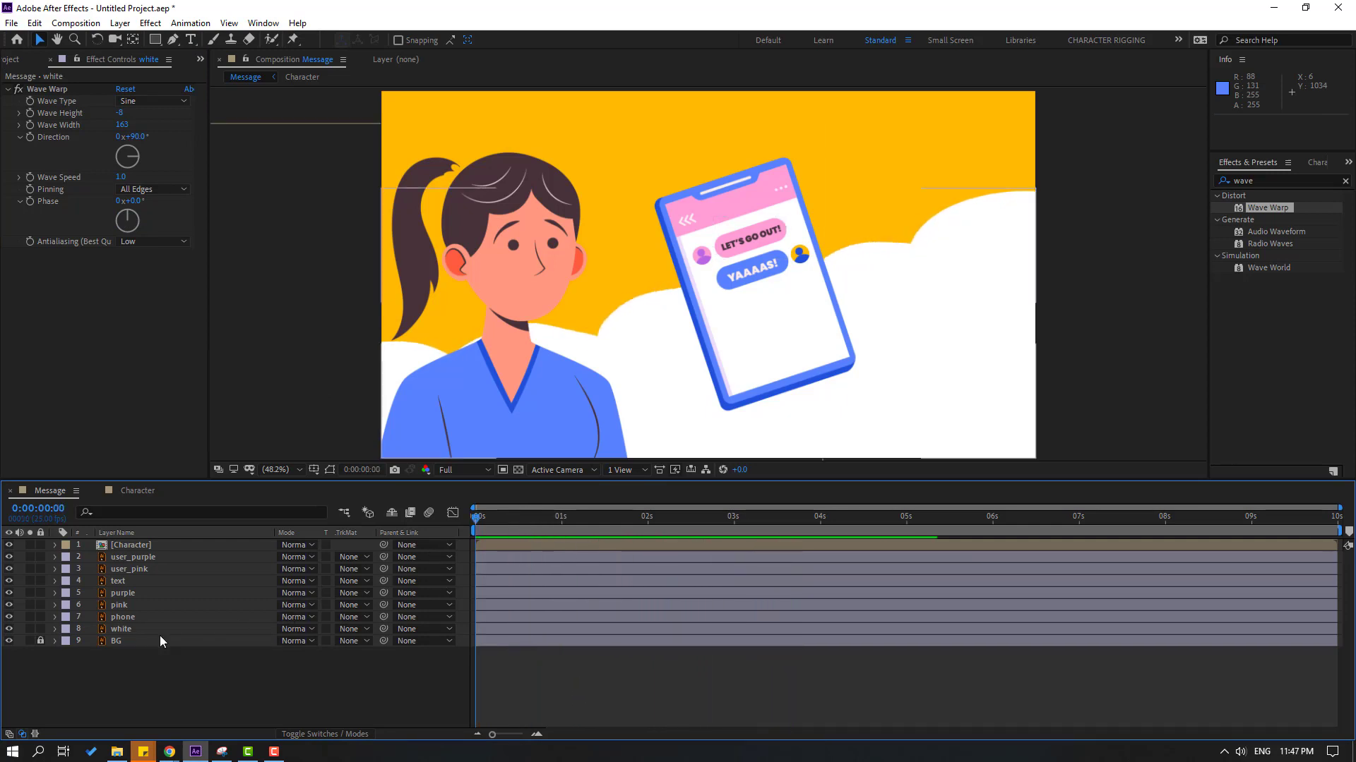
Pre-compose the layers user_purple, user_pink, text, purple, pink and phone into a new composition named Phone
left_click(146, 556)
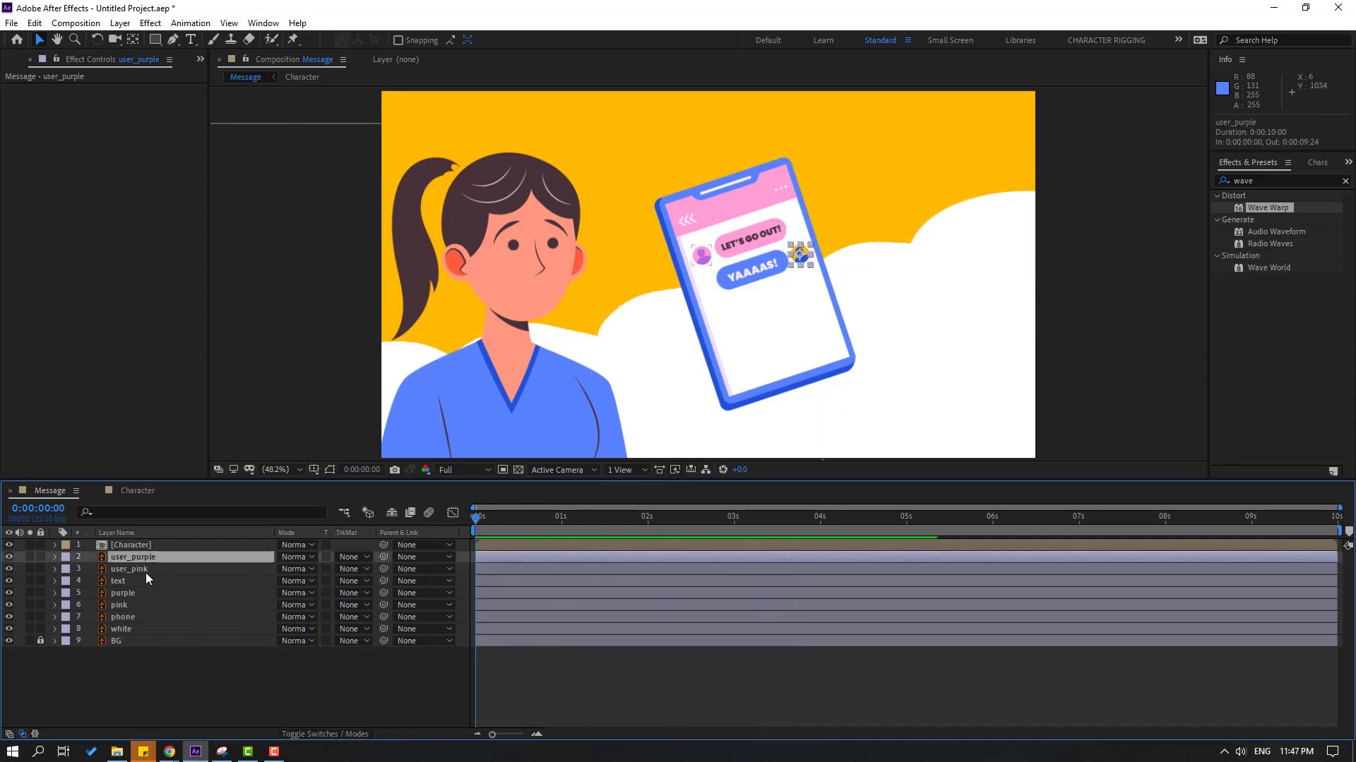
left_click(140, 571, "ctrl")
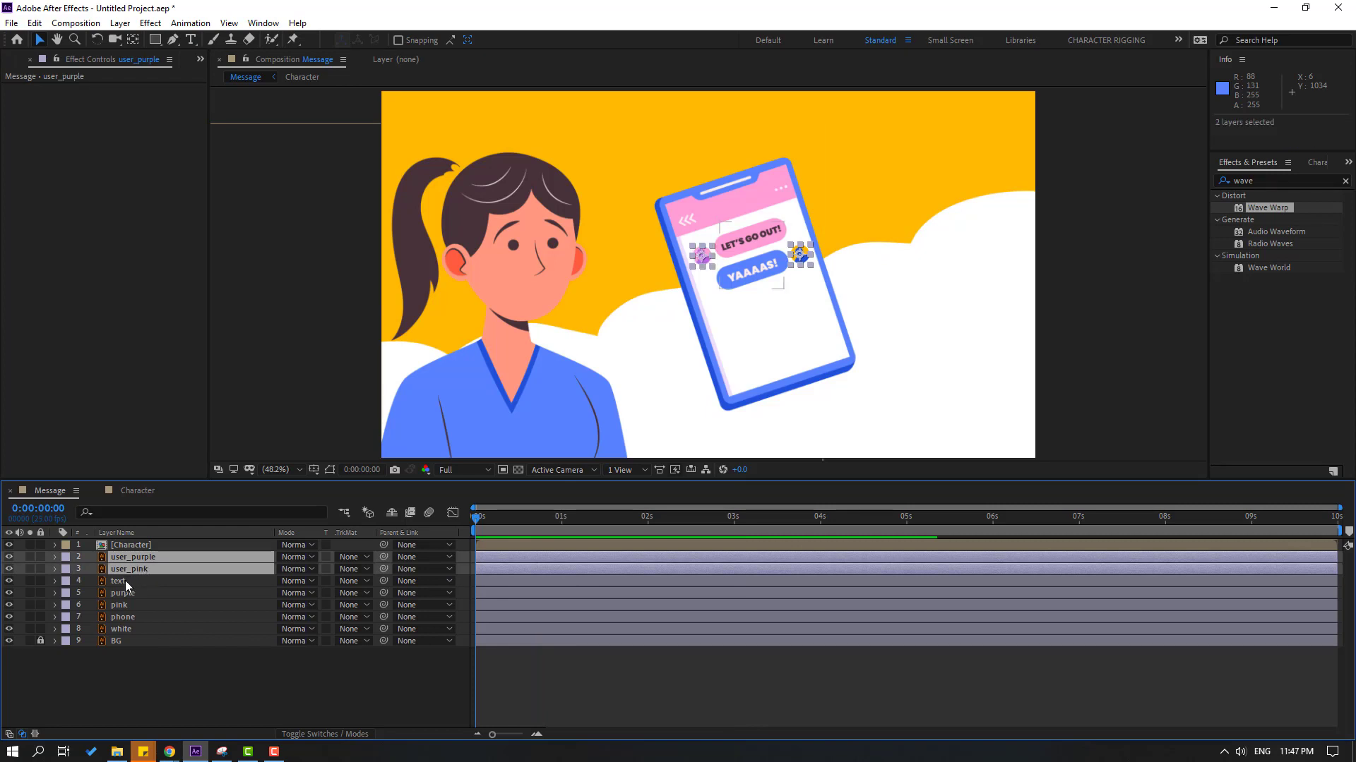
left_click(131, 581, "ctrl")
left_click(147, 593, "ctrl")
left_click(177, 605, "ctrl")
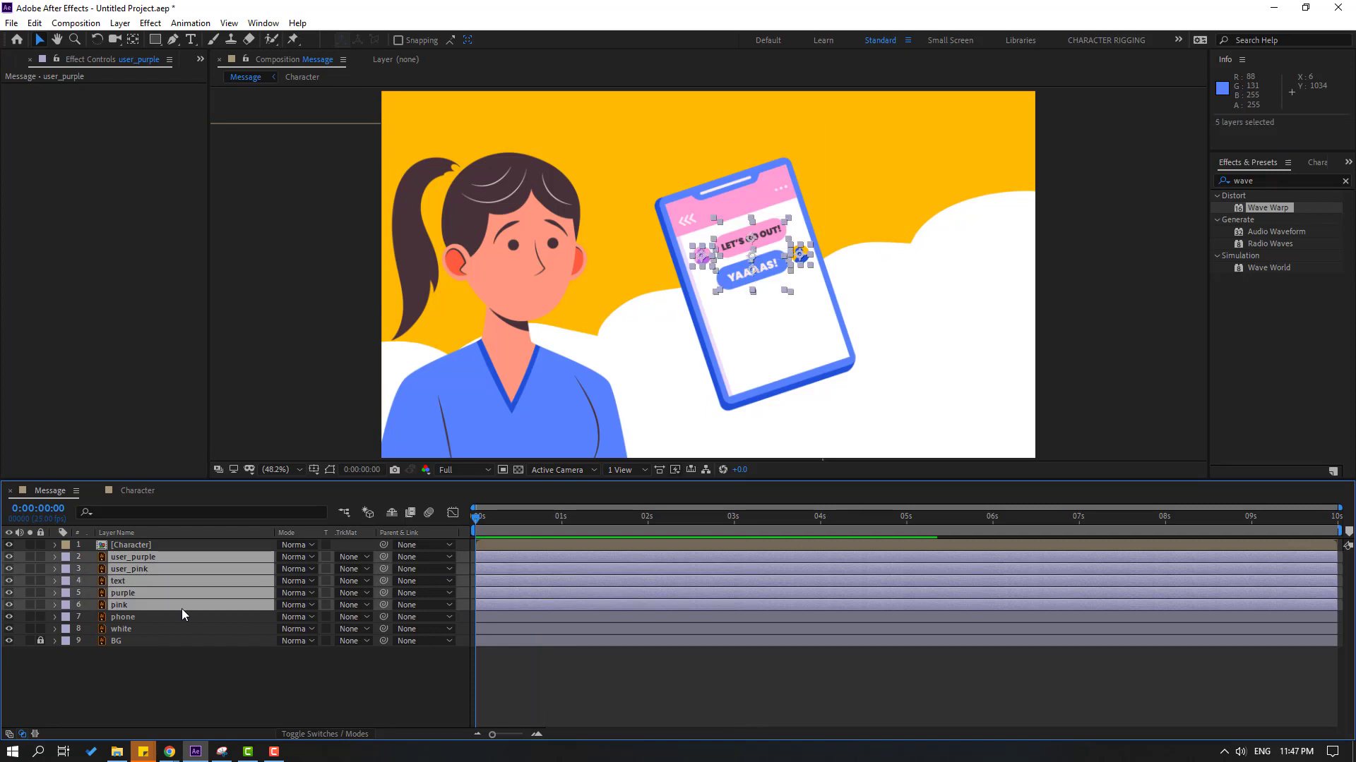
left_click(146, 619, "ctrl")
right_click(129, 575)
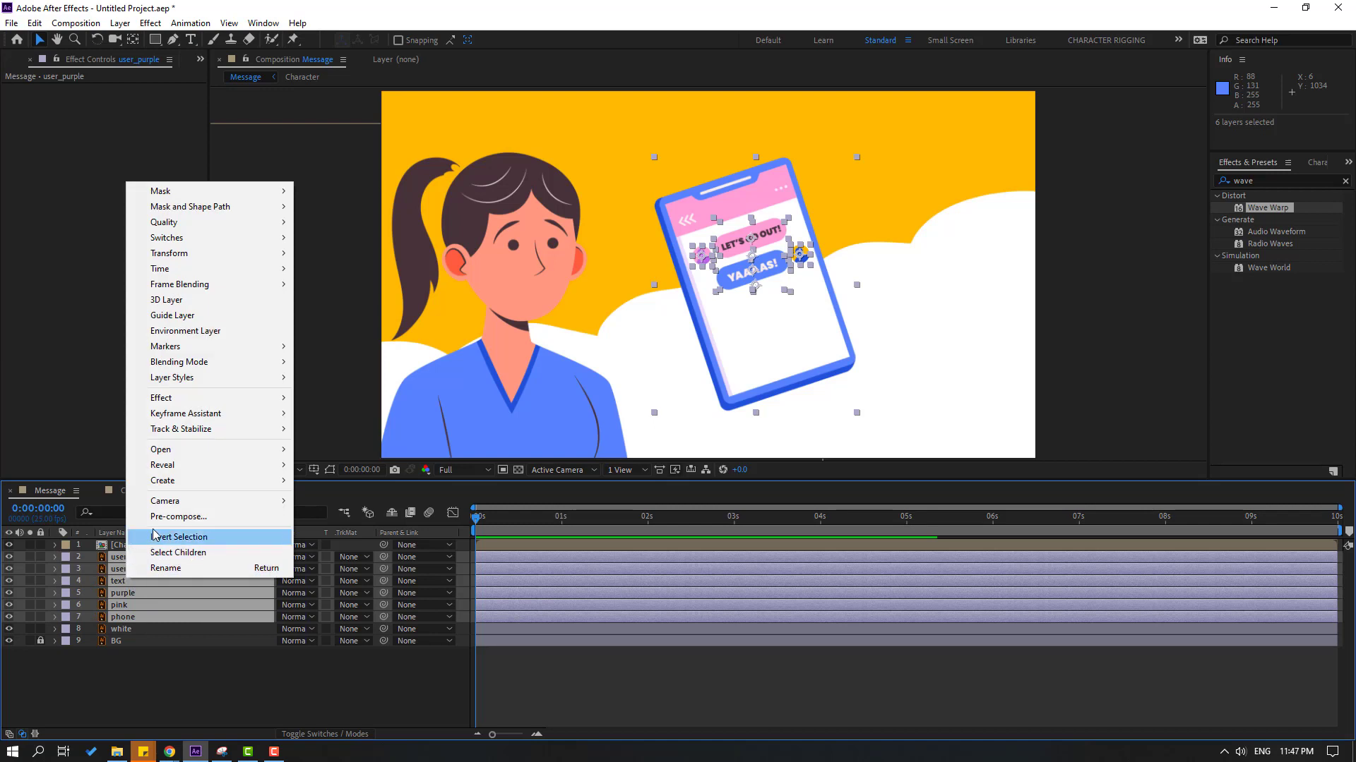
left_click(173, 516)
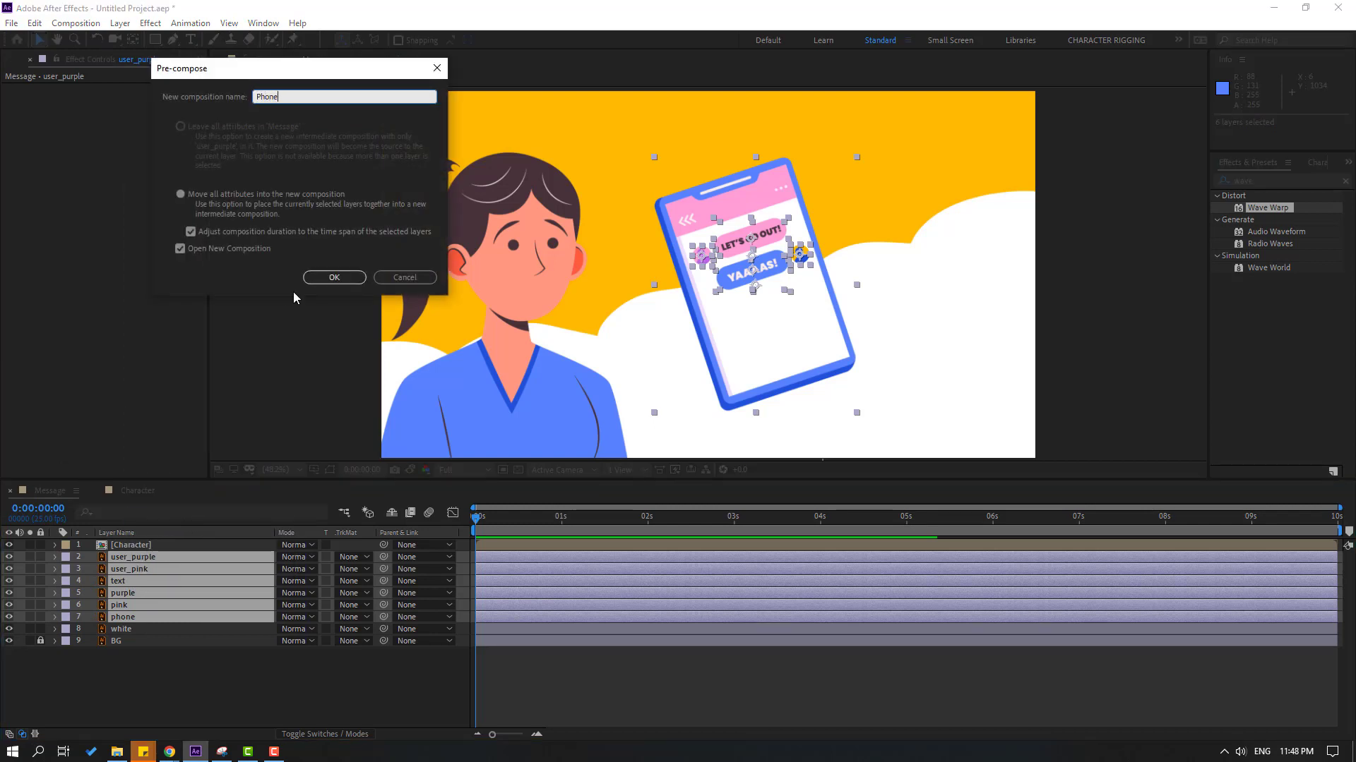
left_click(309, 278)
Parent the user_purple, user_pink, text, purple and pink layers to the phone layer
left_click(176, 605)
left_click(117, 637)
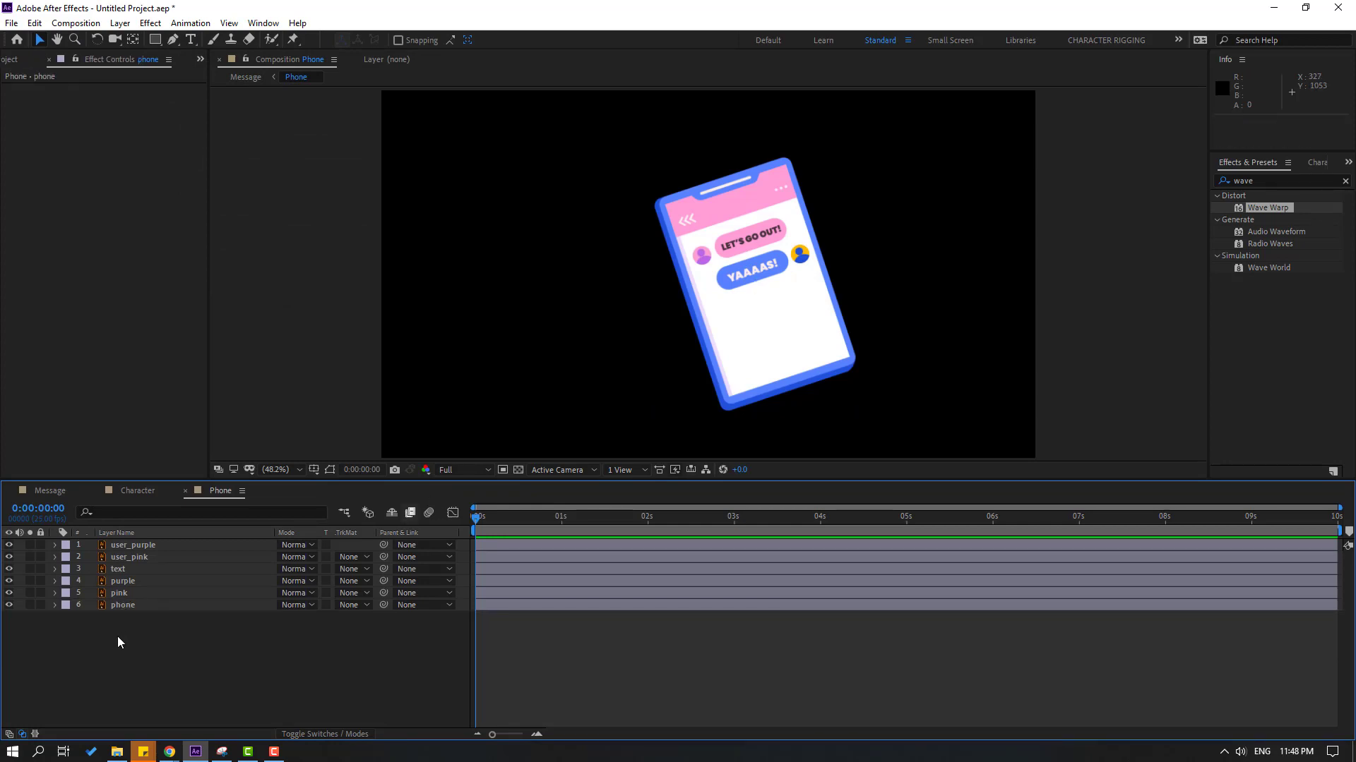
left_click(123, 593)
left_click(132, 546, "shift")
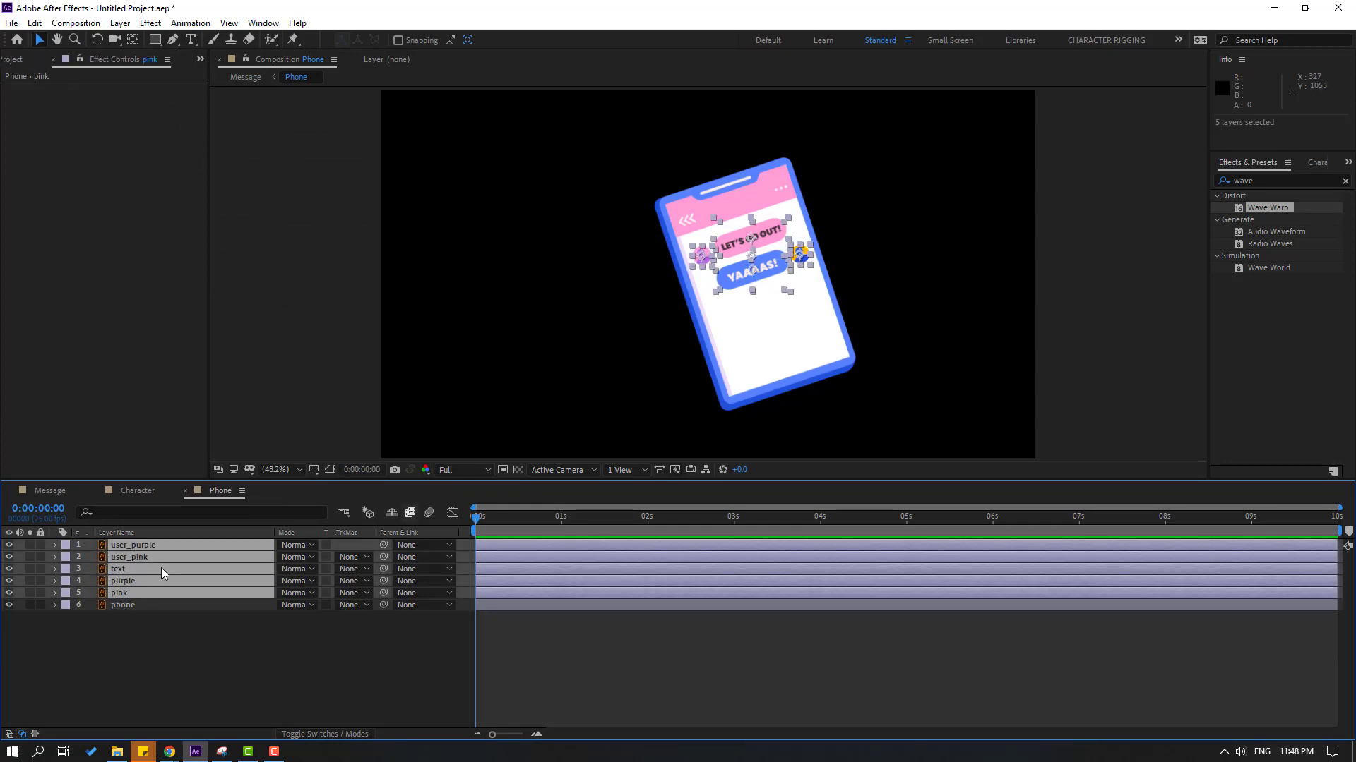
left_click_drag(385, 545, 131, 605)
Straighten the phone layer with an 18° rotation and move it about 110 px left and 41 px up
left_click(122, 609)
key("r")
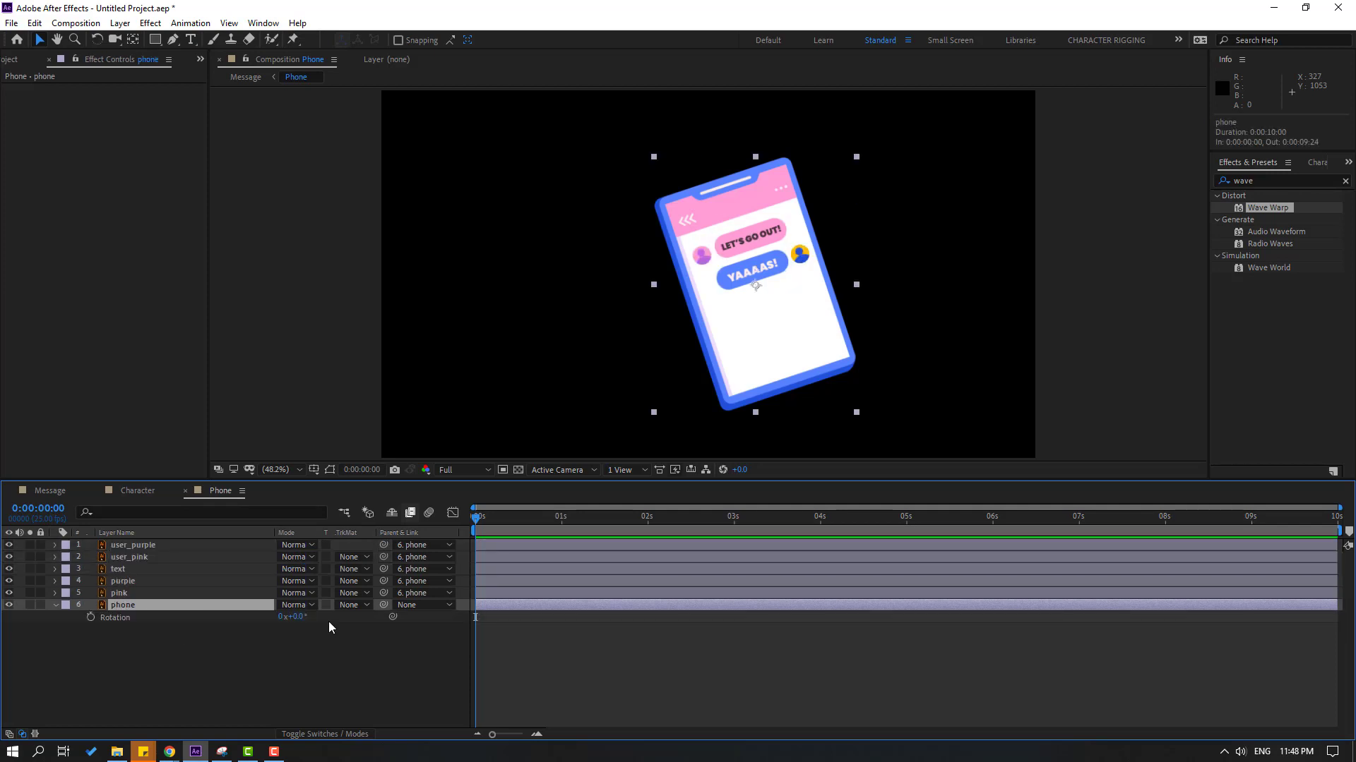
left_click_drag(297, 616, 310, 618)
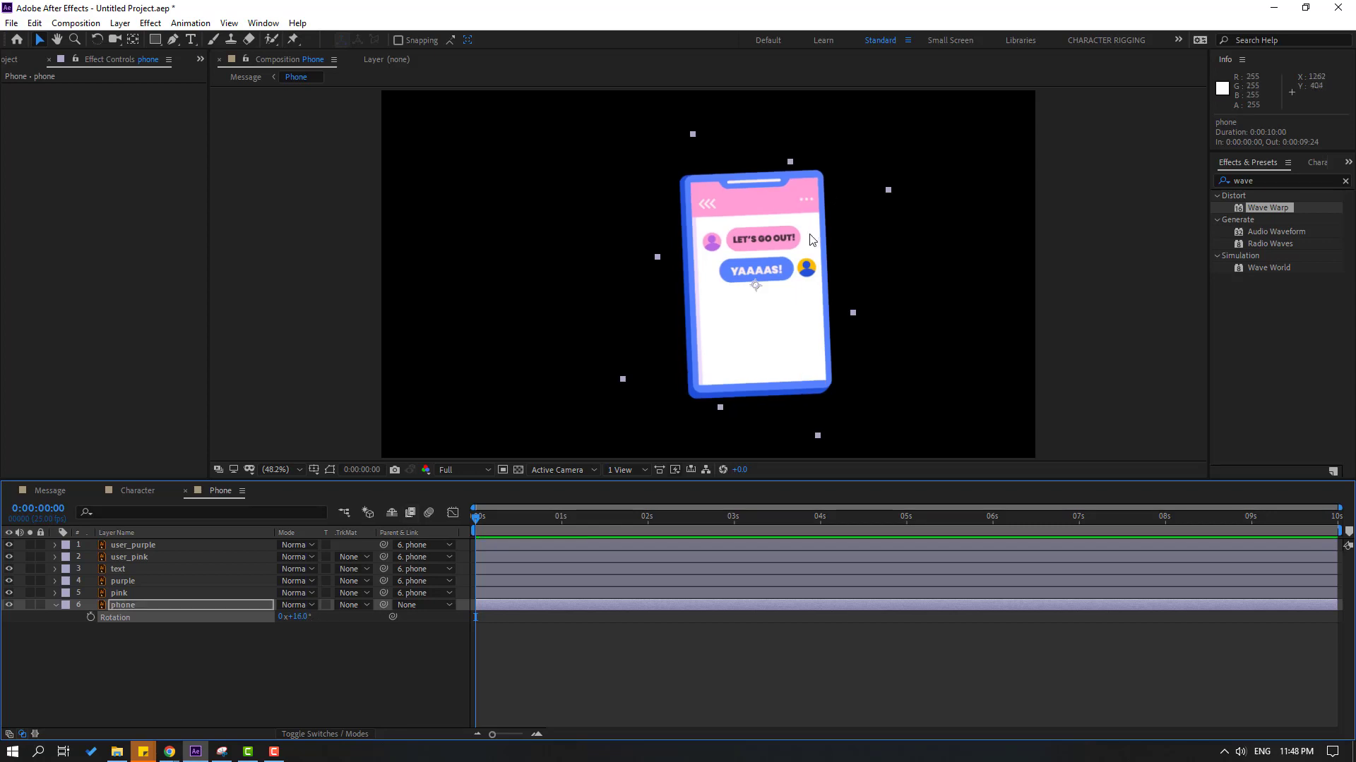
left_click_drag(755, 318, 717, 303)
left_click(300, 617)
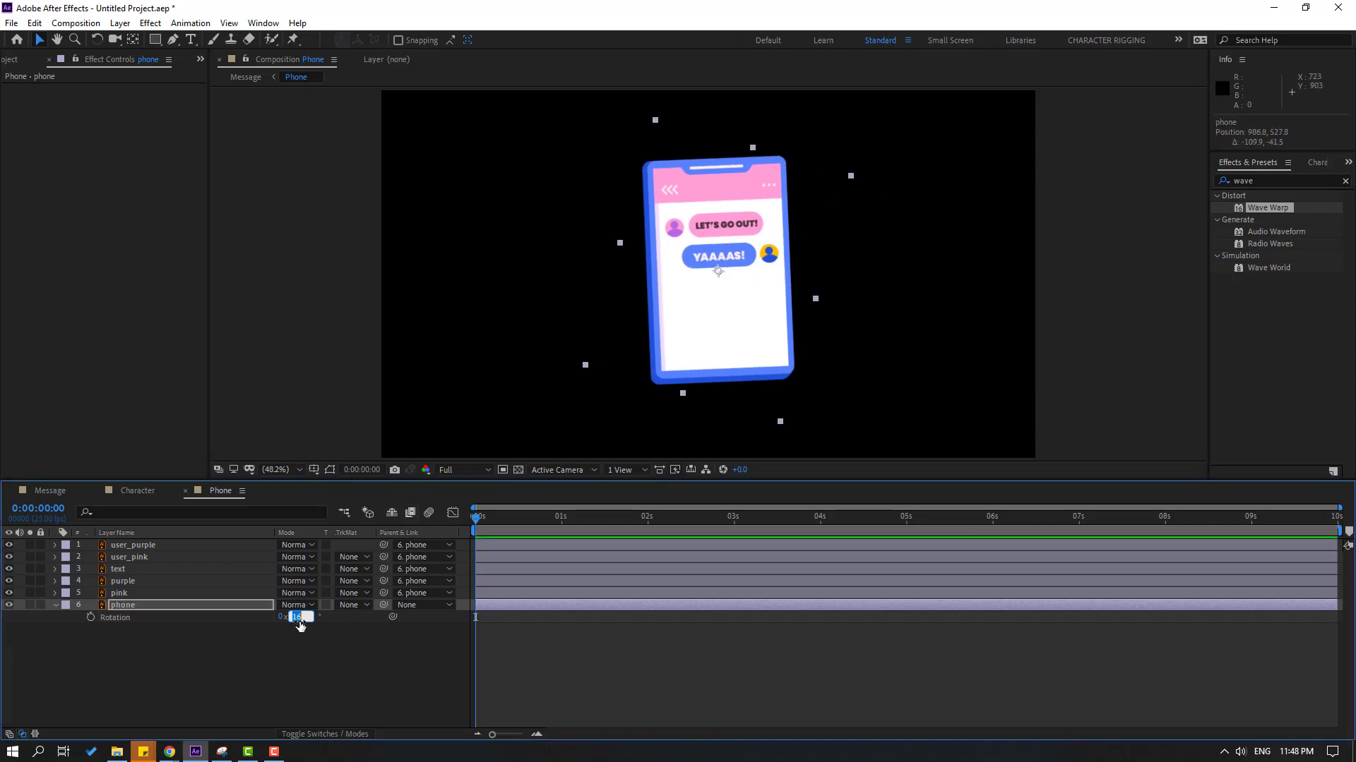
type("17")
key("Return")
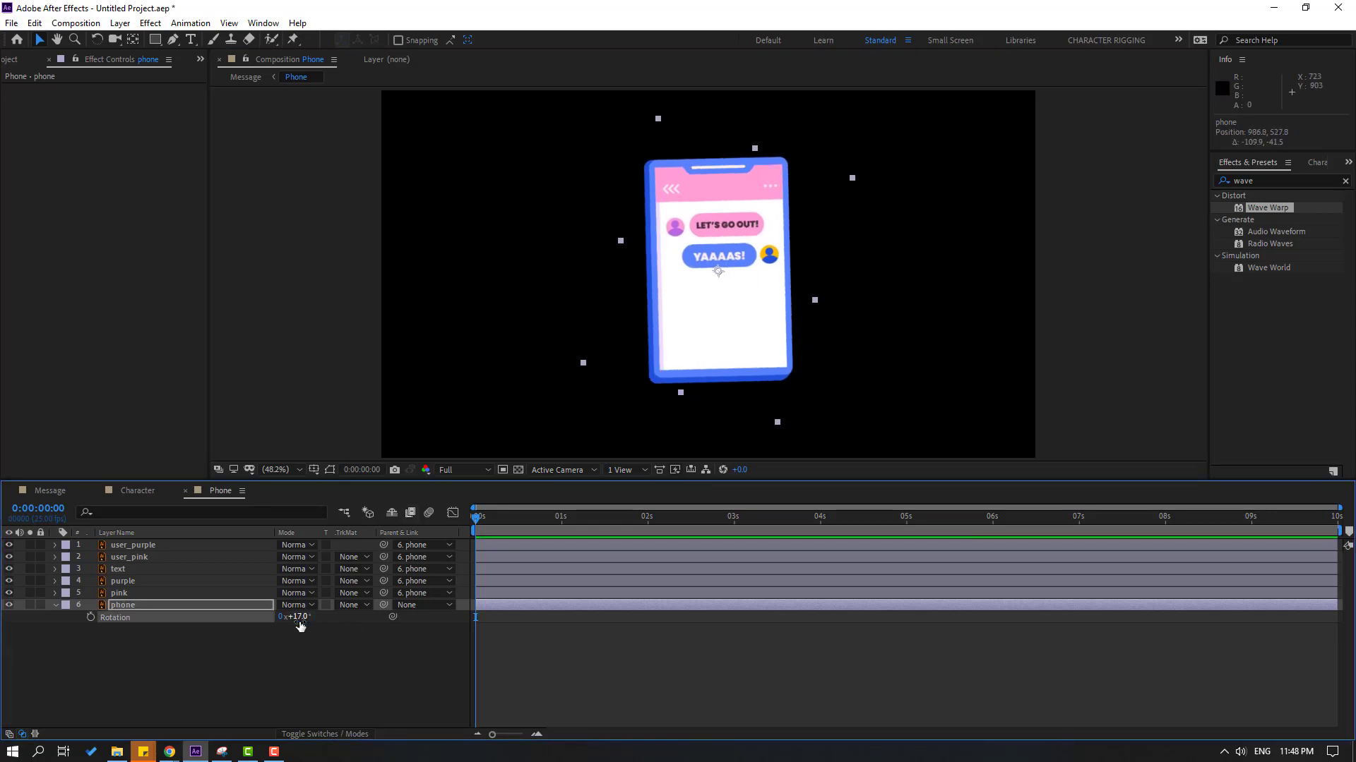
key("Return")
left_click(329, 650)
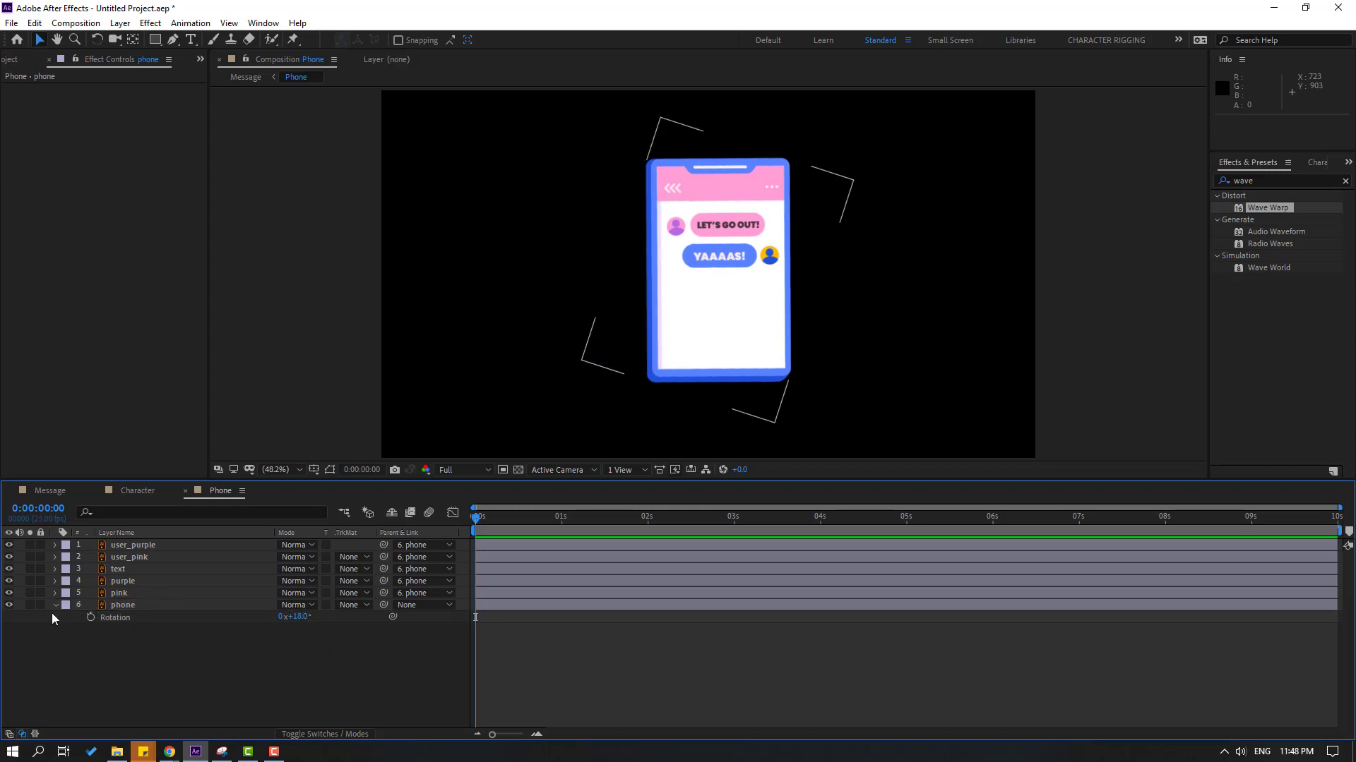
Move the user_purple avatar to the phone's lower right at about 501.6, 528.4 and keyframe its position at 0:00
left_click(138, 548)
key("p")
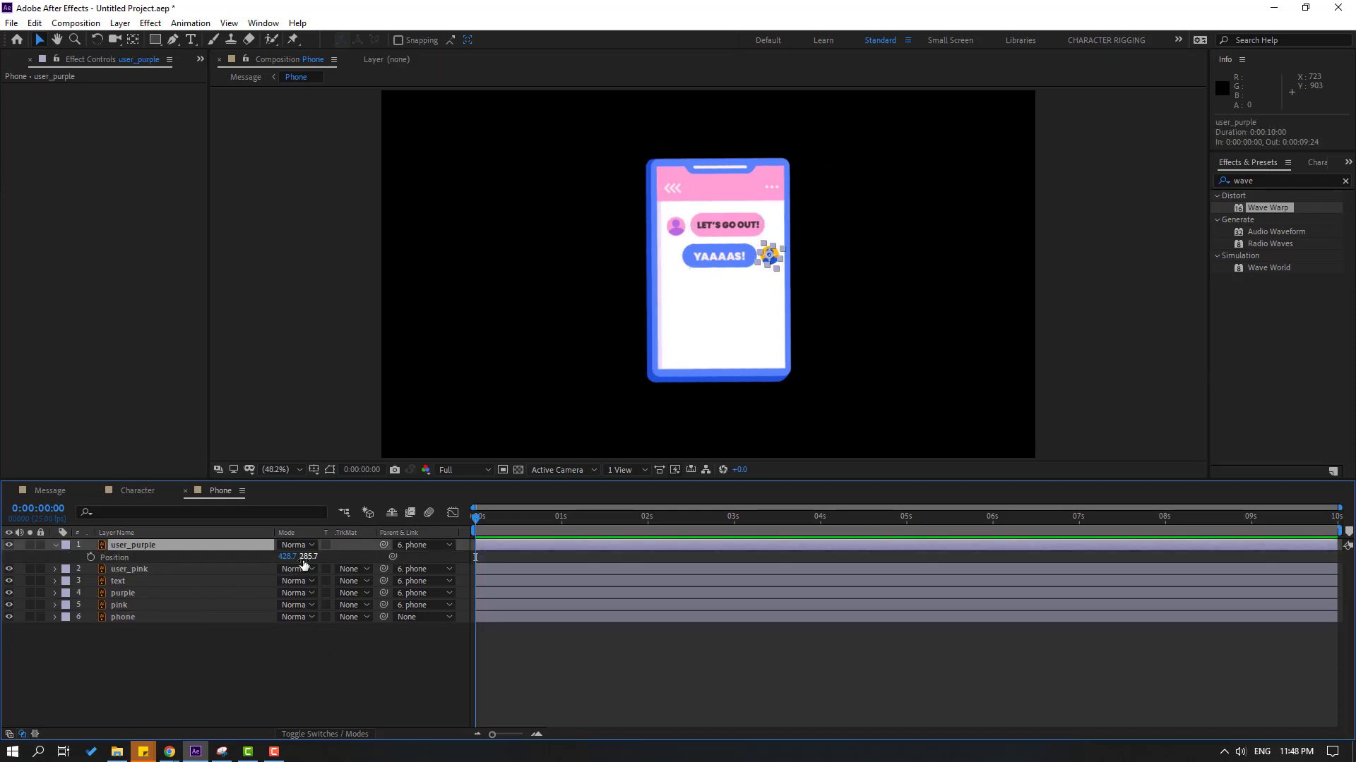
left_click_drag(304, 563, 433, 559)
scroll(794, 345, "up", 3)
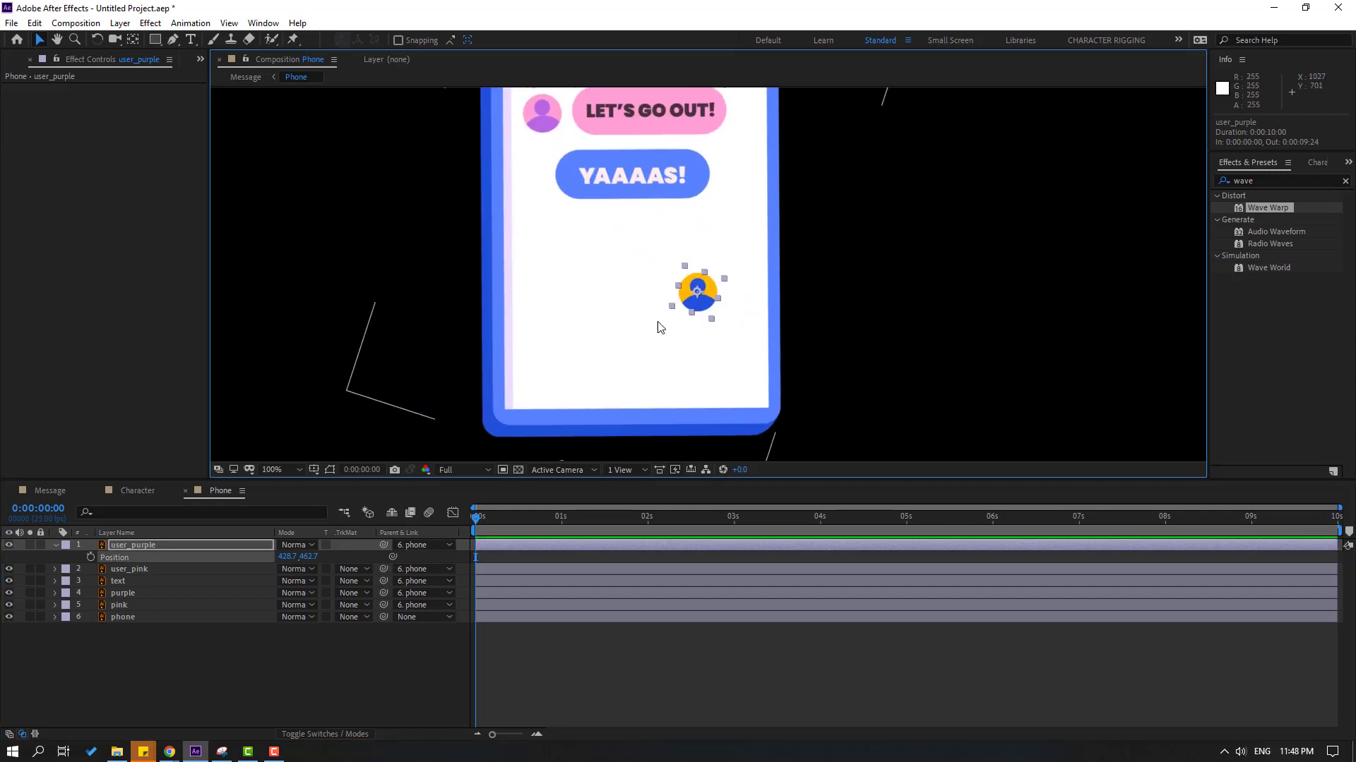
left_click_drag(712, 296, 746, 355)
left_click(91, 557)
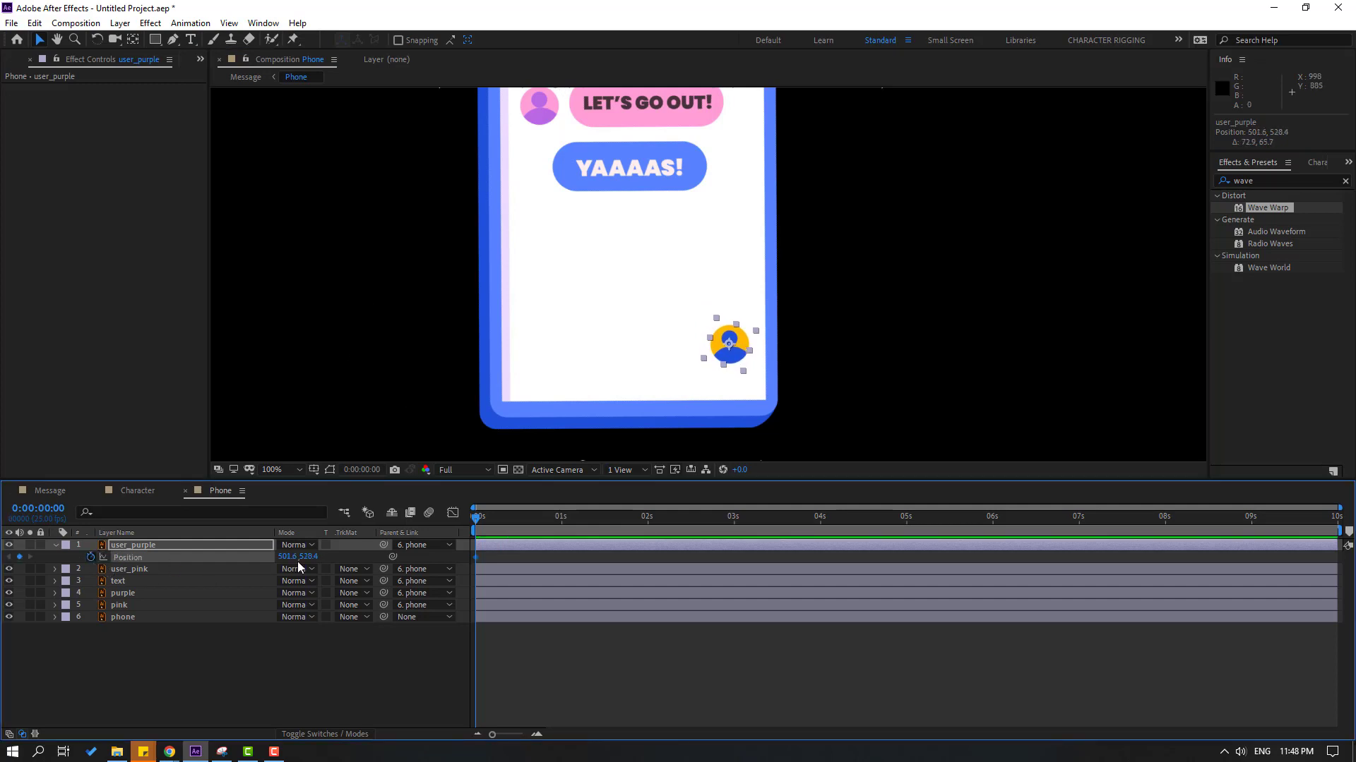
At frame 10, move the user_purple avatar up beside the YAAAAS! bubble to add a second position keyframe
key("shift+Page_Down")
left_click(362, 470)
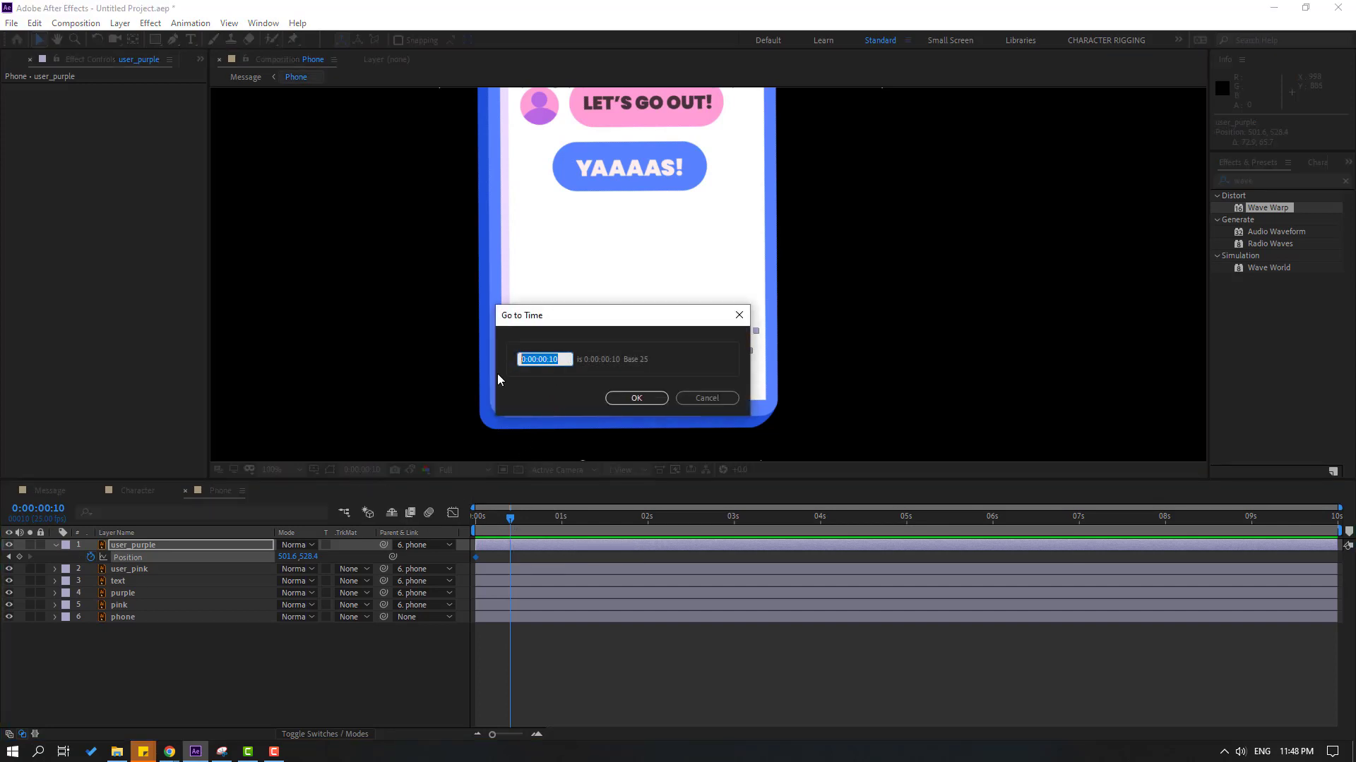
type("+")
left_click(694, 396)
left_click_drag(809, 271, 768, 382)
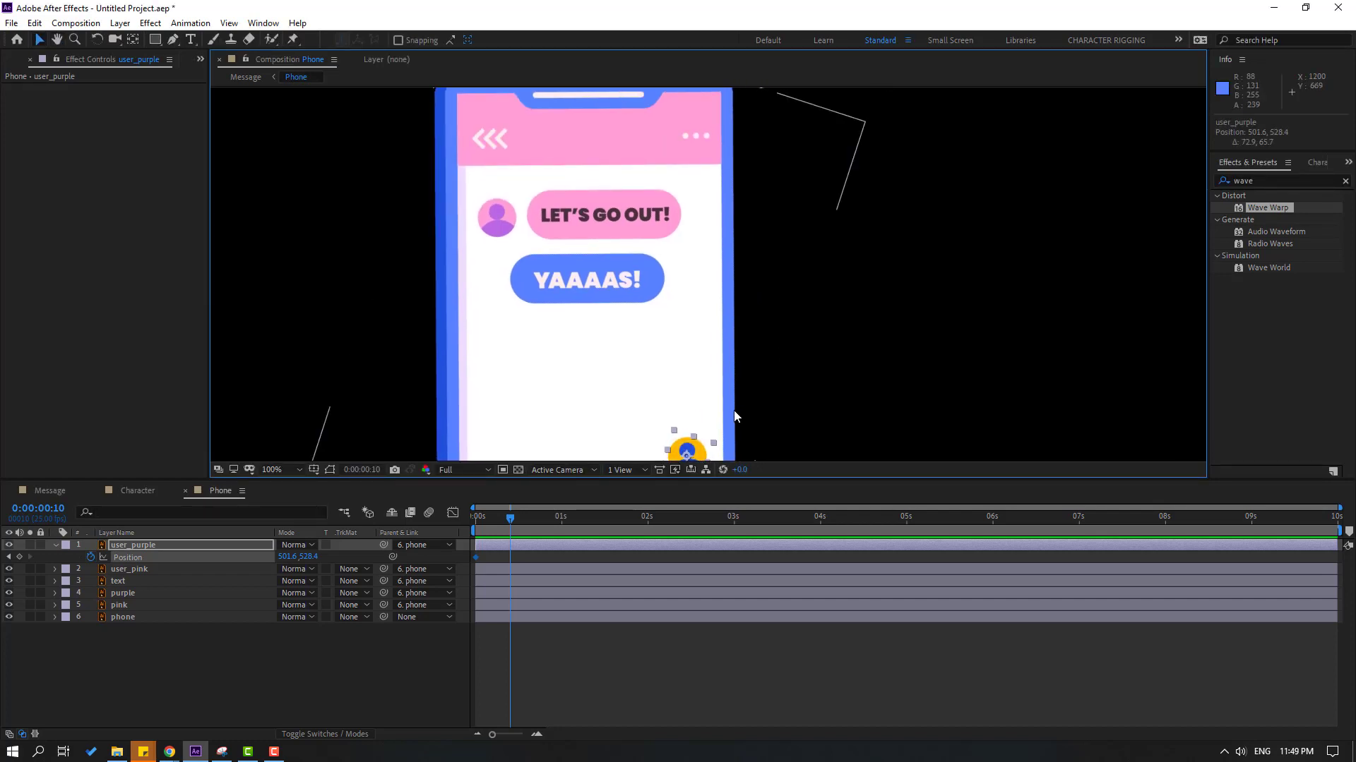
scroll(734, 417, "down", 2)
left_click_drag(697, 423, 701, 248)
Back at 0:00, set the user_purple layer's X position to 510.6
left_click(509, 526)
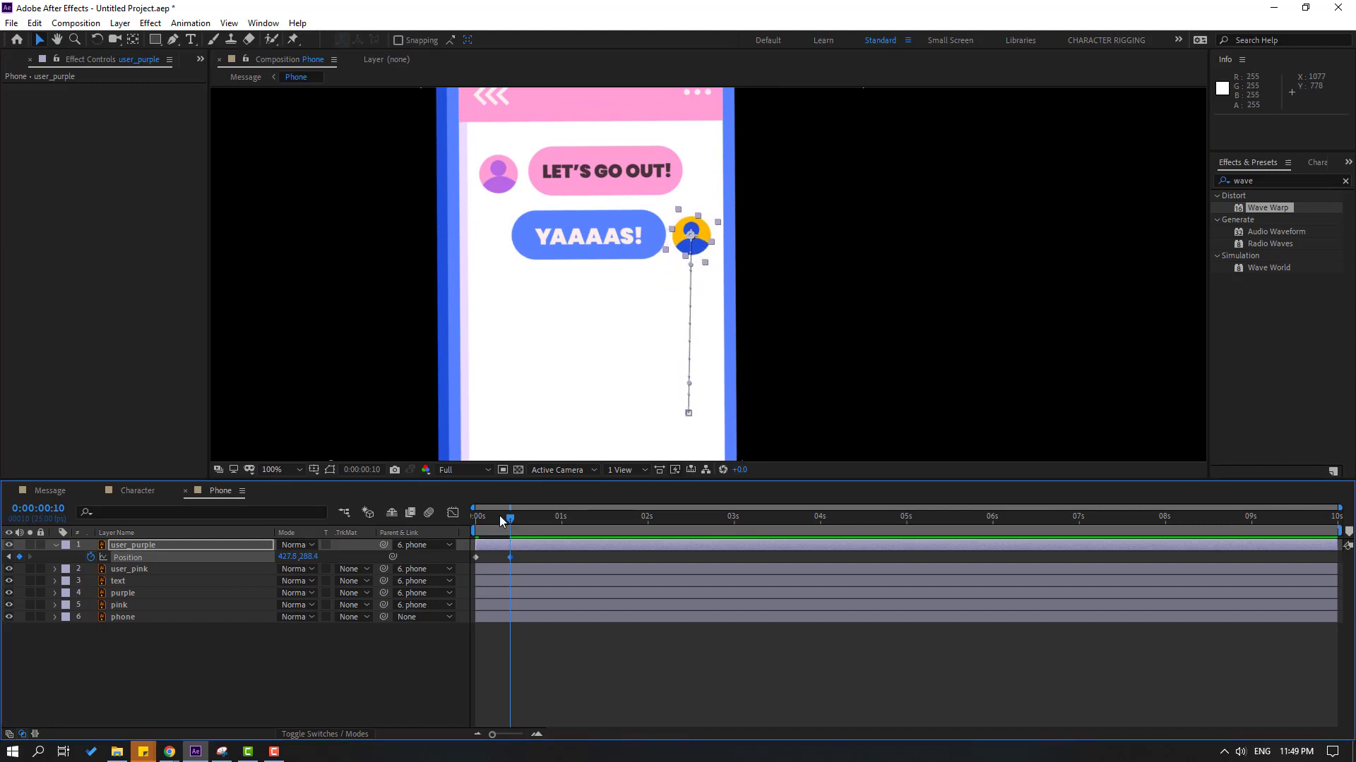
left_click_drag(500, 519, 477, 562)
left_click_drag(285, 560, 289, 557)
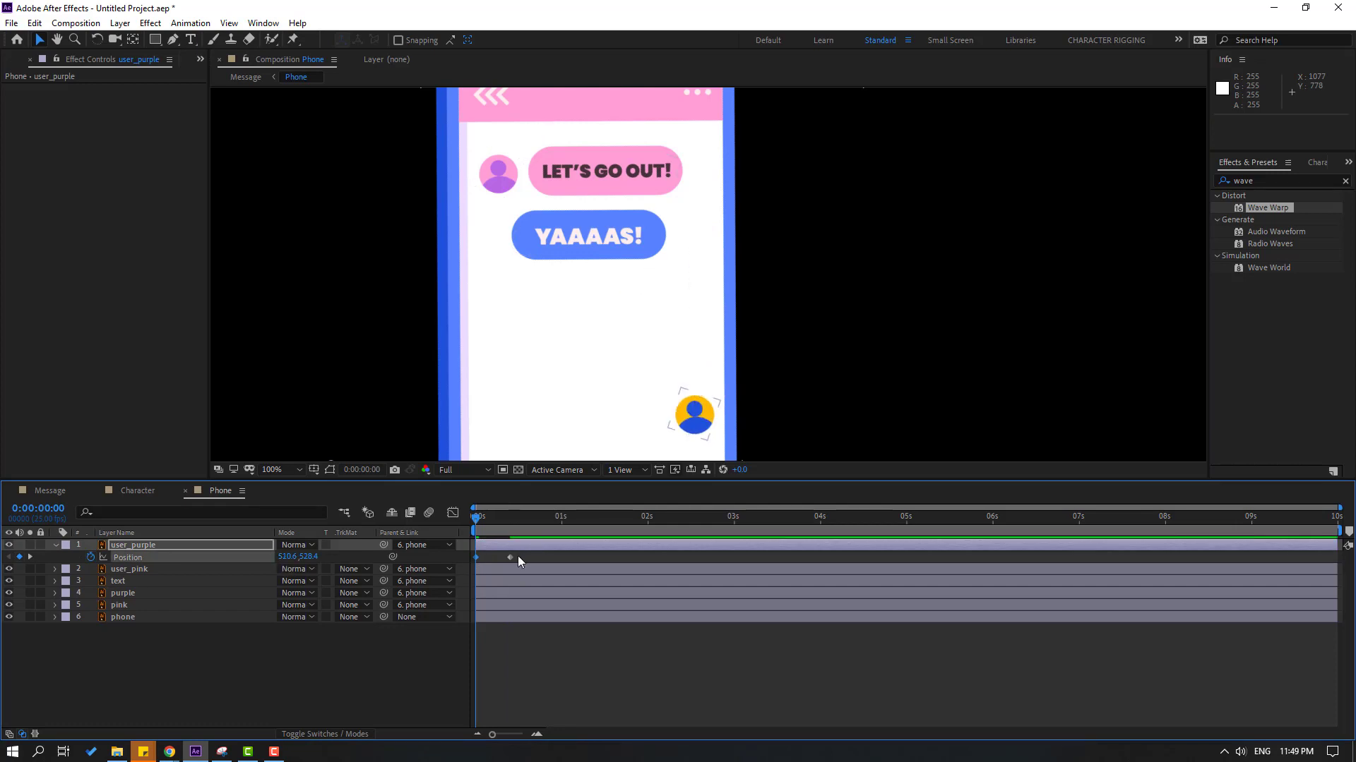
Apply Easy Ease to user_purple's two position keyframes and inspect their speed graph
right_click(476, 558)
mouse_move(561, 549)
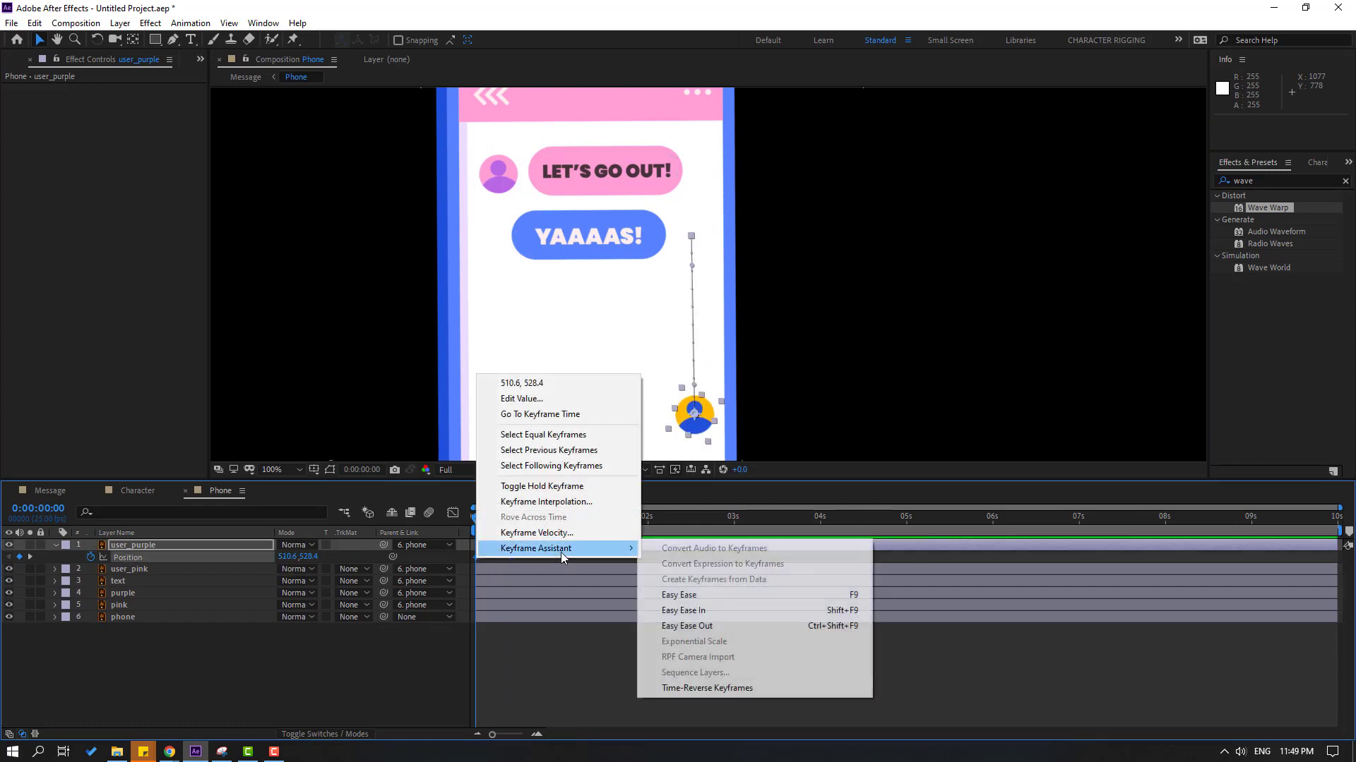
left_click(678, 595)
left_click(454, 514)
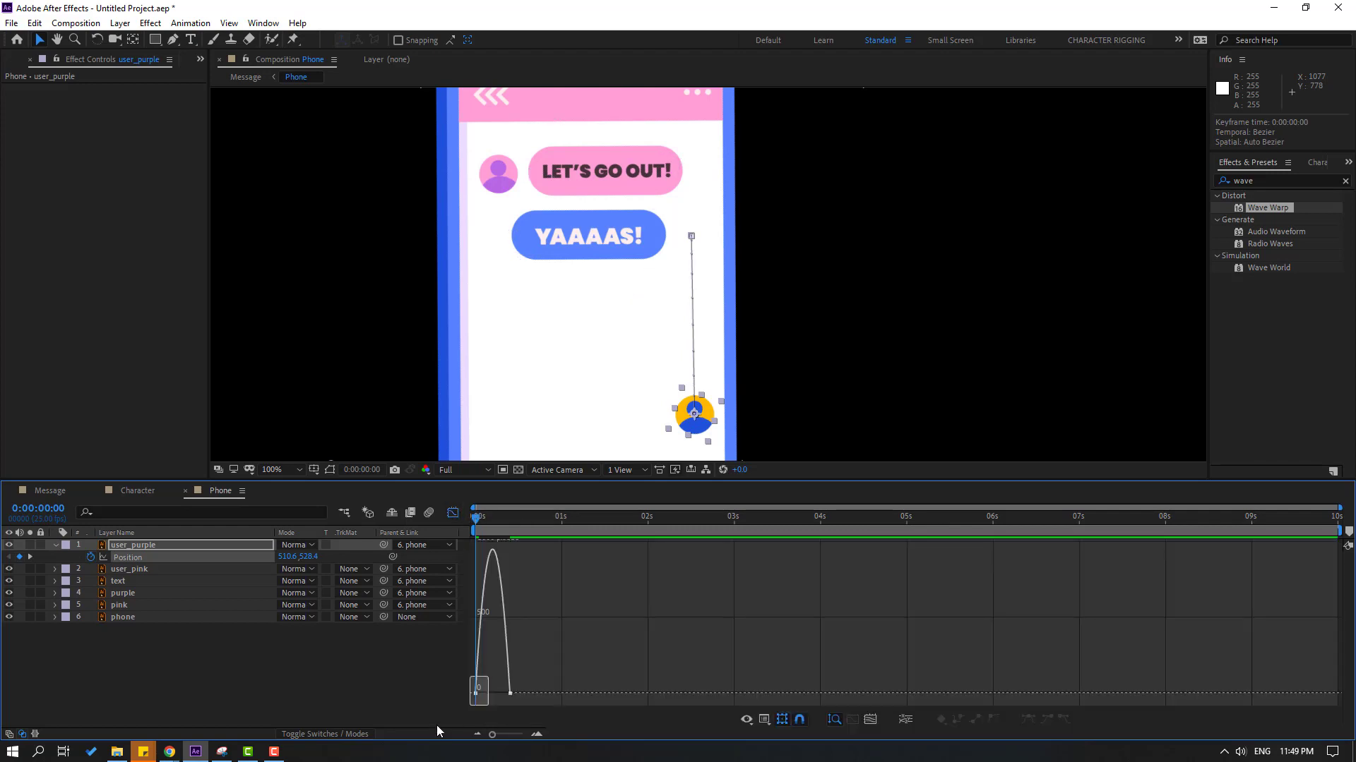
scroll(498, 696, "up", 2)
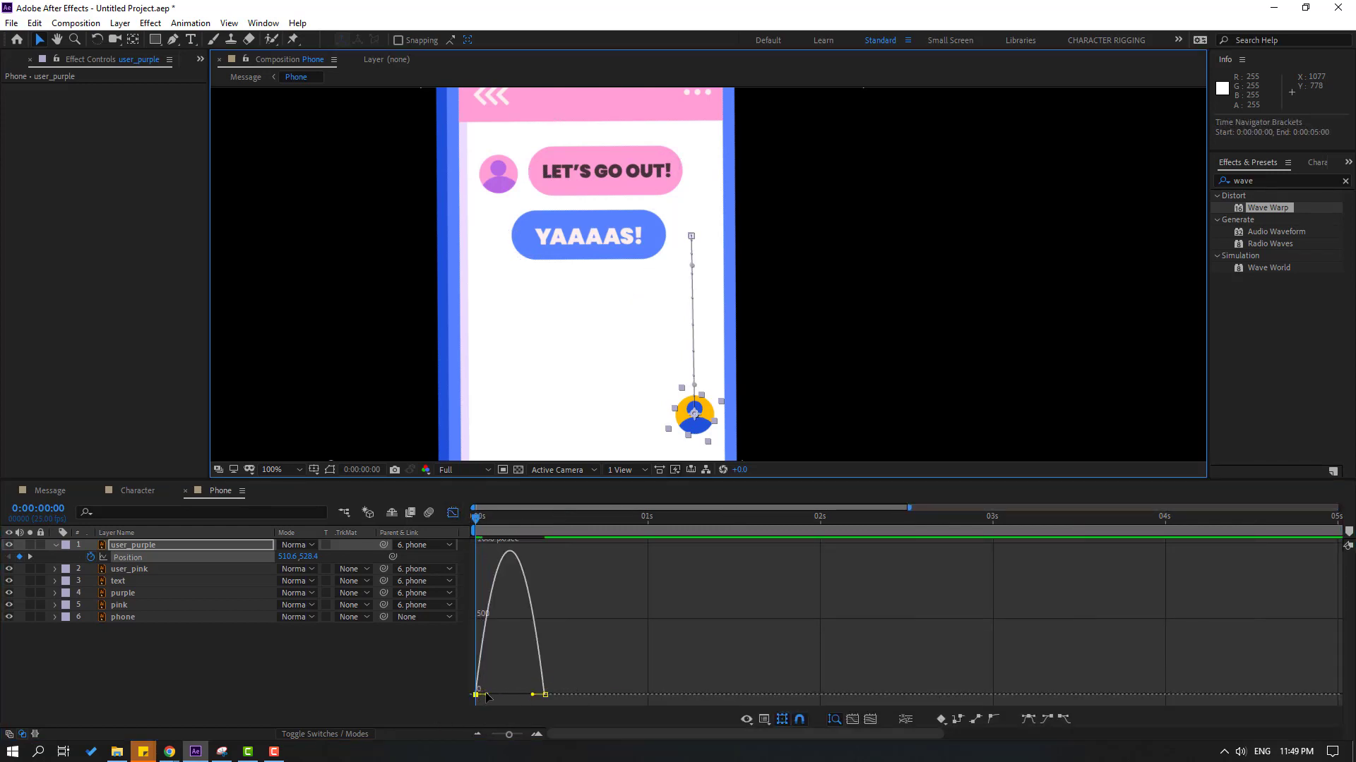
left_click(454, 513)
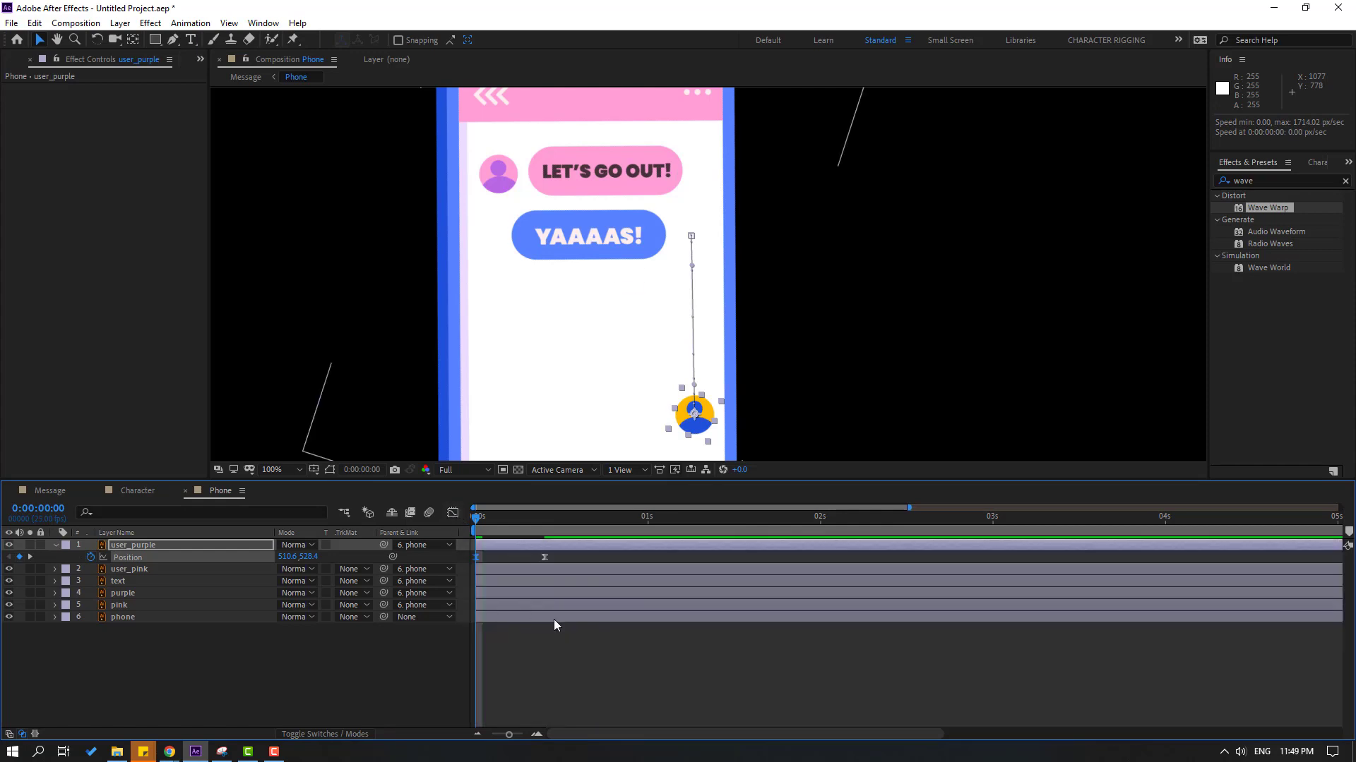
Slow the user_purple animation by moving its second position keyframe to about 1.5 seconds, and preview it
left_click_drag(545, 557, 686, 557)
scroll(670, 579, "down", 2)
left_click_drag(586, 558, 603, 556)
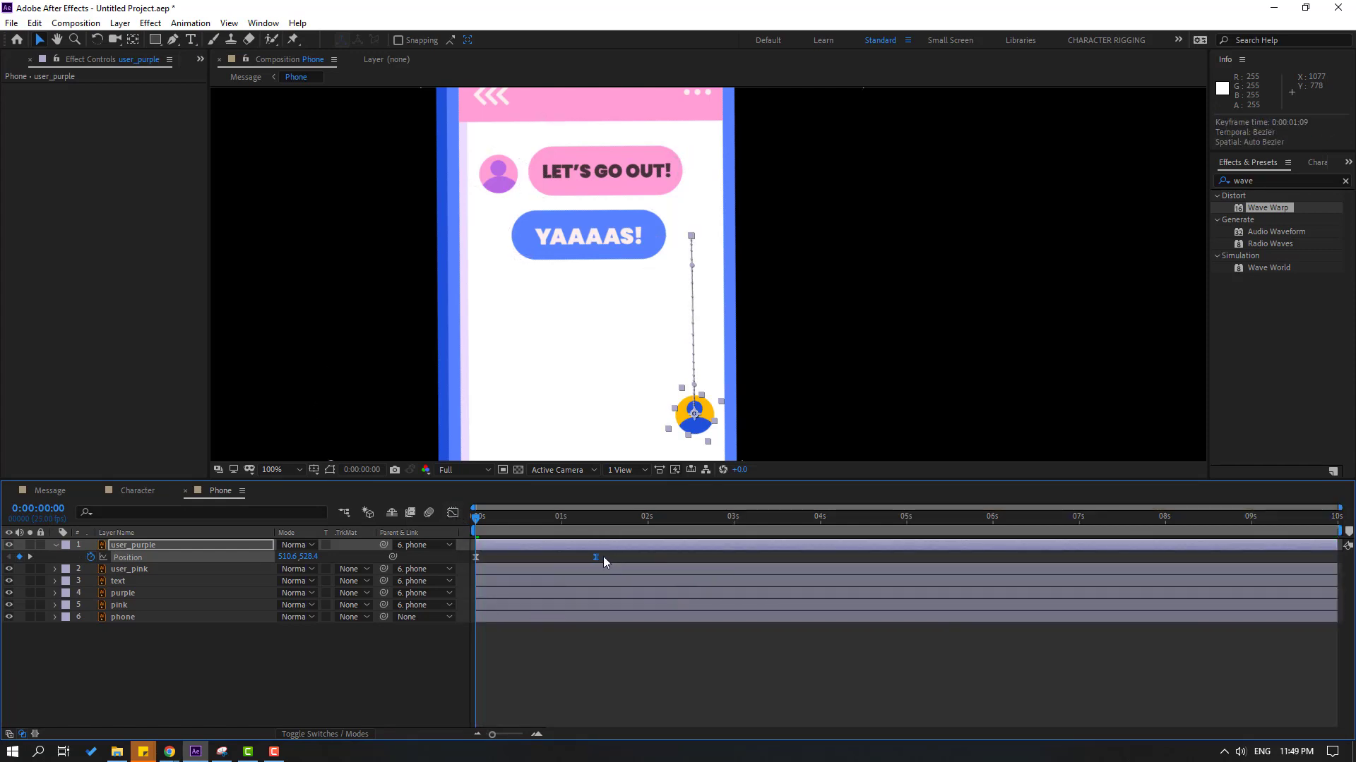
key("space")
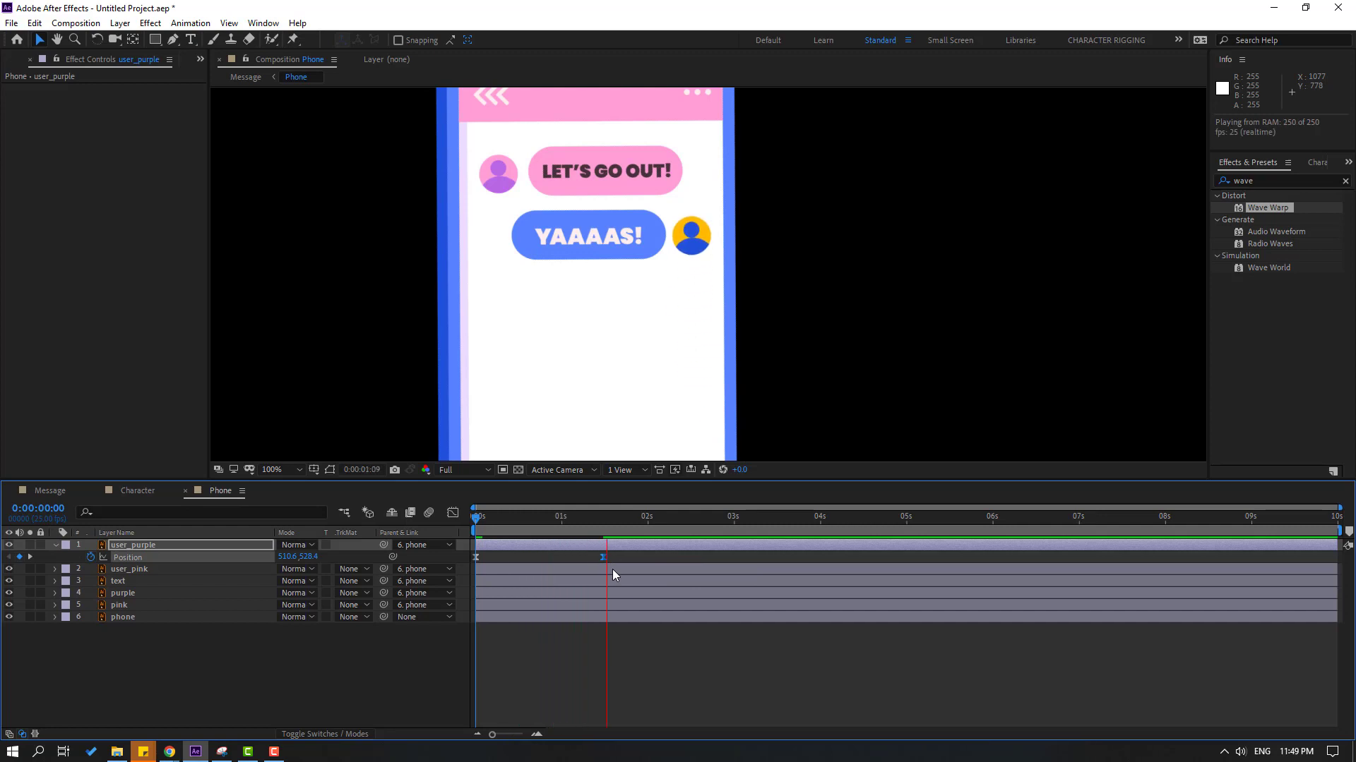
Move the purple layer directly below user_purple and, at 0:00:01:12, parent it to user_purple, checking the linked motion
key("space")
left_click(125, 597)
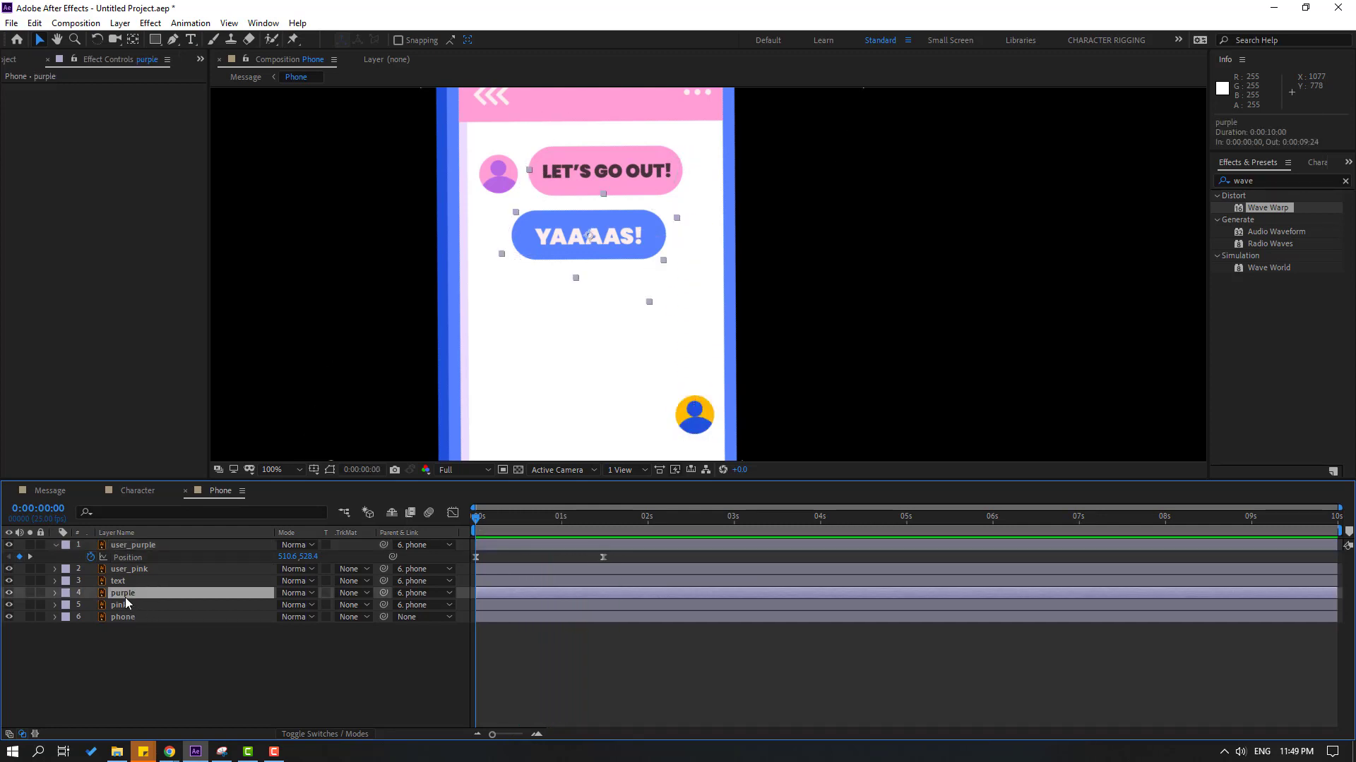
left_click_drag(137, 596, 600, 531)
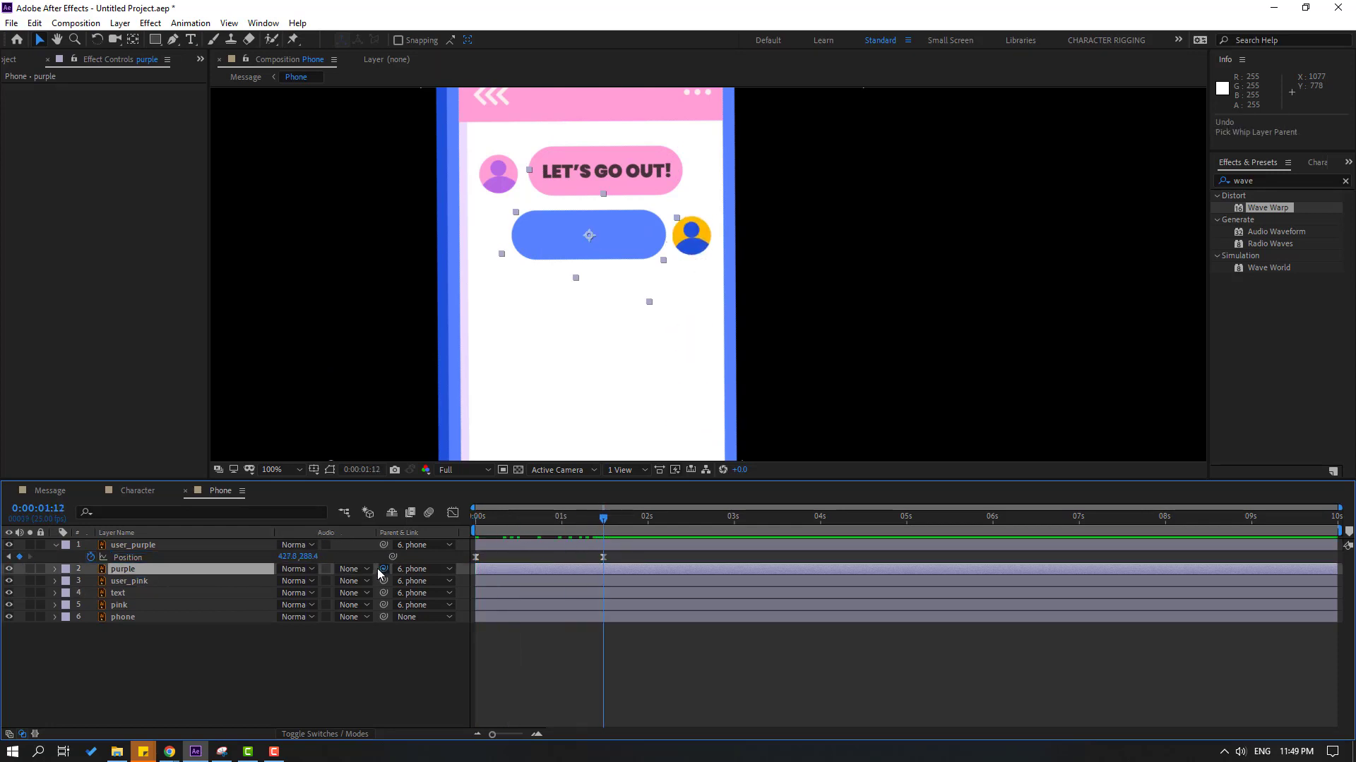
left_click_drag(384, 569, 141, 546)
left_click_drag(587, 525, 463, 519)
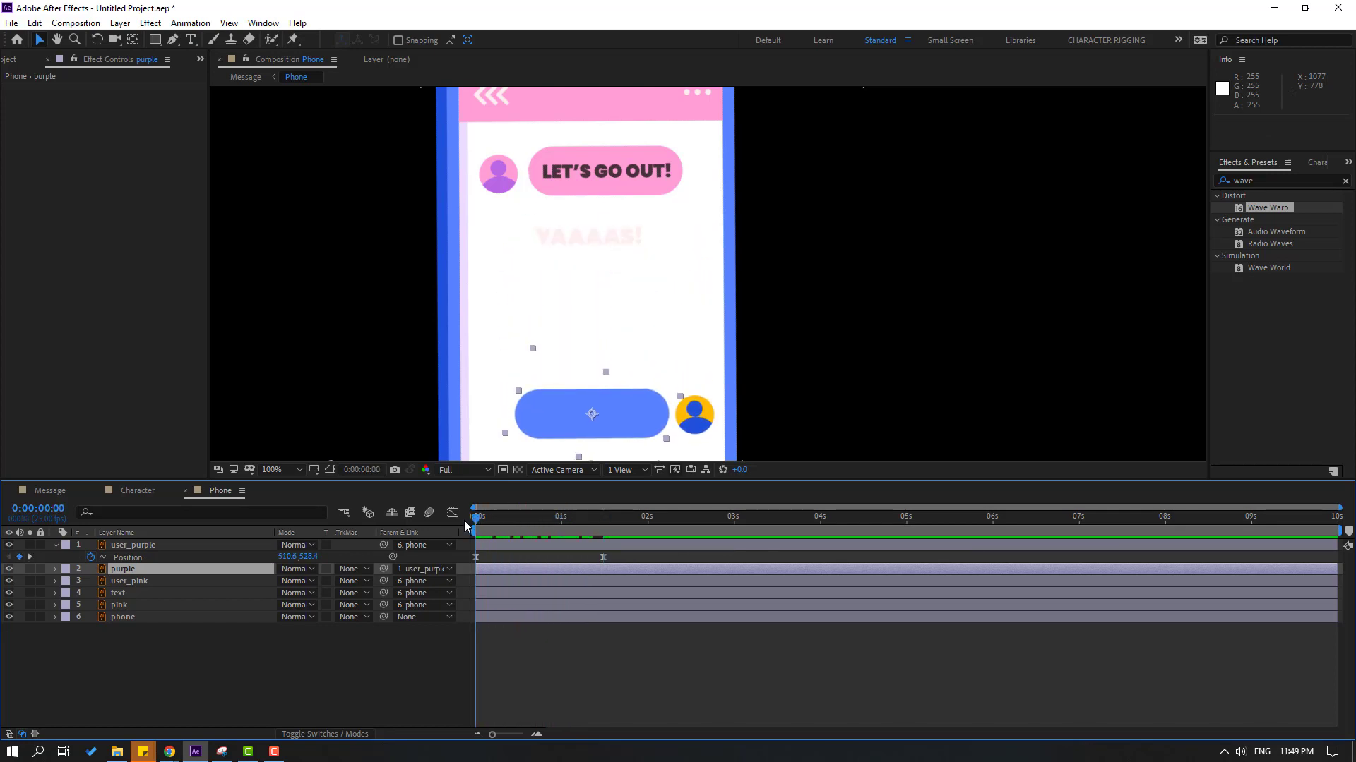
Move the purple bubble's anchor point to its right end, beside the user_purple avatar
left_click(133, 40)
left_click_drag(598, 421, 603, 419)
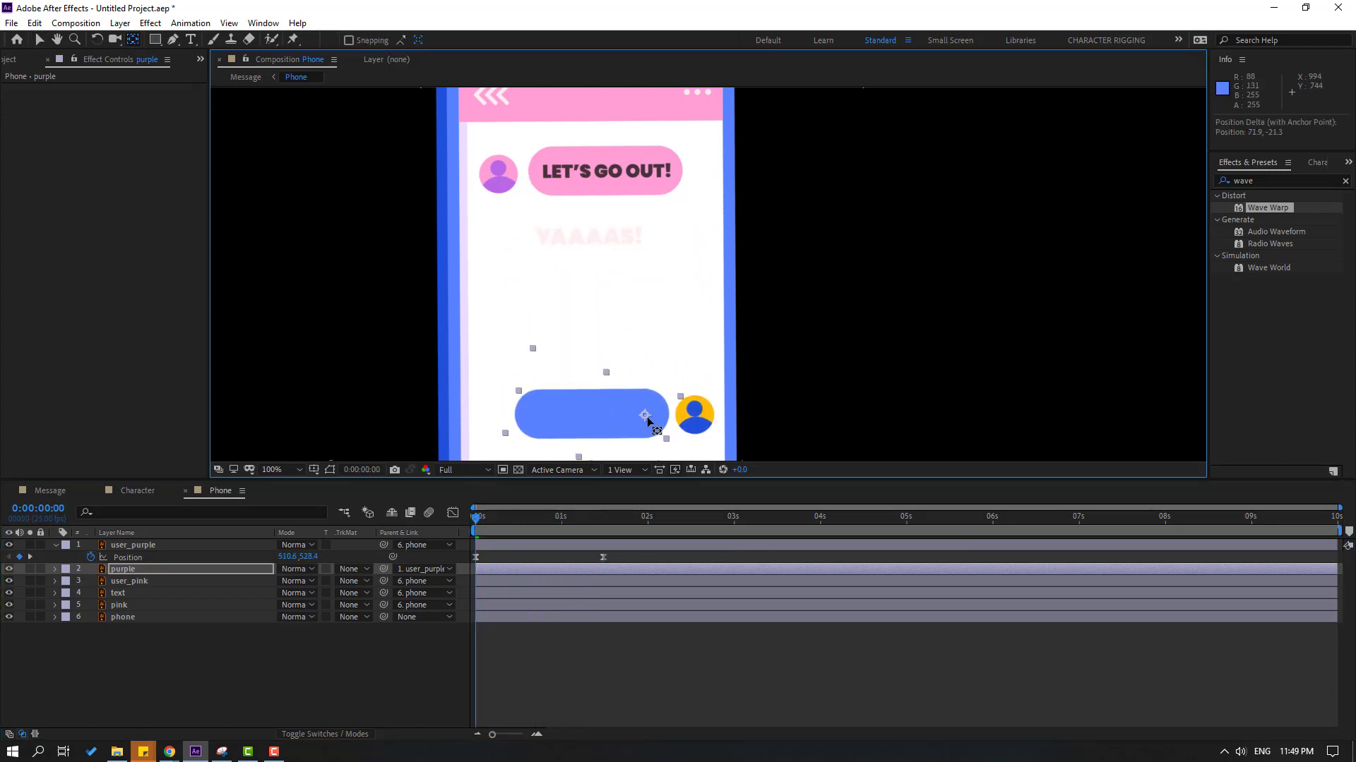
left_click(41, 40)
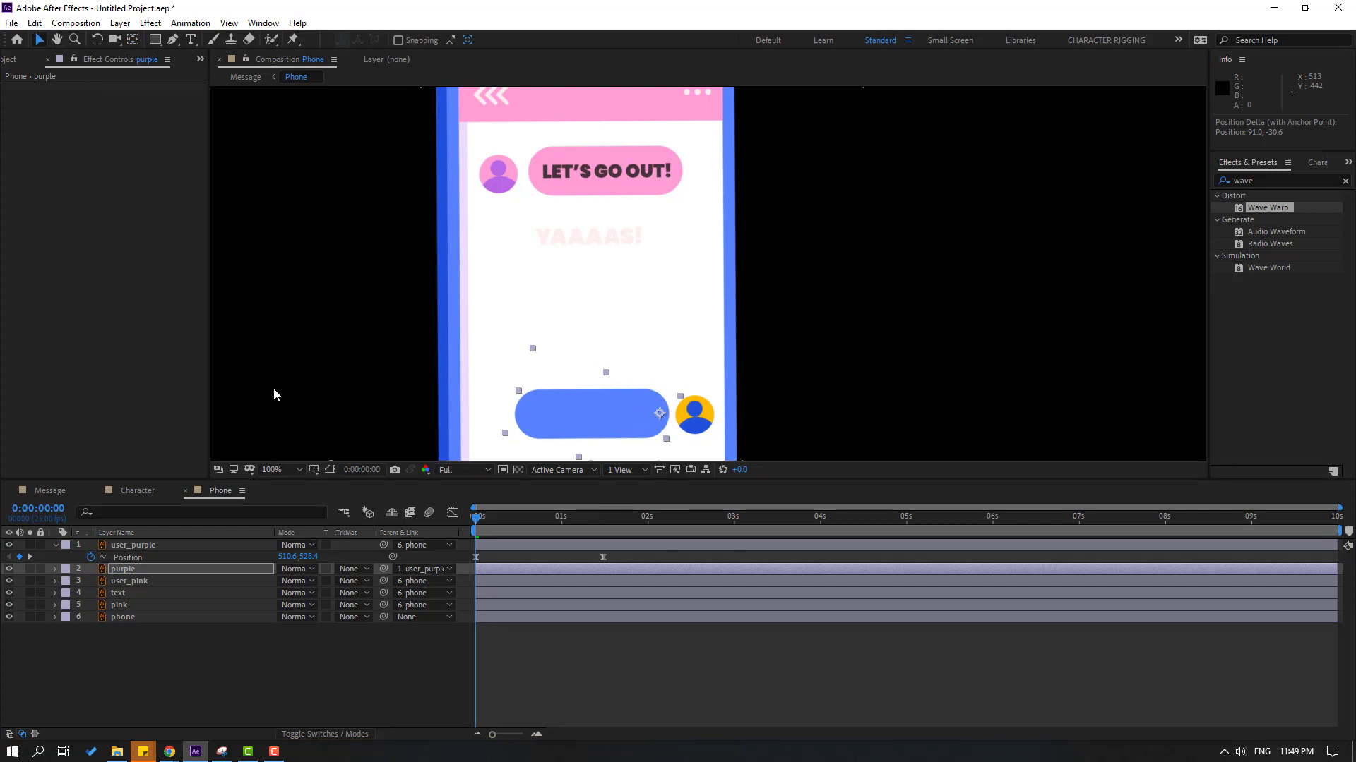
Add a Rotation keyframe of -14° to the purple layer at 0:00
key("r")
left_click_drag(302, 580, 431, 588)
key("ctrl+z")
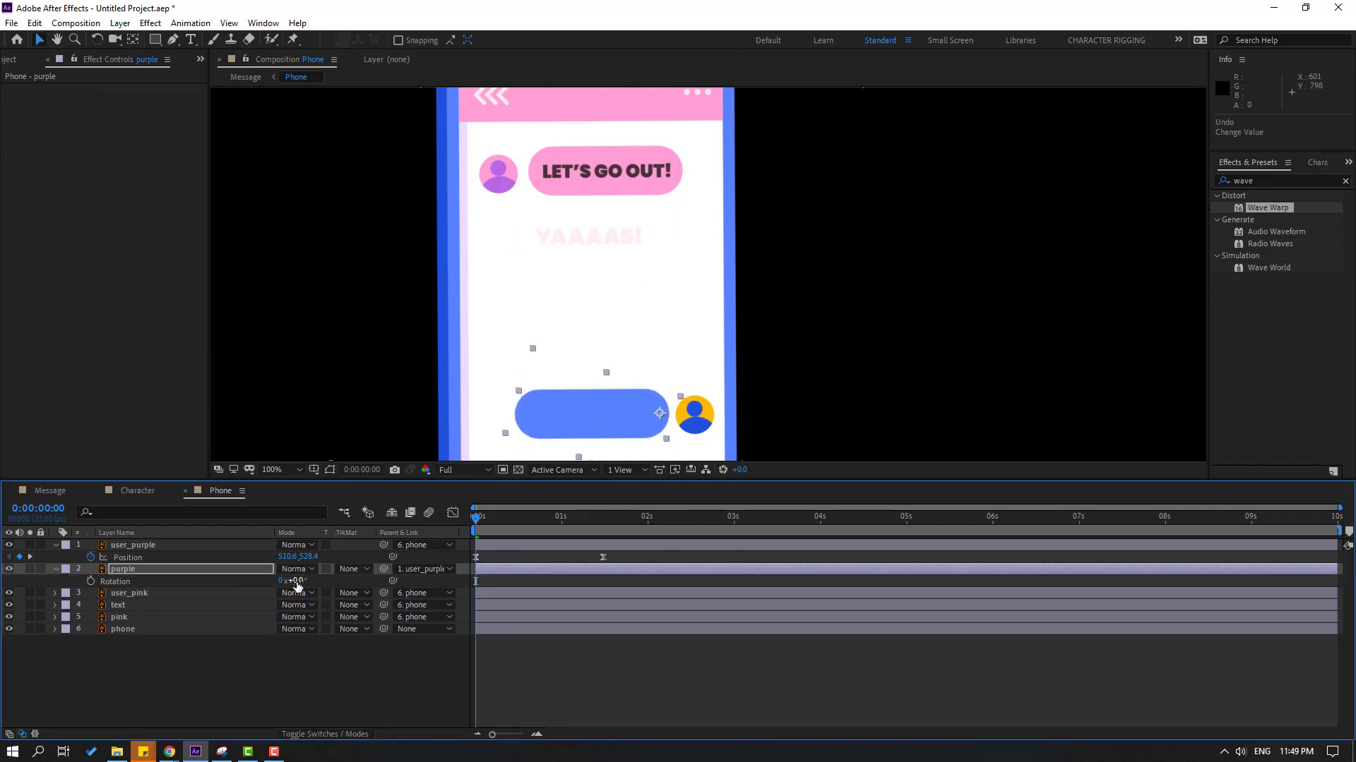
left_click_drag(297, 586, 290, 583)
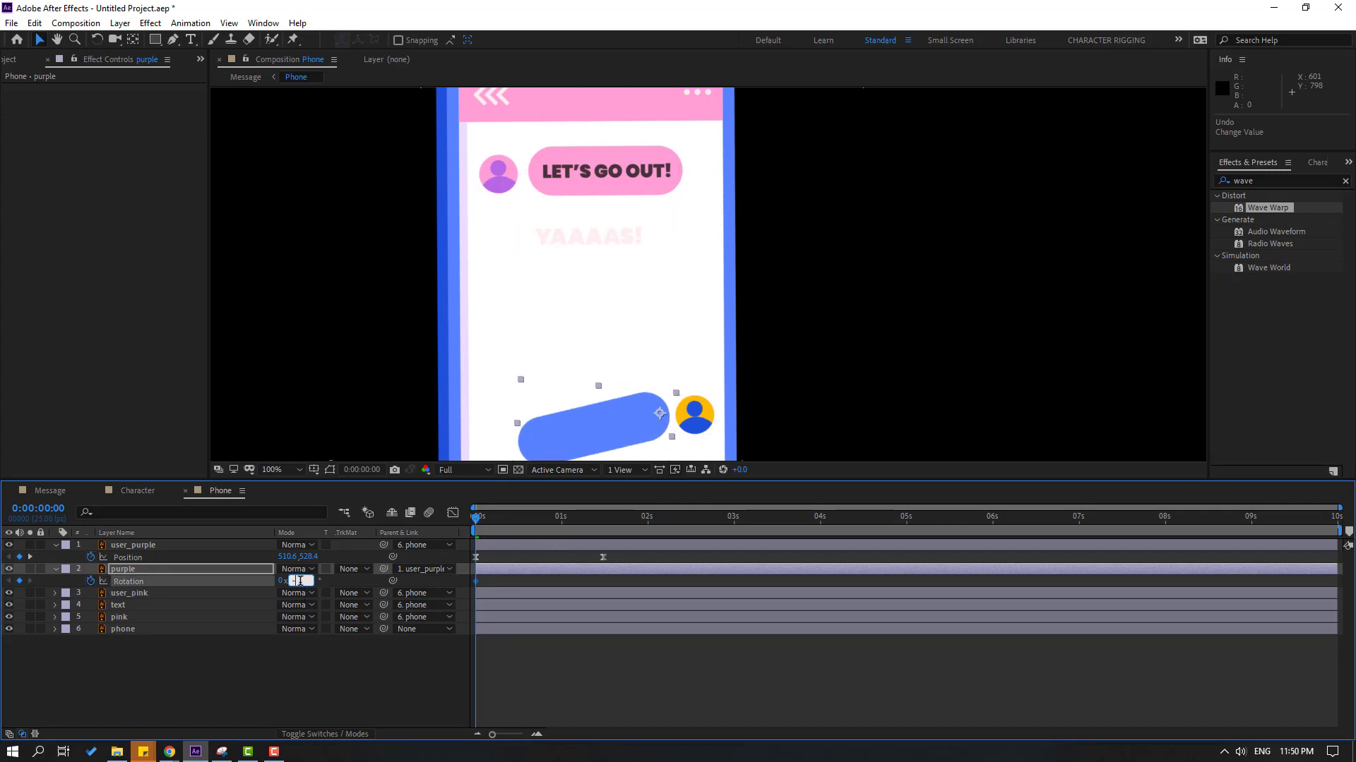
key("Return")
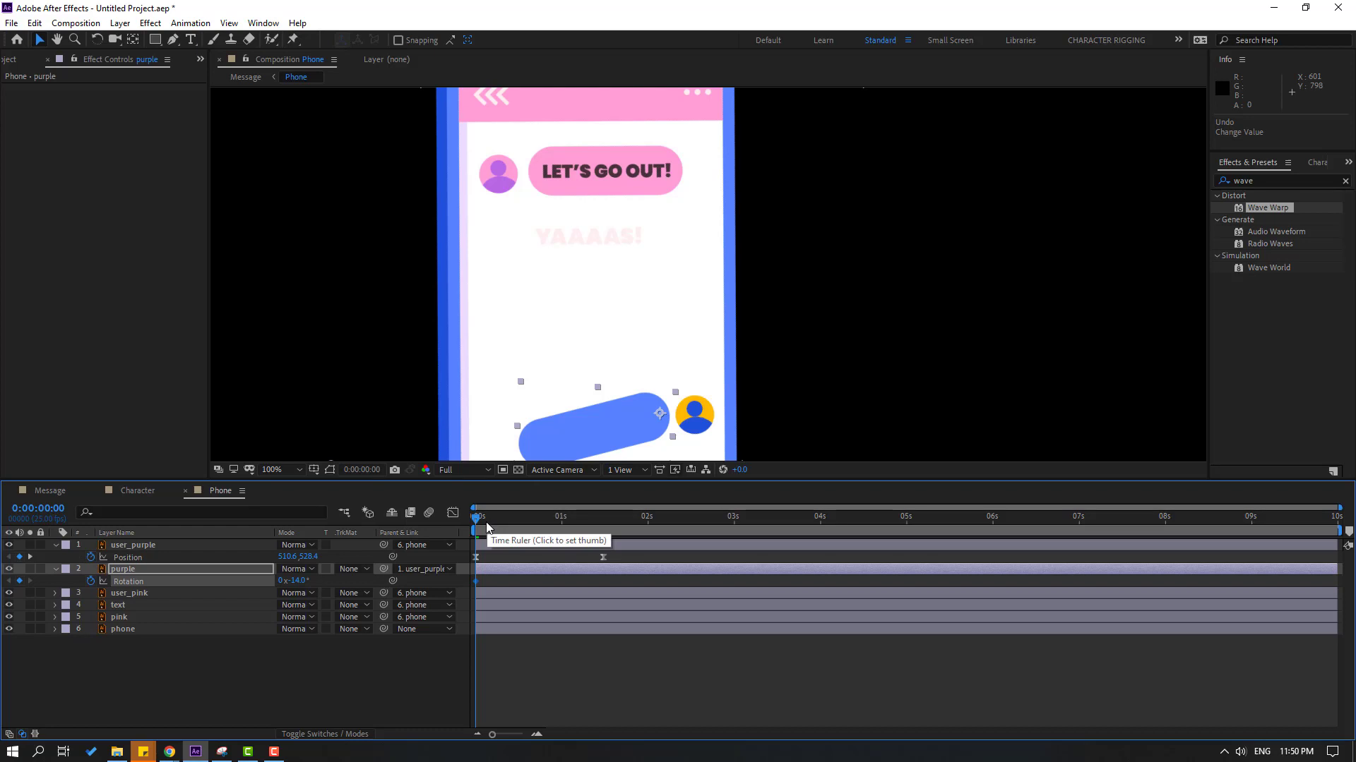
Add purple rotation keyframes of 7° at frame 10 and -3° at frame 20
key("shift+Page_Down")
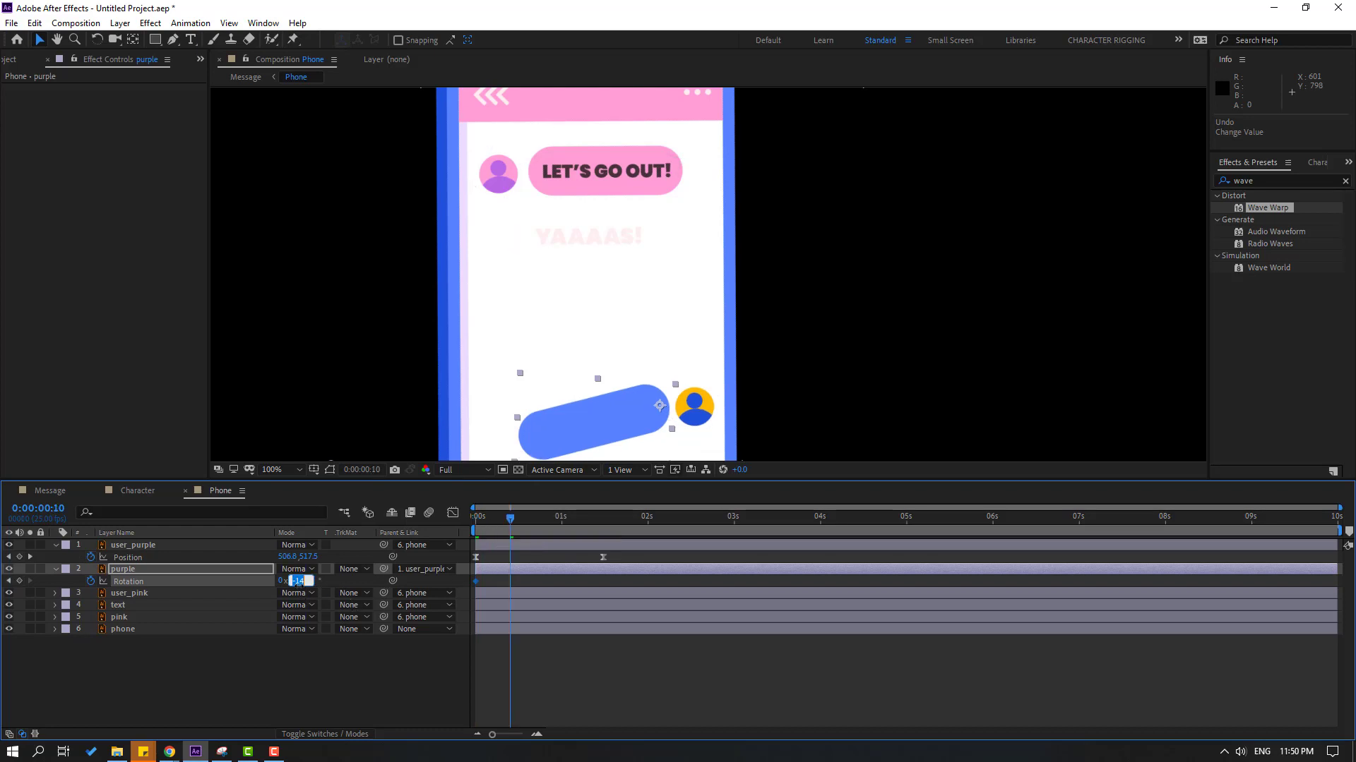
type("7")
key("Return")
key("shift+Page_Down")
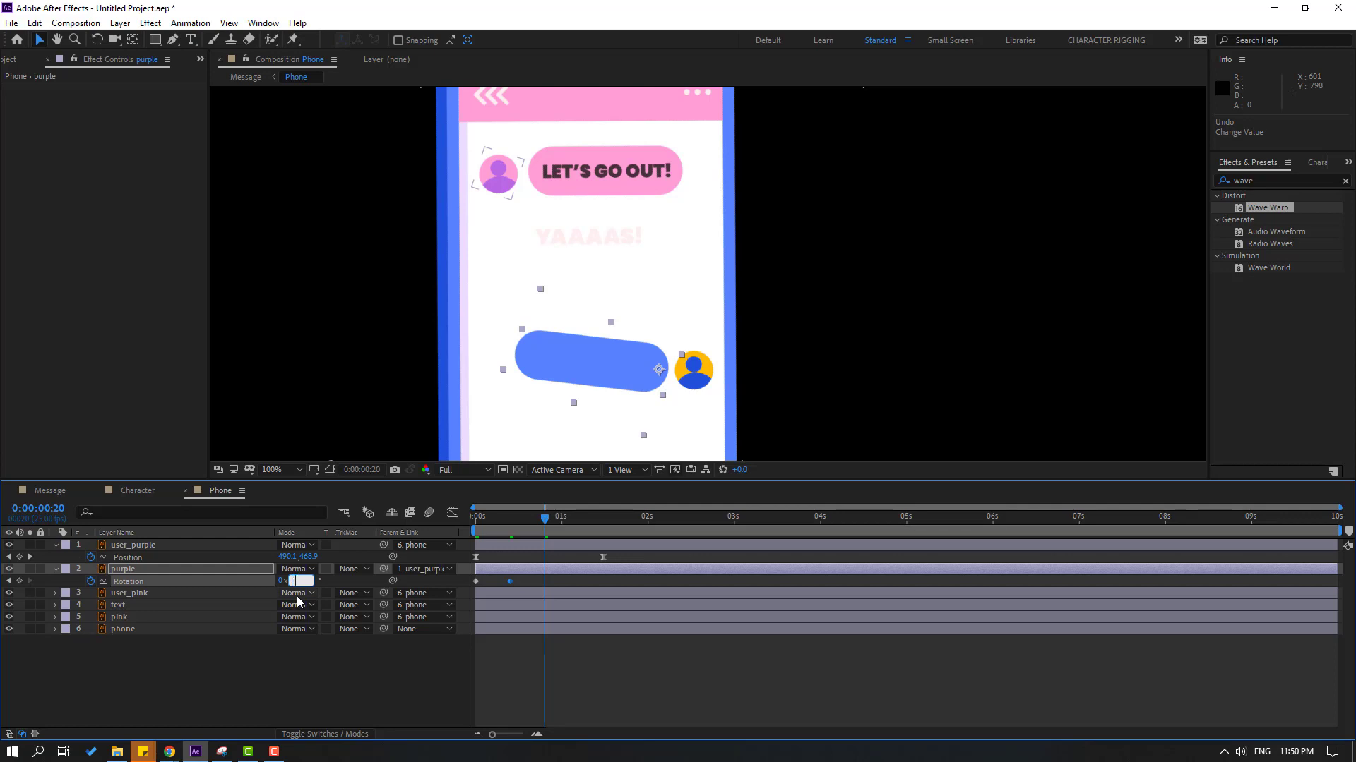
type("3")
key("Return")
Add purple rotation keyframes of 1.5° at 0:00:01:05 and 0° at 0:00:01:15
key("shift+Page_Down")
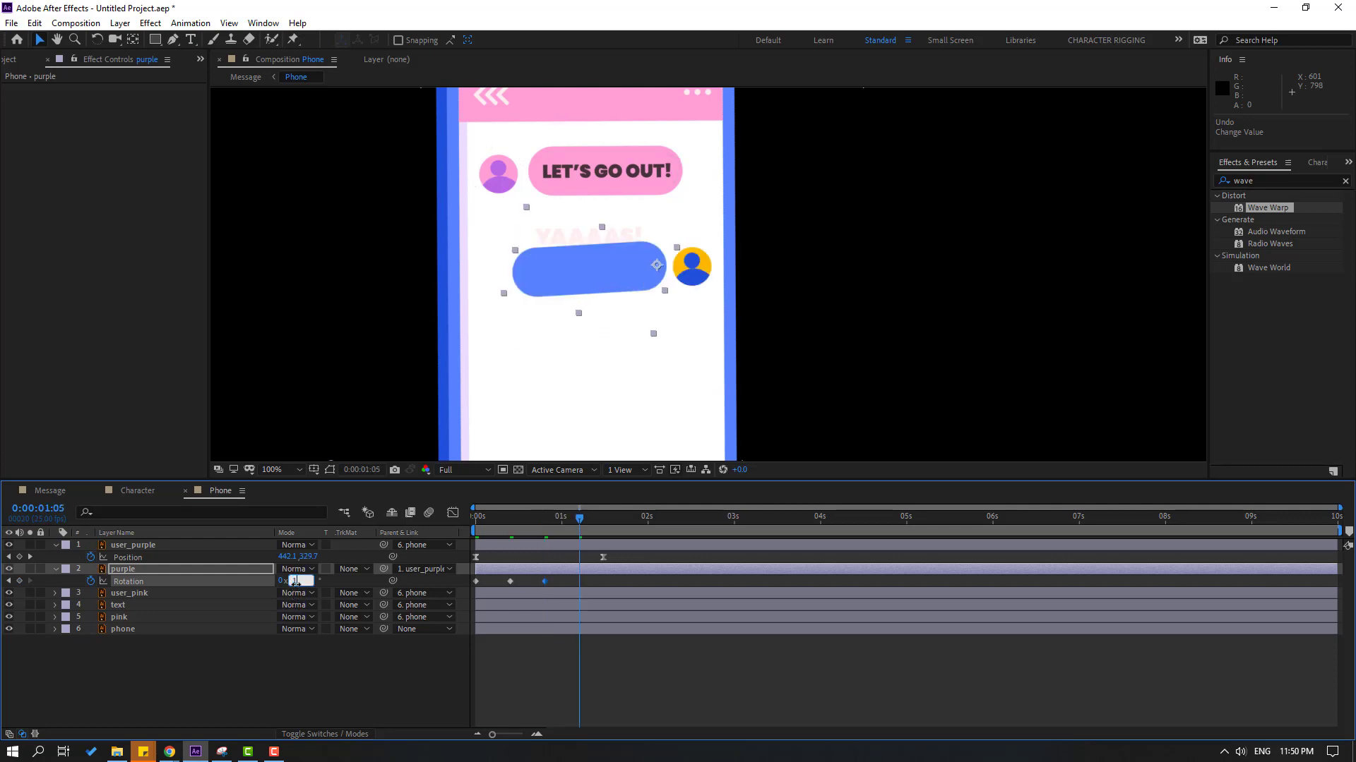
type("1.5")
key("Return")
key("shift+Page_Down")
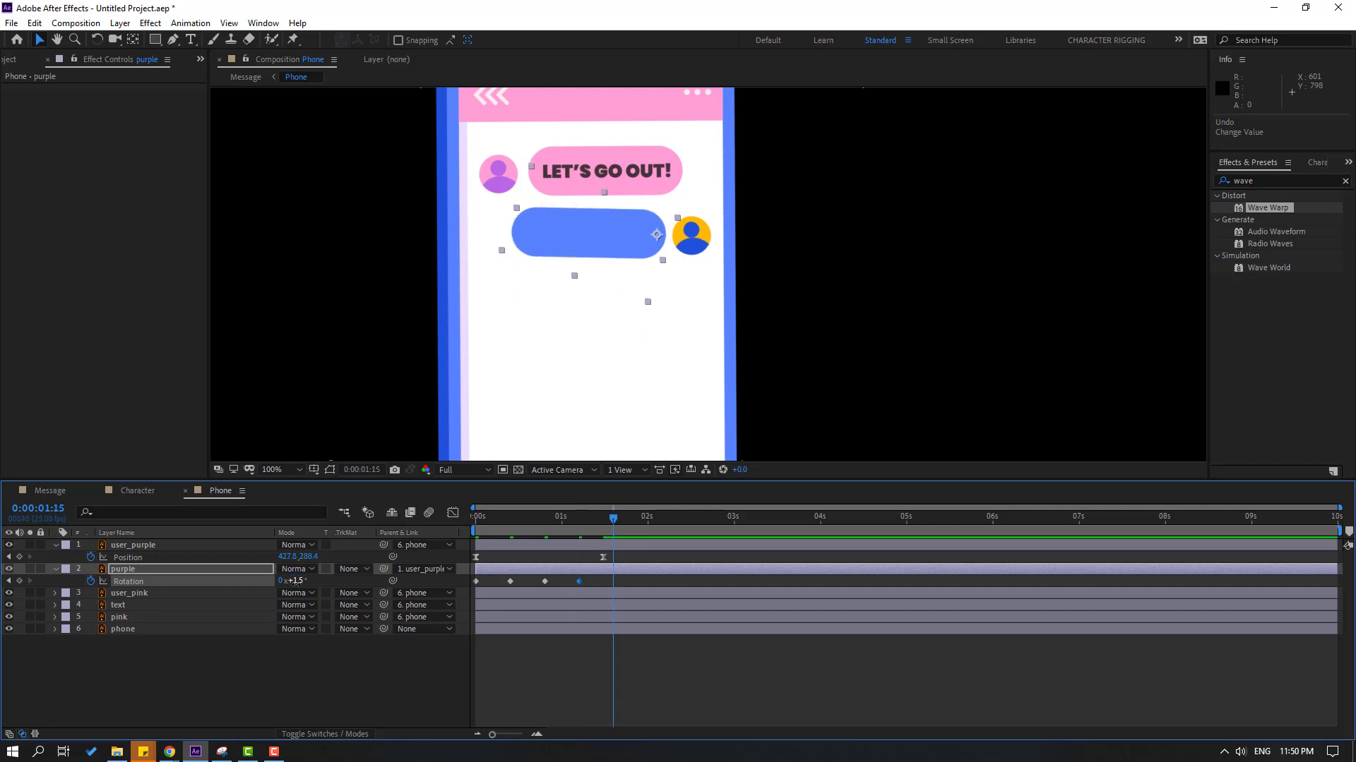
key("Return")
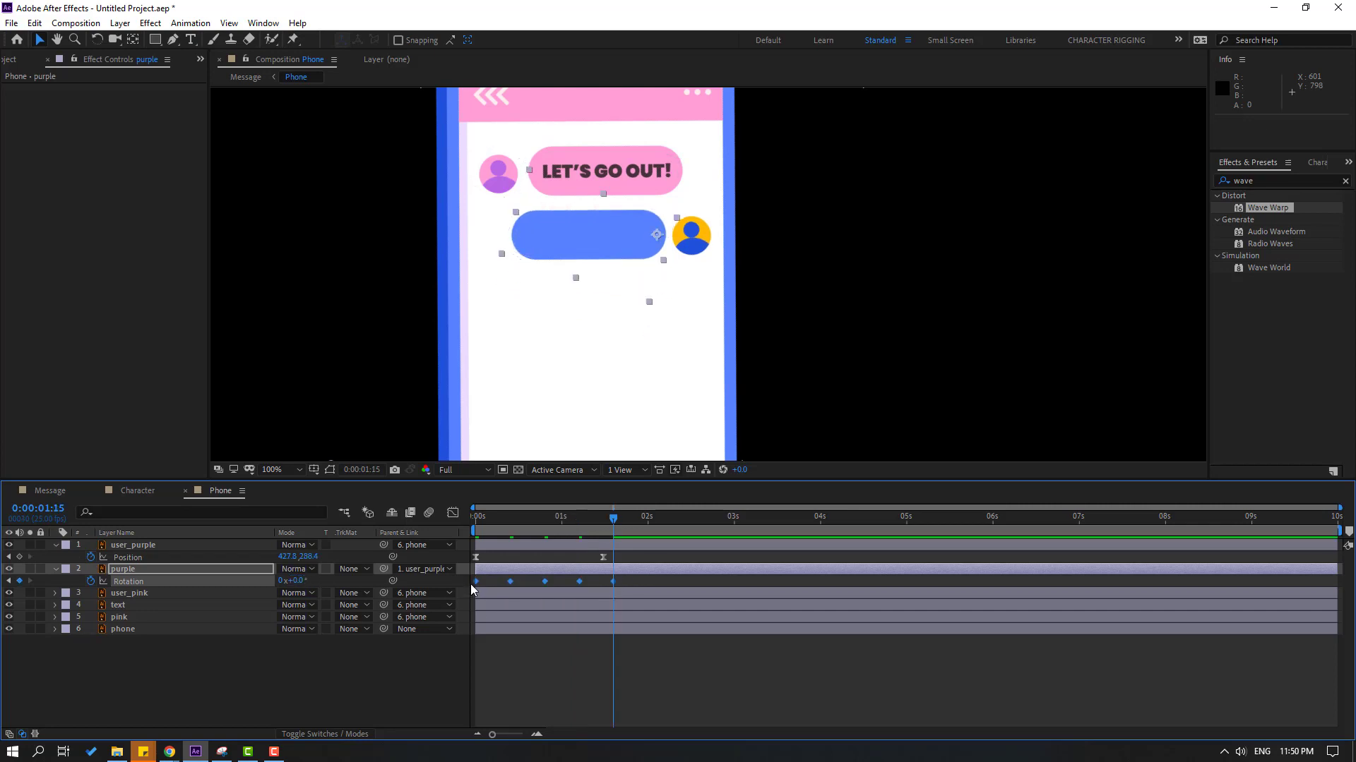
Apply Easy Ease to all five purple rotation keyframes and preview the swinging bubble
right_click(477, 581)
mouse_move(551, 573)
left_click(735, 620)
key("space")
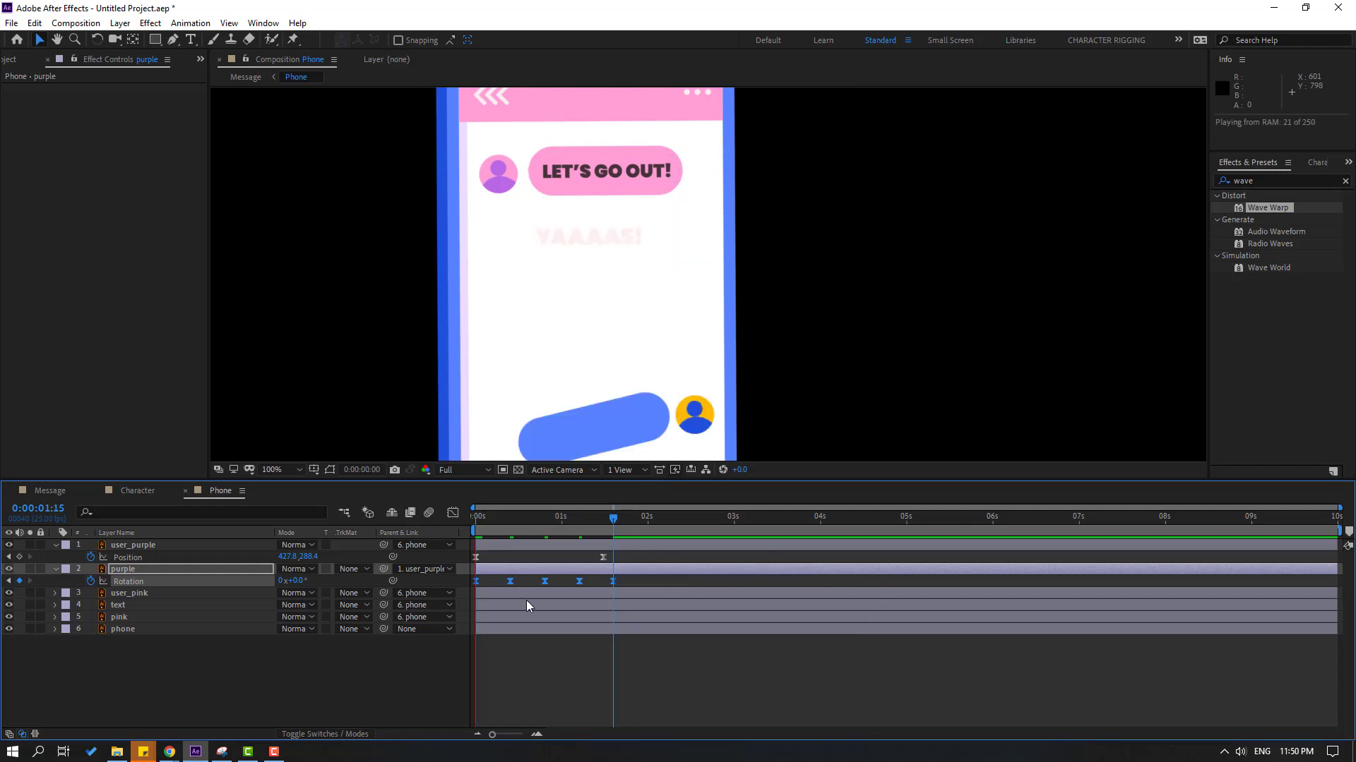
Delay purple's five rotation keyframes so they start at about 0.7 seconds, and preview the timing
left_click_drag(636, 582, 524, 598)
key("space")
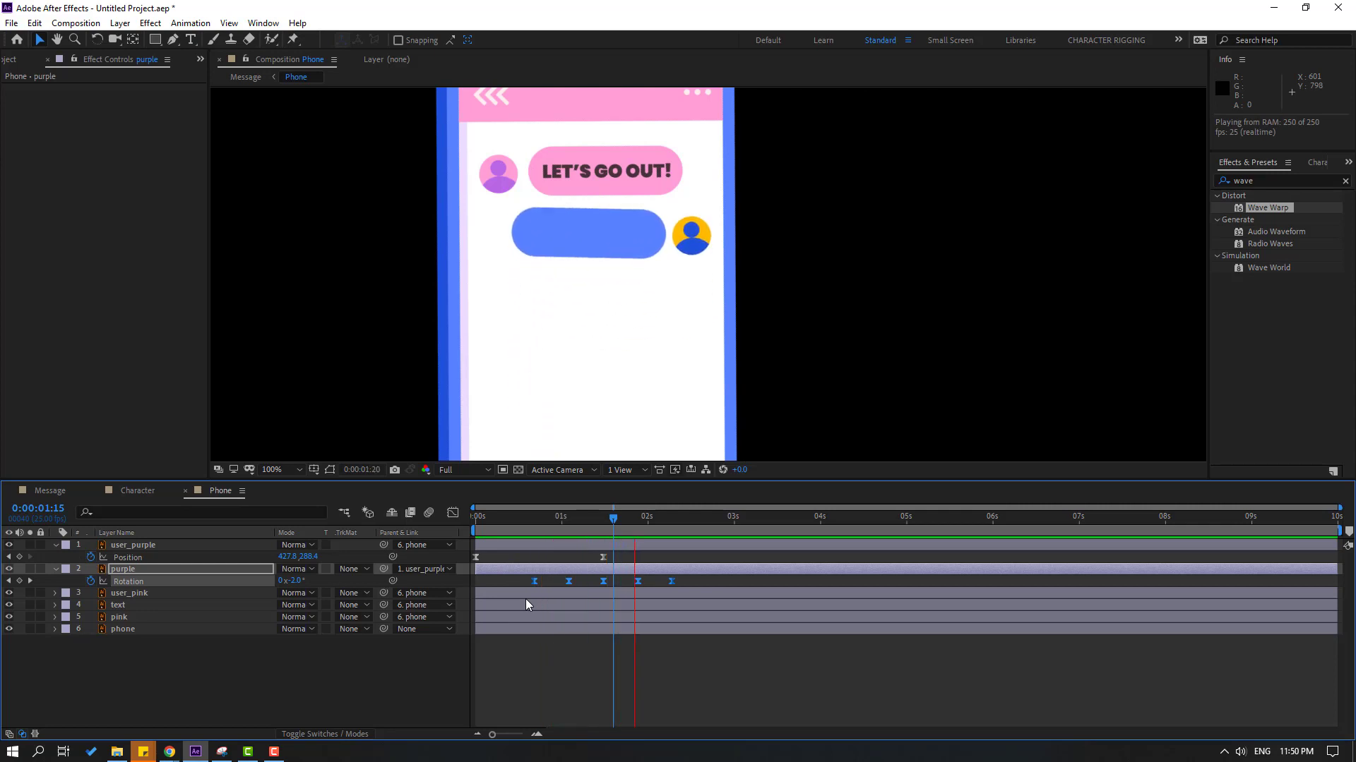
key("space")
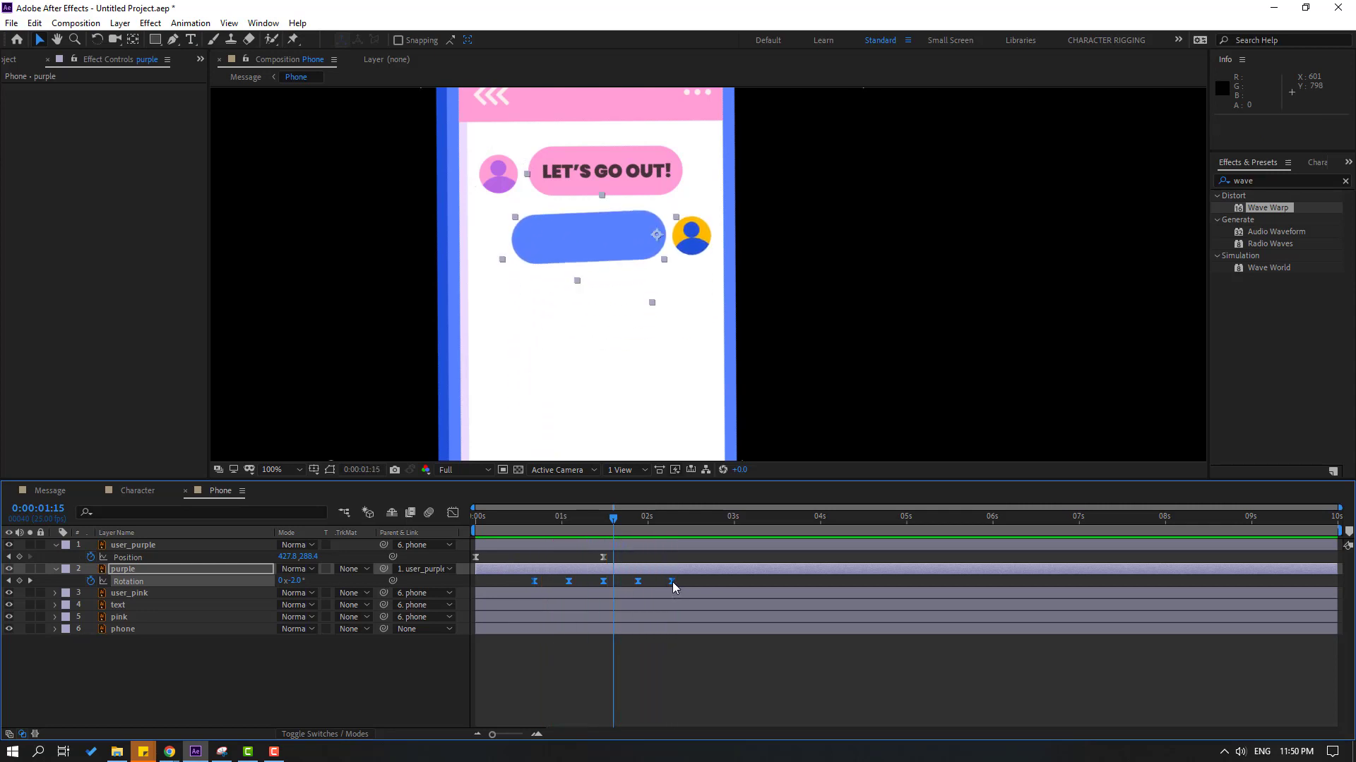
Compress the spacing of purple's rotation keyframes so they run from about 0.8 to 1.9 seconds, and preview
left_click_drag(672, 582, 589, 587)
left_click_drag(544, 519, 595, 523)
key("space")
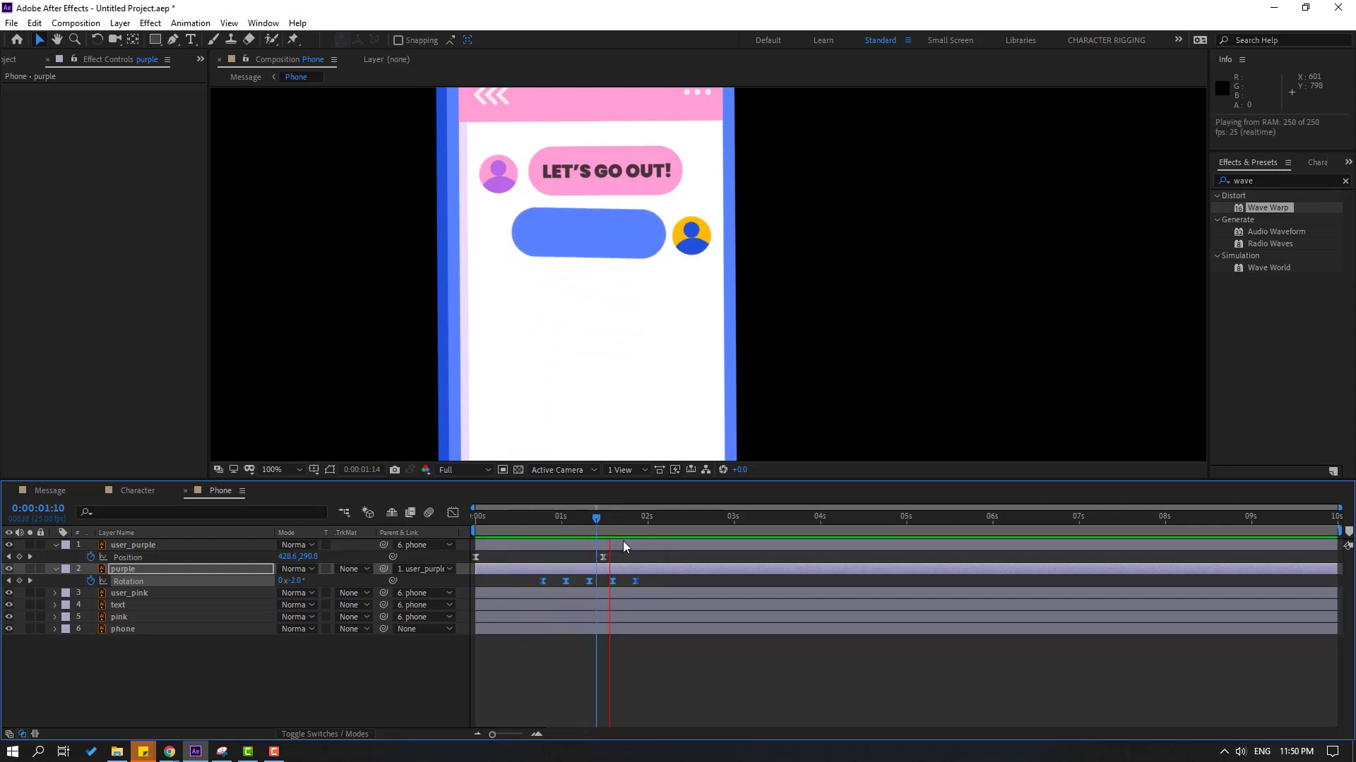
Move user_purple's second position keyframe to about 1 second and purple's rotation keyframes to start at about 0.5 seconds, then preview
left_click_drag(602, 558, 562, 561)
mouse_move(535, 573)
left_mouse_down()
mouse_move(649, 586)
mouse_move(516, 581)
left_mouse_up()
key("space")
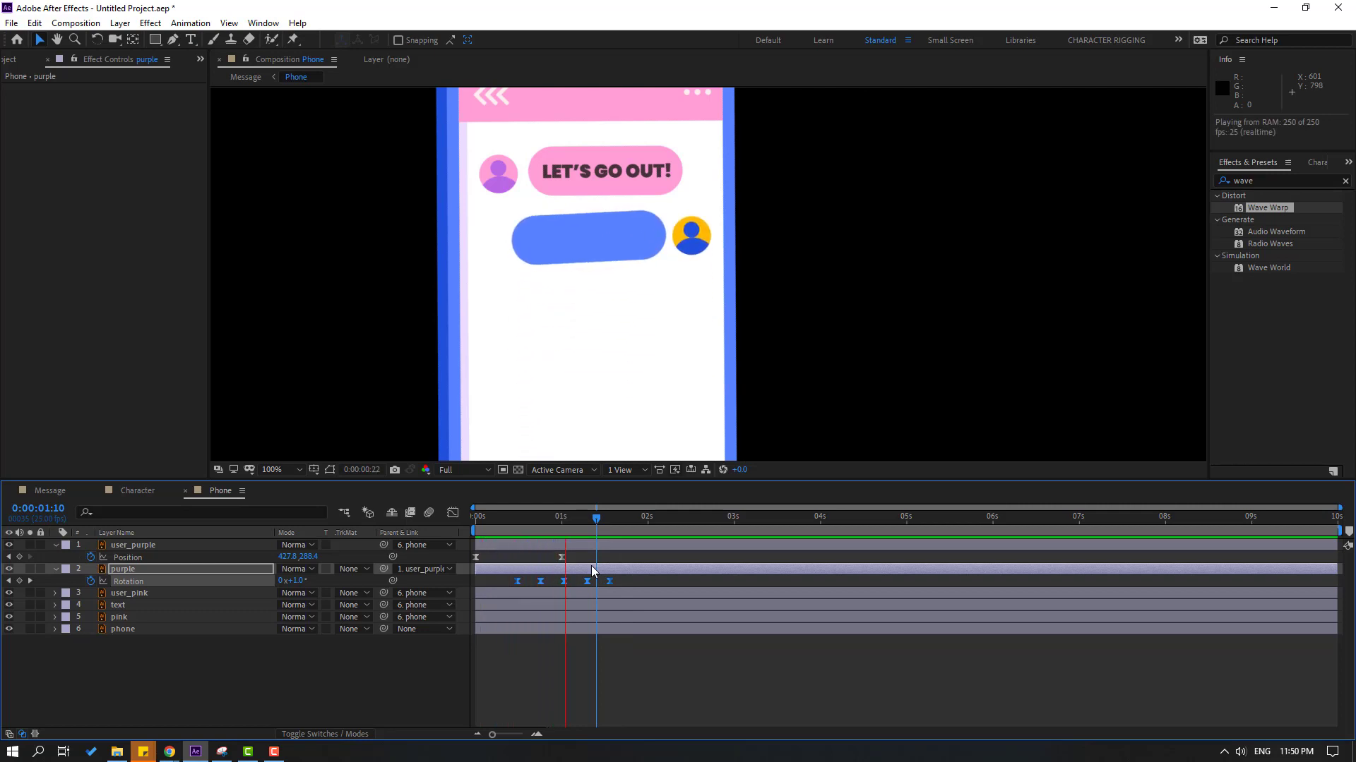
key("space")
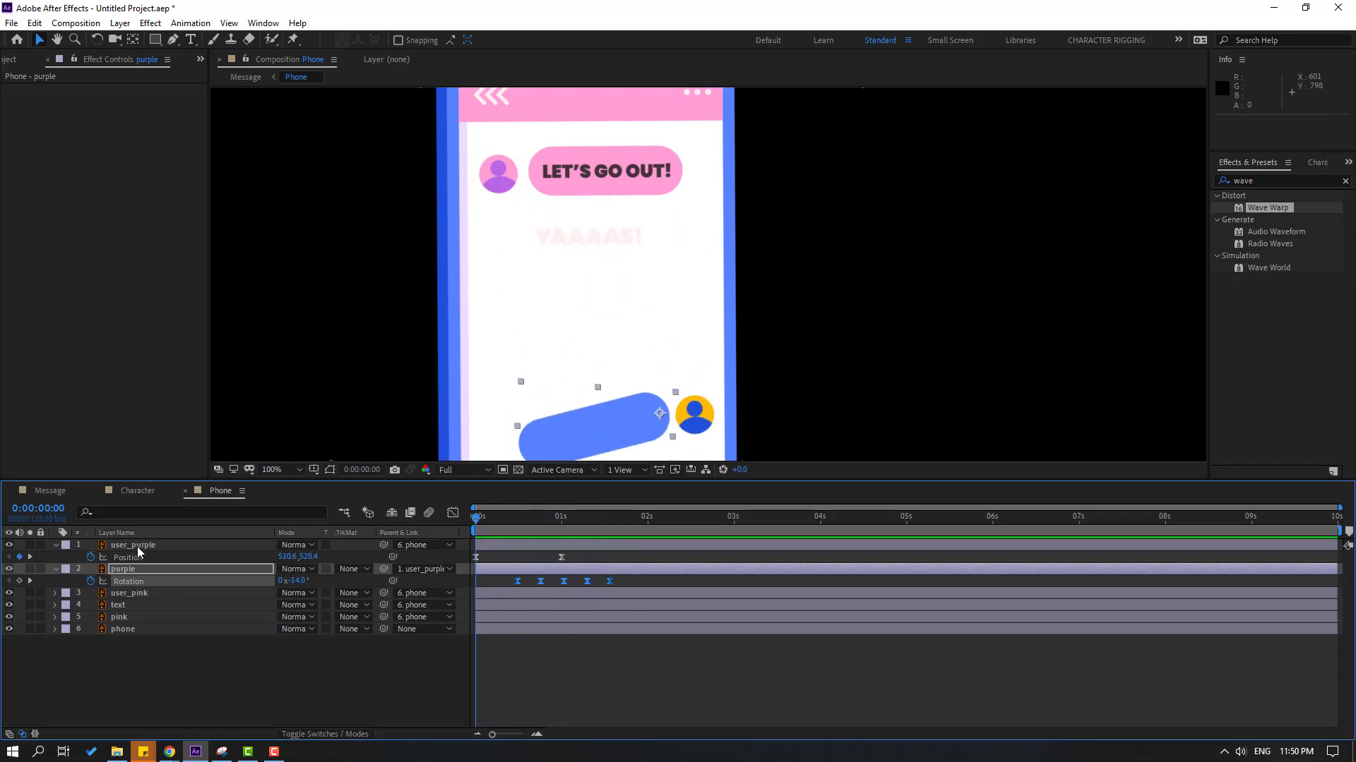
Shift the user_purple and purple layers together so both start at about 3 seconds
left_click(138, 548)
left_click(458, 570, "ctrl")
left_click_drag(499, 549, 760, 553)
left_click(95, 681)
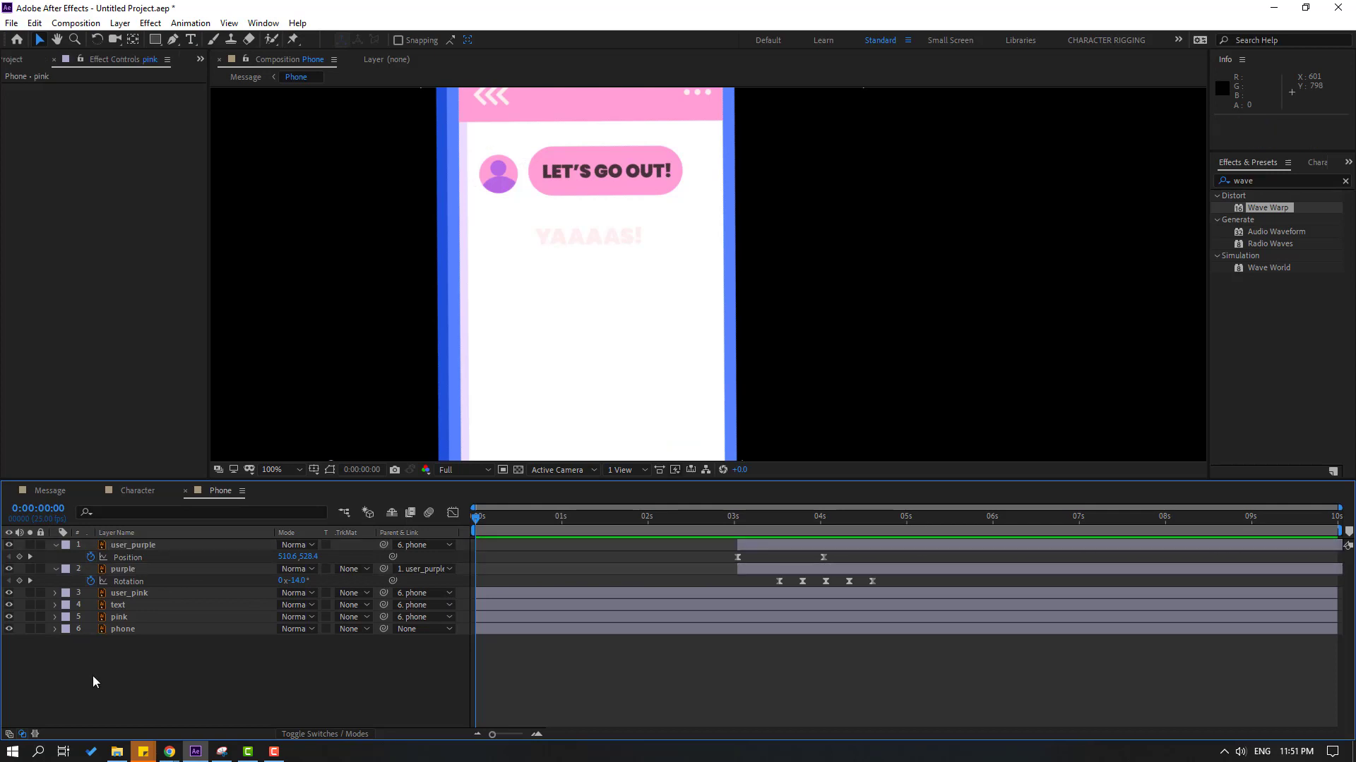
Add a position keyframe to user_pink at 0:00 and move its avatar straight down to the bottom of the phone screen
left_click(125, 594)
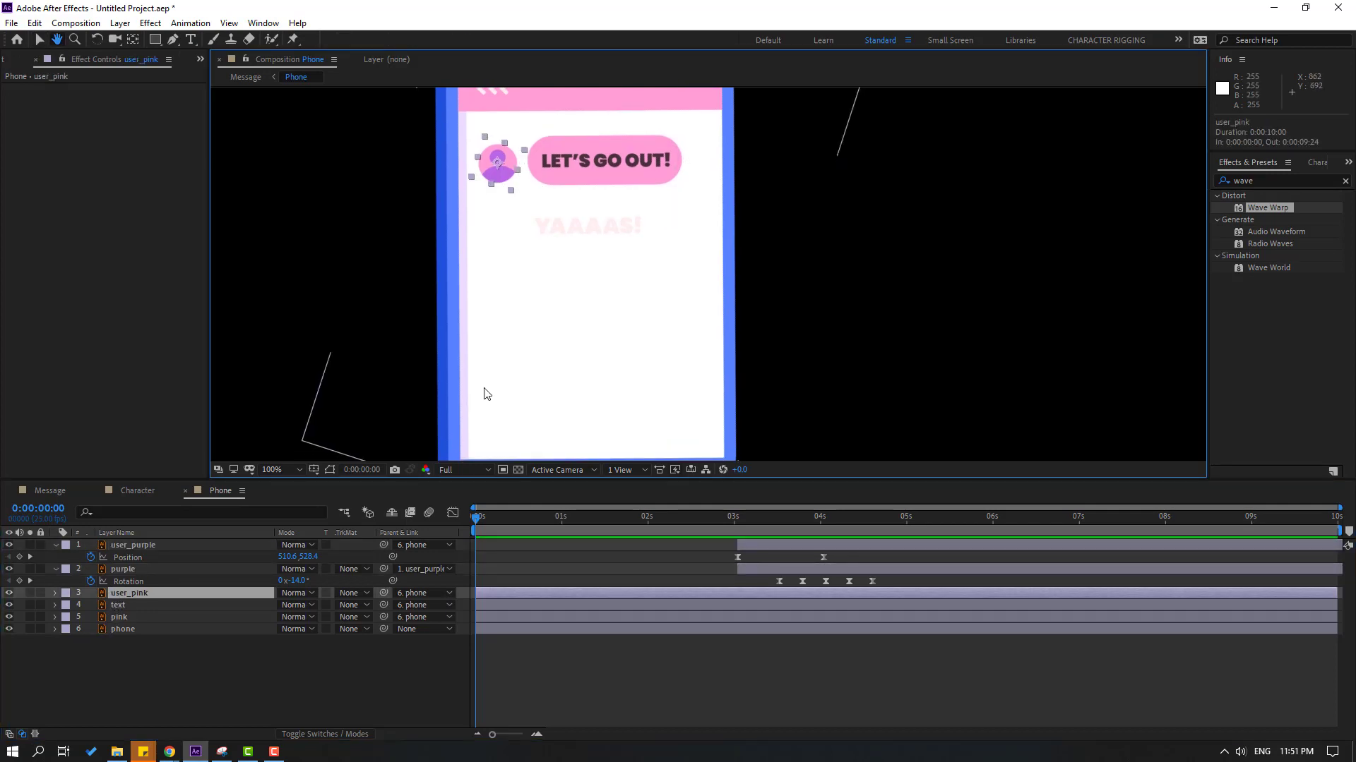
key("p")
left_click(90, 606)
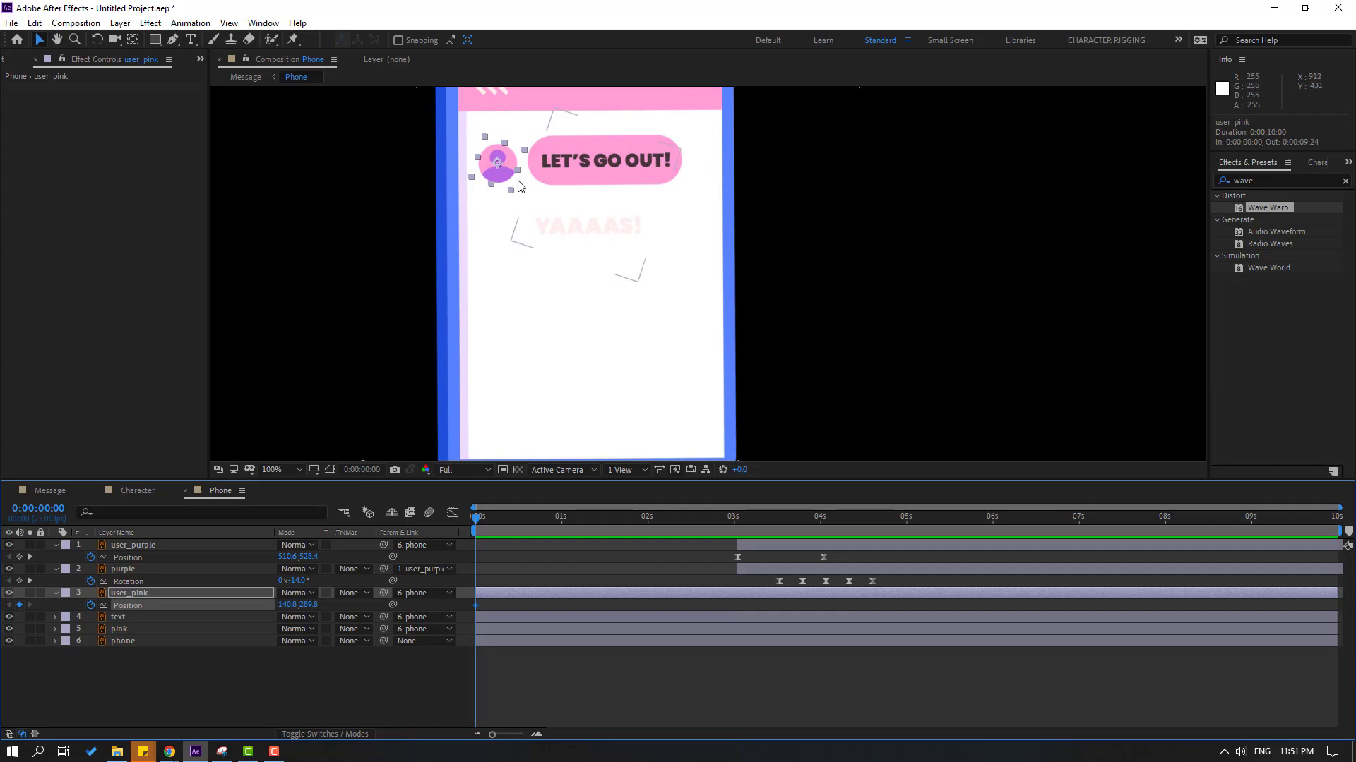
left_click_drag(499, 180, 496, 442)
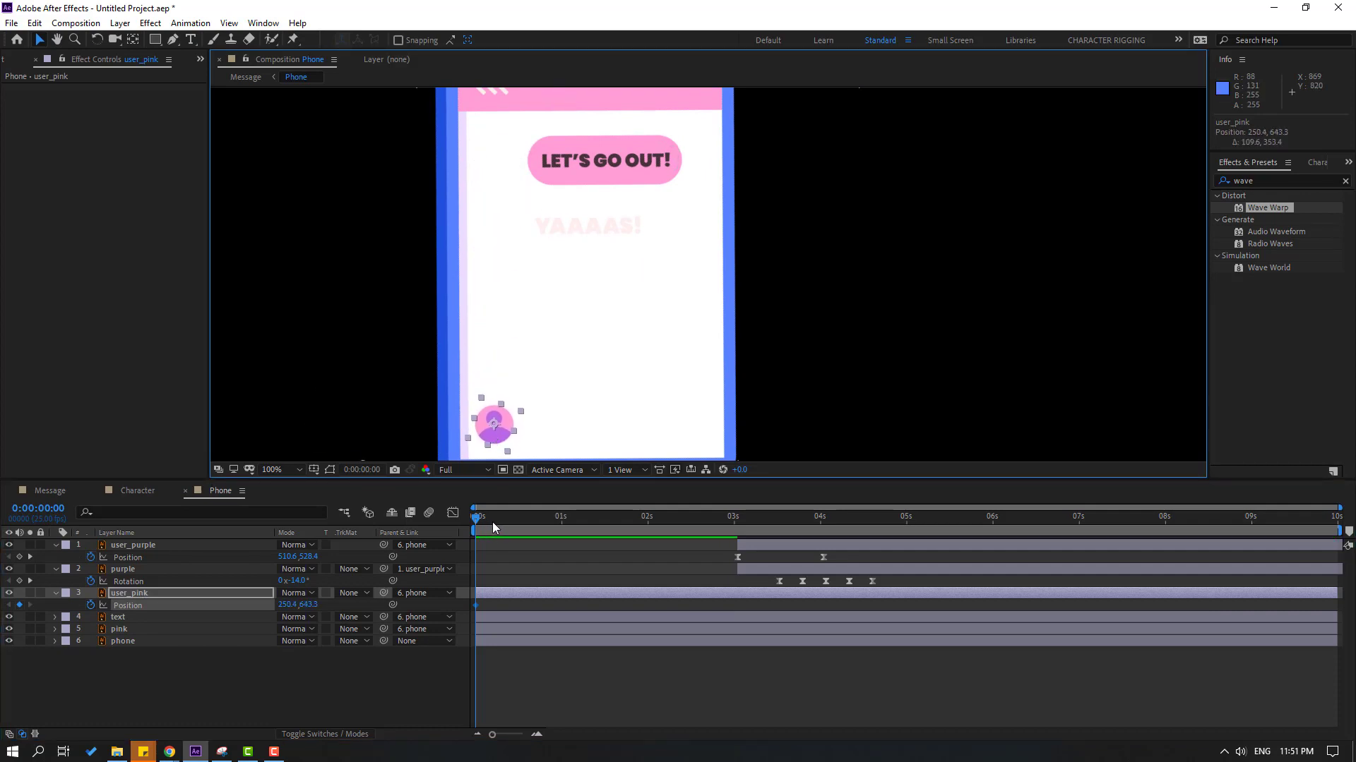
At 0:00:01:05, move user_pink up beside the LET'S GO OUT! bubble, and nudge its position at 0:00 slightly right
left_click_drag(494, 521, 579, 522)
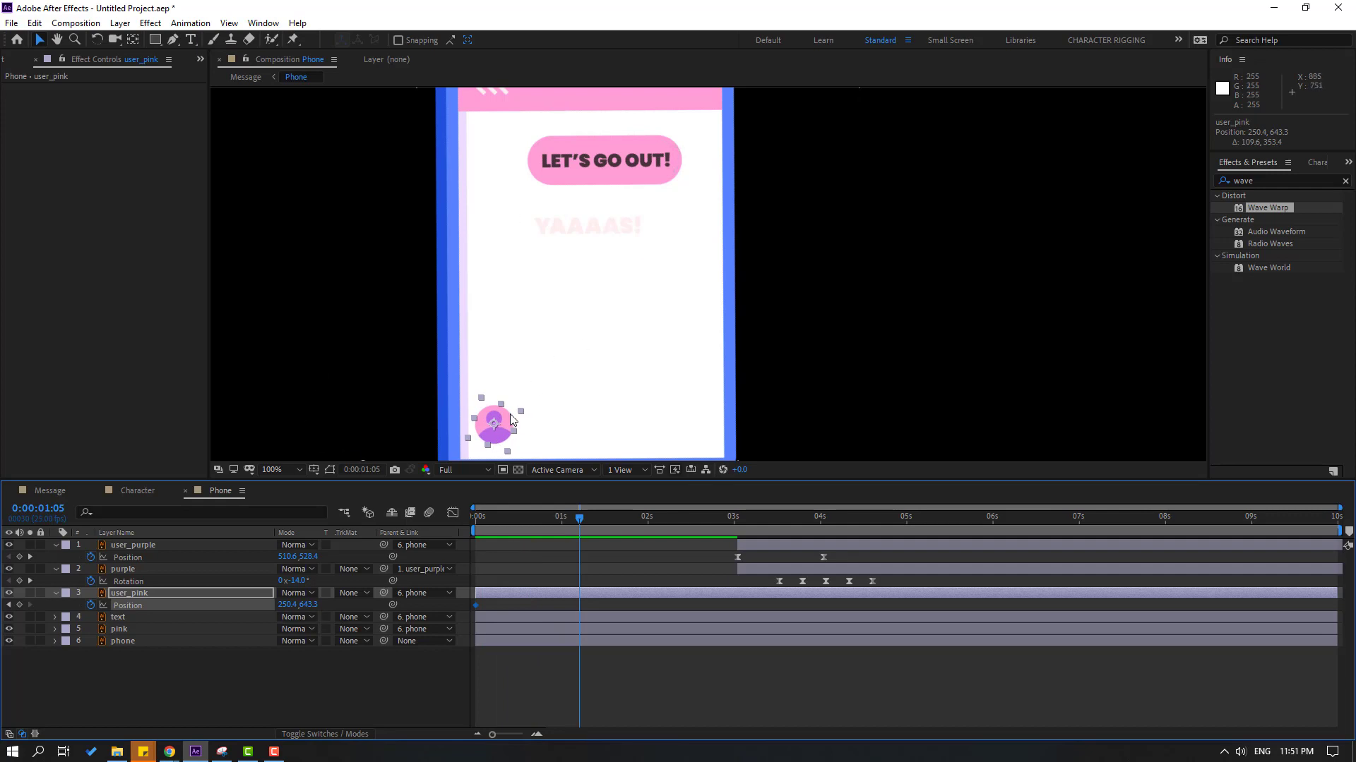
left_click_drag(509, 418, 508, 157)
key("Home")
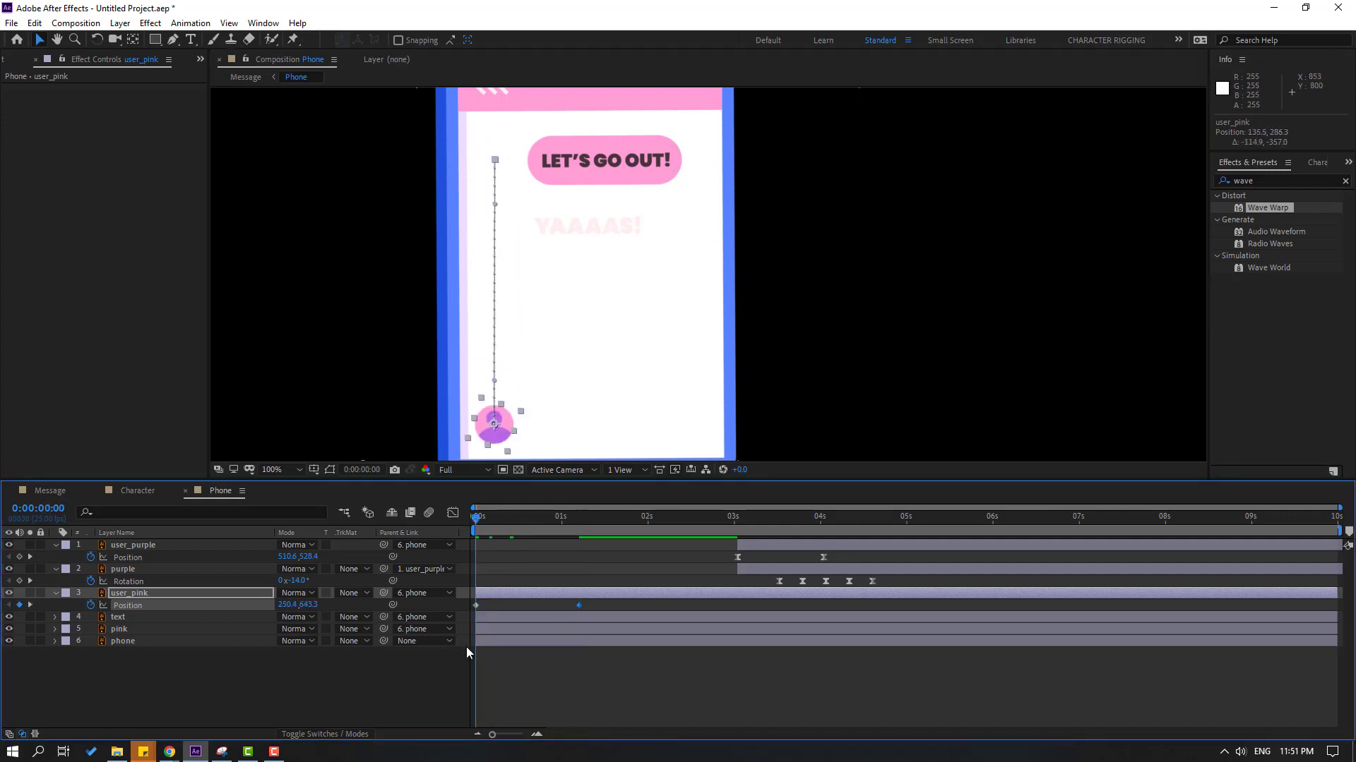
left_click(475, 606)
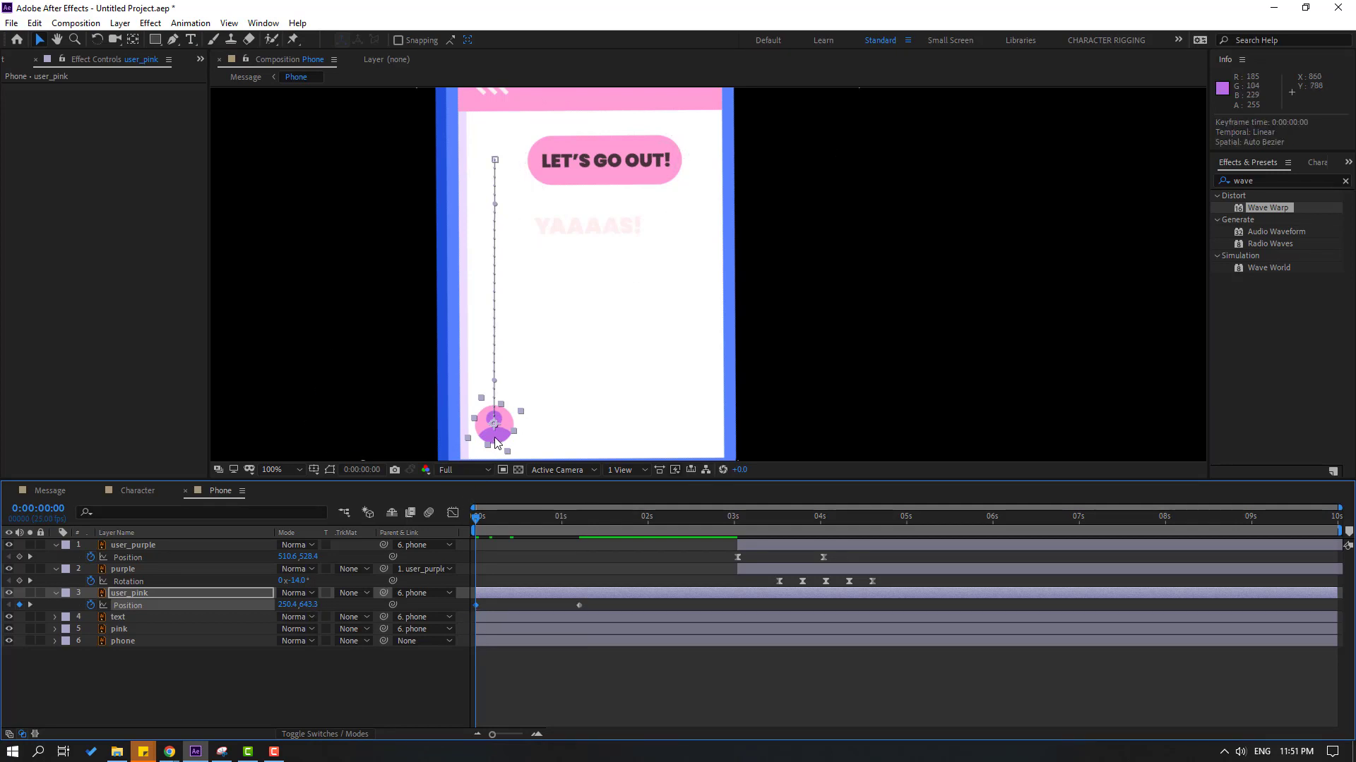
left_click_drag(494, 425, 498, 424)
Apply Easy Ease to both of user_pink's position keyframes
left_click(599, 628)
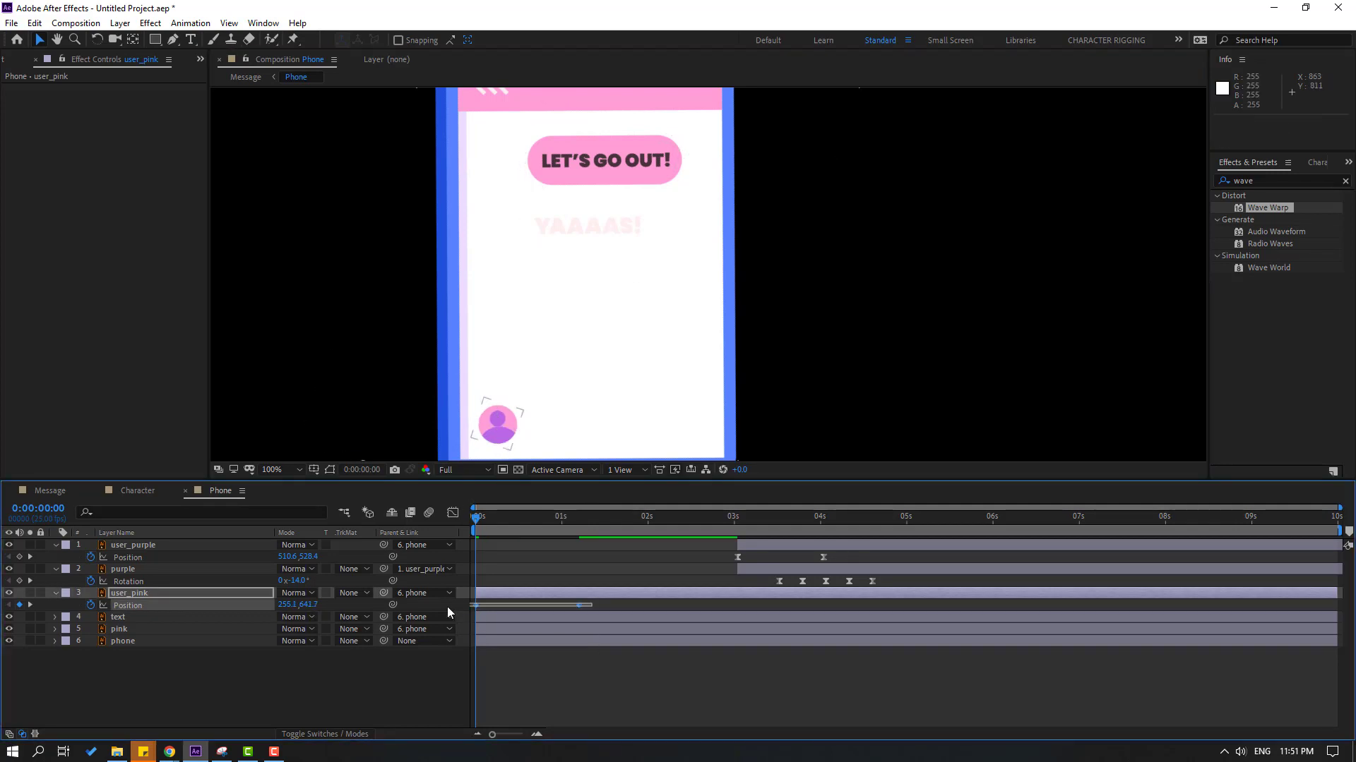
left_click(476, 605)
right_click(476, 606)
mouse_move(485, 598)
left_click(718, 644)
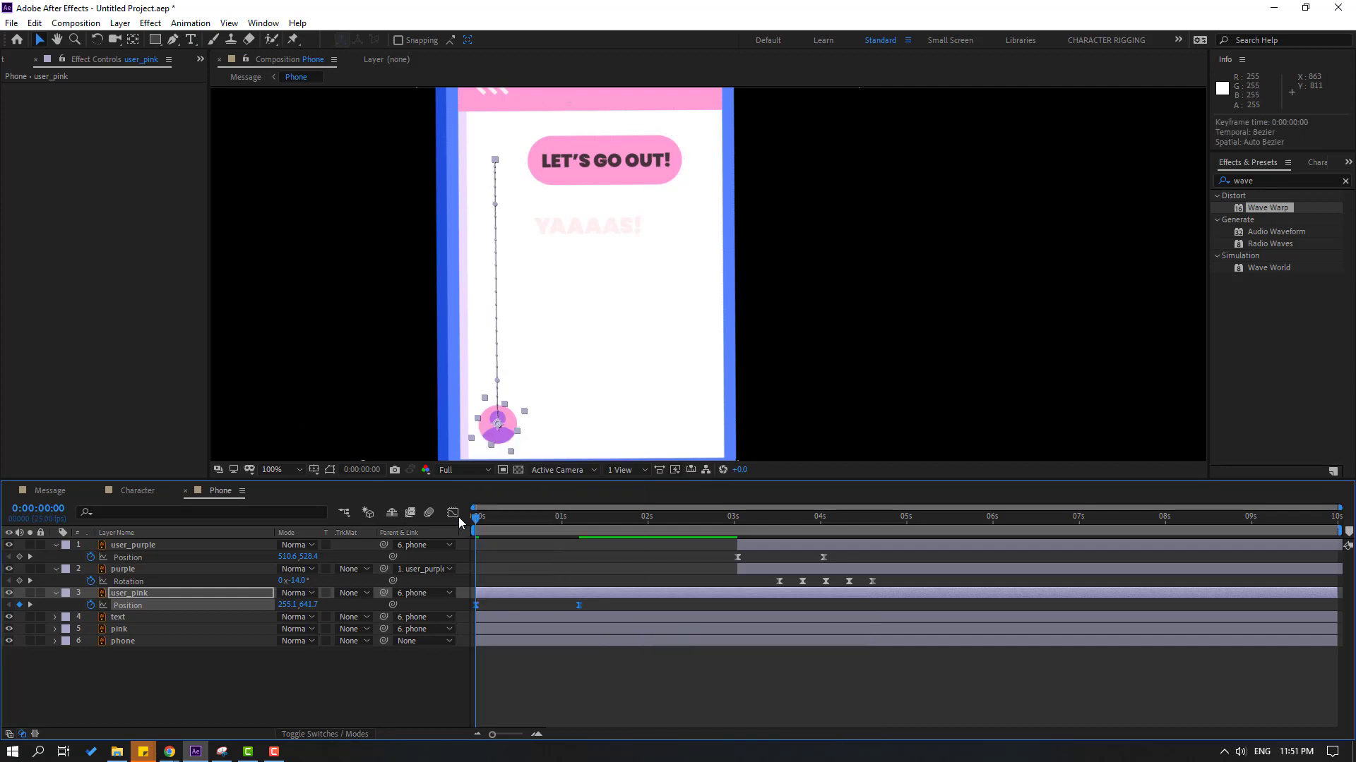
Reshape user_pink's speed graph with a longer ease out of the first keyframe, and preview the motion
left_click(453, 514)
left_click_drag(492, 694, 518, 694)
key("space")
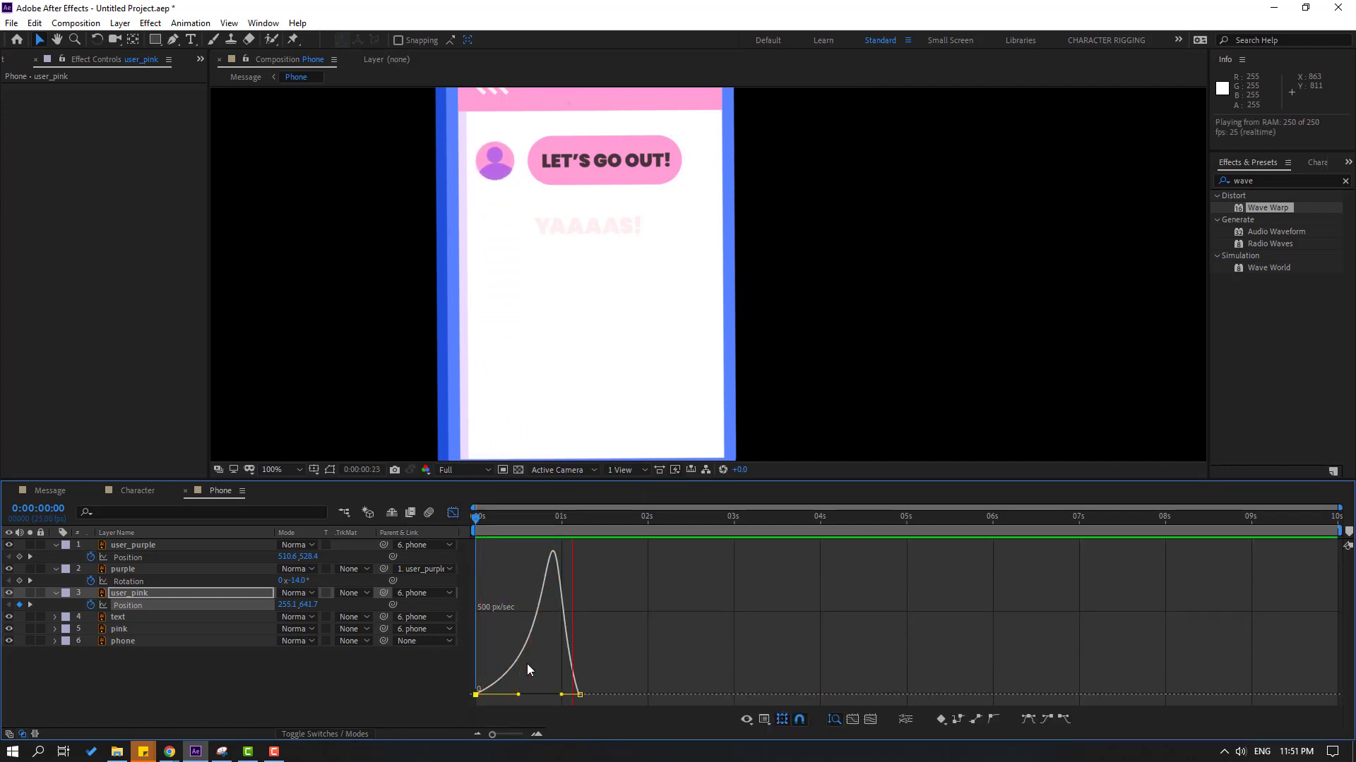
key("space")
left_click(453, 513)
At 0:00:01:10, parent the pink layer to user_pink and check that the two move together
left_click_drag(497, 526, 591, 522)
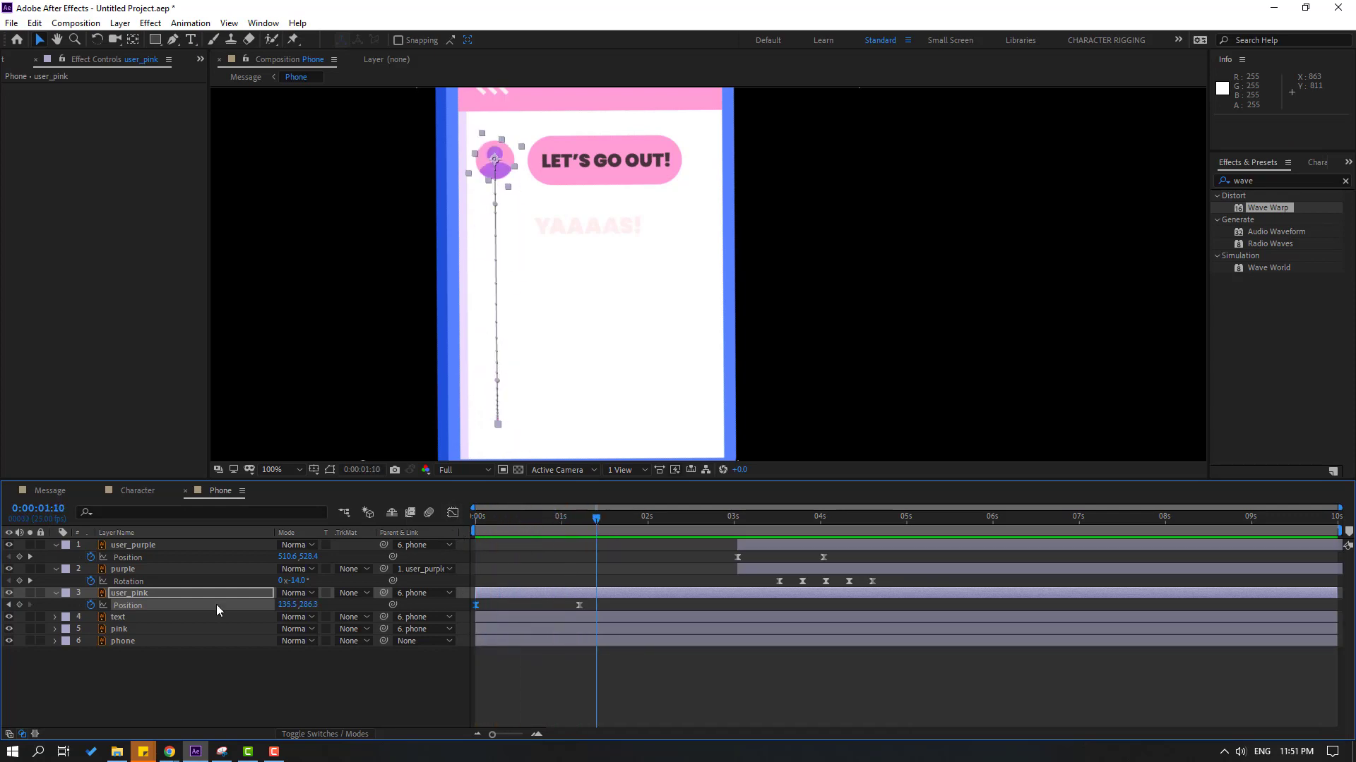
left_click_drag(383, 628, 146, 600)
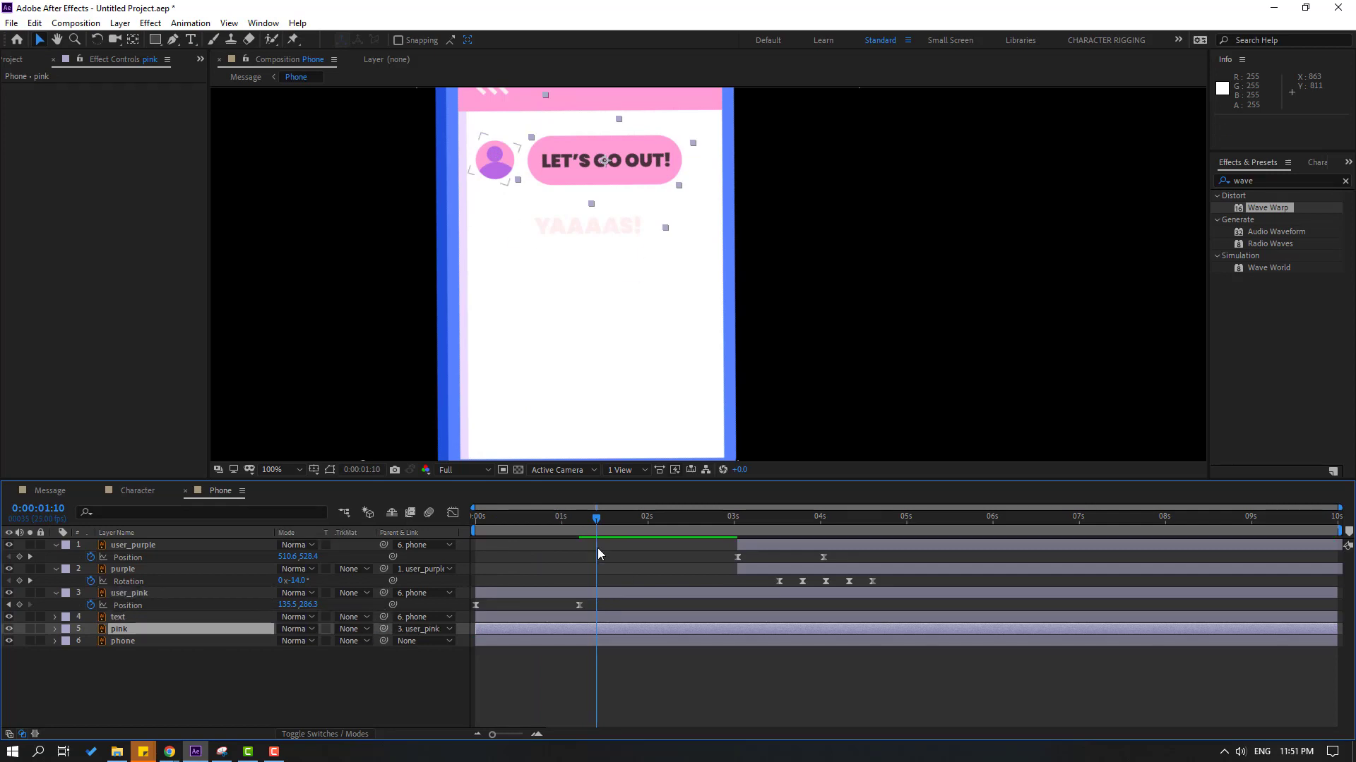
mouse_move(586, 526)
left_mouse_down()
mouse_move(513, 521)
mouse_move(604, 525)
mouse_move(574, 530)
left_mouse_up()
key("space")
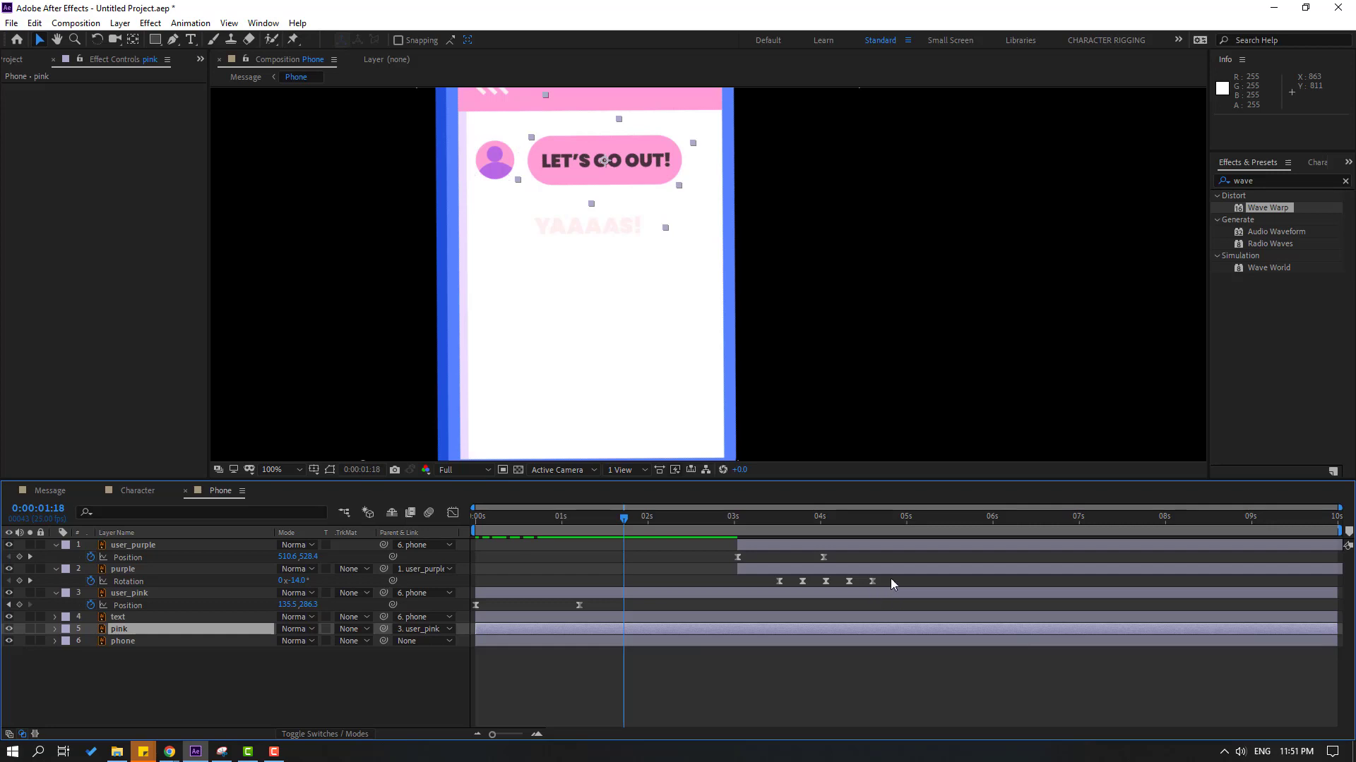
Copy all five rotation keyframes of the purple layer and select the pink layer to receive them
left_click_drag(891, 578, 772, 583)
key("ctrl+c")
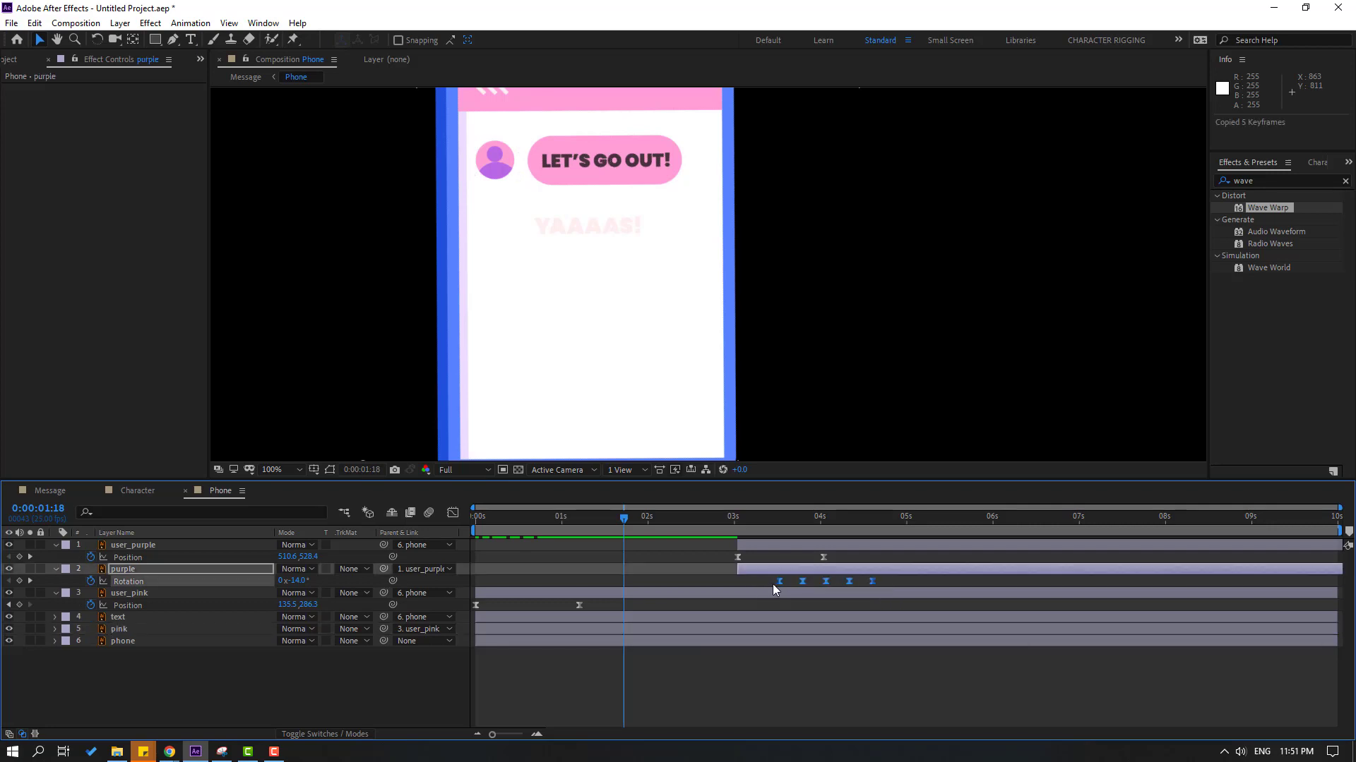
left_click(701, 592)
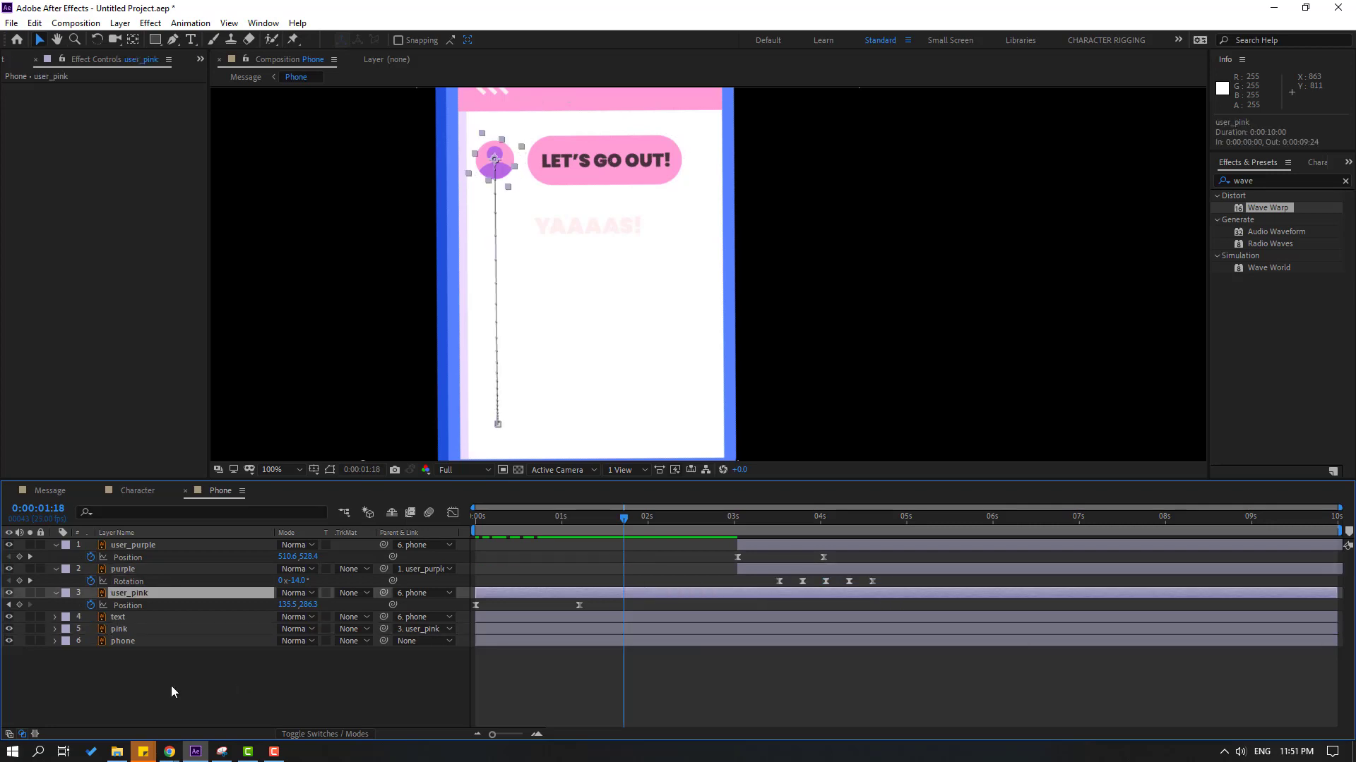
left_click(127, 630)
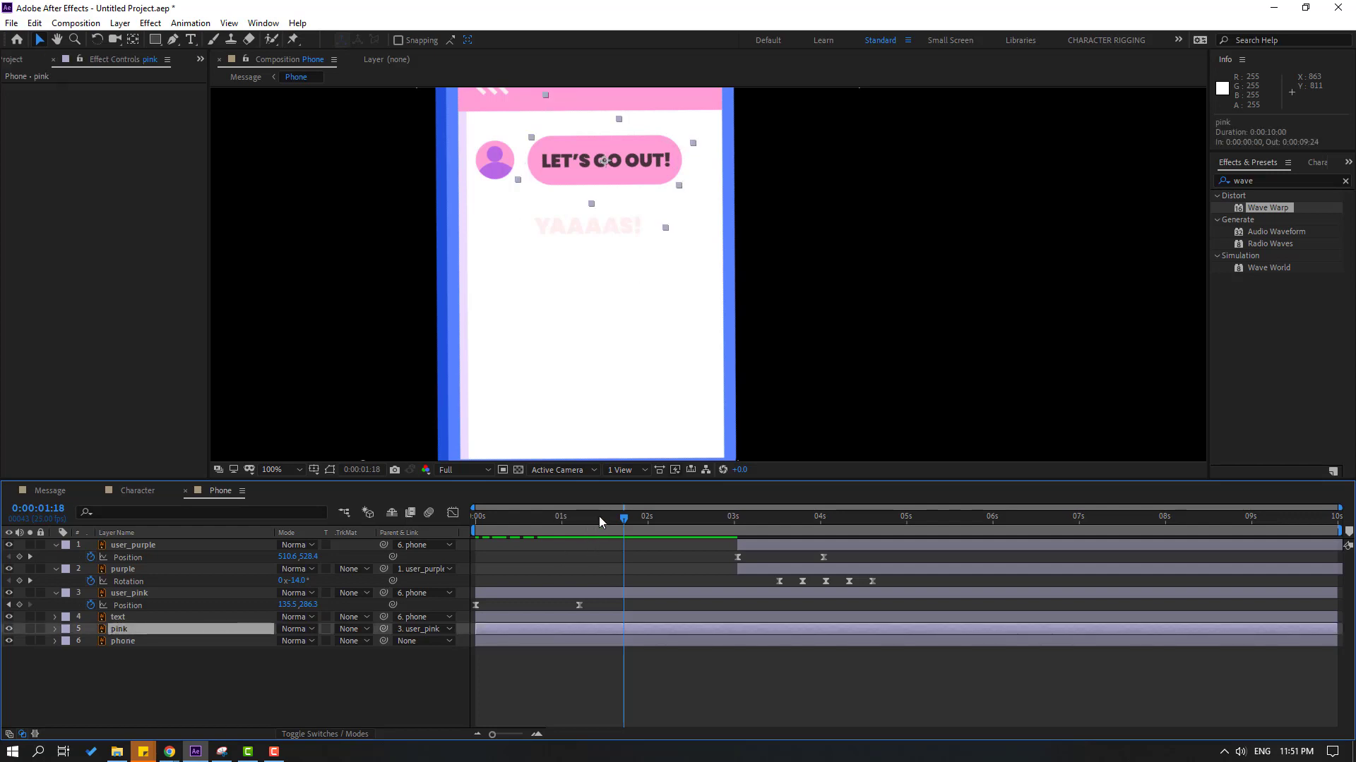
At 0:00, move the pink bubble's anchor point to its end beside the avatar and paste the copied rotation keyframes onto it
left_click_drag(598, 515, 476, 520)
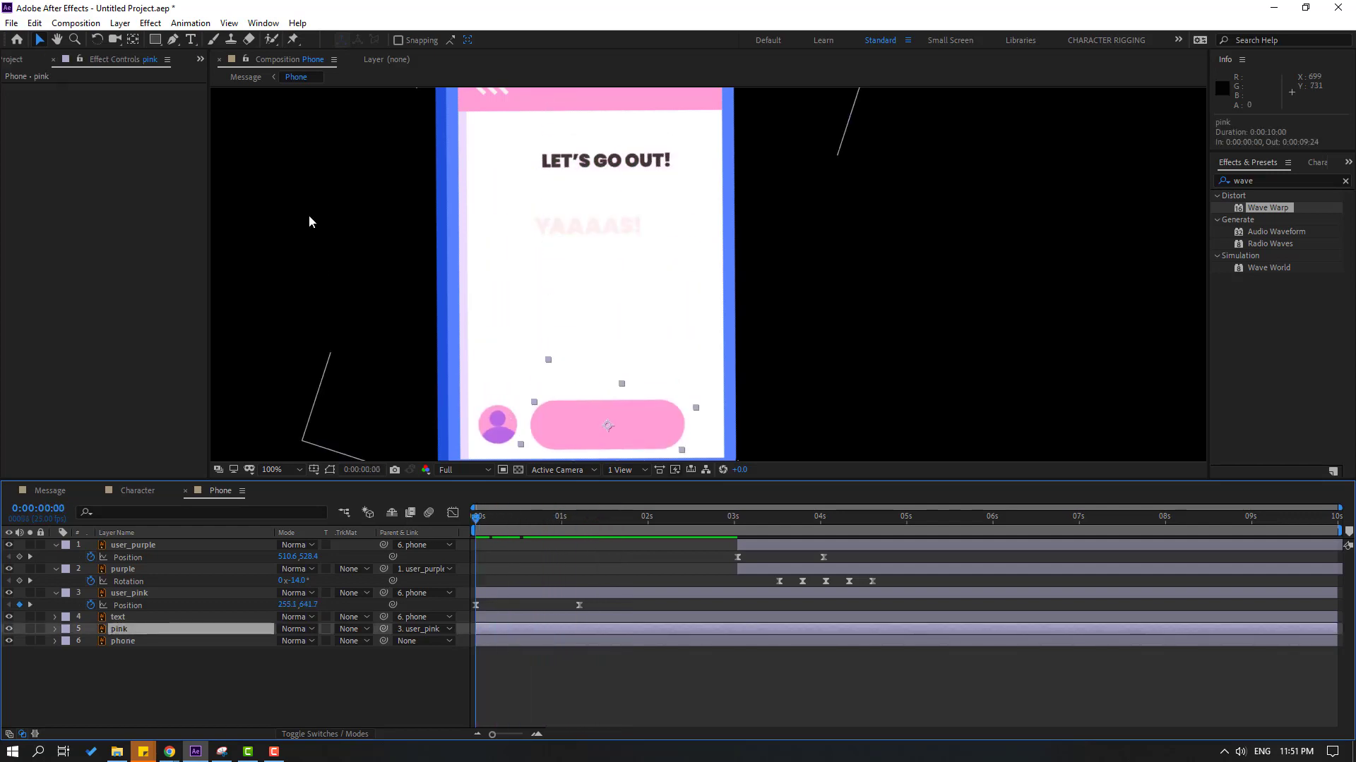
left_click(134, 41)
left_click_drag(608, 431, 539, 433)
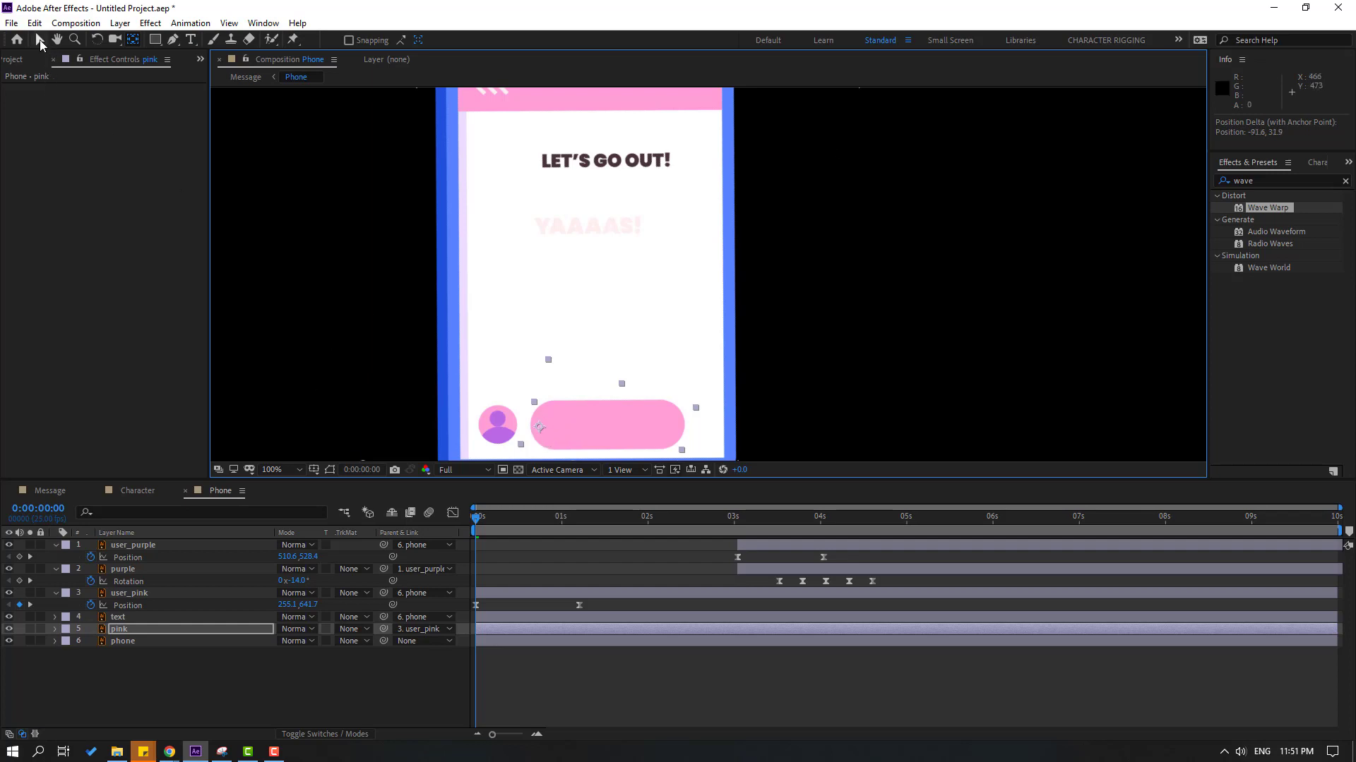
left_click(40, 40)
key("ctrl+v")
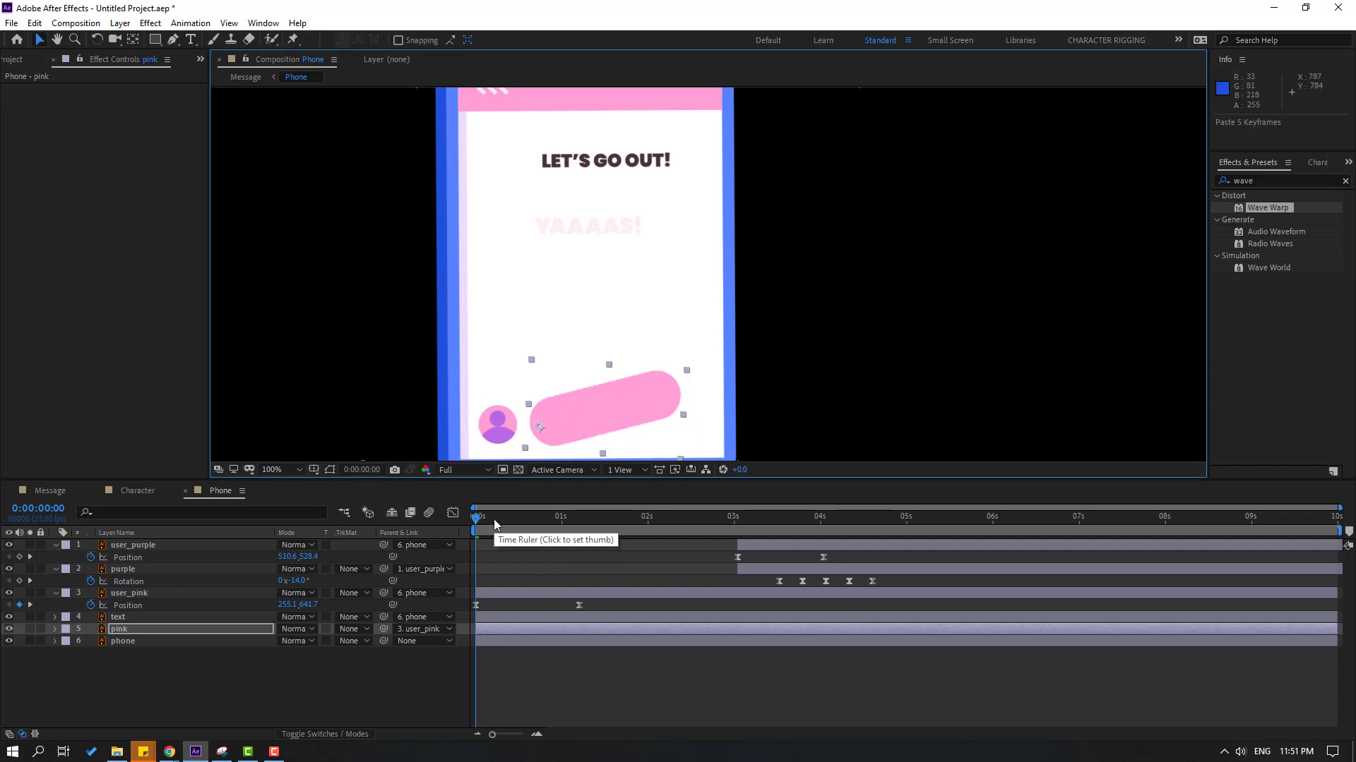
key("u")
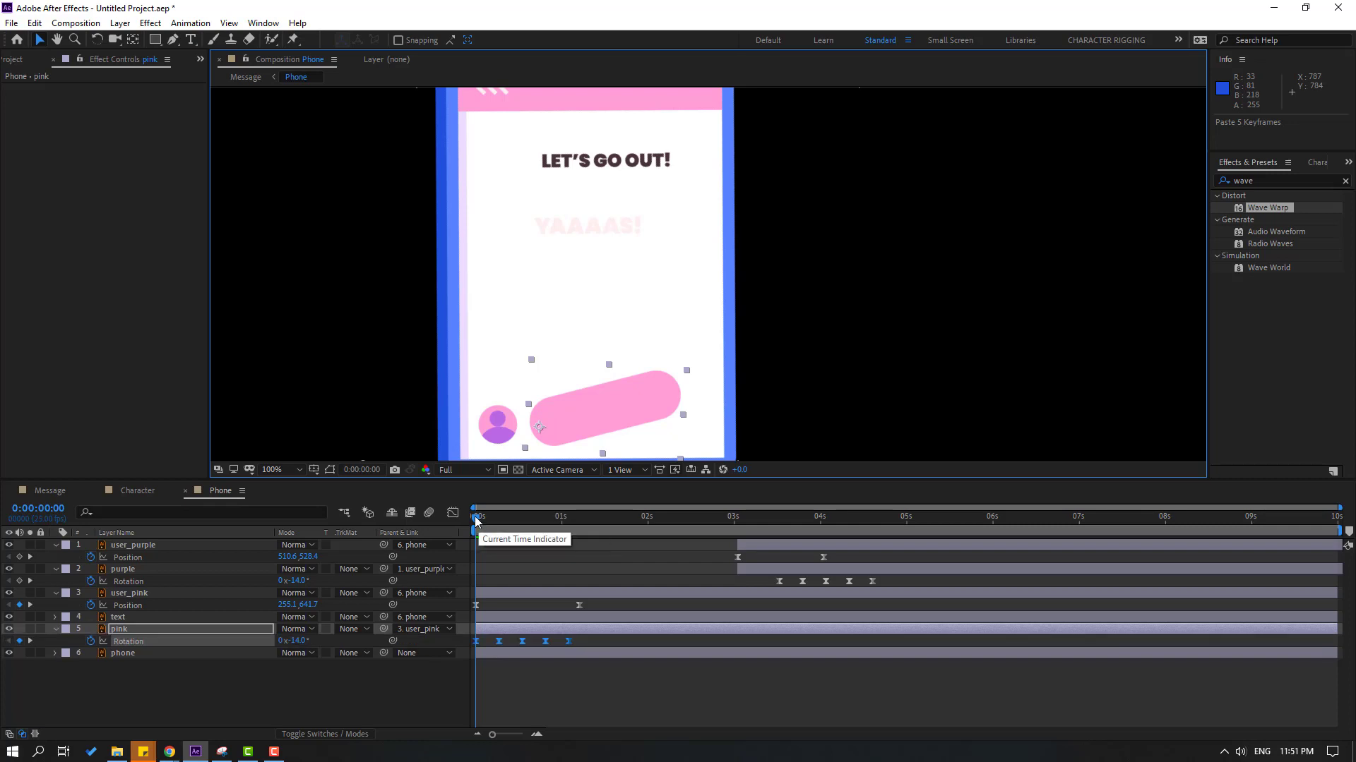
Shift all of pink's rotation keyframes so they begin at about 0:00:00:15, previewing the swing
left_click_drag(477, 523, 538, 518)
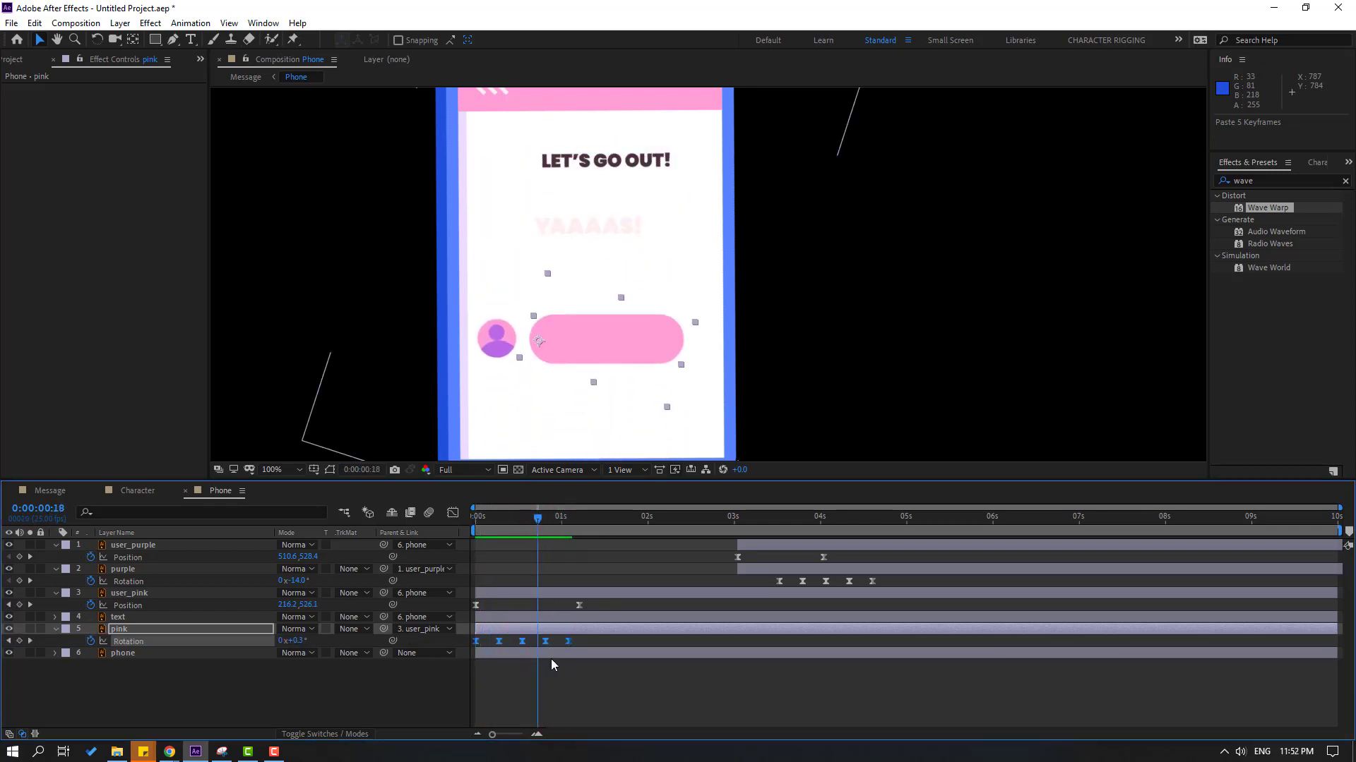
left_click_drag(548, 646, 576, 641)
key("space")
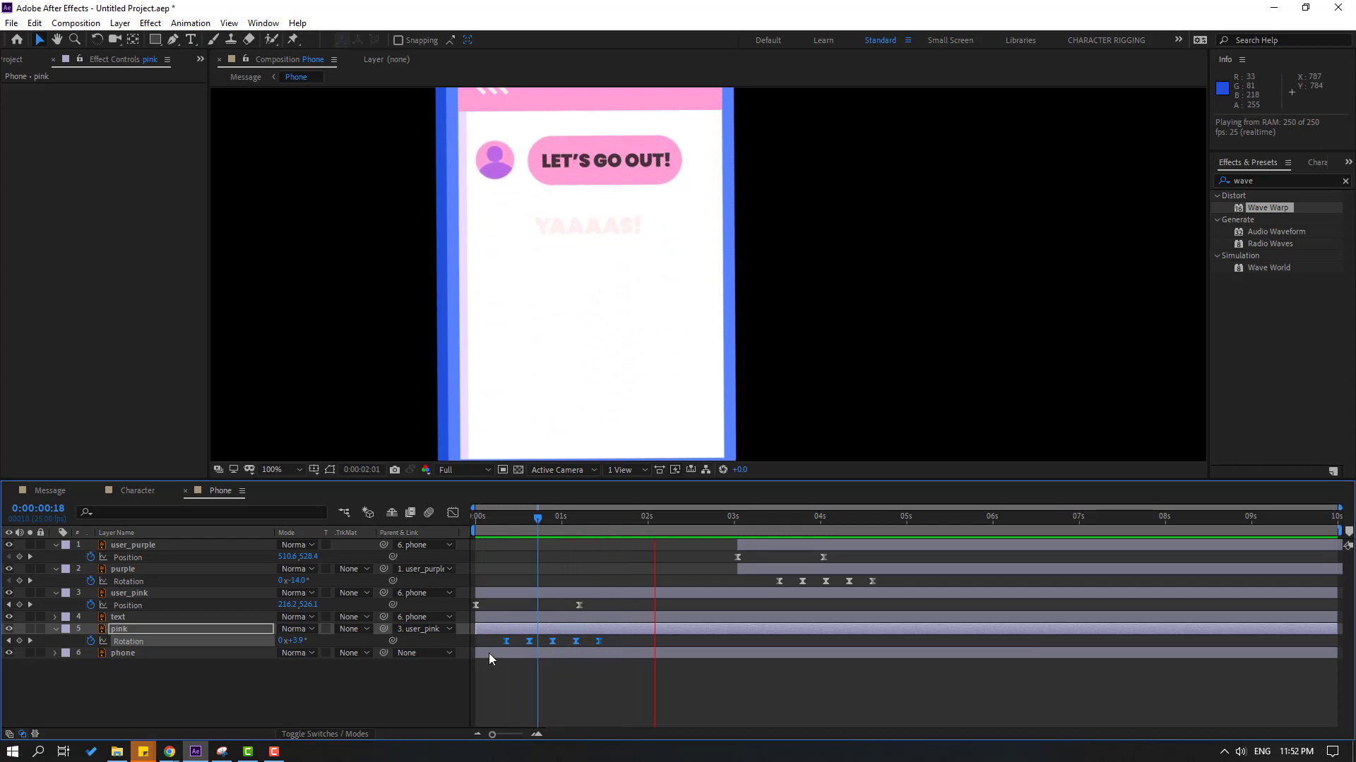
key("space")
left_click_drag(504, 644, 525, 644)
key("space")
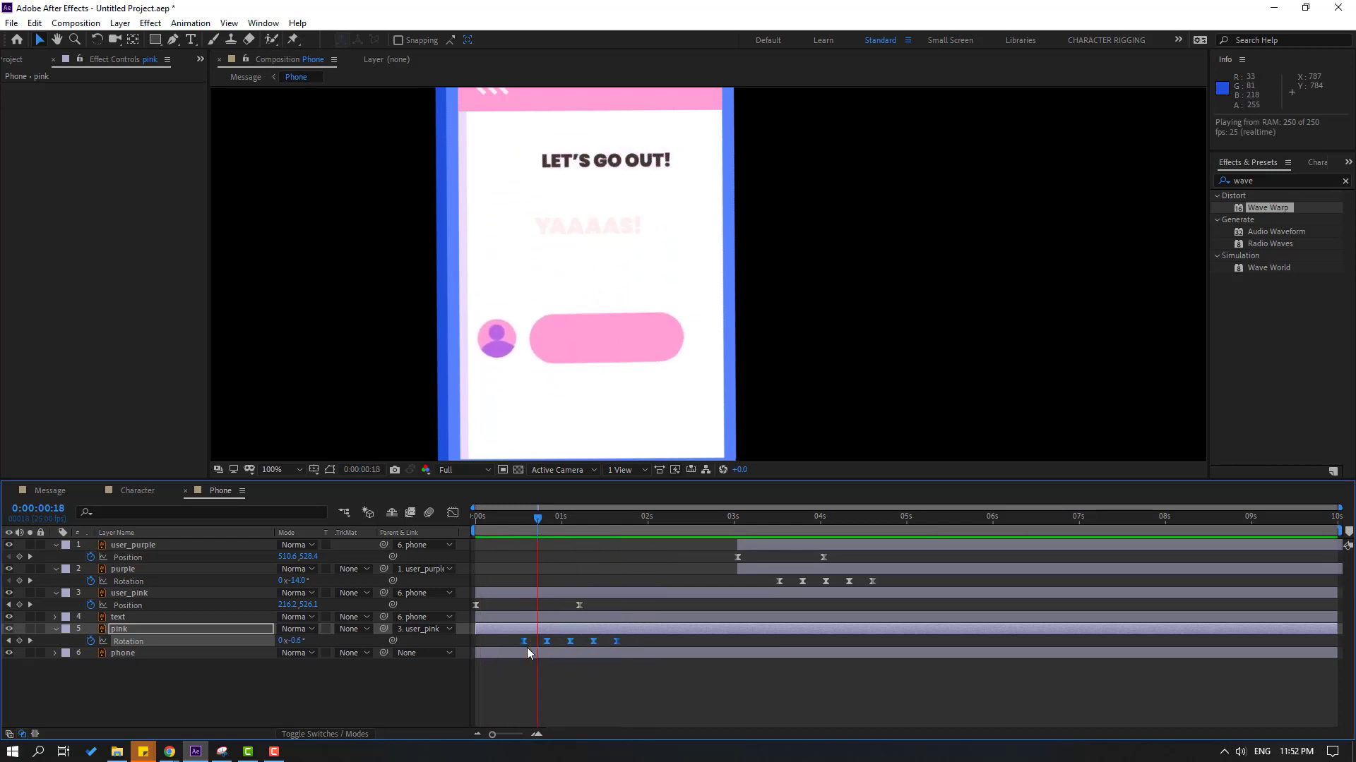
key("space")
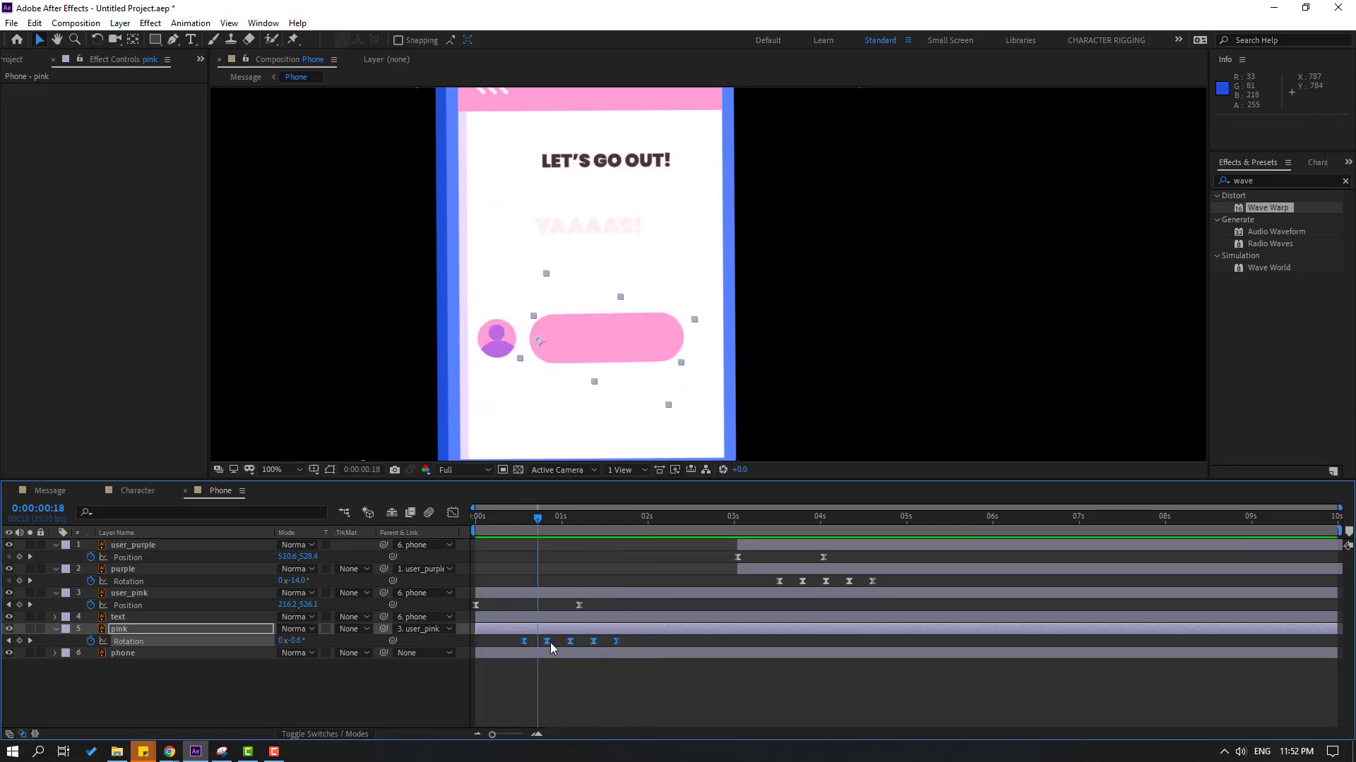
left_click_drag(549, 643, 553, 643)
key("space")
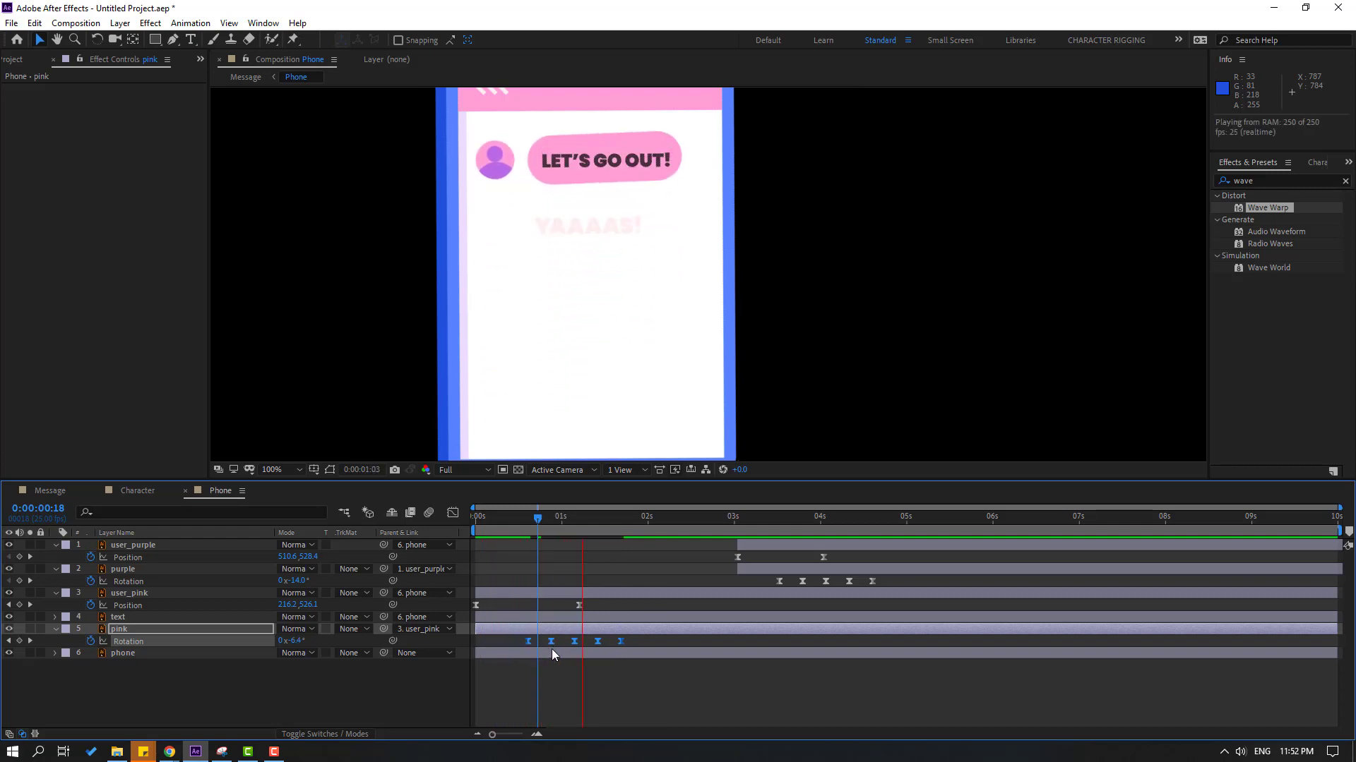
Keyframe pink's opacity at 100% at 0:00:00:19 and at 0% at 0:00
left_click(531, 518)
left_click(541, 519)
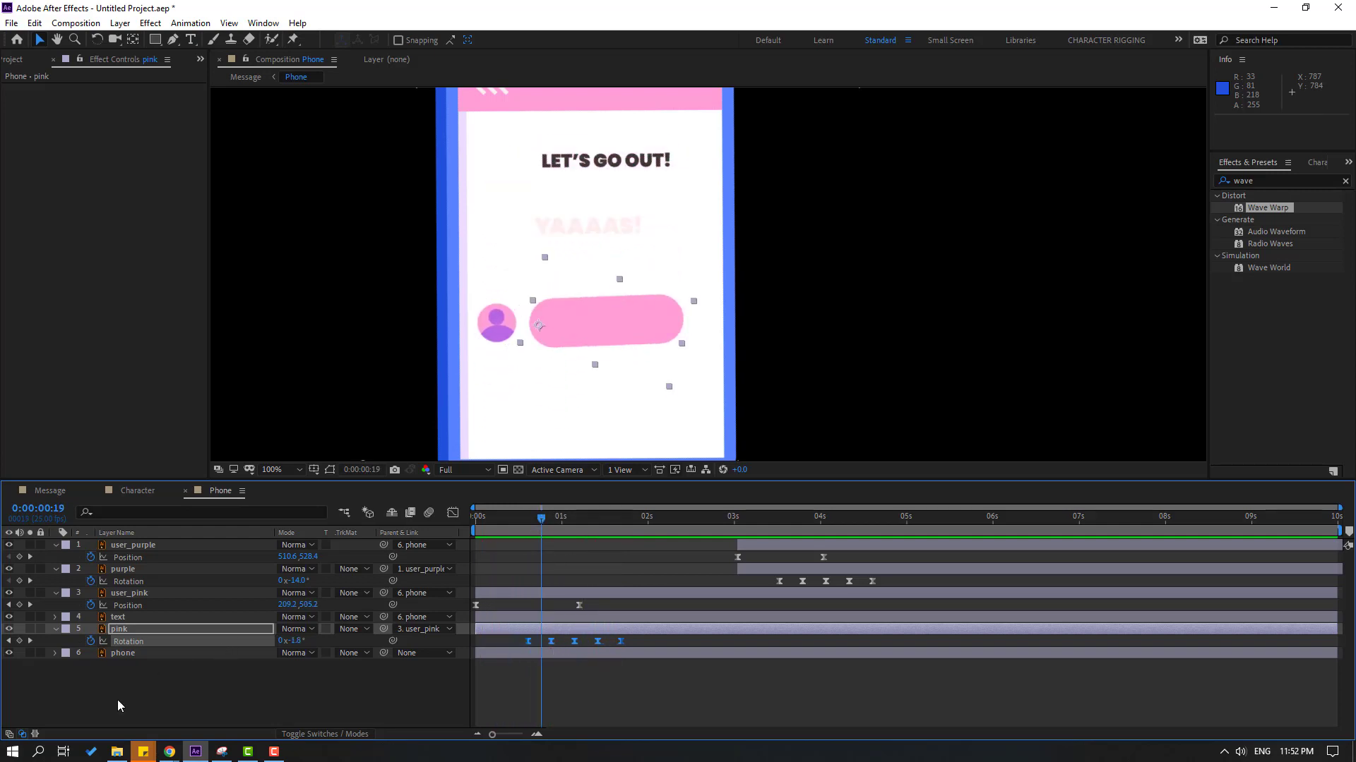
left_click(117, 701)
left_click(115, 631)
key("t")
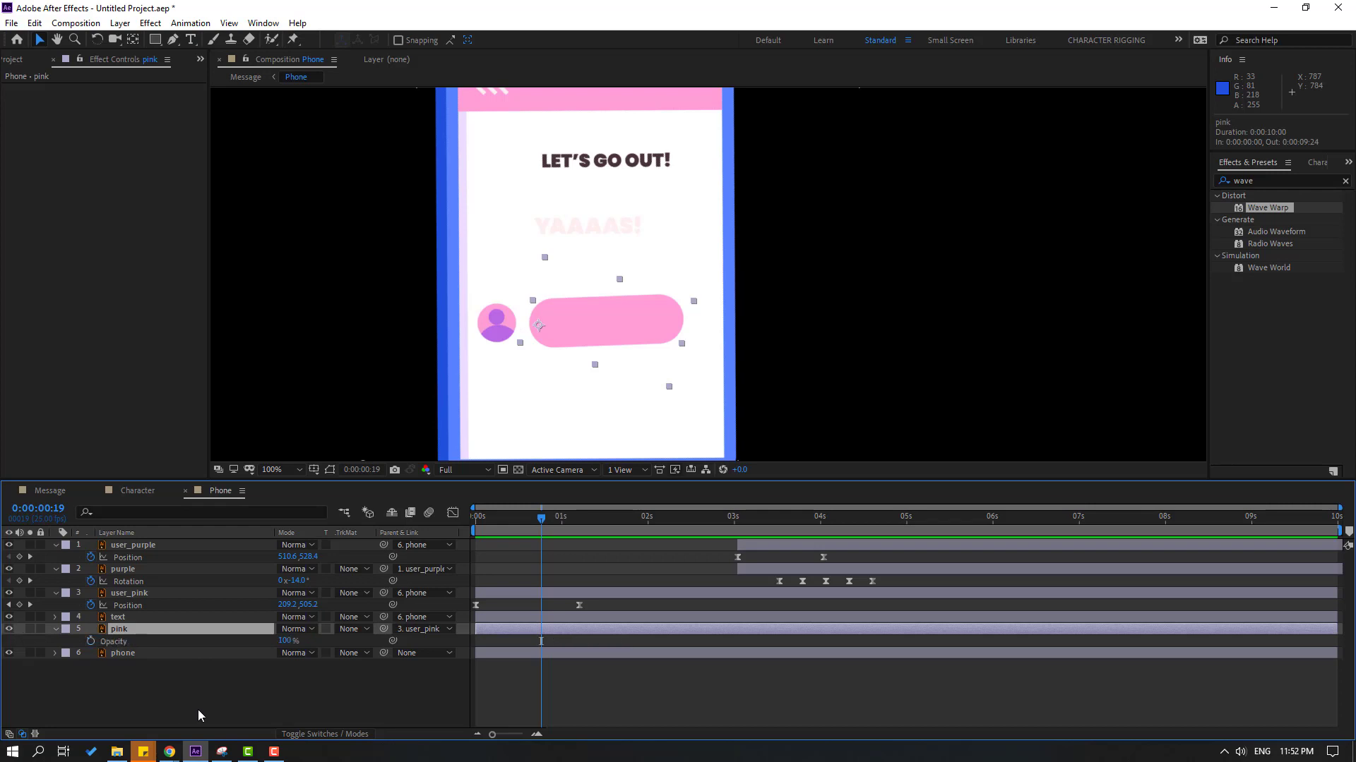
left_click(90, 641)
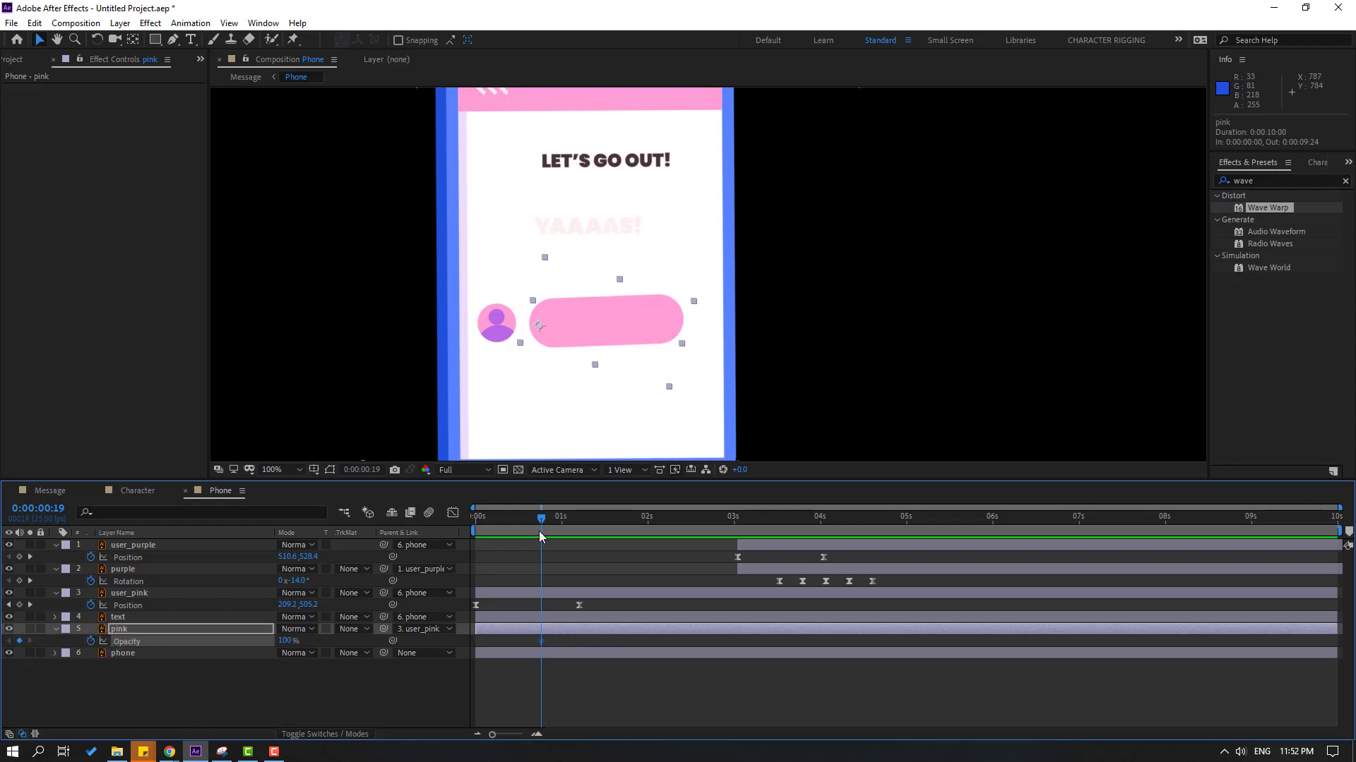
left_click_drag(539, 532, 456, 534)
left_click_drag(281, 641, 210, 641)
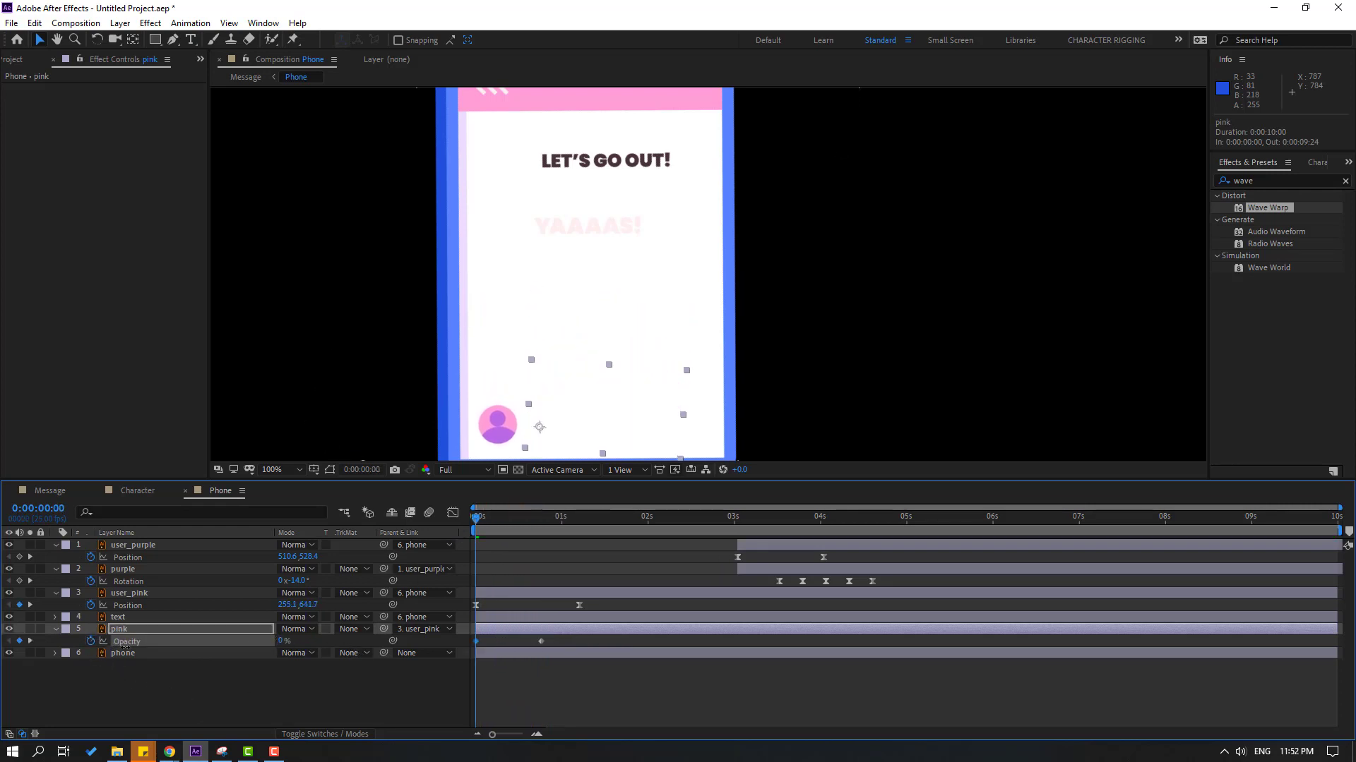
Apply Easy Ease to both of pink's opacity keyframes, shift the pair later in time, and preview the fade
left_click_drag(477, 524, 548, 524)
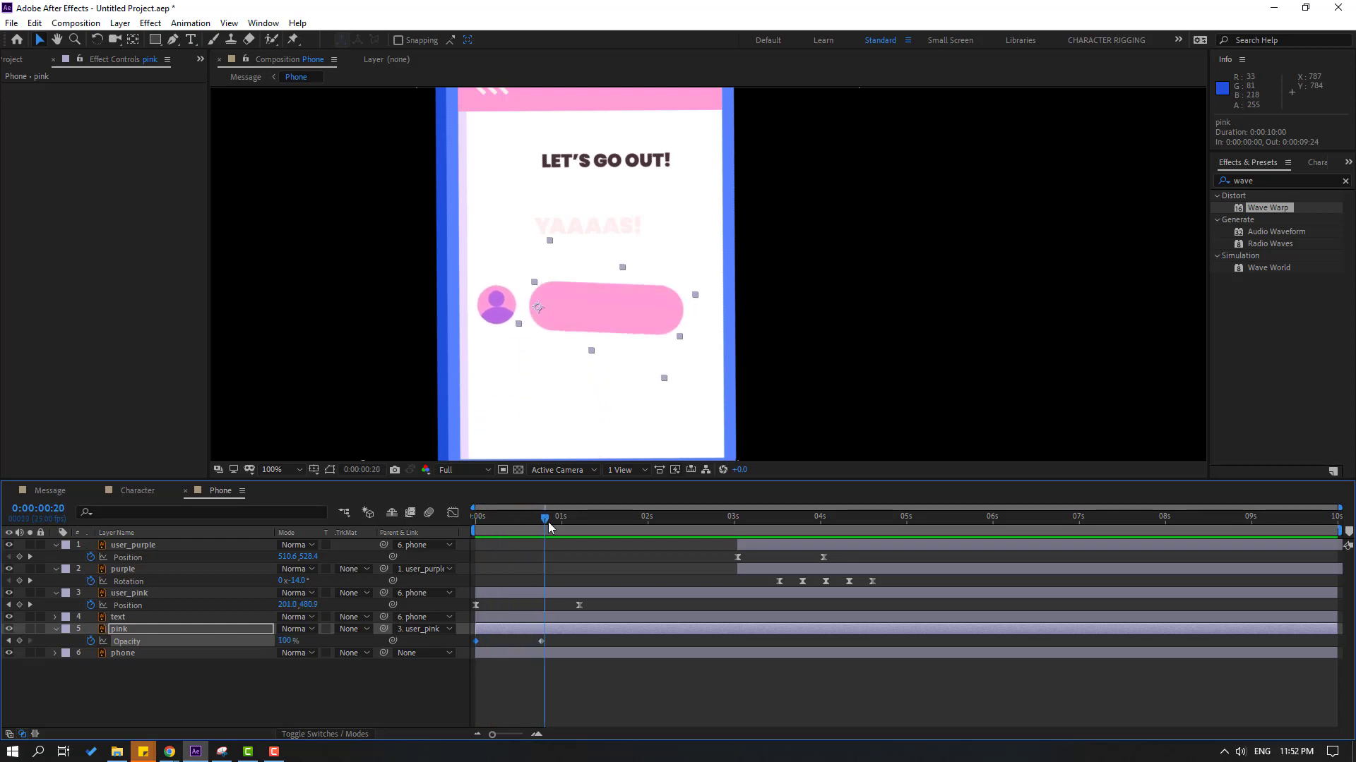
mouse_move(562, 640)
left_mouse_down()
mouse_move(459, 644)
mouse_move(583, 640)
left_mouse_up()
right_click(475, 643)
mouse_move(536, 630)
left_click(706, 542)
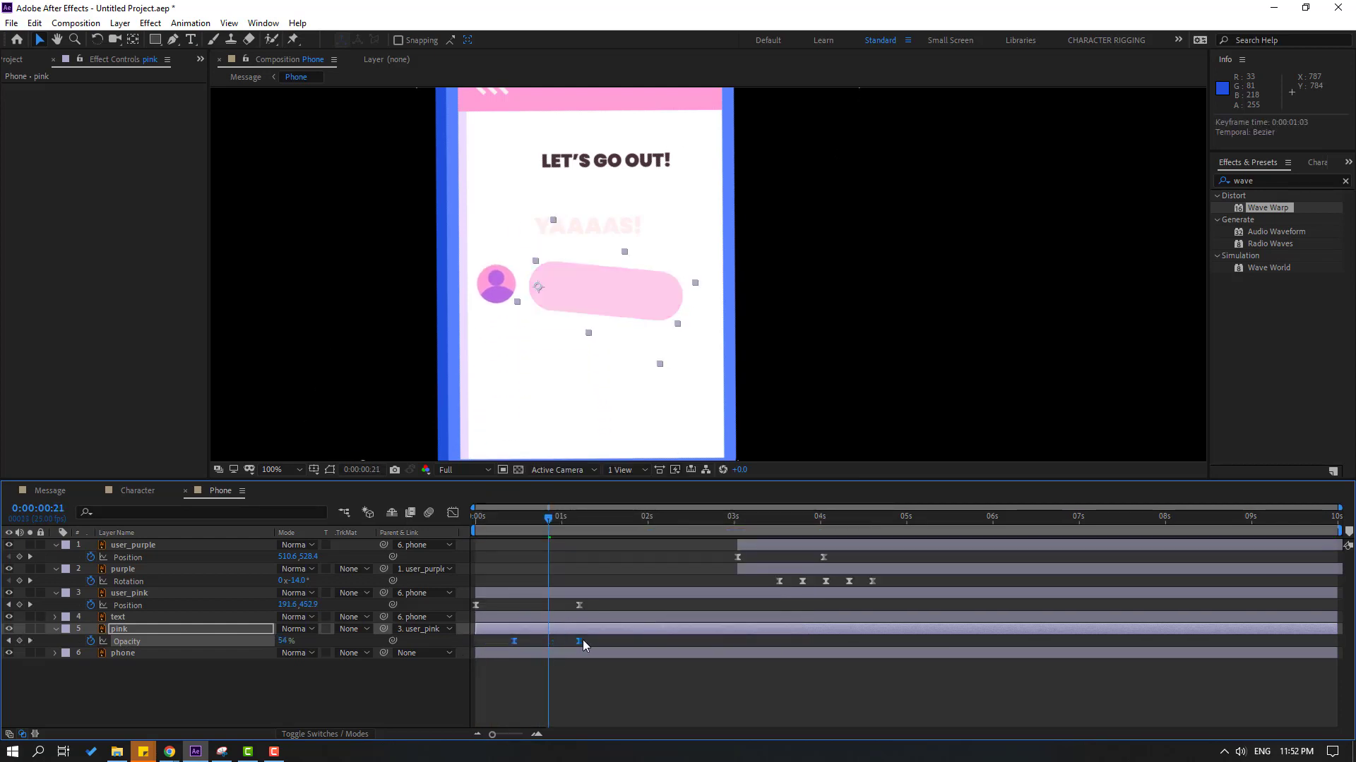
key("space")
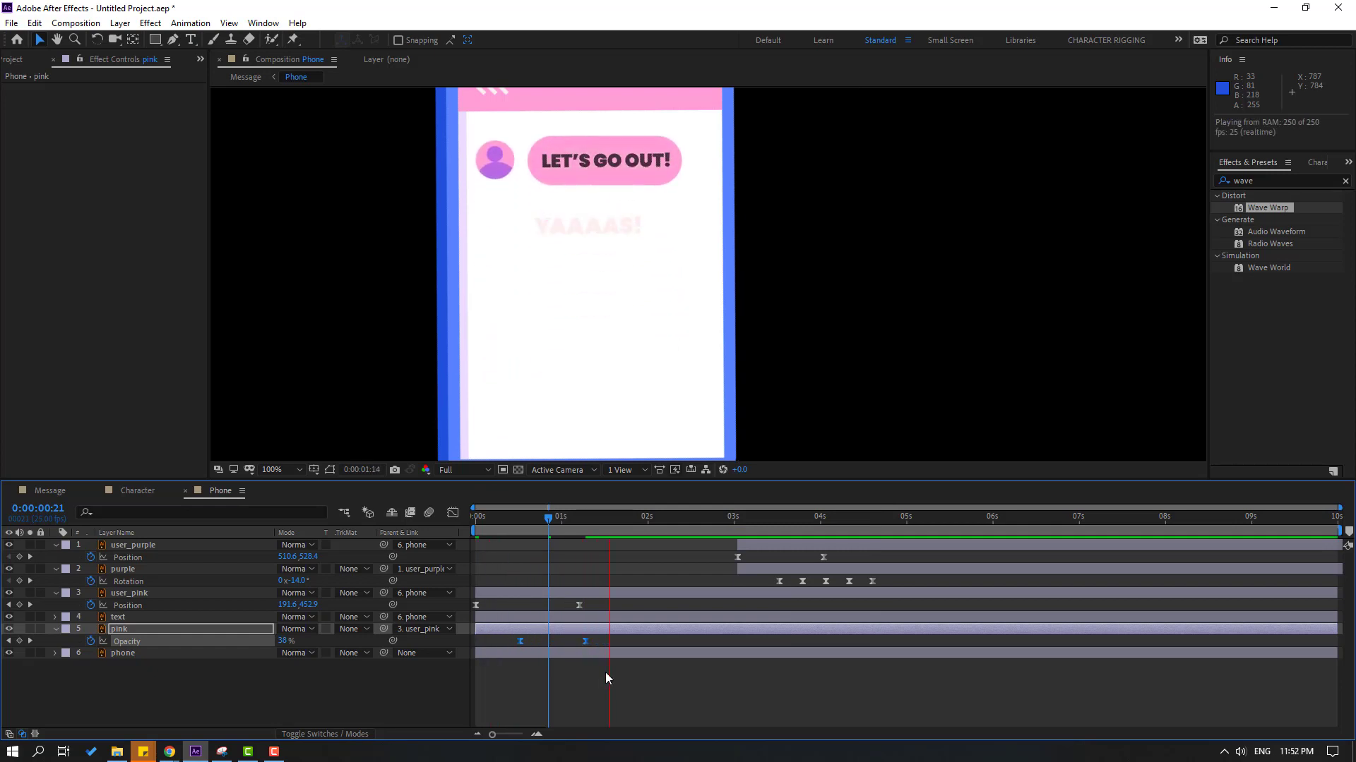
Shorten pink's fade by retiming its opacity keyframes to about 0:00:00:19 and 0:00:01:03, and preview it
left_click(522, 671)
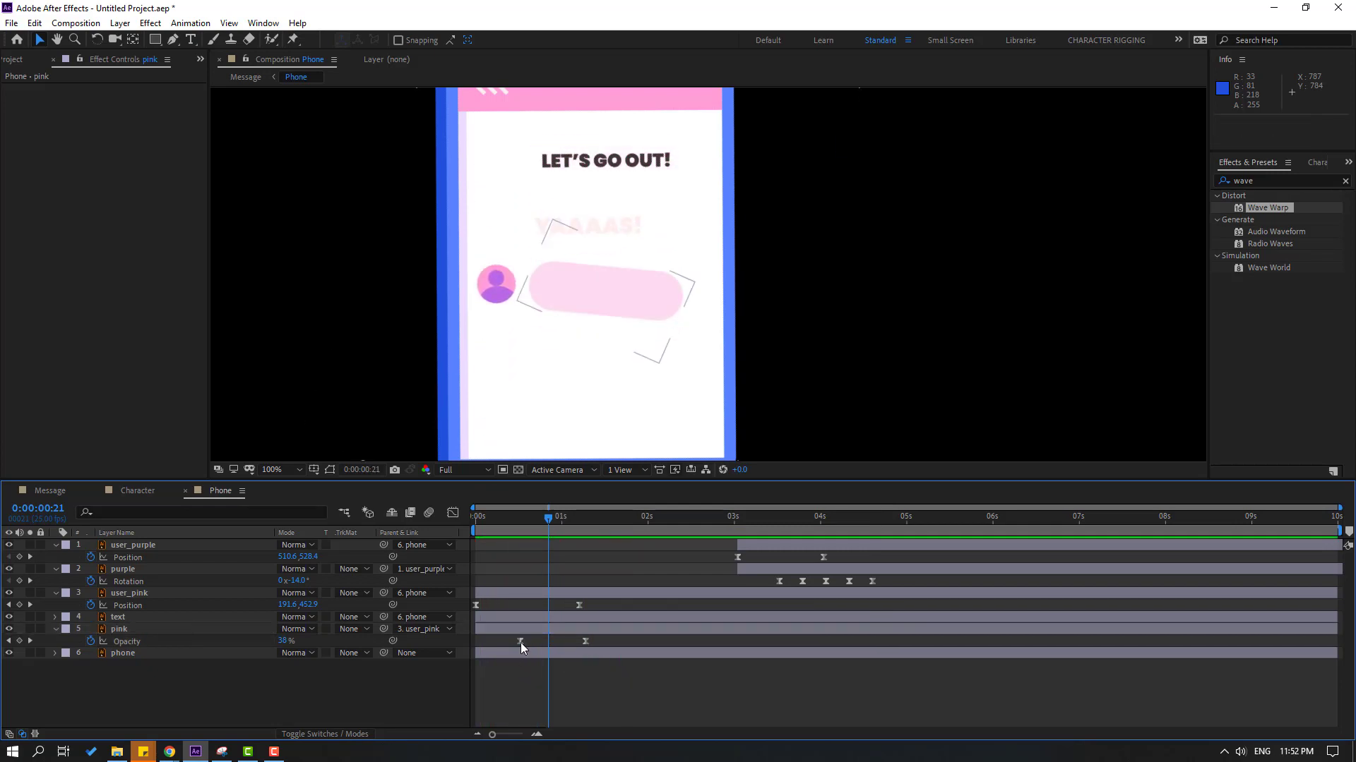
left_click_drag(520, 642, 572, 642)
key("space")
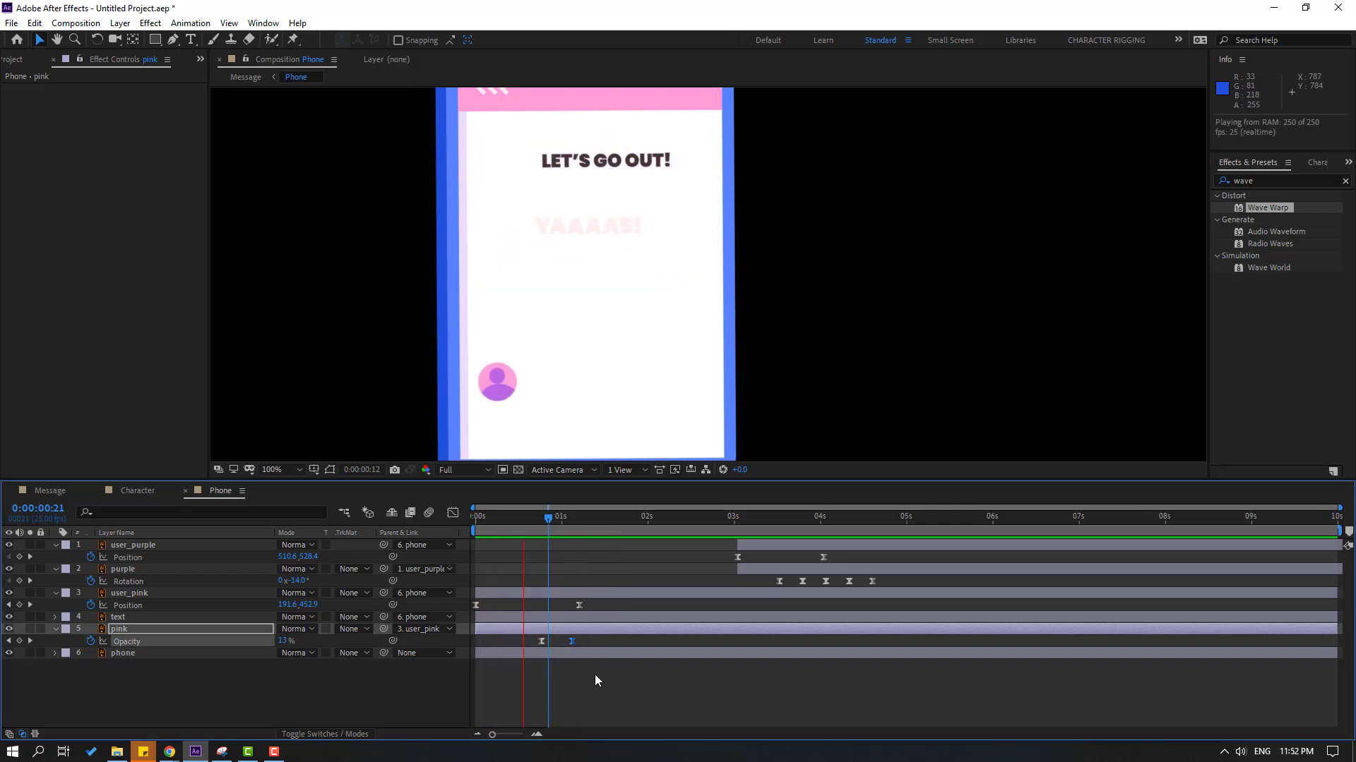
key("space")
left_click_drag(582, 636, 517, 656)
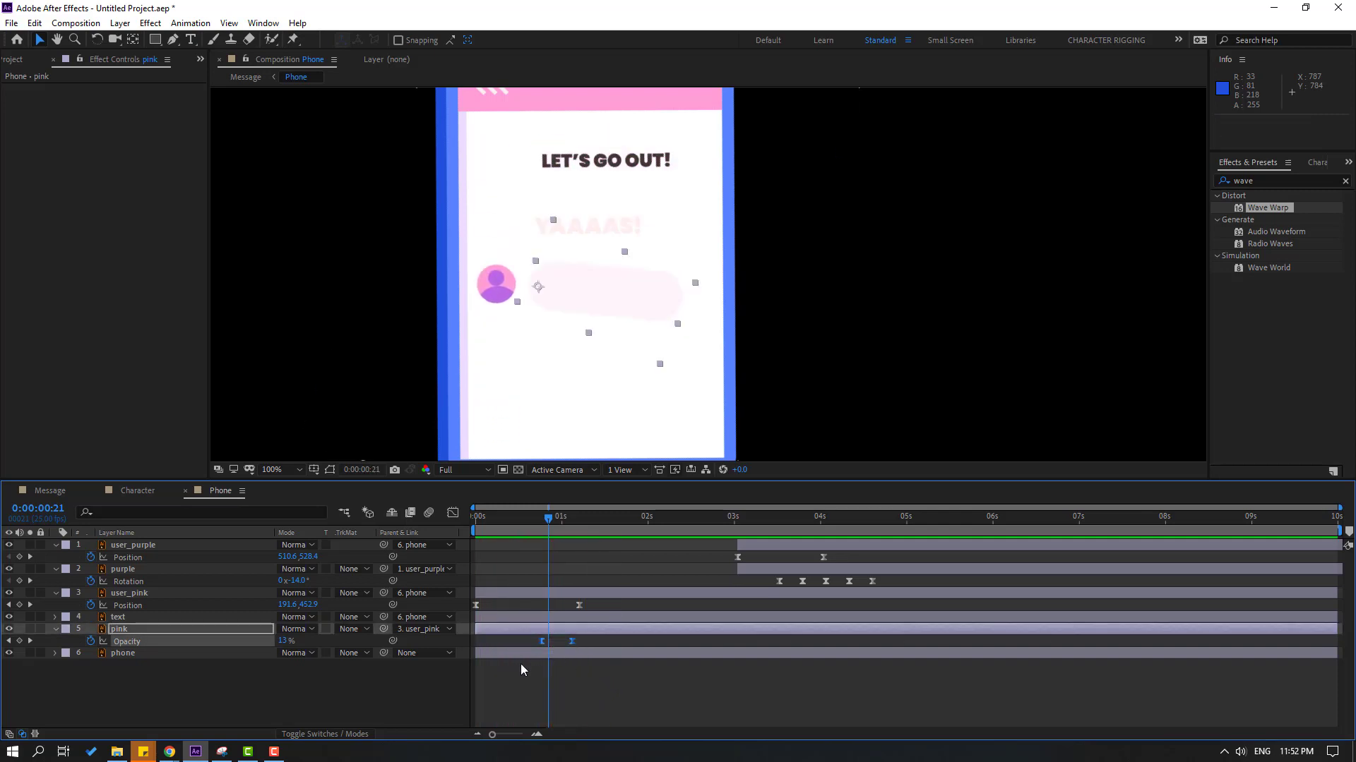
Move the user_purple and purple layers together to start at 0:00:01:01 and check their motion
left_click(755, 569)
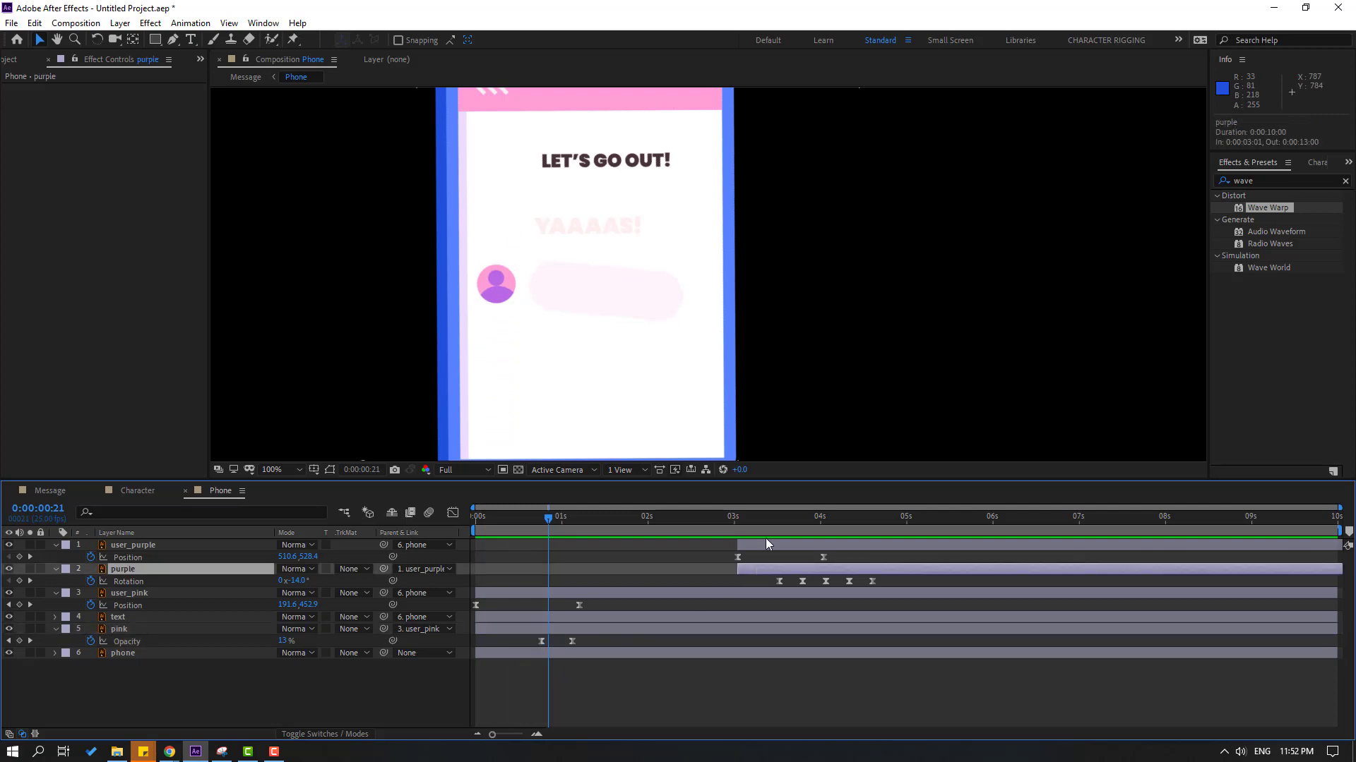
left_click_drag(758, 520, 845, 521)
key("ctrl+v")
left_click_drag(763, 551, 578, 561)
left_click_drag(494, 521, 710, 530)
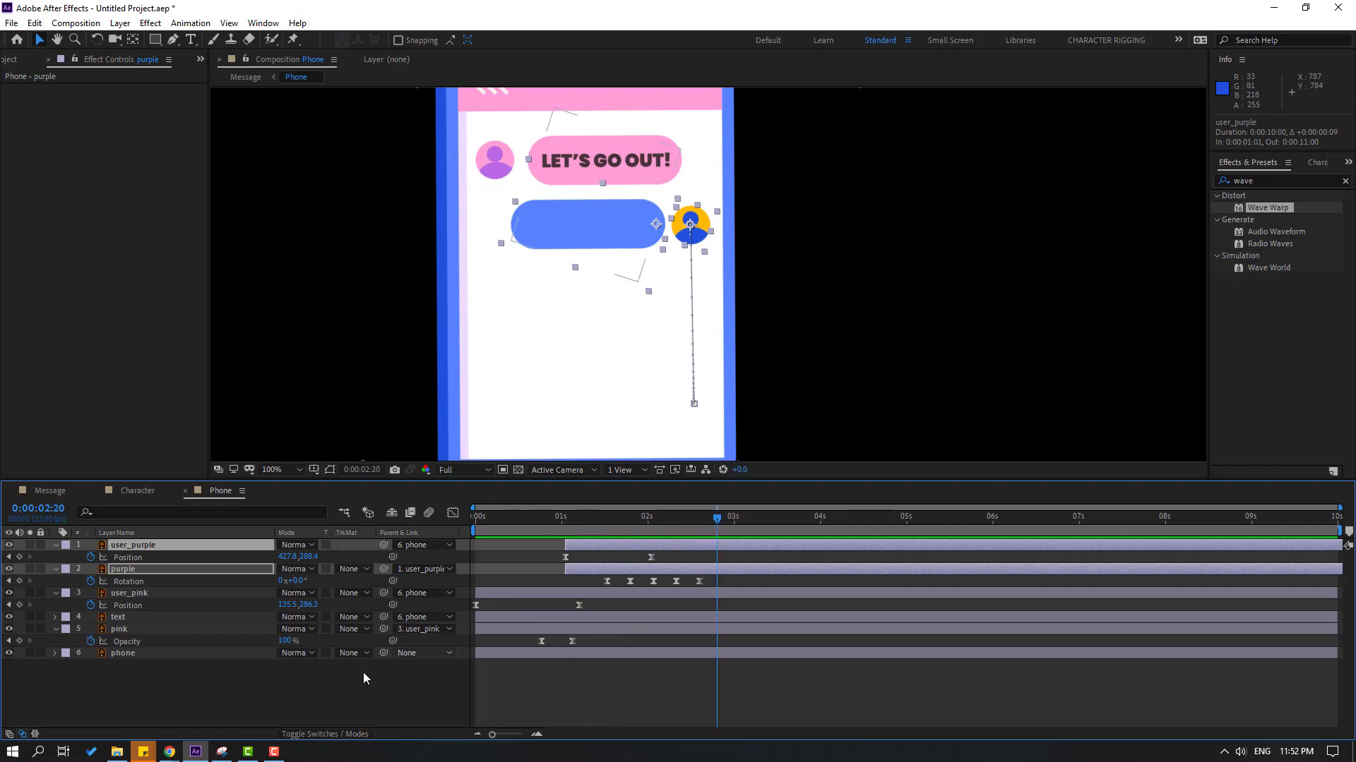
Delete the text layer and preview the animation with empty bubbles
left_click(213, 699)
left_click(126, 617)
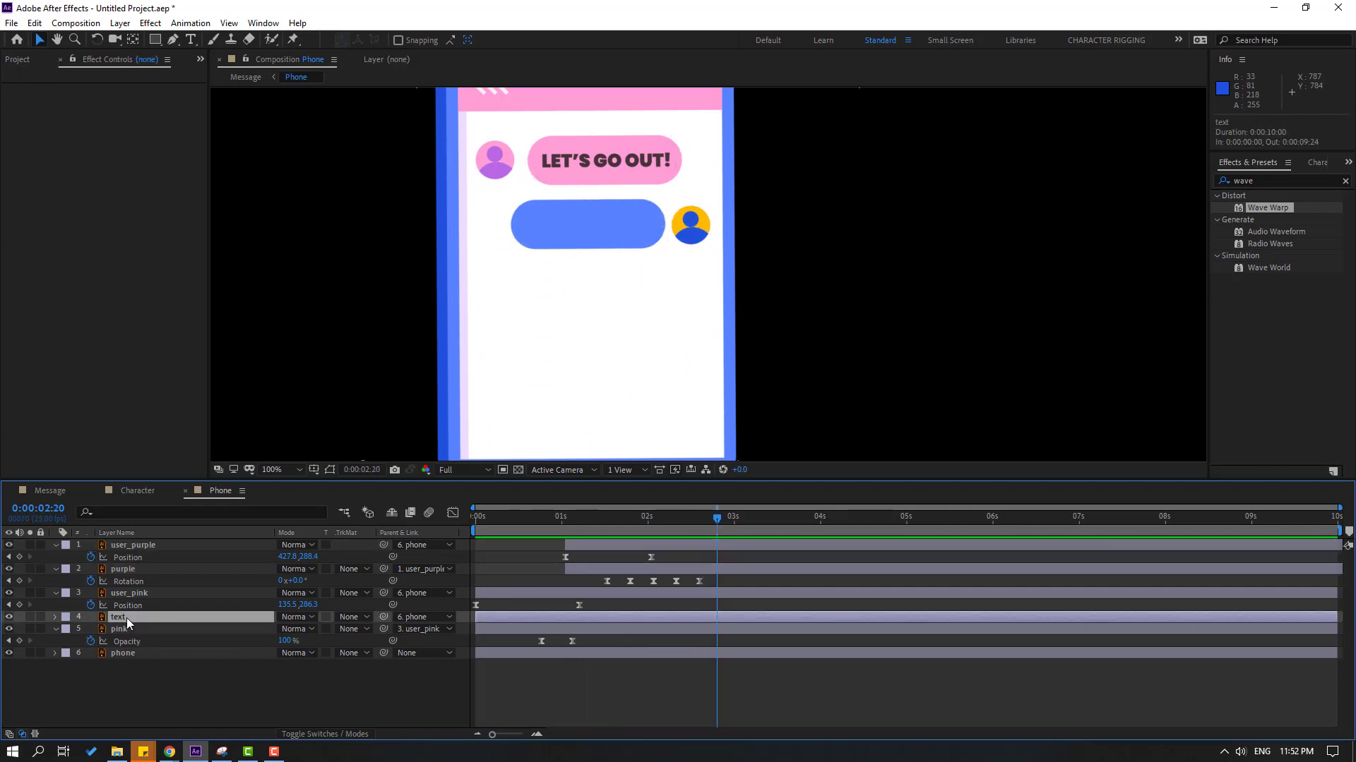
key("Delete")
key("space")
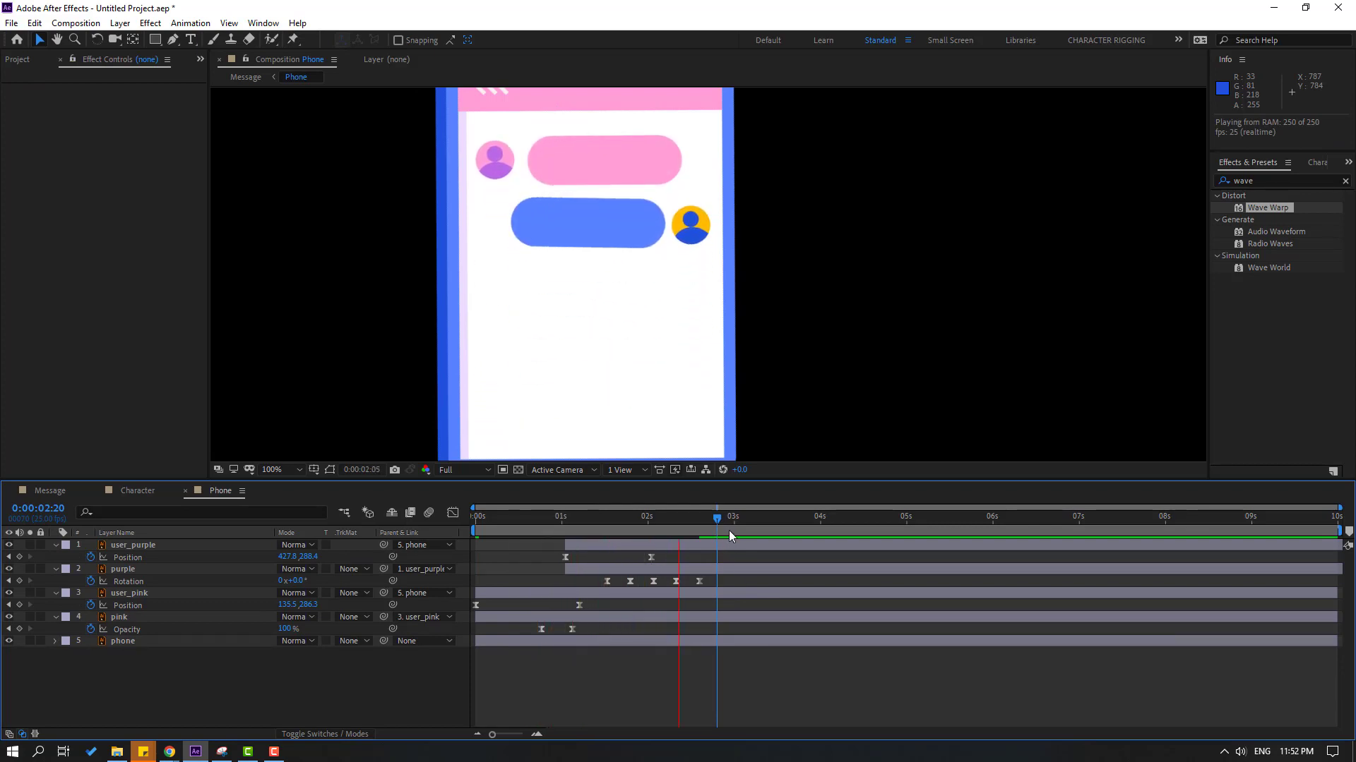
key("space")
Keyframe user_pink's scale at 0% at 0:00 and at 100% at 0:00:00:17
left_click(131, 595)
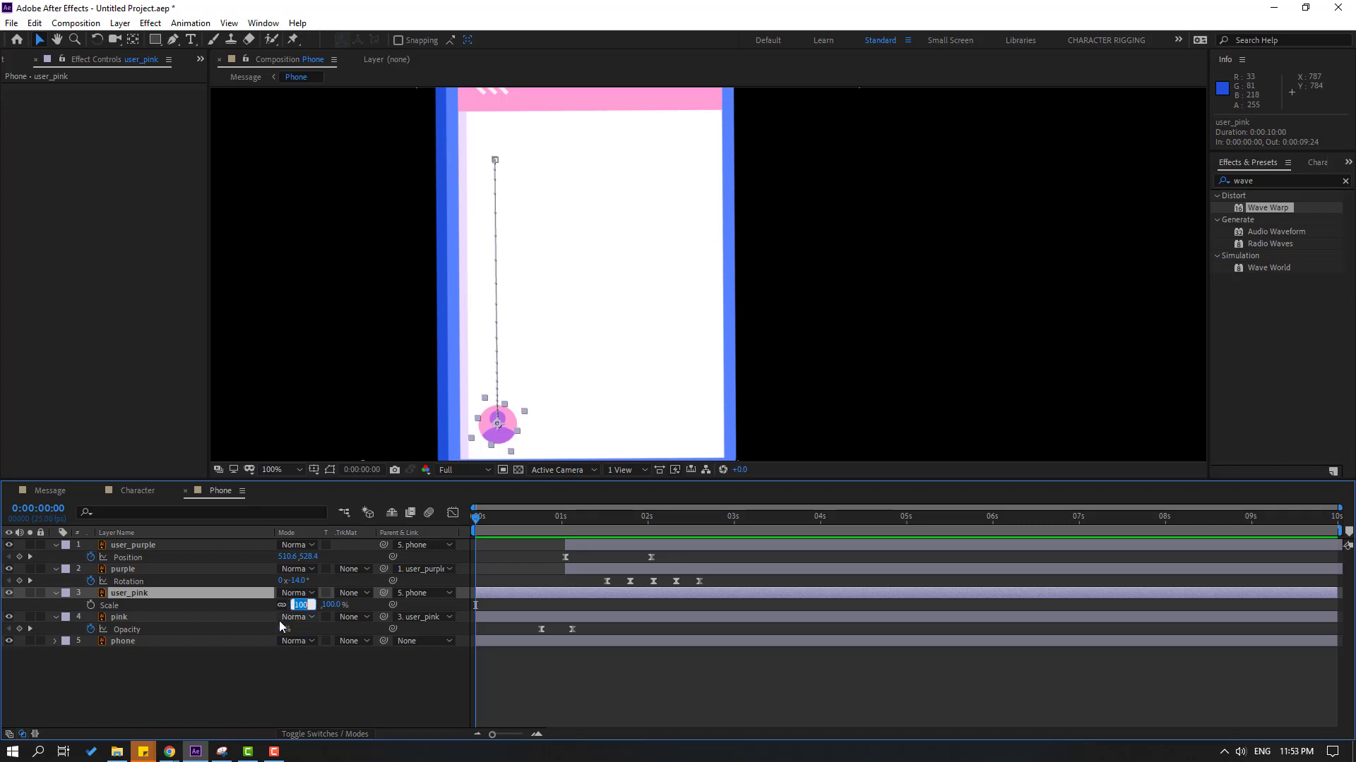
type("0")
key("Return")
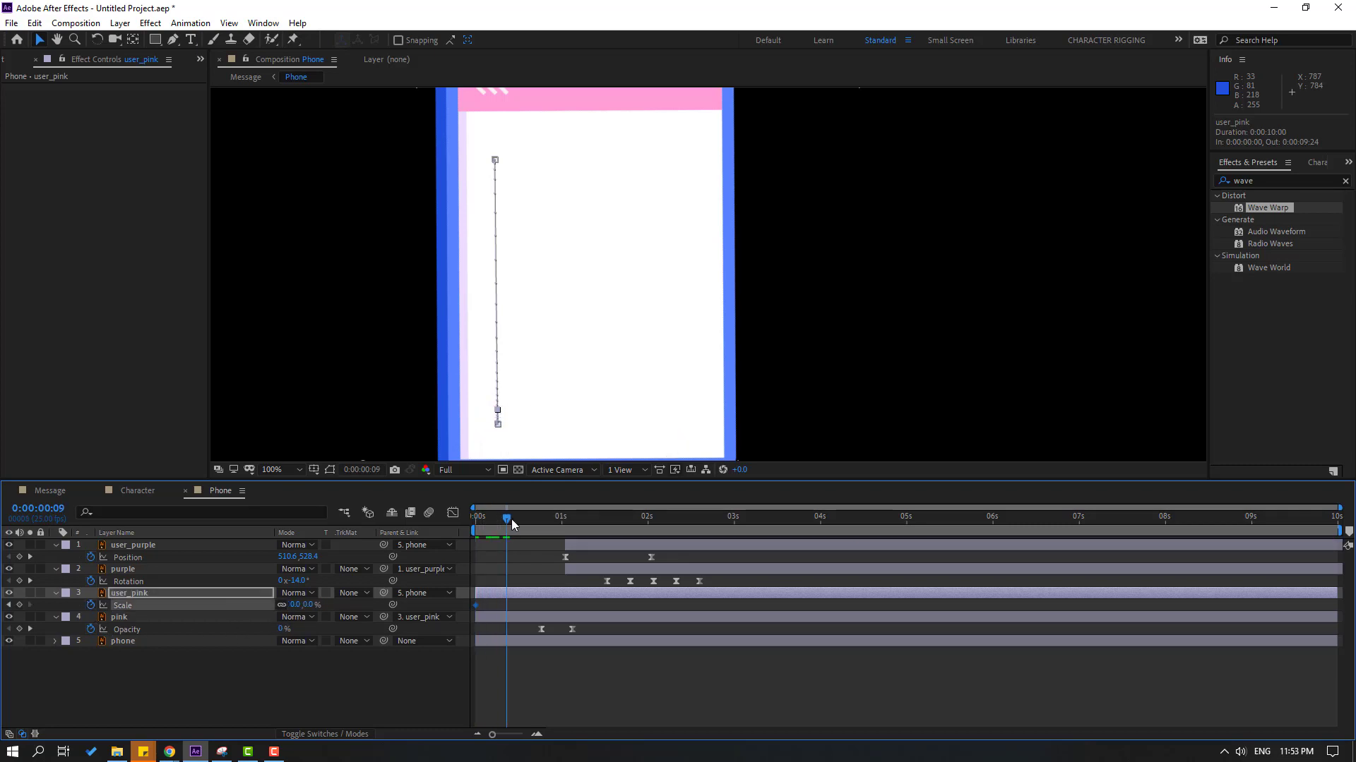
type("00")
key("Return")
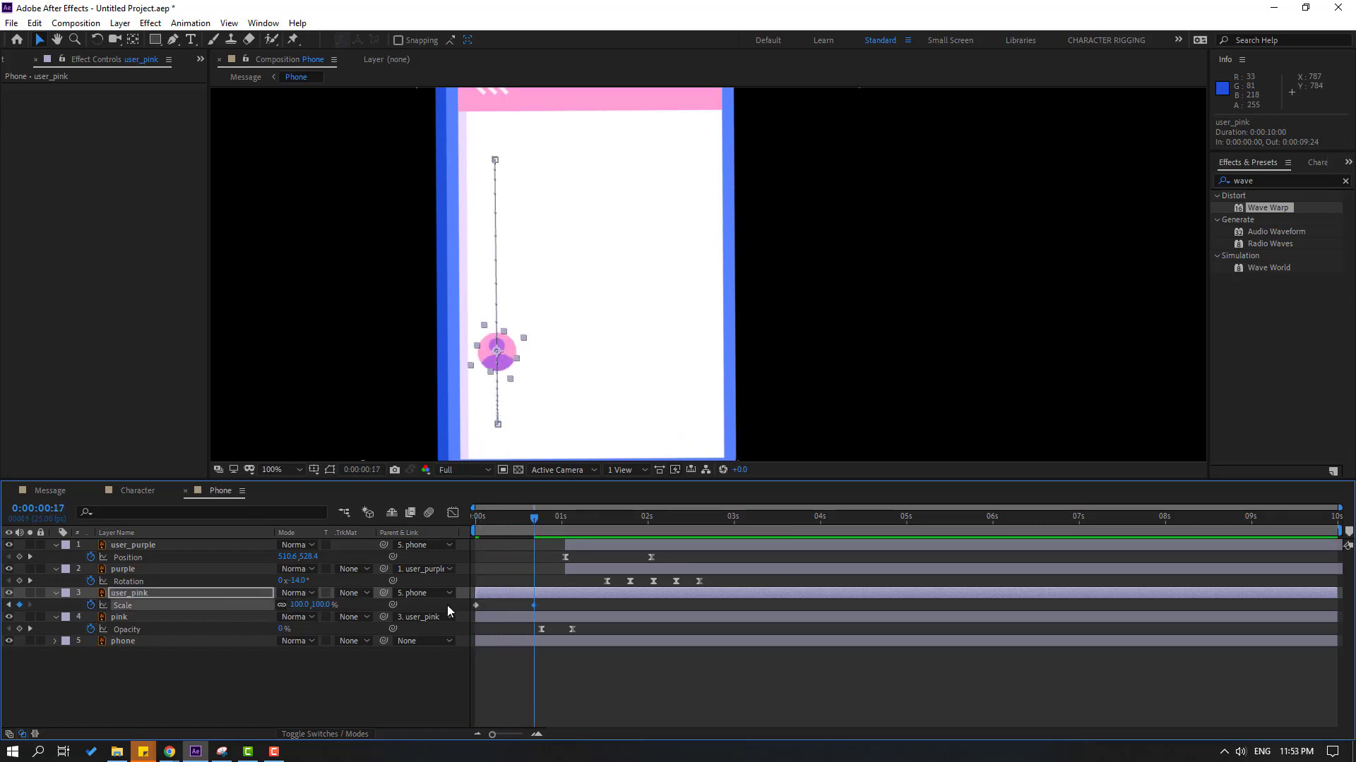
Apply Easy Ease to both of user_pink's scale keyframes and preview the avatar growing
left_click(501, 610)
left_click(476, 606)
right_click(476, 606)
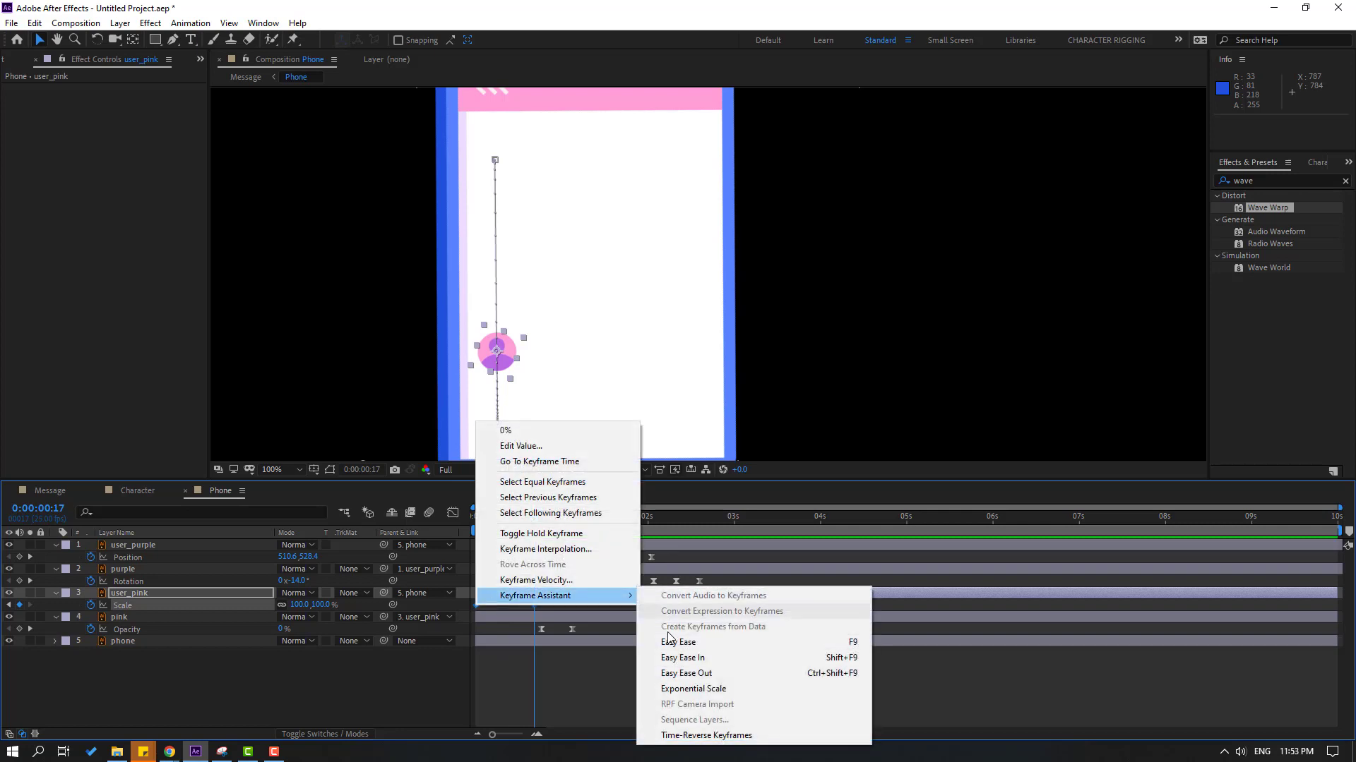
left_click(661, 640)
key("space")
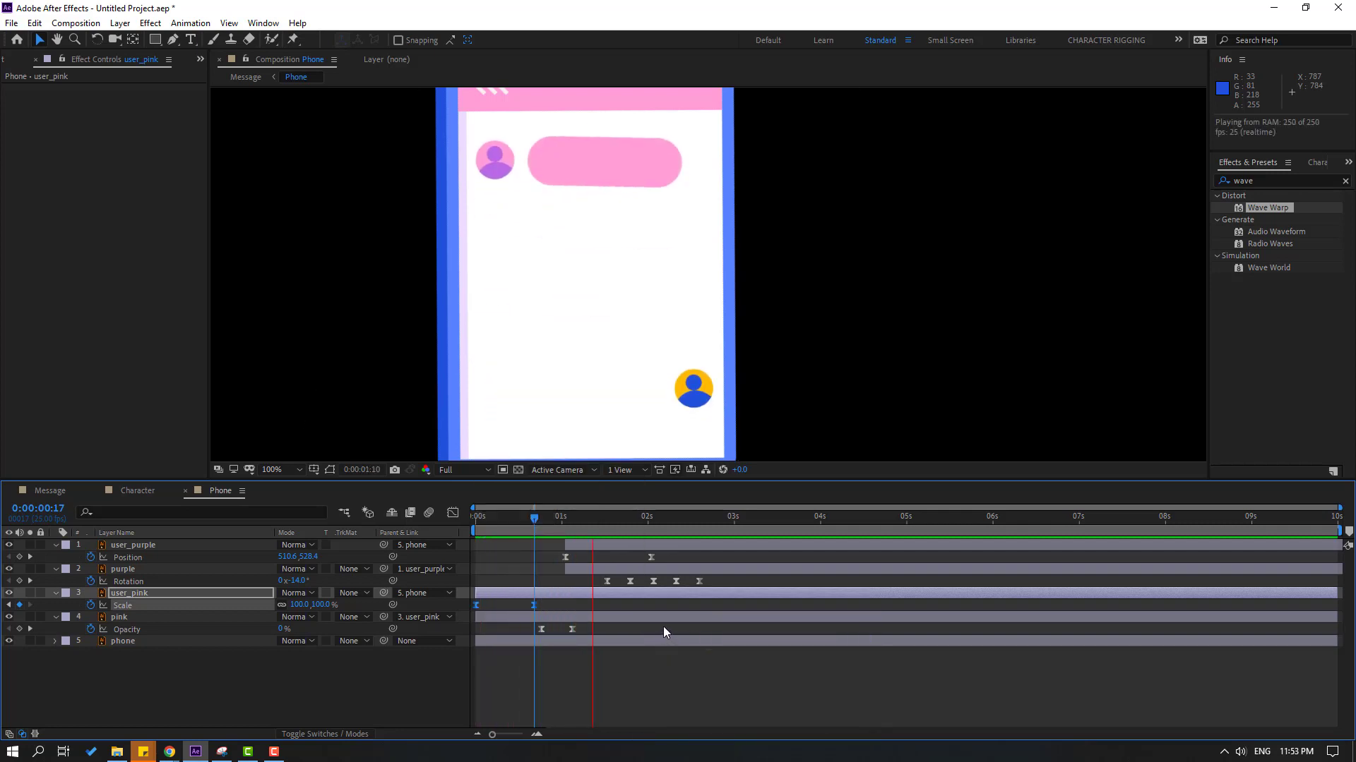
key("space")
At 0:00:00:17, stretch only user_pink's height to 129%, restore 100% at 0:00:00:23, and move the stretched keyframe to about 0:00:00:03
mouse_move(511, 517)
left_mouse_down()
mouse_move(475, 518)
mouse_move(532, 517)
left_mouse_up()
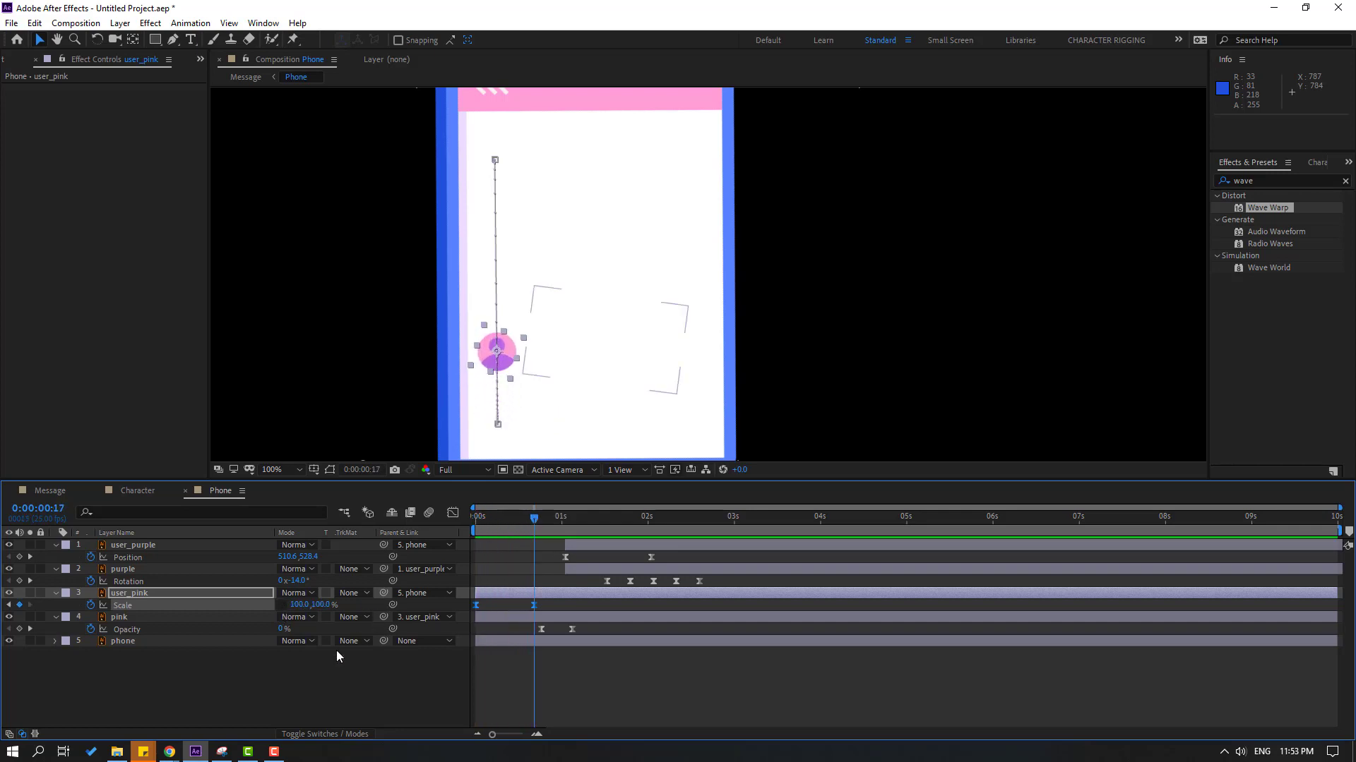
left_click_drag(315, 605, 327, 605)
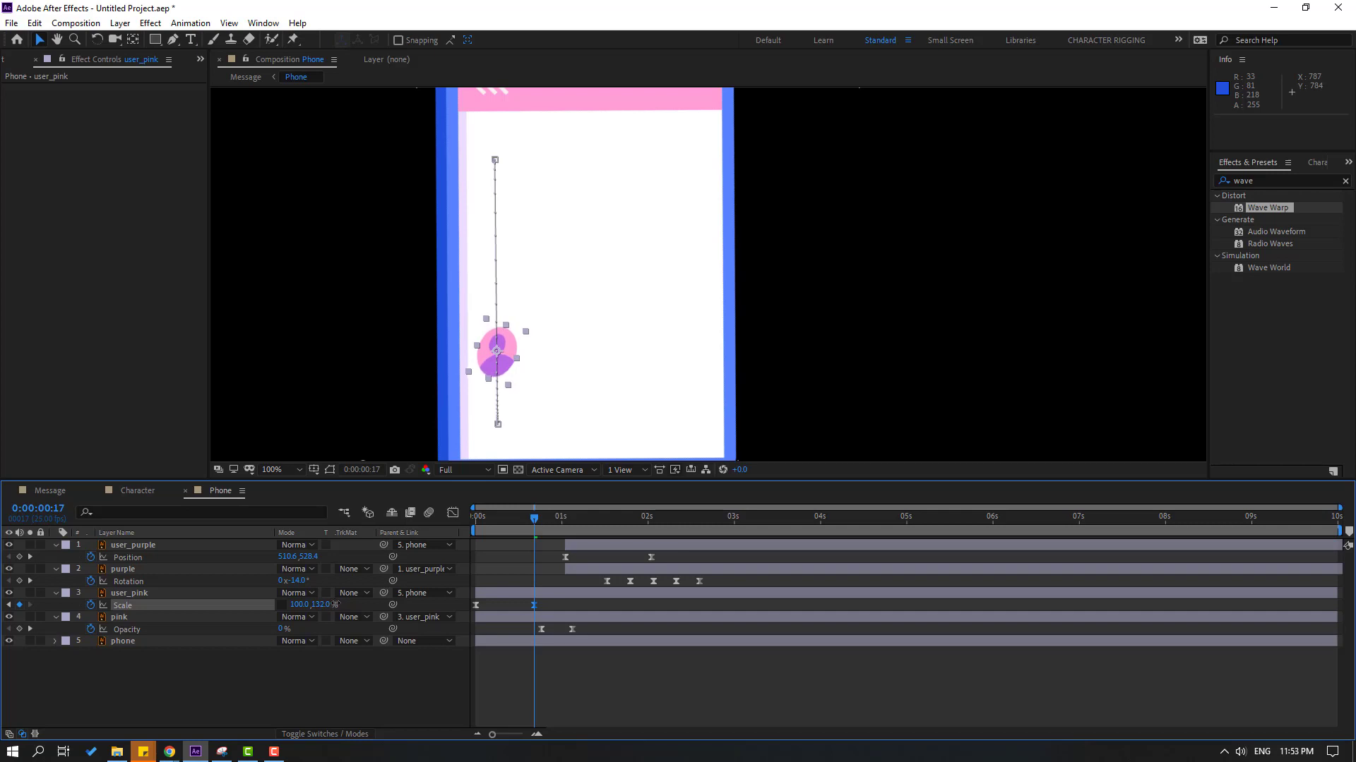
left_click_drag(534, 518, 555, 517)
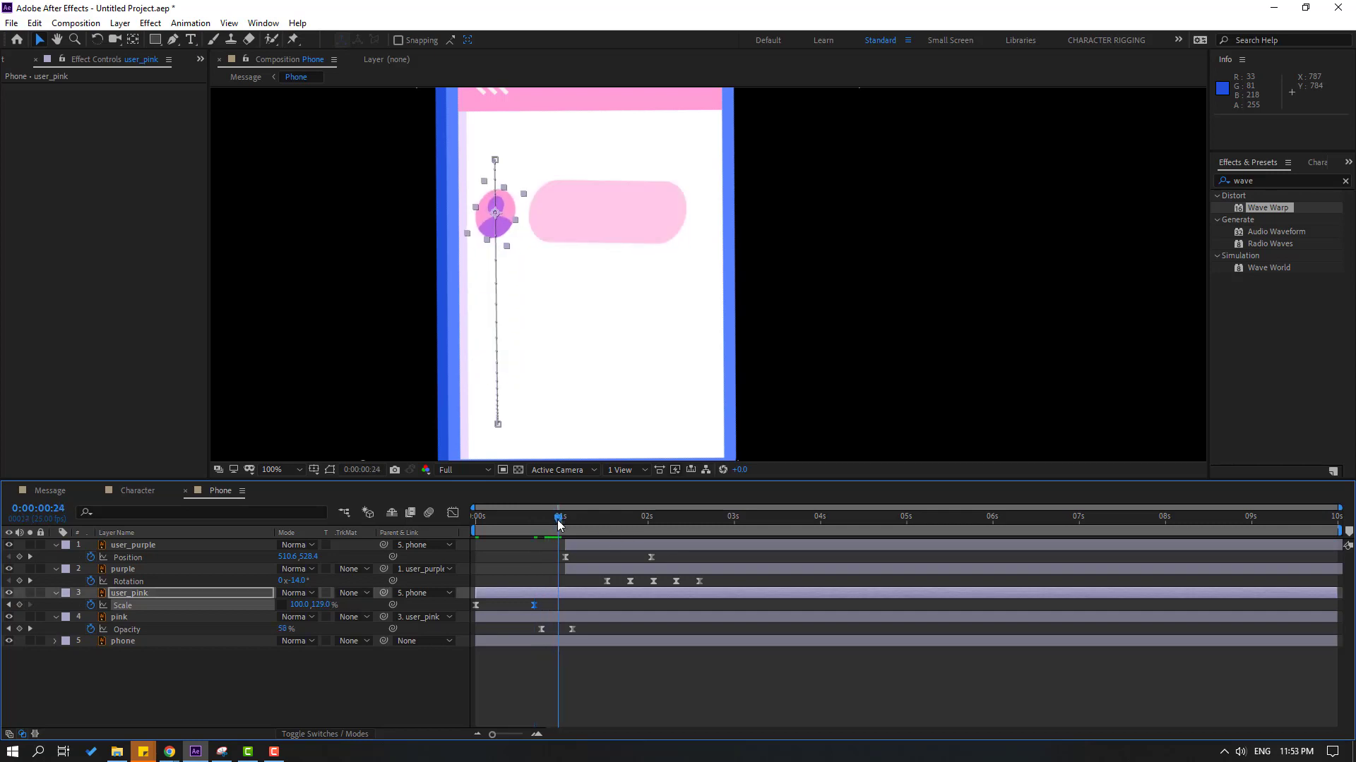
left_click(321, 605)
type("100")
left_click_drag(535, 605, 485, 605)
key("space")
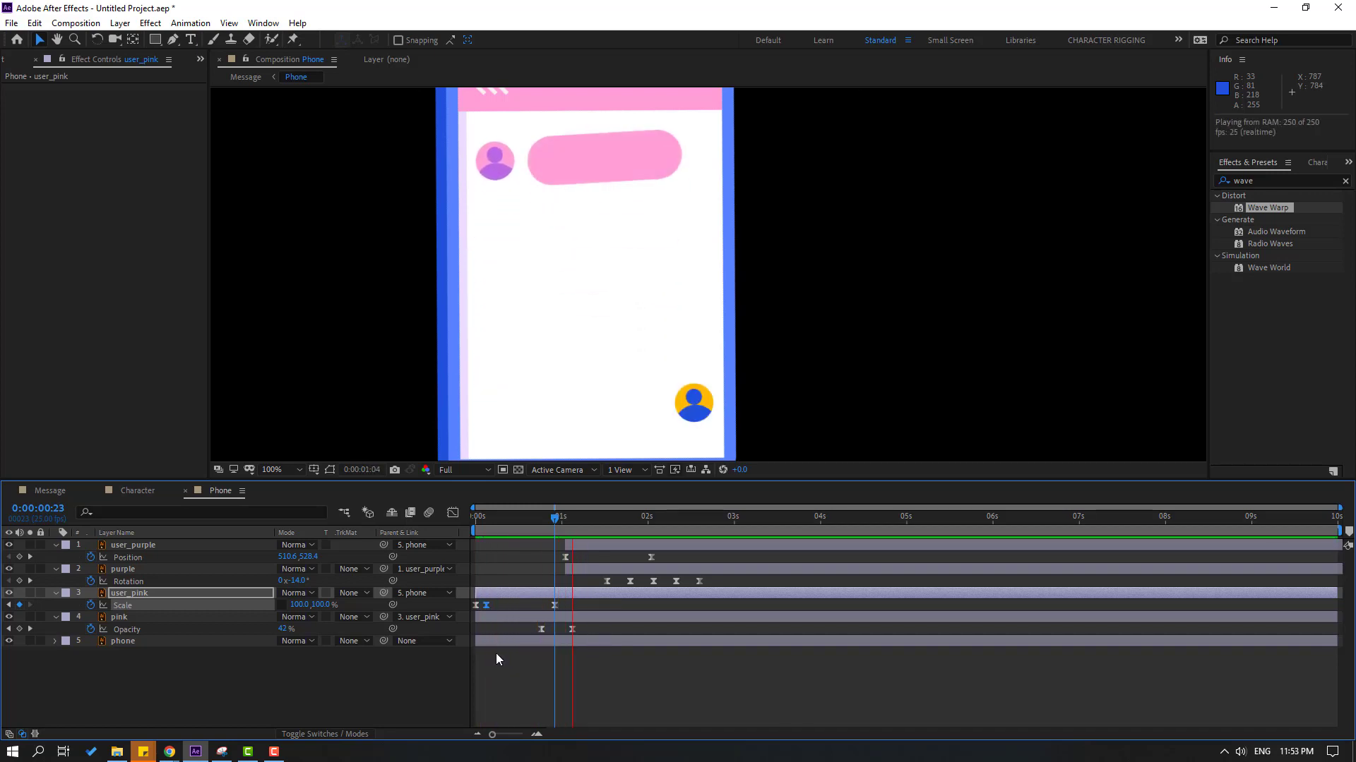
Copy user_pink's three scale keyframes onto the user_purple layer at 0:00:01:01 and check the avatar's growth
key("space")
left_click_drag(576, 606, 459, 613)
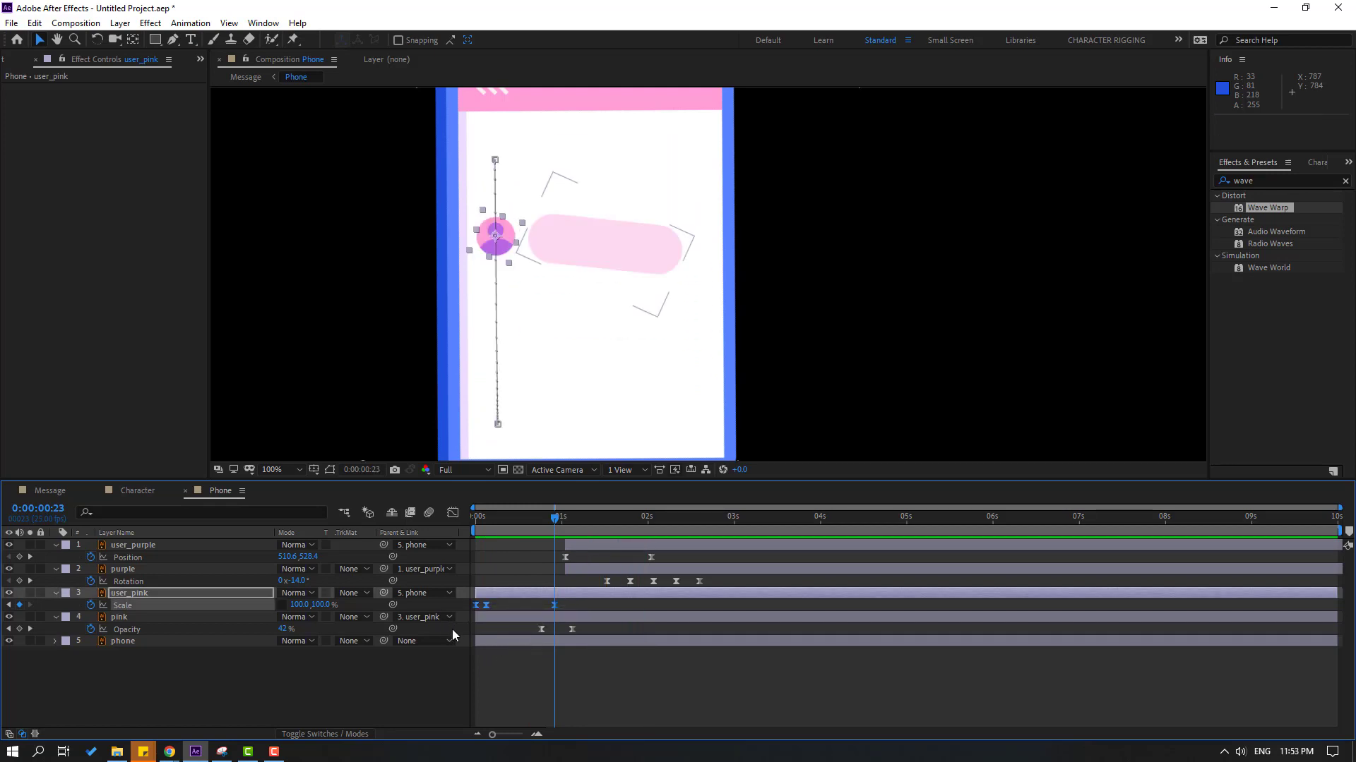
key("ctrl+c")
left_click(146, 546)
left_click(565, 519)
key("ctrl+v")
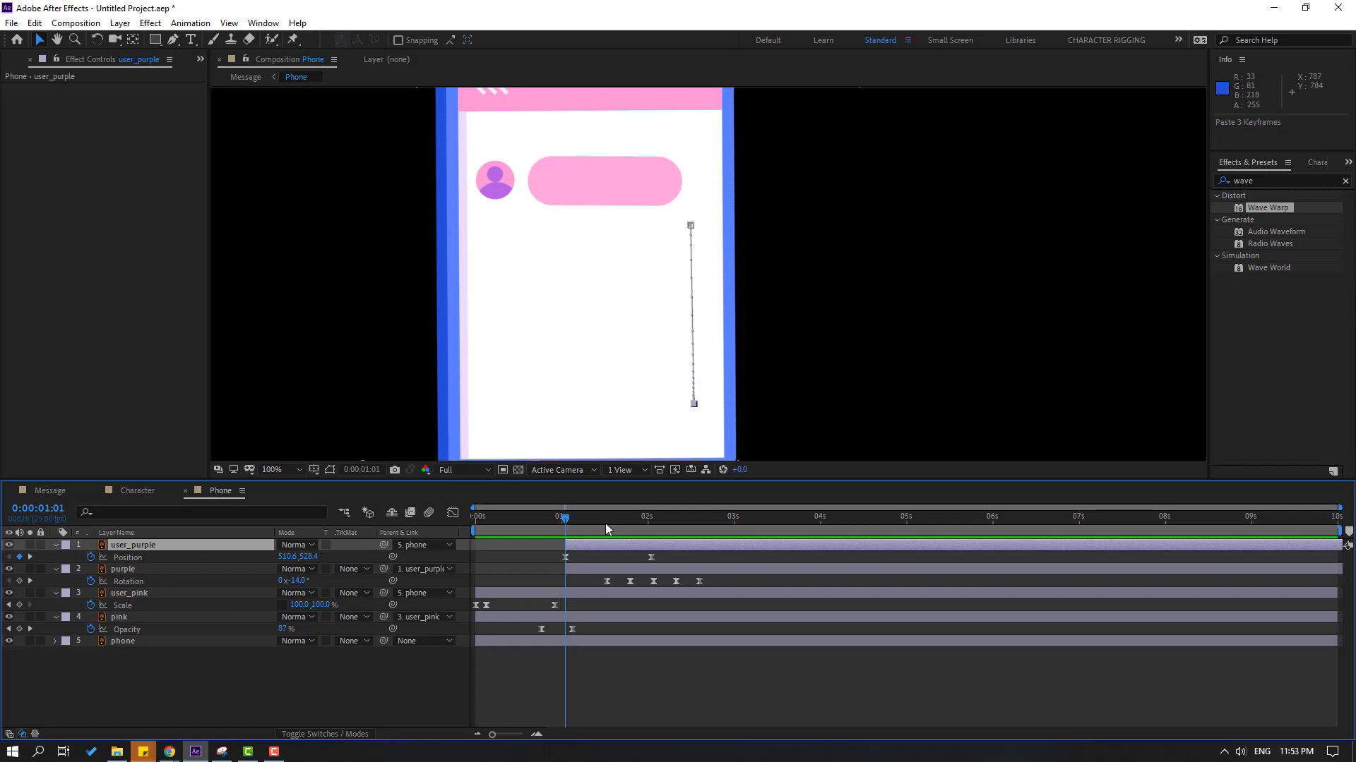
mouse_move(605, 523)
left_mouse_down()
mouse_move(586, 520)
mouse_move(617, 523)
left_mouse_up()
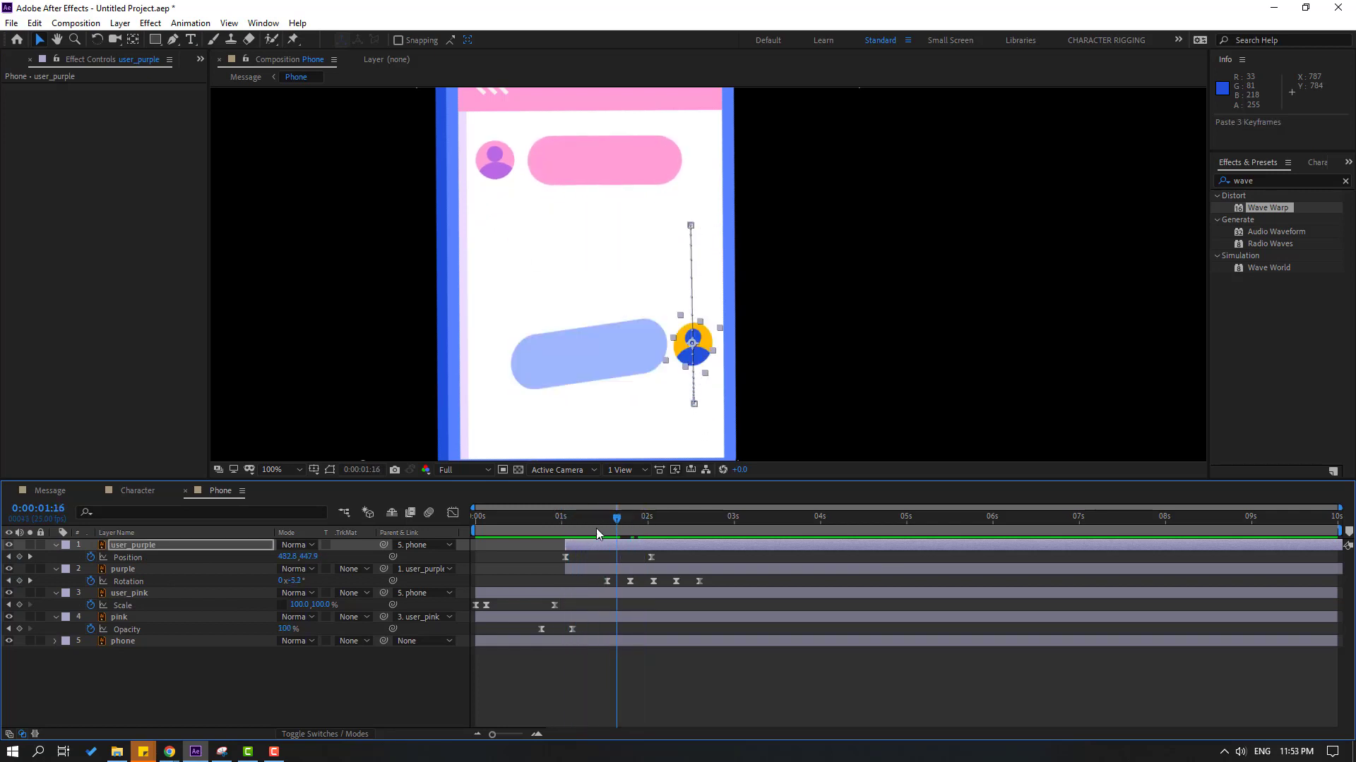
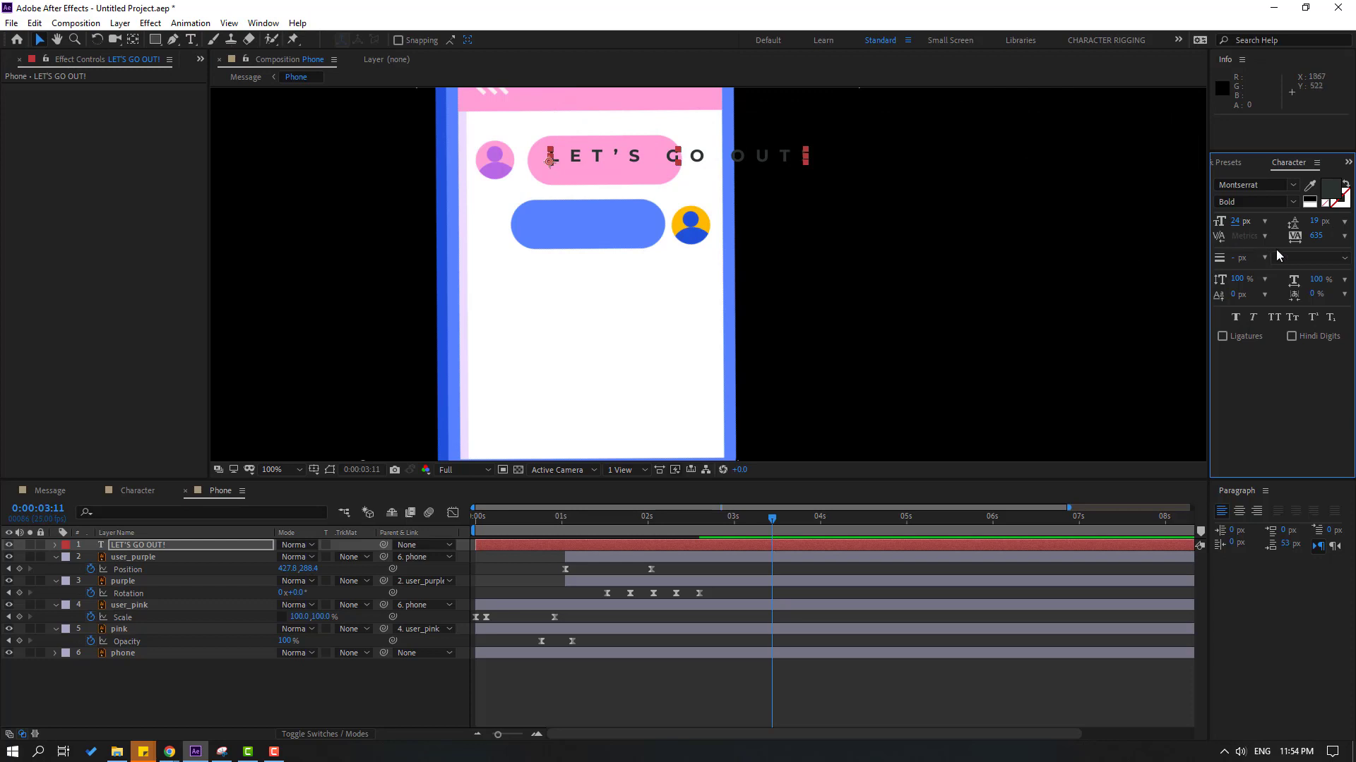
Set the LET'S GO OUT! text to Montserrat Black with tracking -16 and center it in the pink bubble
left_click_drag(1319, 244, 936, 263)
left_click(1292, 204)
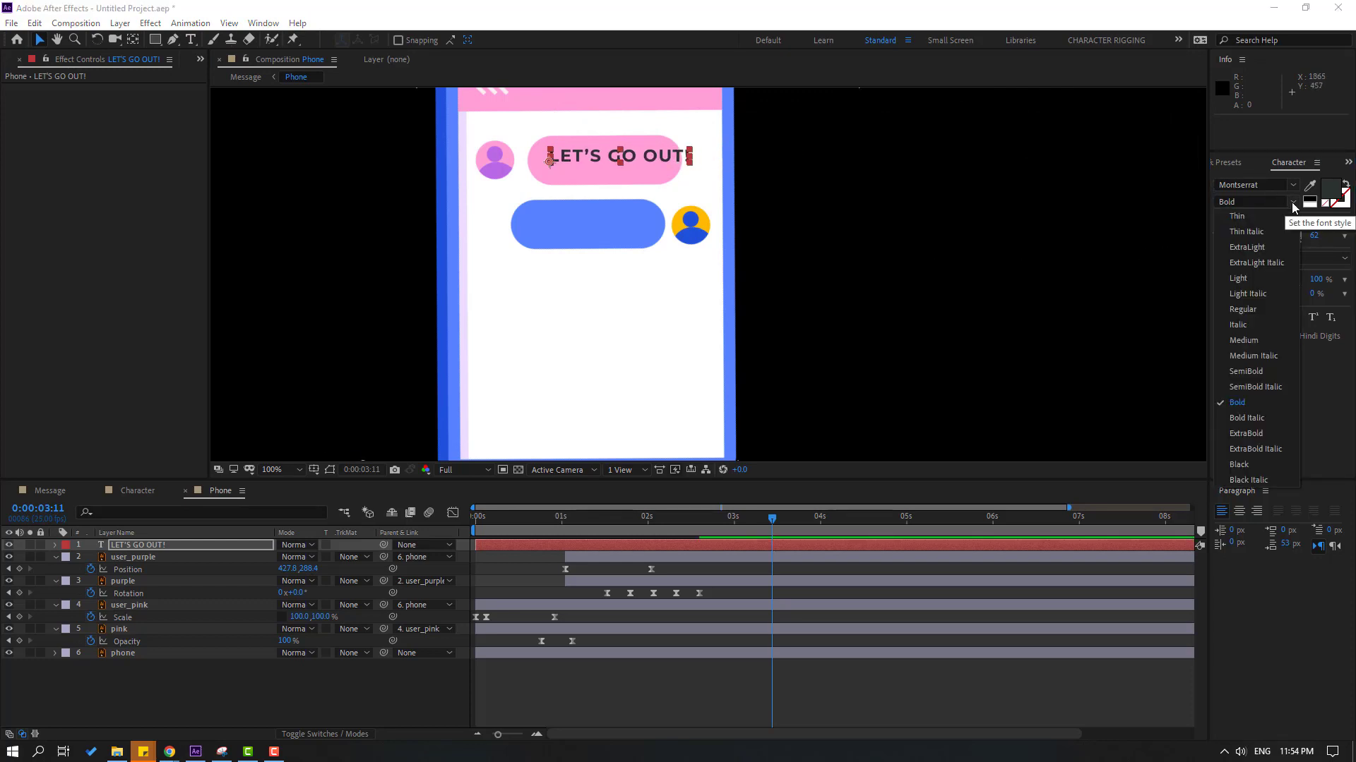
left_click(1274, 402)
left_click_drag(650, 167, 634, 175)
left_click_drag(1315, 236, 1259, 241)
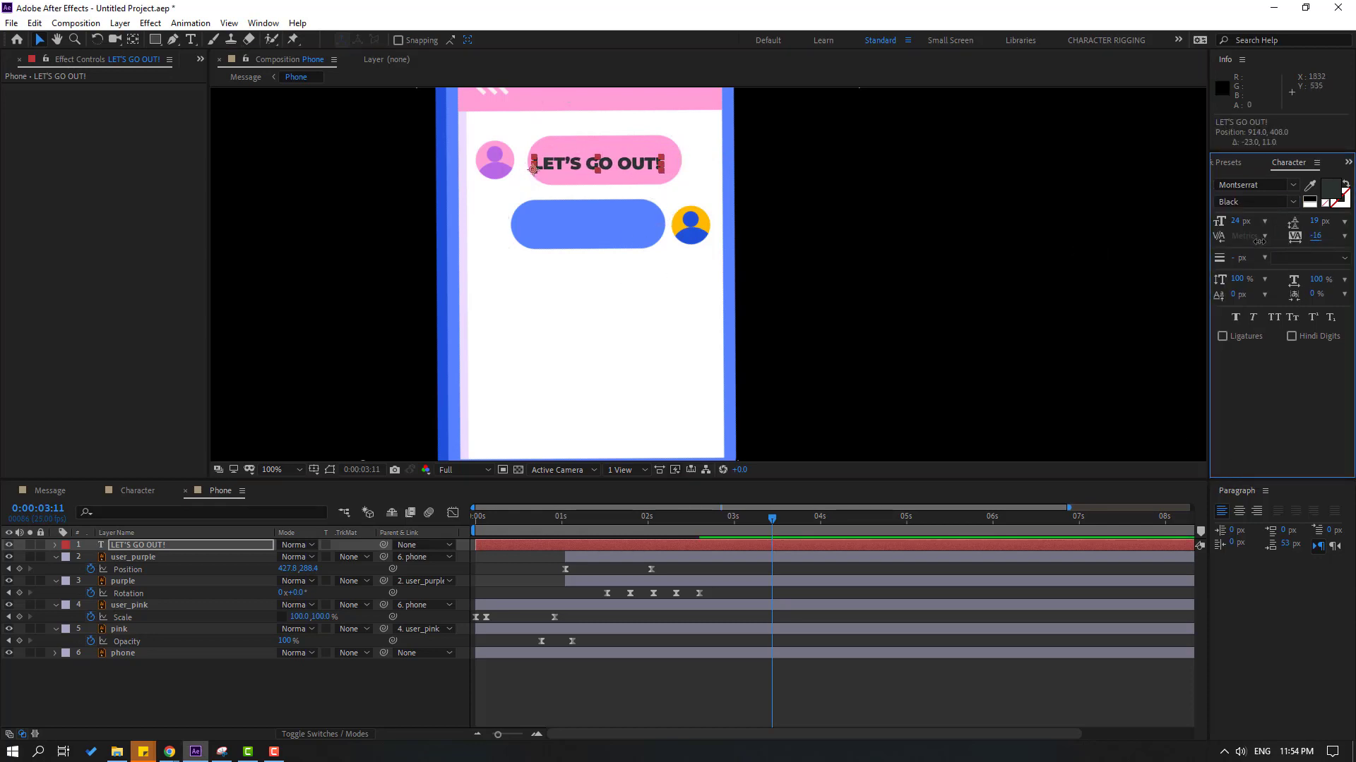
left_click(625, 678)
left_click(611, 163)
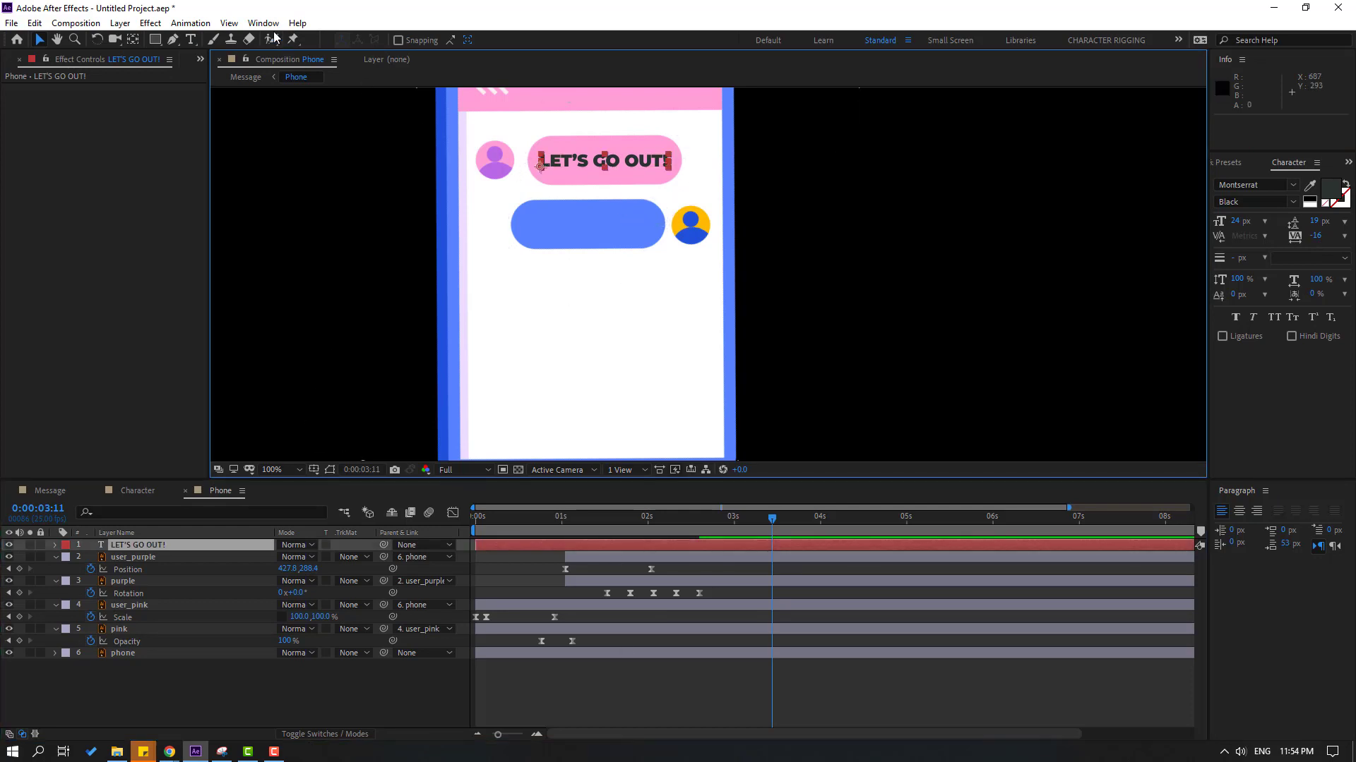
Open Animation Composer 3 and expand its starter text-layer transitions down to the Animate Characters presets
left_click(263, 23)
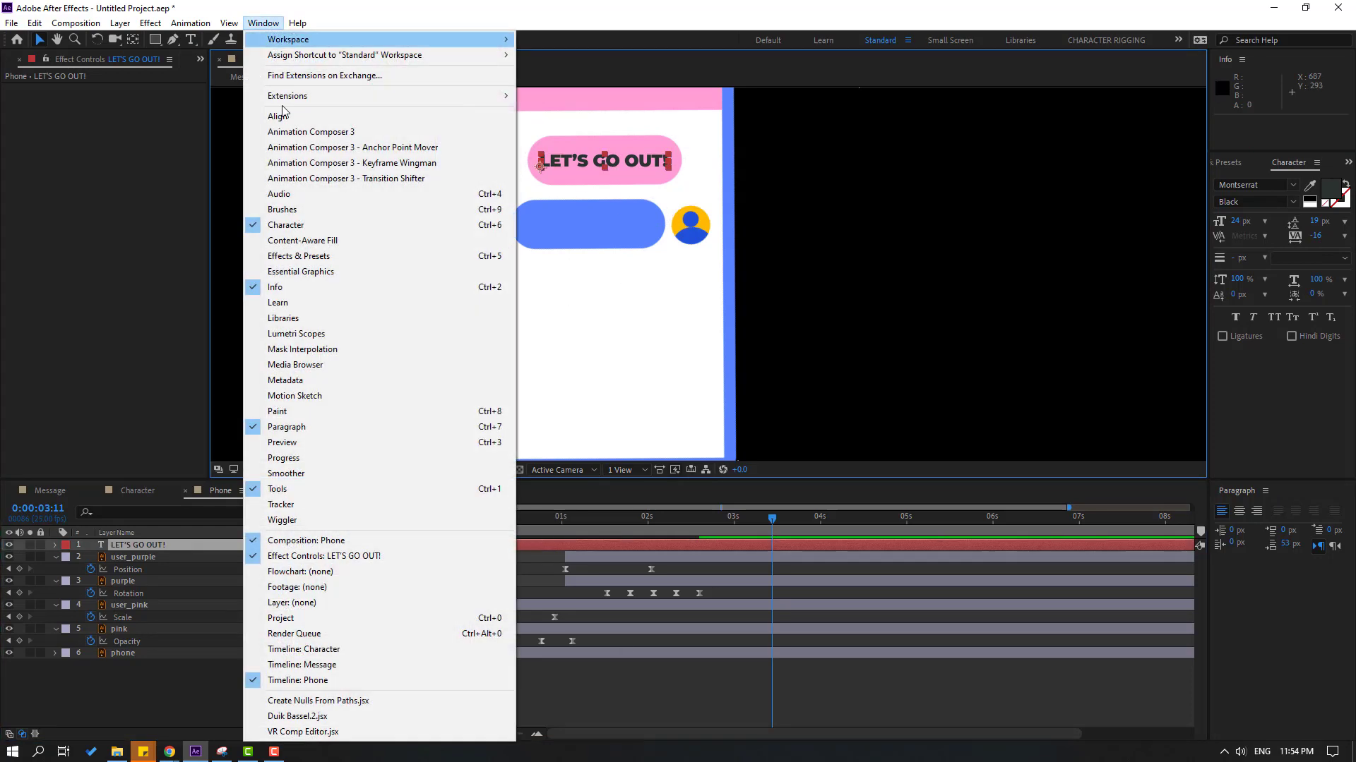
left_click(312, 132)
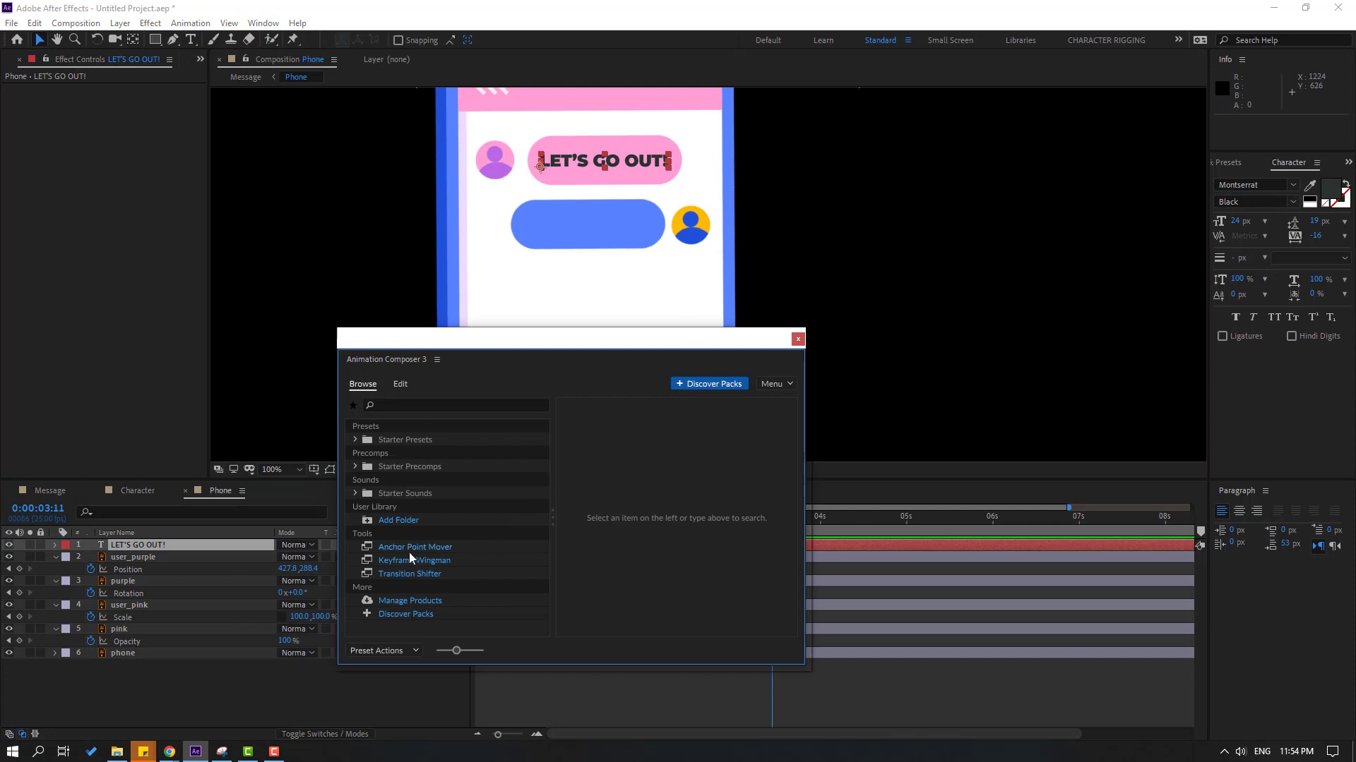
left_click_drag(520, 345, 678, 377)
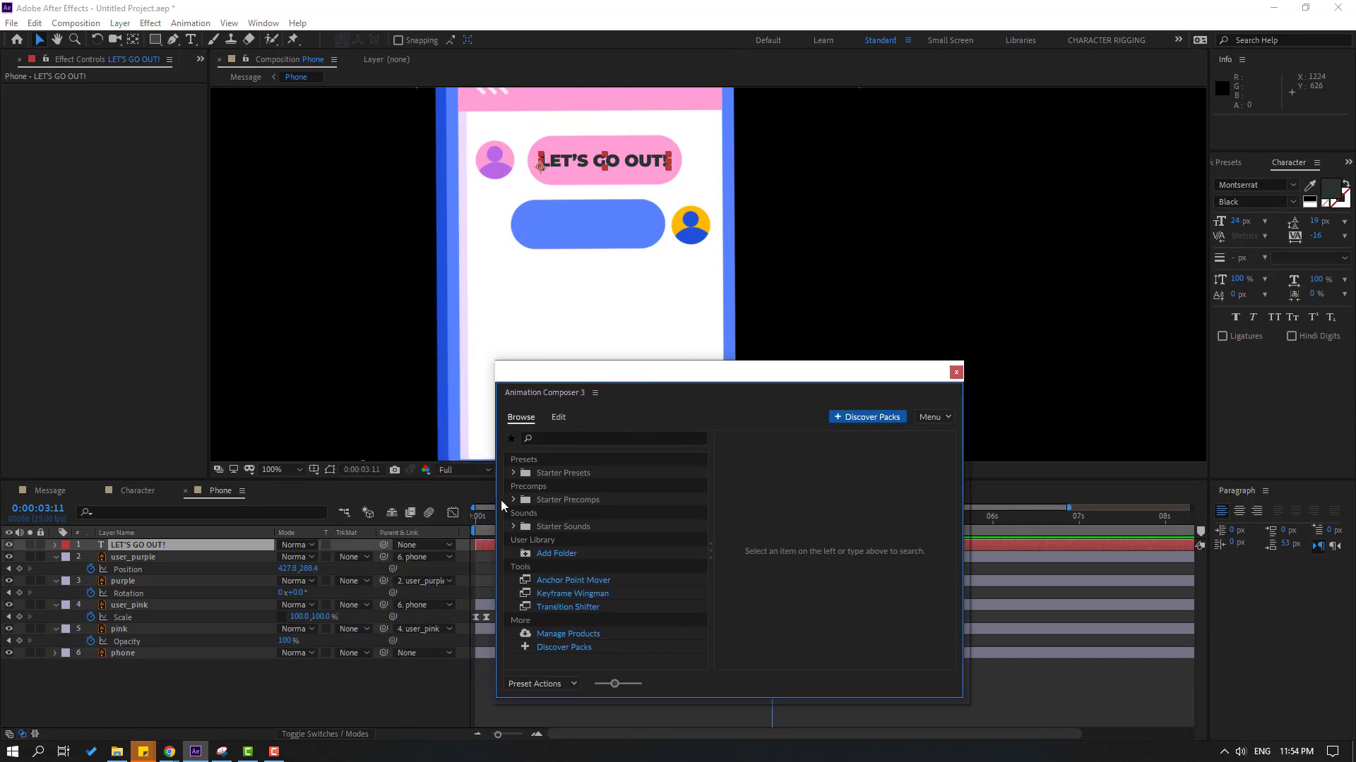
left_click(514, 474)
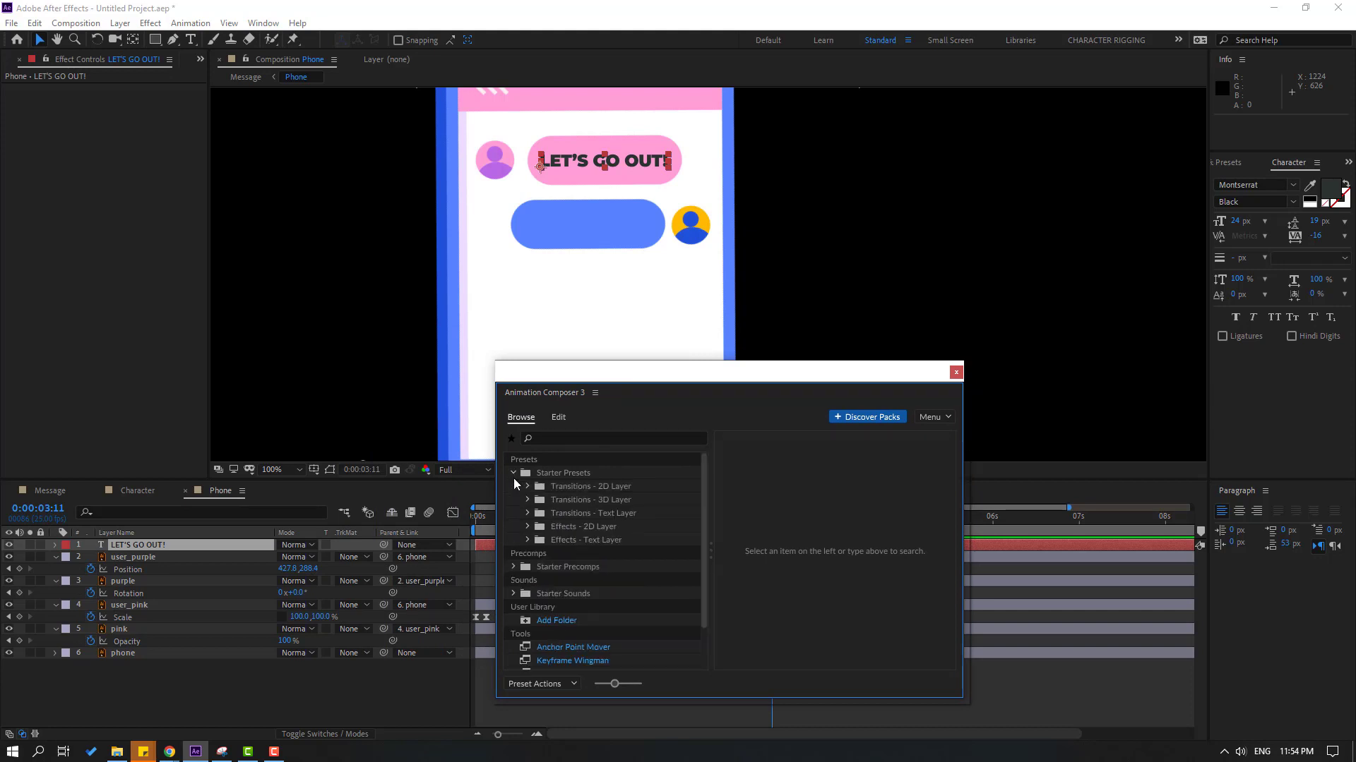
left_click(528, 514)
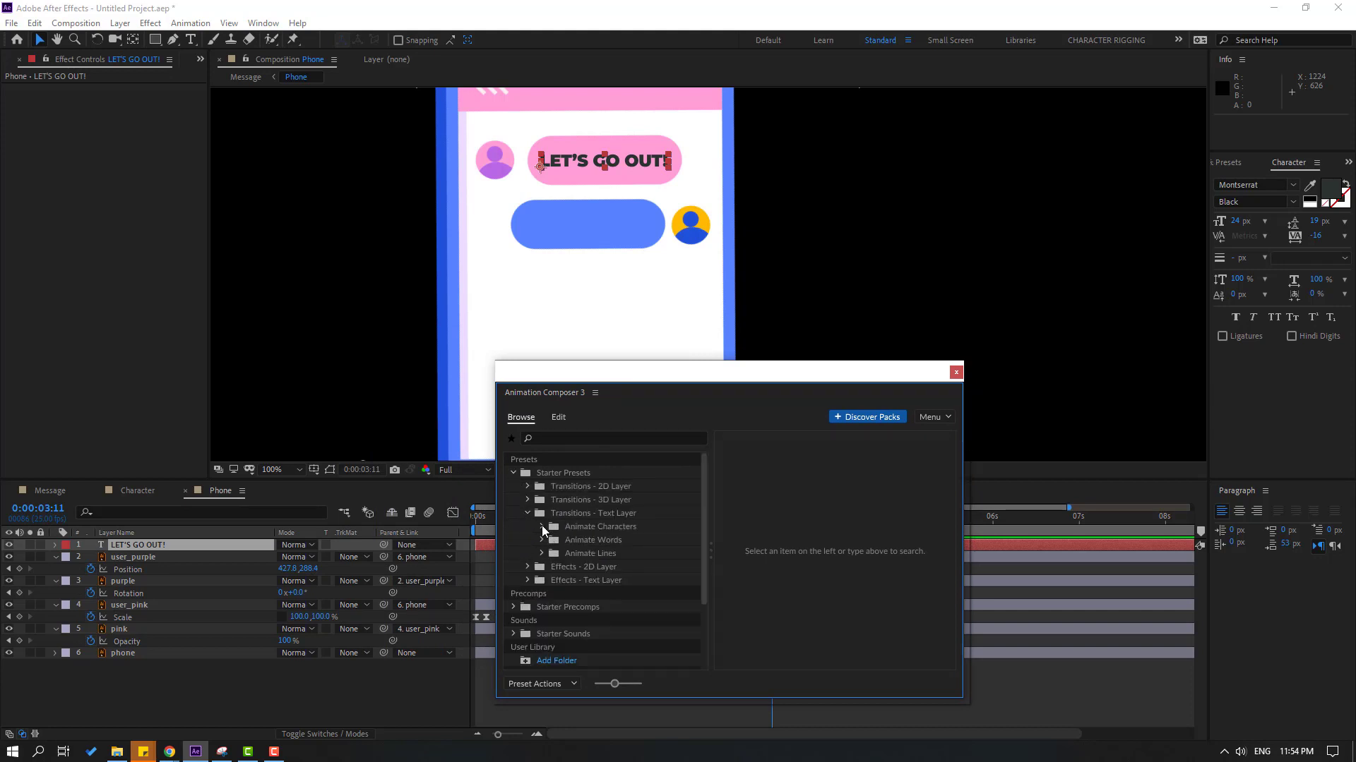
left_click(542, 527)
Apply the Bottom variant of the Overshoot Scale & Tracking Characters preset to the LET'S GO OUT! text as an In animation
left_click(586, 581)
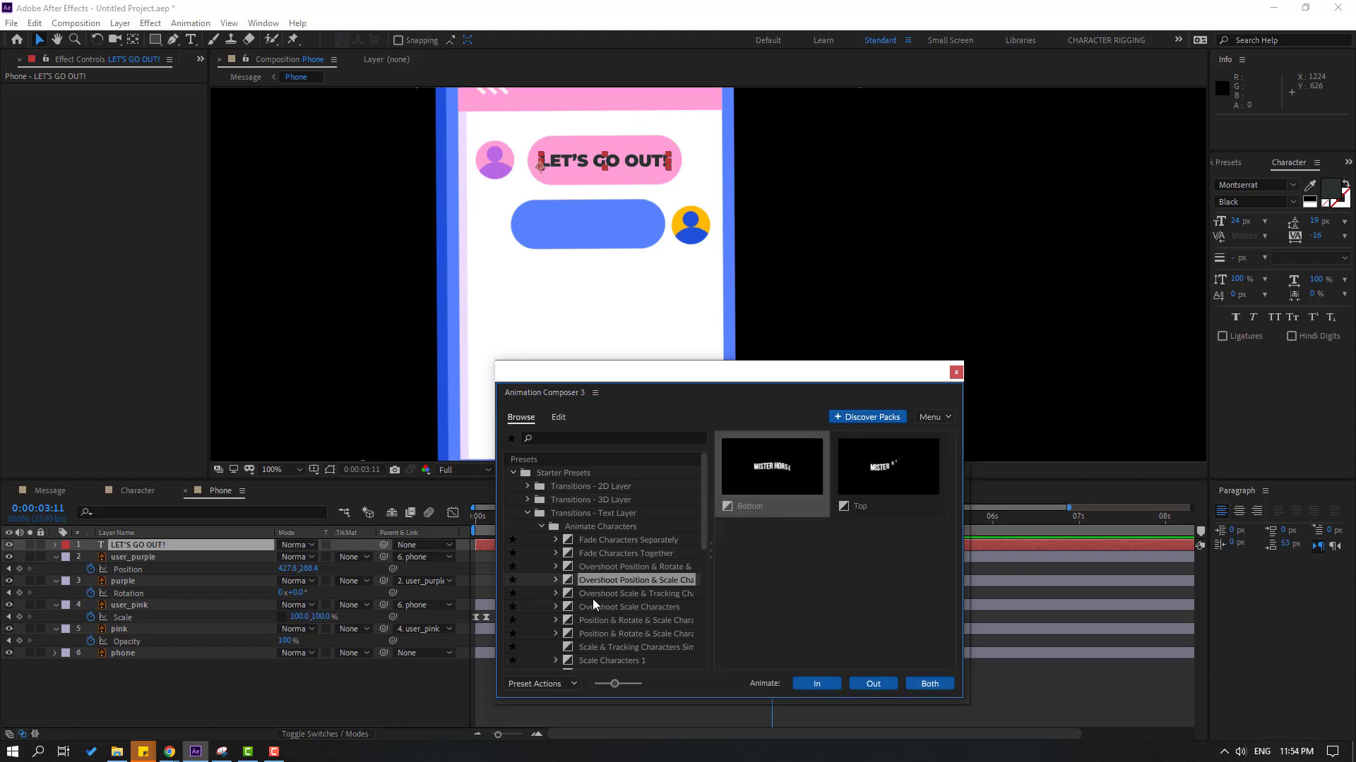
left_click(599, 593)
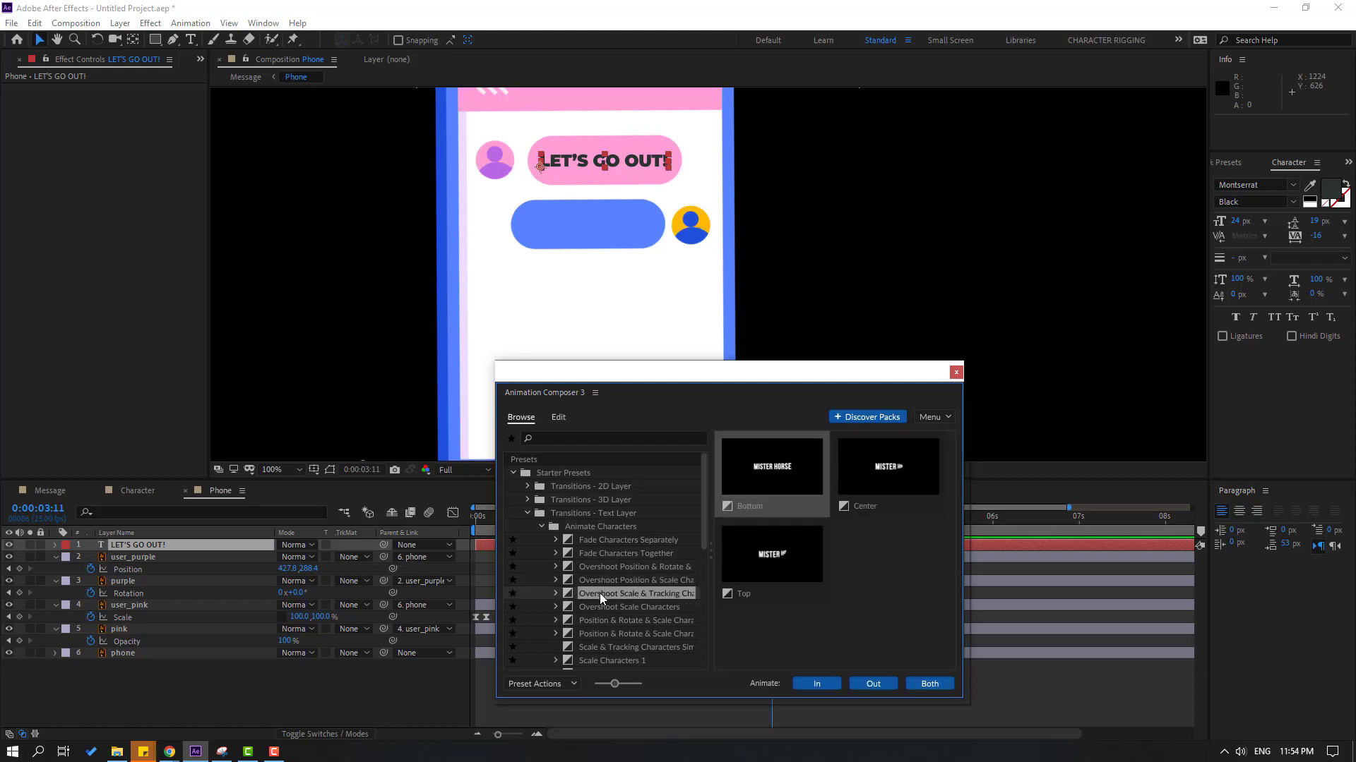
left_click(604, 569)
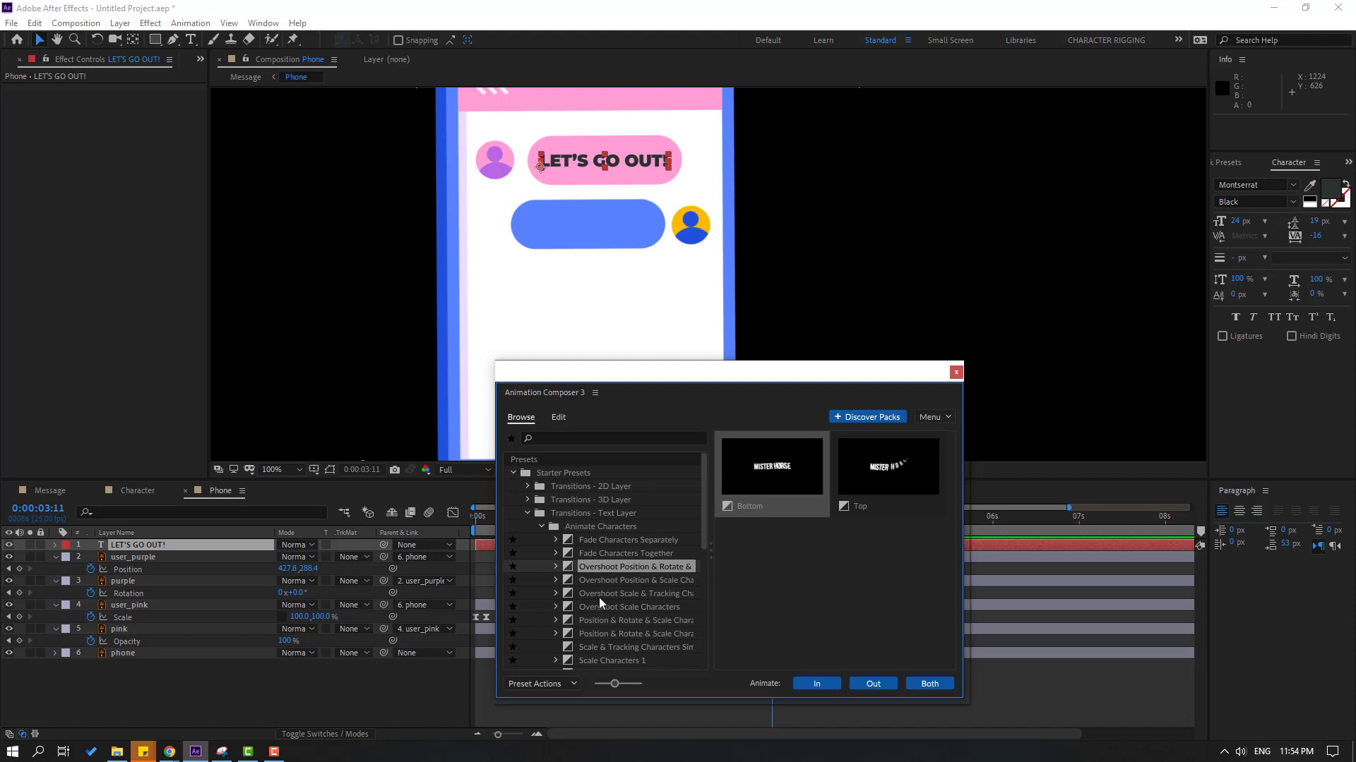
left_click(599, 595)
left_click(821, 684)
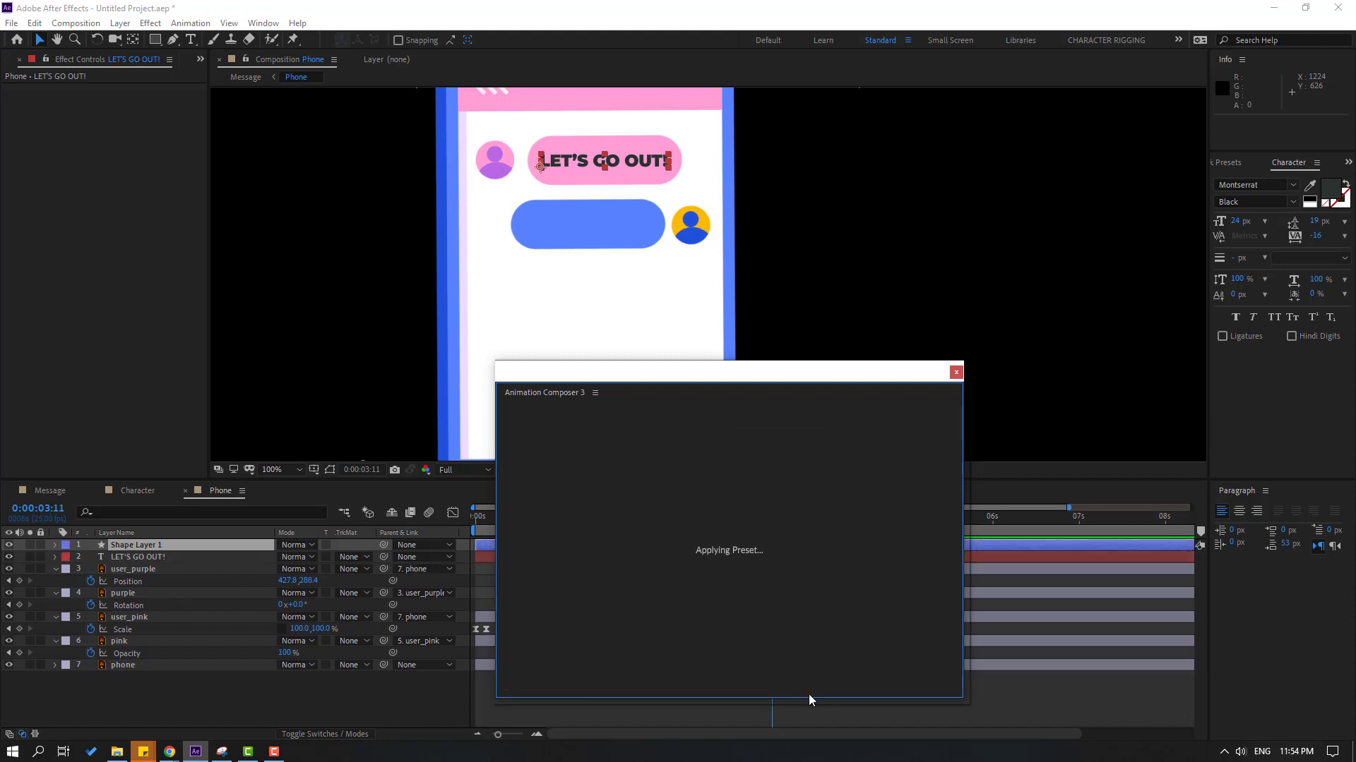
left_click(955, 372)
Parent the LET'S GO OUT! layer to the pink bubble, shift it to start at 0:00:00:14, and preview it
left_click(56, 544)
left_click_drag(510, 528, 605, 545)
key("space")
key("ctrl+z")
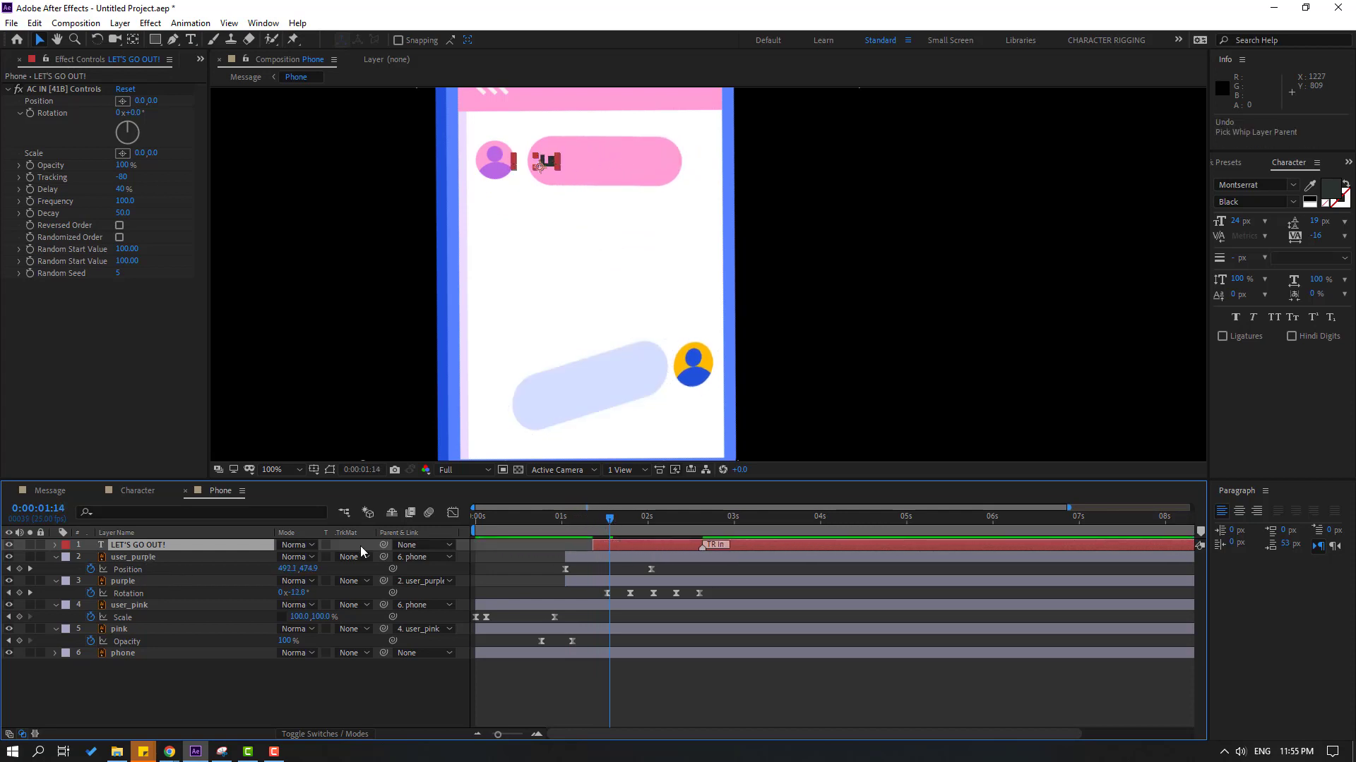
left_click_drag(384, 545, 123, 629)
left_click_drag(596, 521, 561, 546)
key("space")
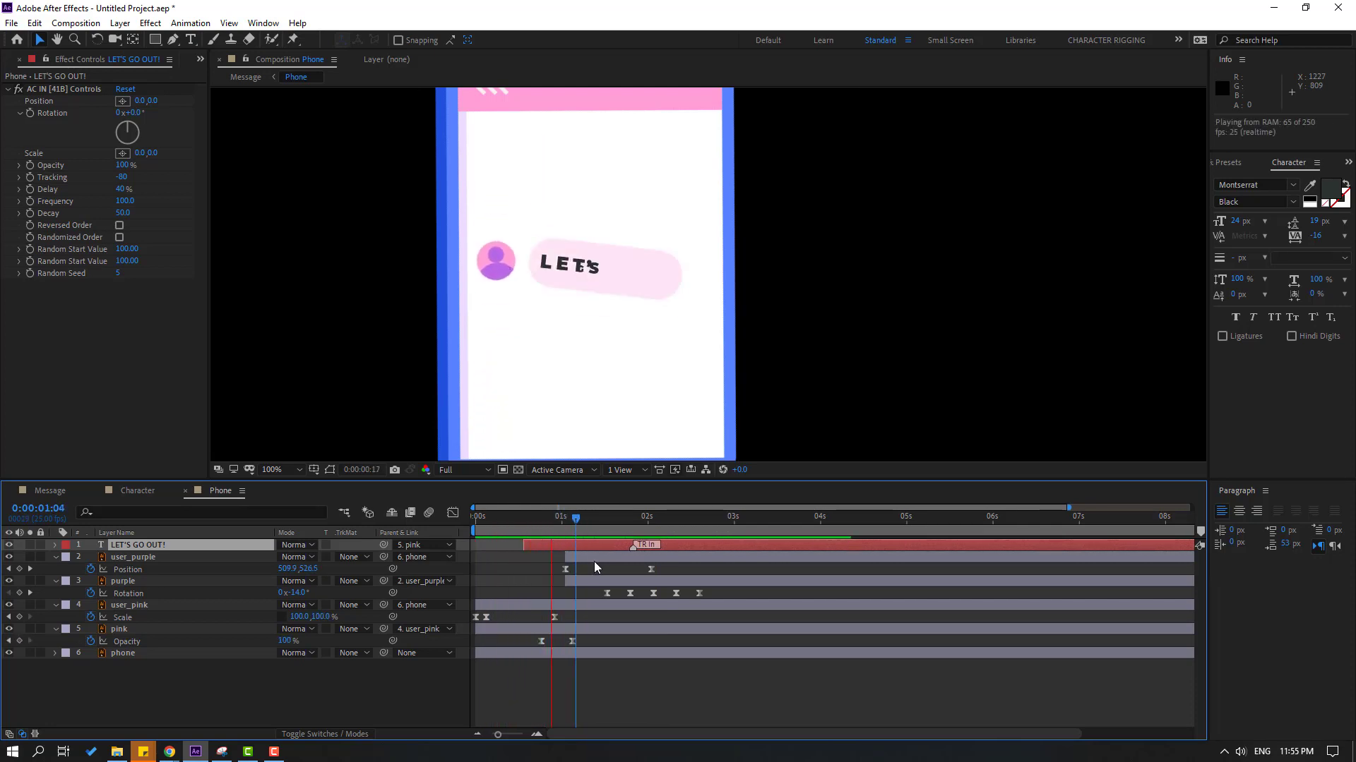
Duplicate the LET'S GO OUT! layer, move the copy onto the blue bubble, and change its text to YAAAAS!
left_click(162, 551)
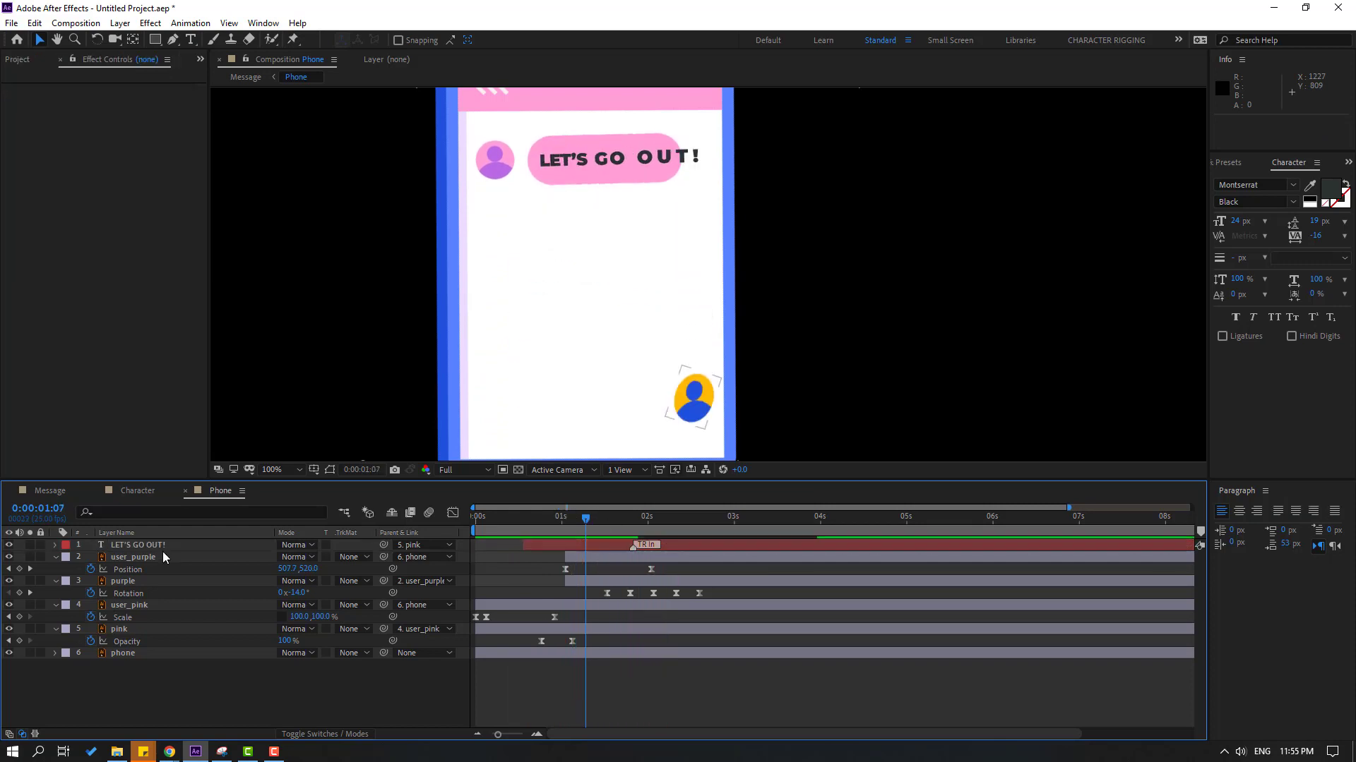
key("ctrl+d")
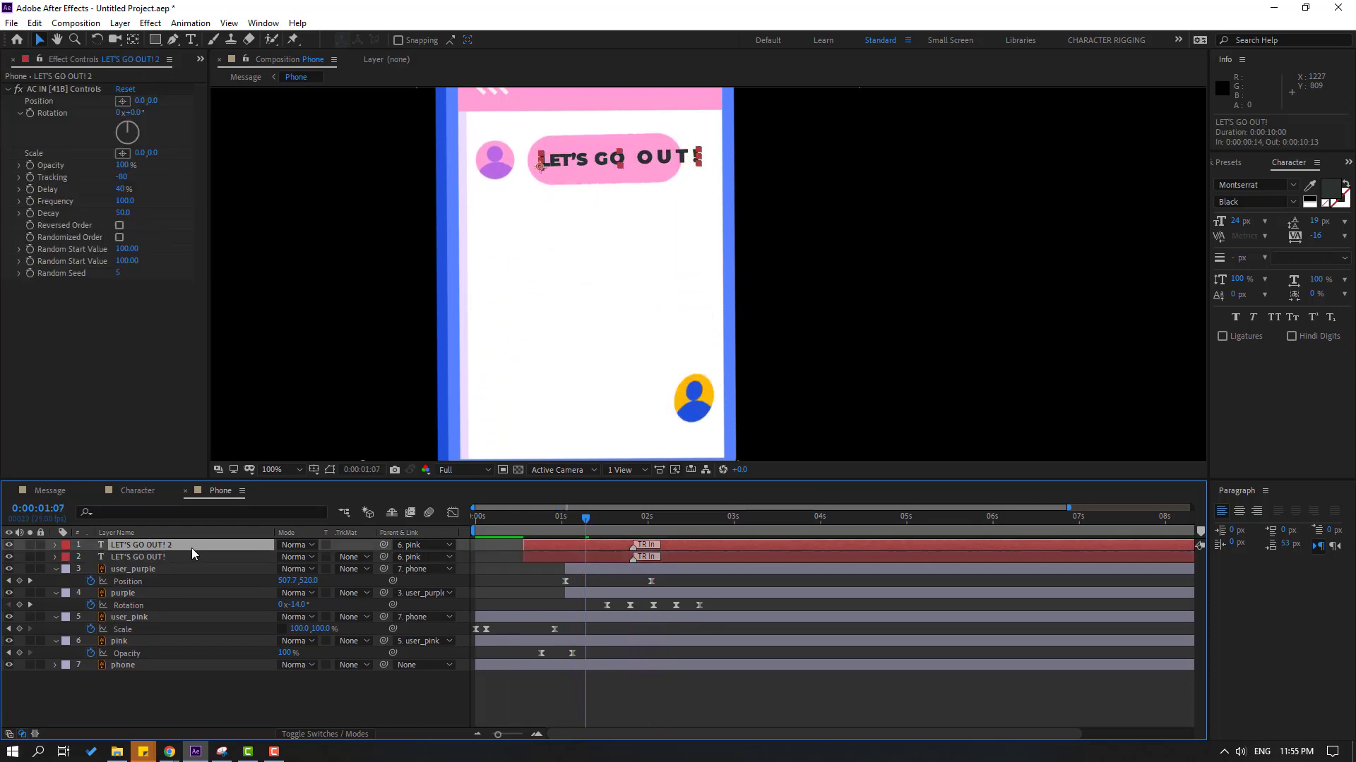
key("space")
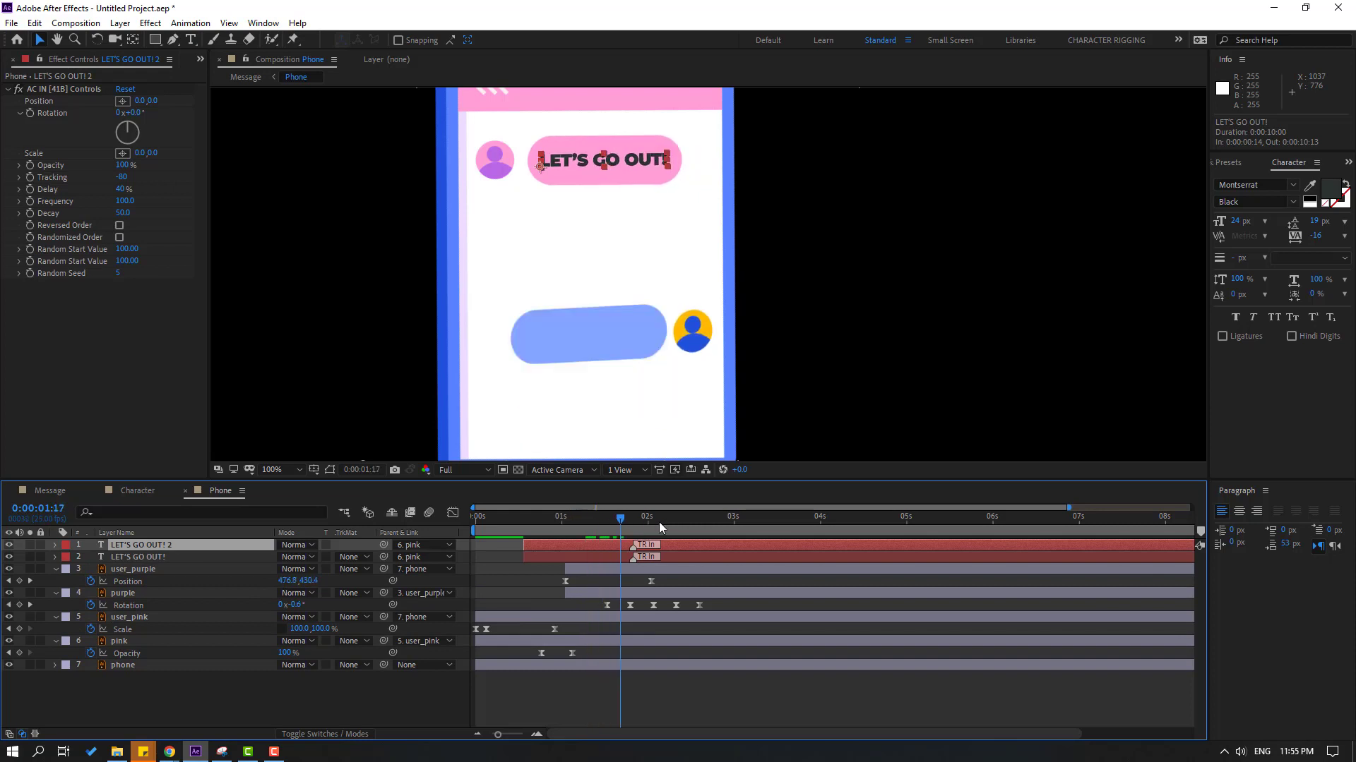
left_click_drag(631, 158, 615, 225)
double_click(615, 224)
type("YAAAAS!")
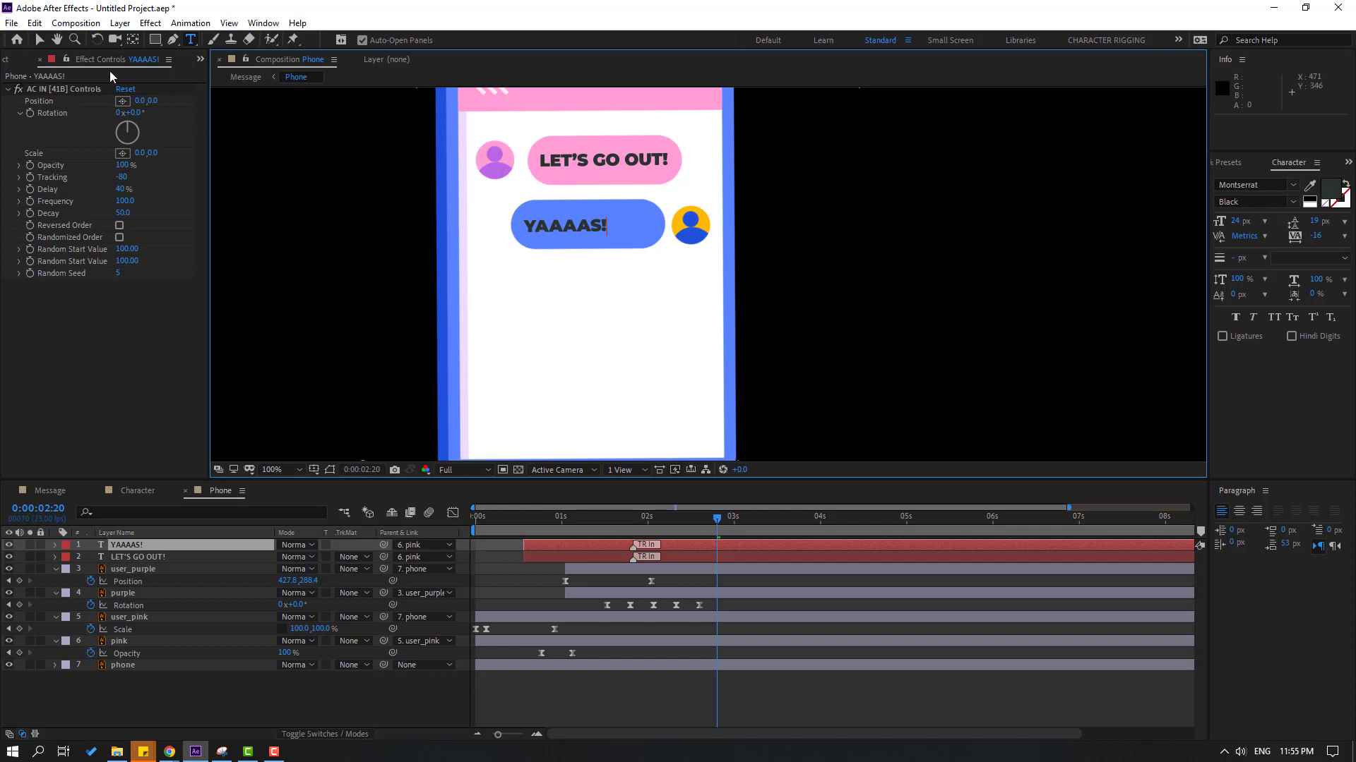
left_click(39, 41)
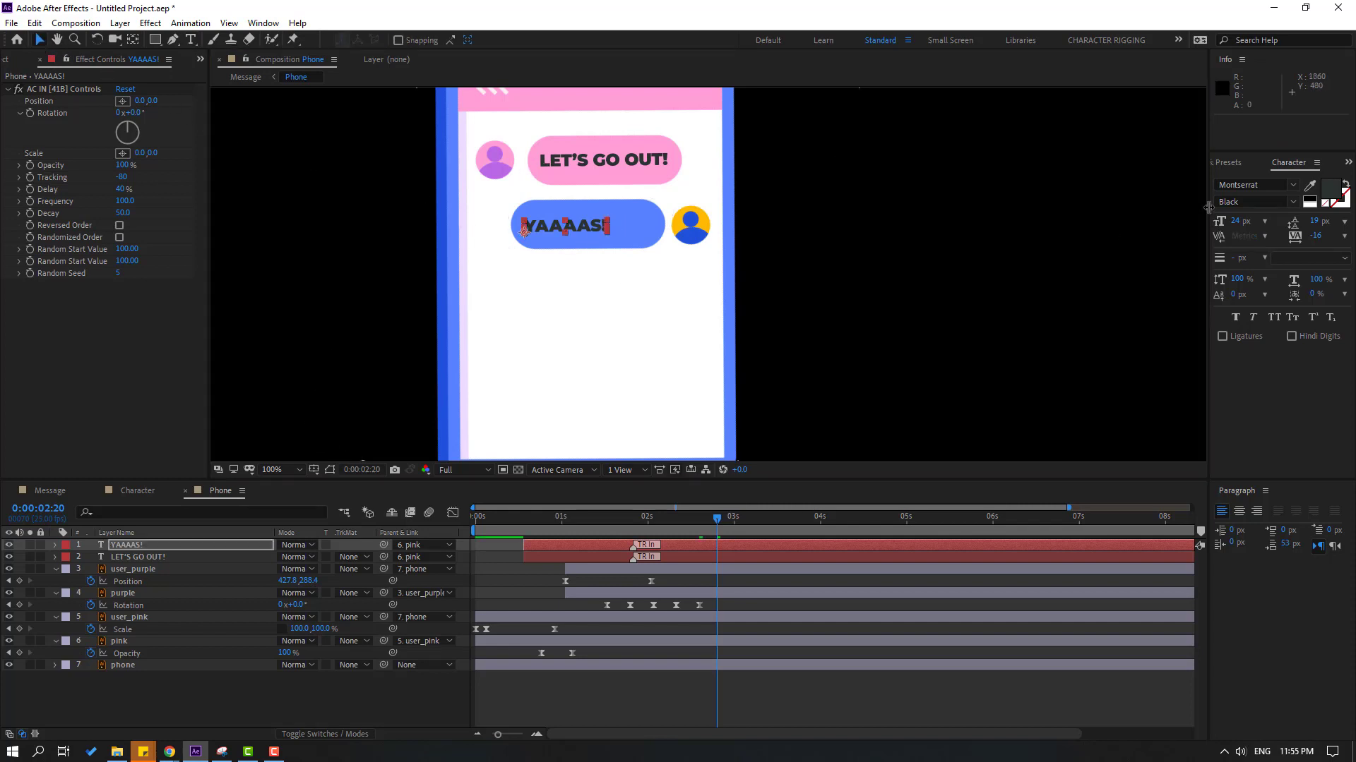
Color the YAAAAS! text white (FFFFFF), set its font size to 34 px, and center it in the blue bubble
left_click(1330, 188)
left_click(600, 526)
left_click(553, 515)
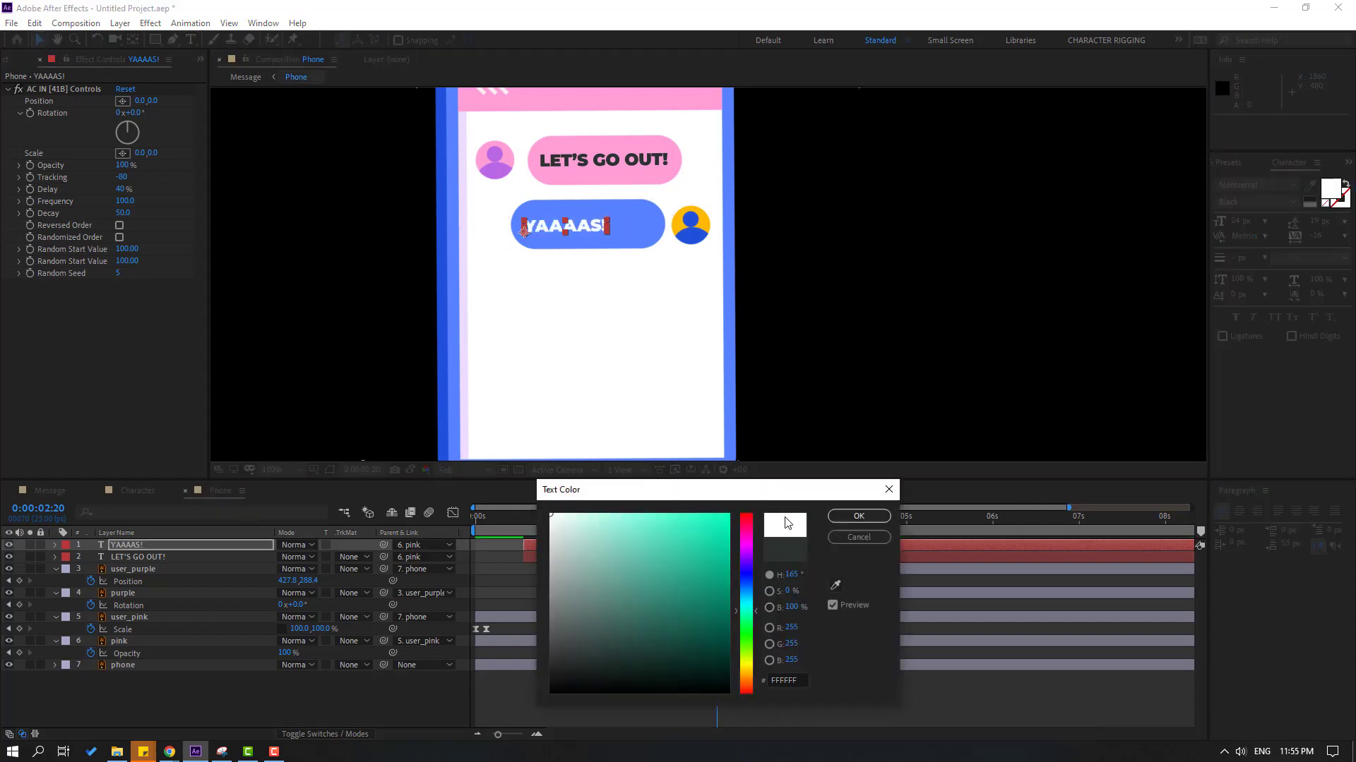
left_click(862, 515)
left_click_drag(579, 229, 591, 224)
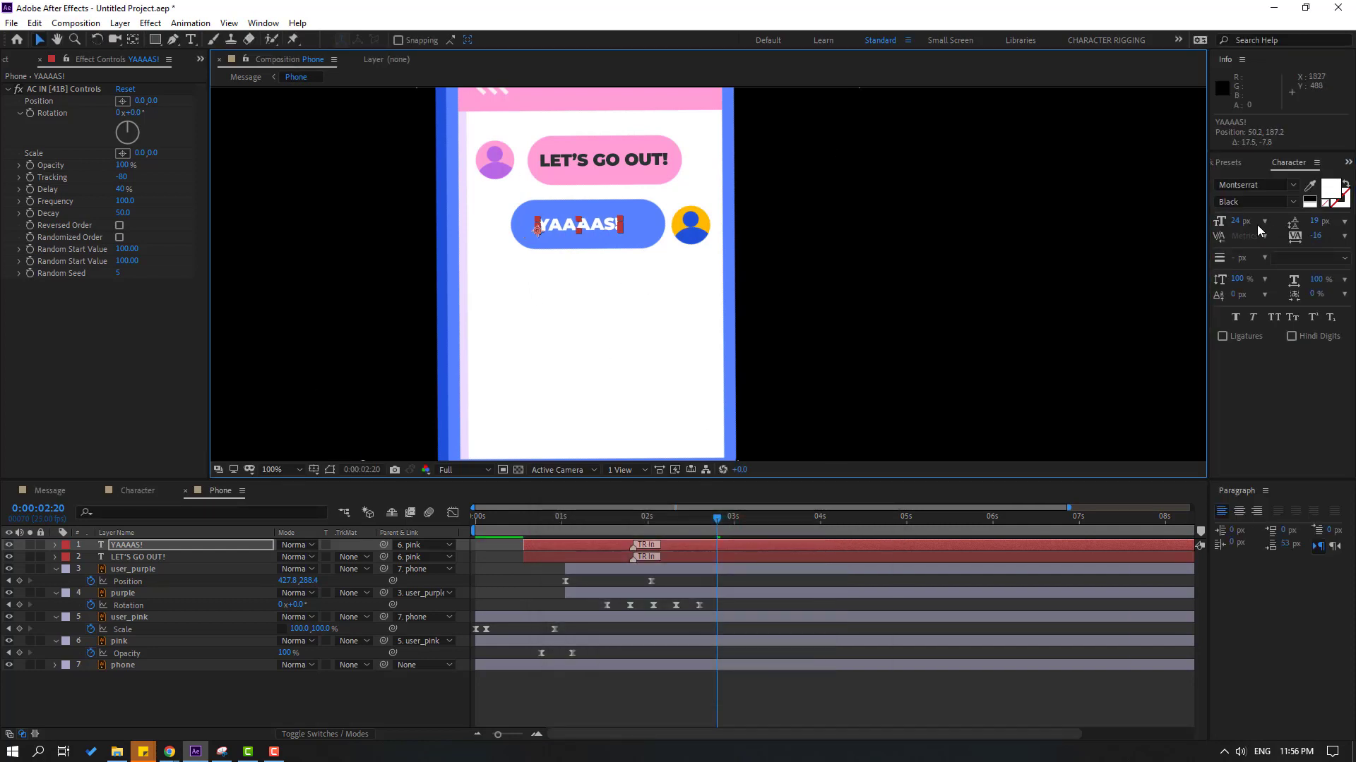
mouse_move(1237, 221)
left_mouse_down()
mouse_move(1263, 221)
mouse_move(1251, 221)
left_mouse_up()
left_click_drag(627, 222, 621, 224)
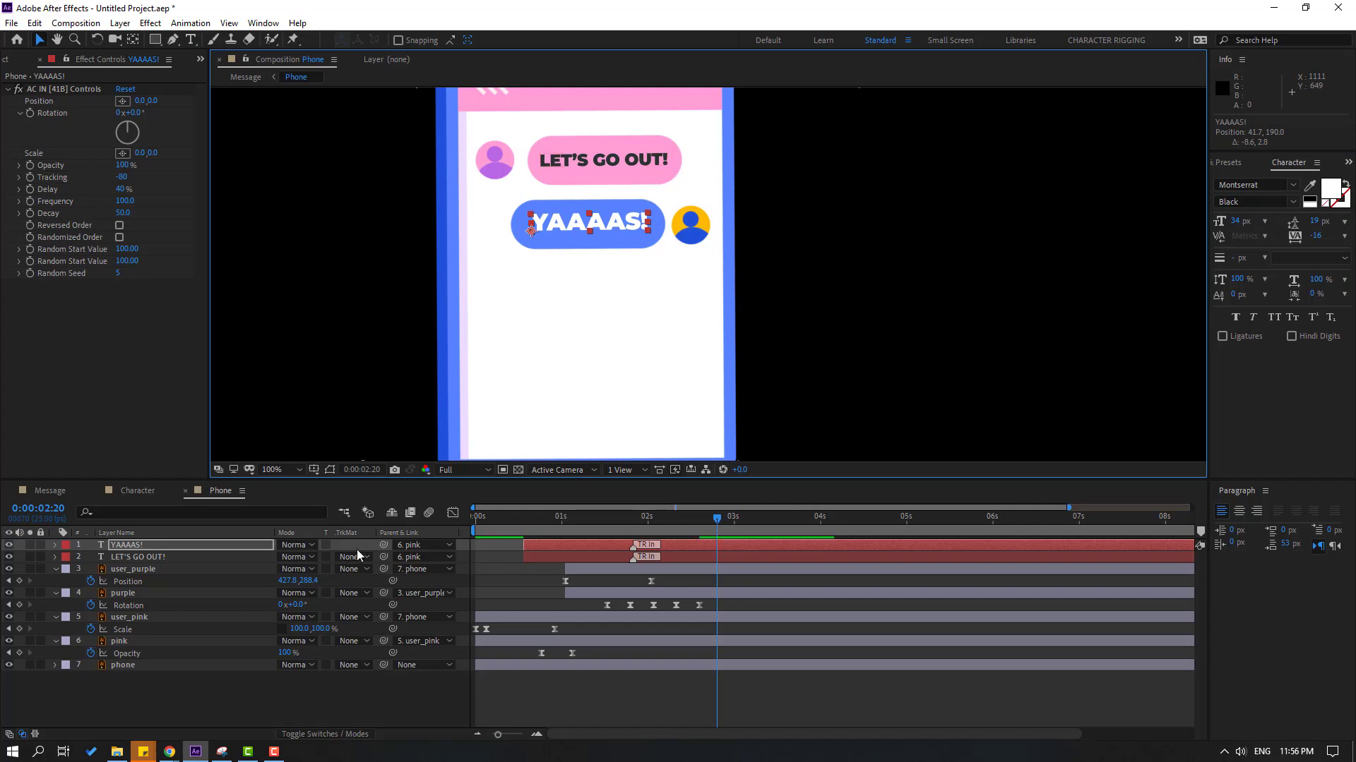
Parent the YAAAAS! layer to the purple bubble layer, start it at about 0:00:01:09, and preview the whole phone animation
left_click_drag(384, 548, 126, 593)
mouse_move(617, 528)
left_mouse_down()
mouse_move(532, 521)
mouse_move(619, 520)
mouse_move(640, 545)
mouse_move(578, 523)
mouse_move(635, 528)
mouse_move(614, 545)
left_mouse_up()
key("space")
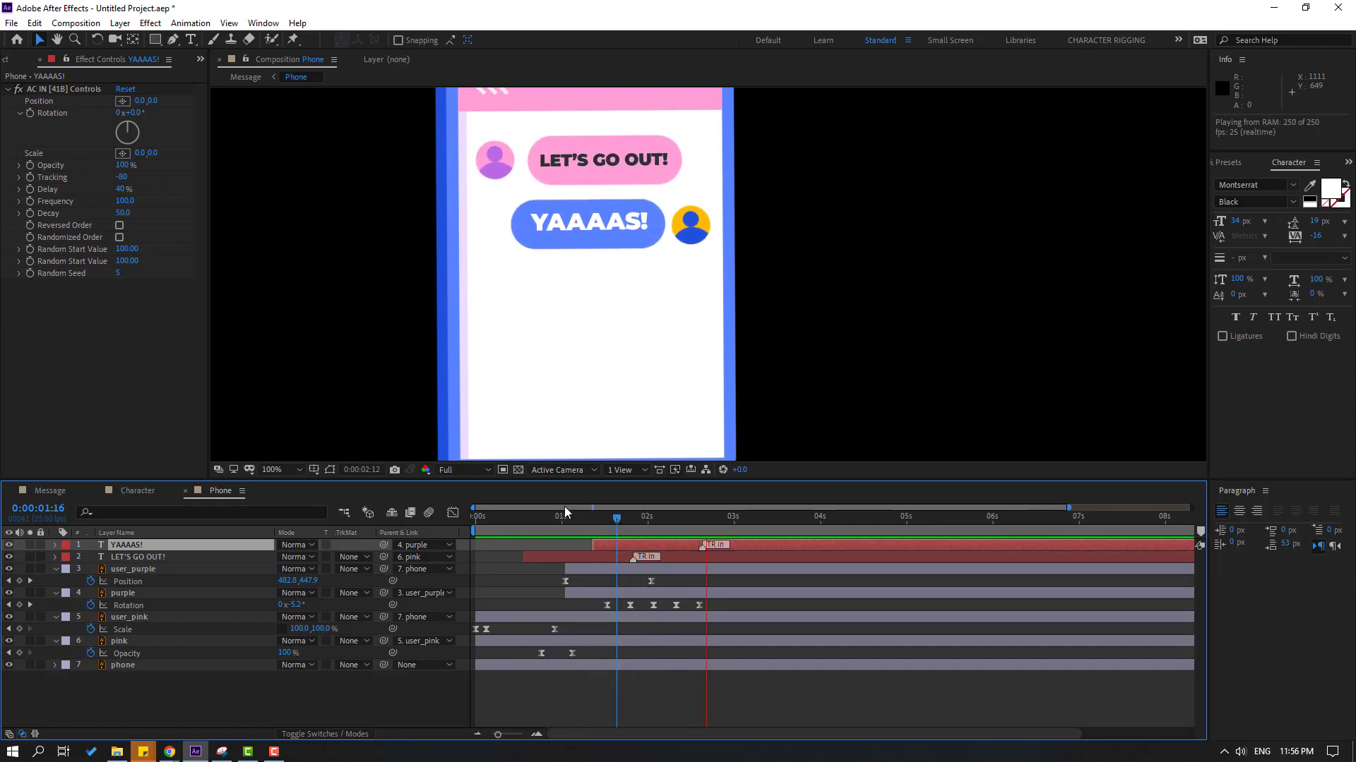
key("space")
left_click(298, 471)
left_click(300, 502)
key("space")
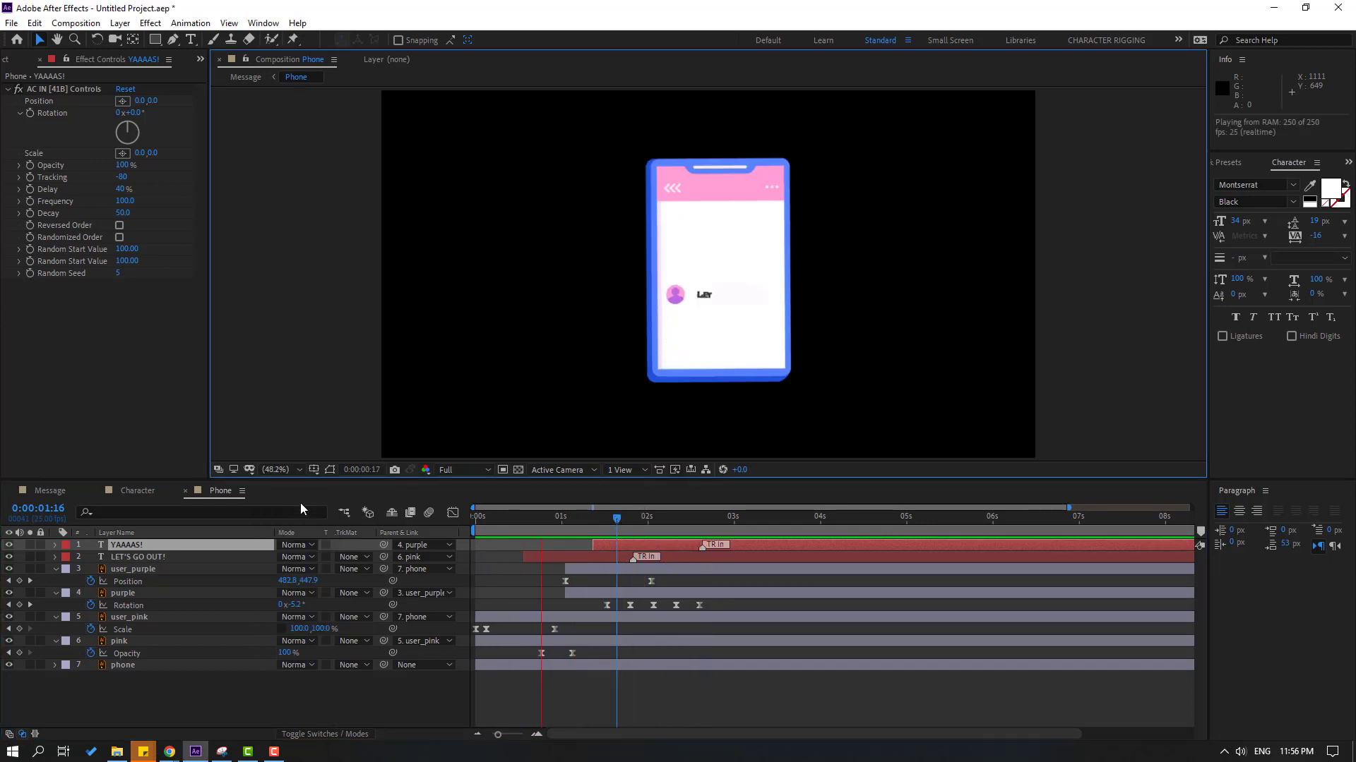
key("space")
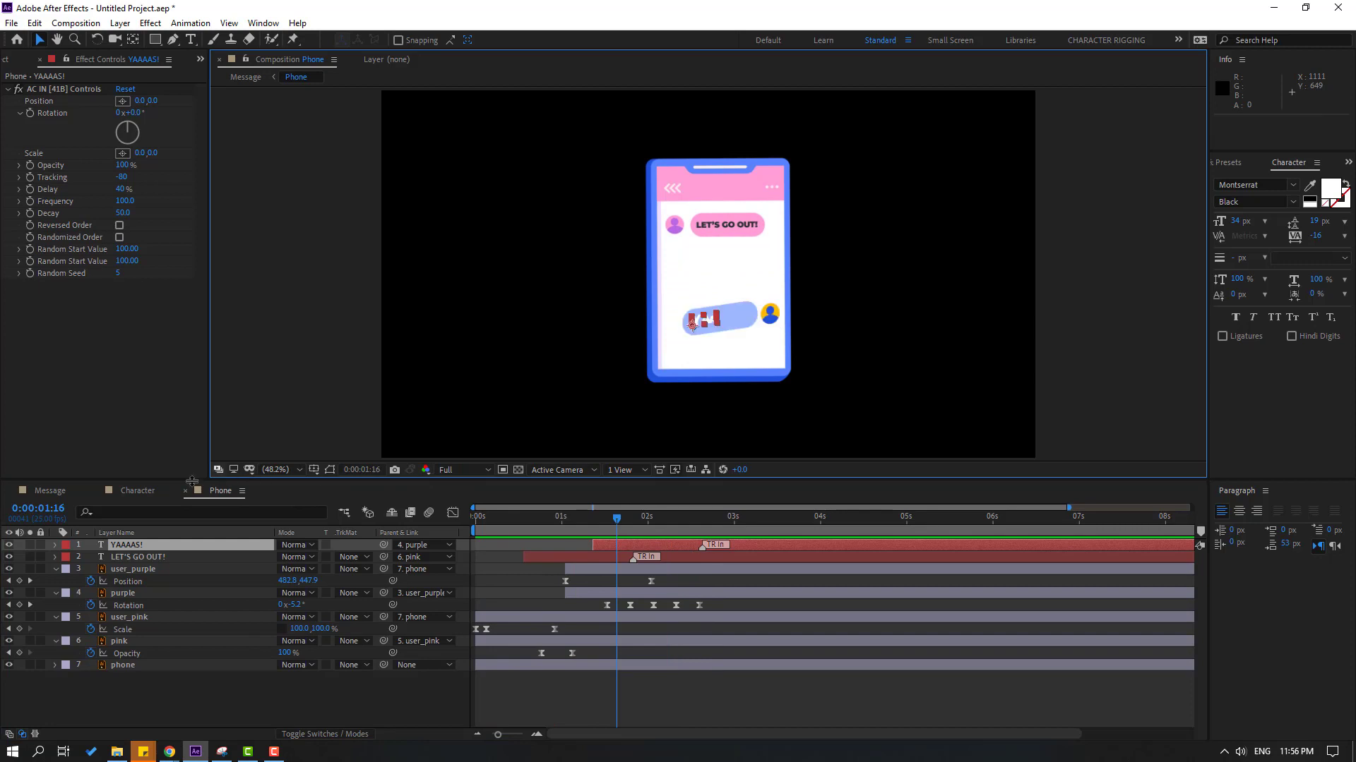
In the Message composition, enlarge the phone, rotate it to -19°, and place it beside the woman, extending past the frame's lower edge
left_click(185, 492)
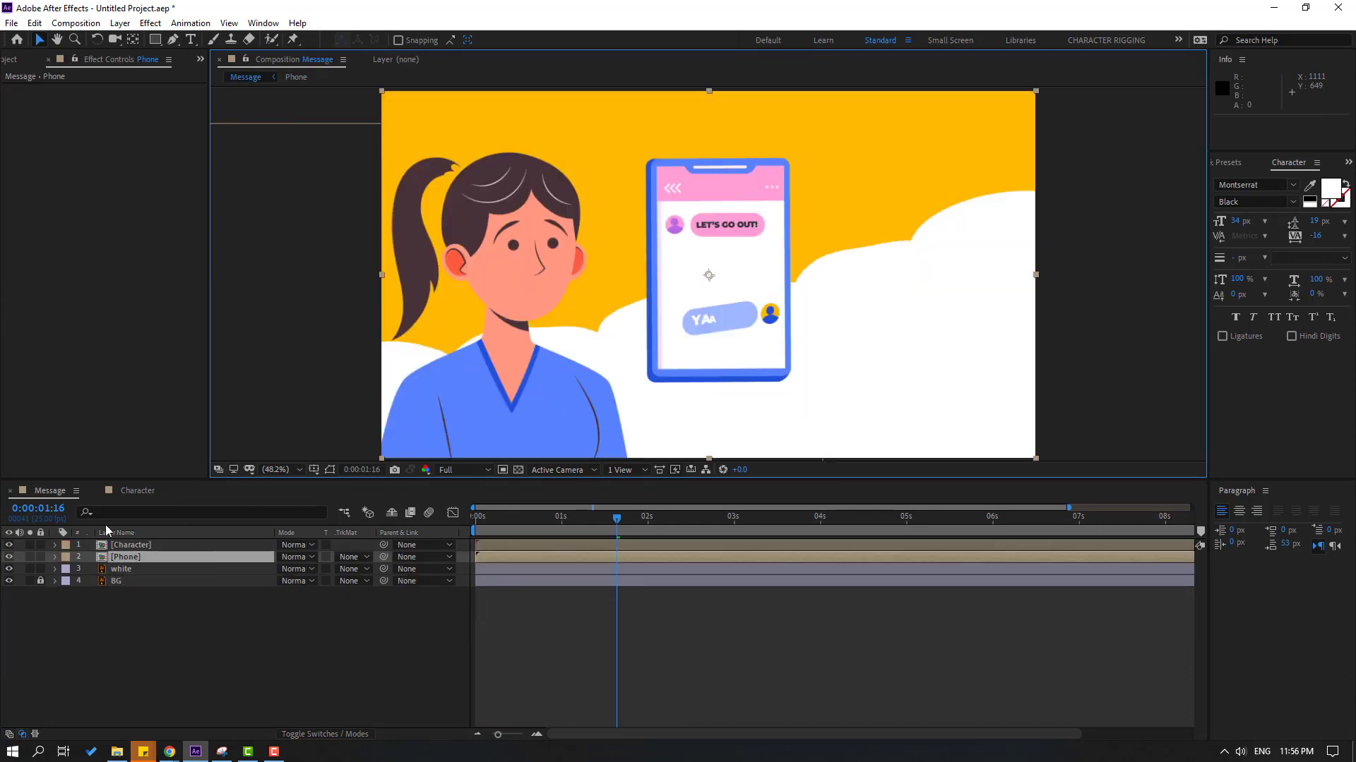
left_click_drag(683, 342, 690, 366)
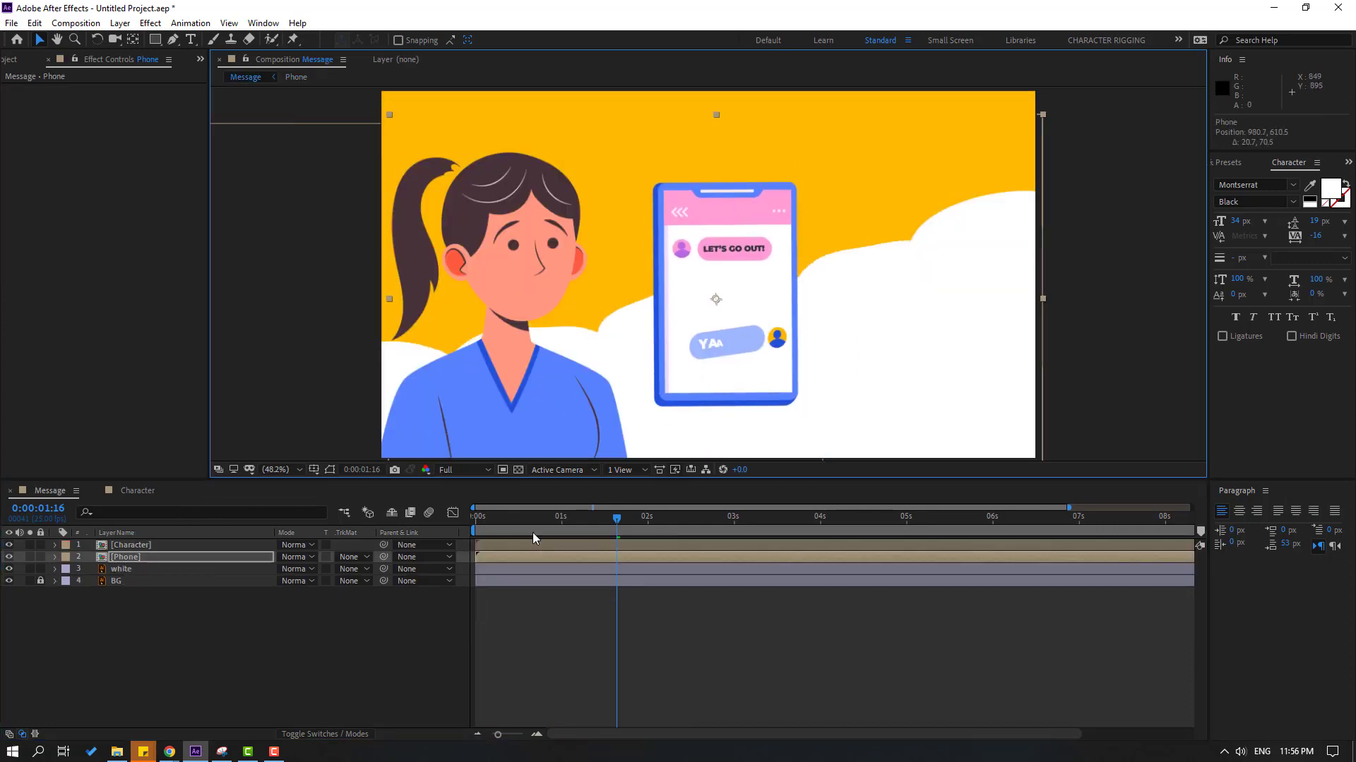
key("s")
mouse_move(304, 570)
left_mouse_down()
mouse_move(321, 572)
mouse_move(286, 573)
left_mouse_up()
key("r")
left_click_drag(775, 350, 983, 444)
left_click_drag(517, 518, 725, 526)
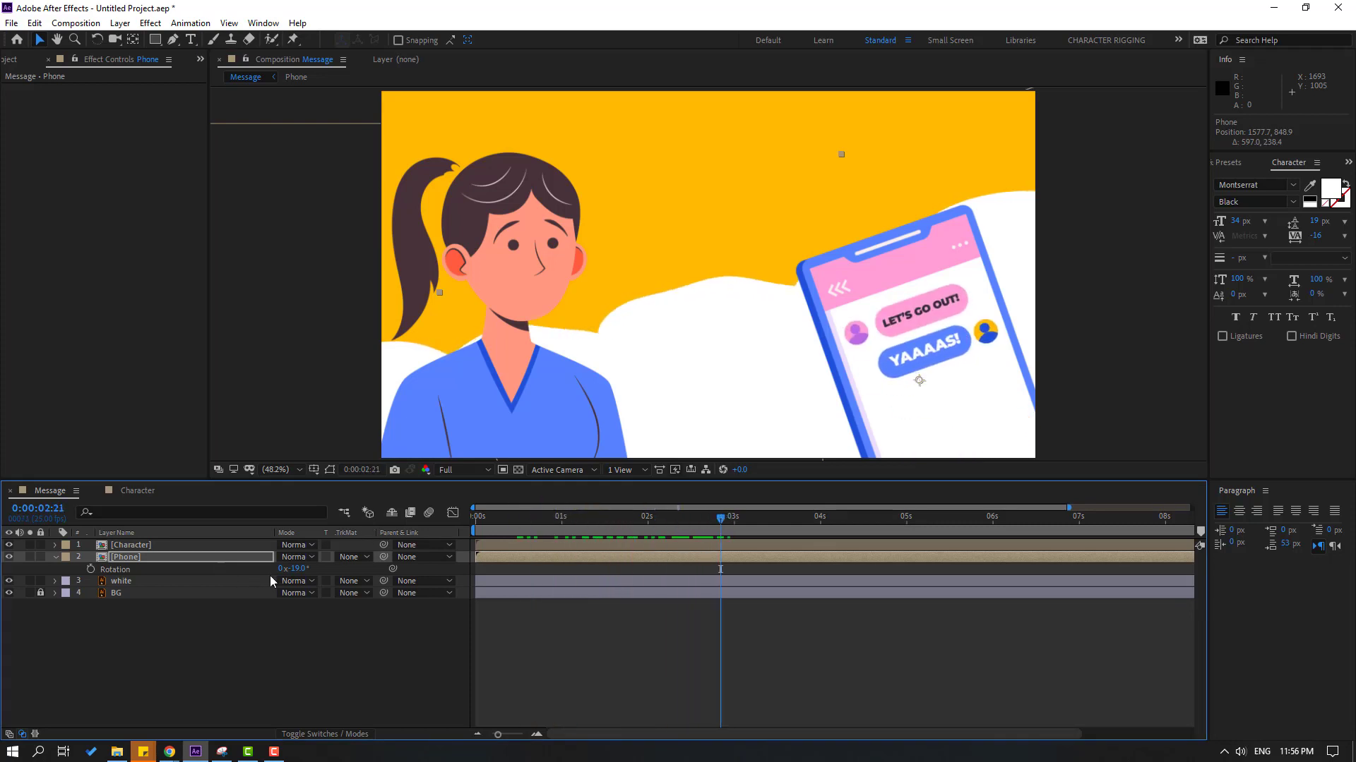
left_click_drag(293, 573, 335, 573)
left_click_drag(943, 266, 918, 274)
Keyframe the phone's position from below the frame at 0:00 to its place beside the woman at about 0:00:00:23
left_click_drag(635, 518, 428, 541)
key("p")
left_click_drag(778, 251, 940, 548)
Apply Easy Ease to both phone position keyframes, reshape the speed graph for a fast entrance with a slow finish, and preview
left_click_drag(567, 573, 383, 590)
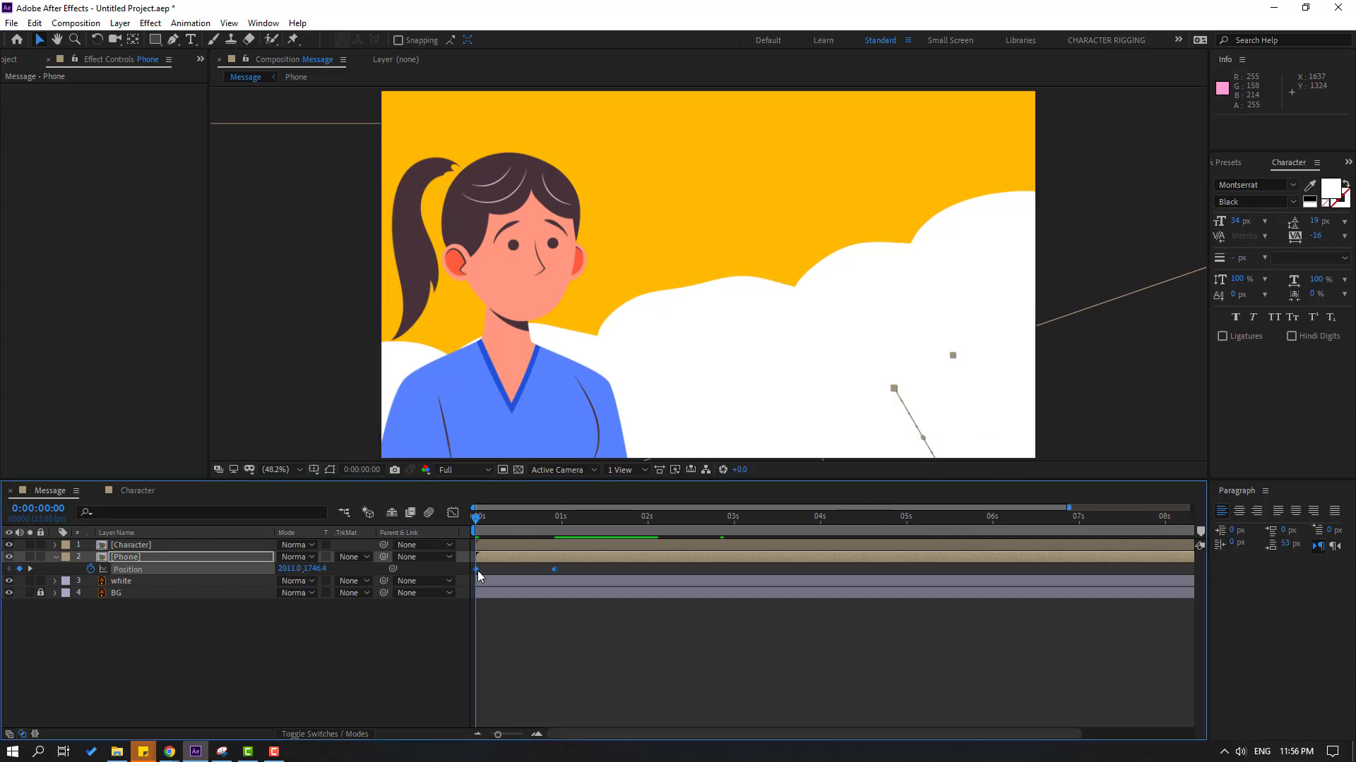
right_click(478, 570)
mouse_move(565, 560)
left_click(696, 607)
left_click(452, 513)
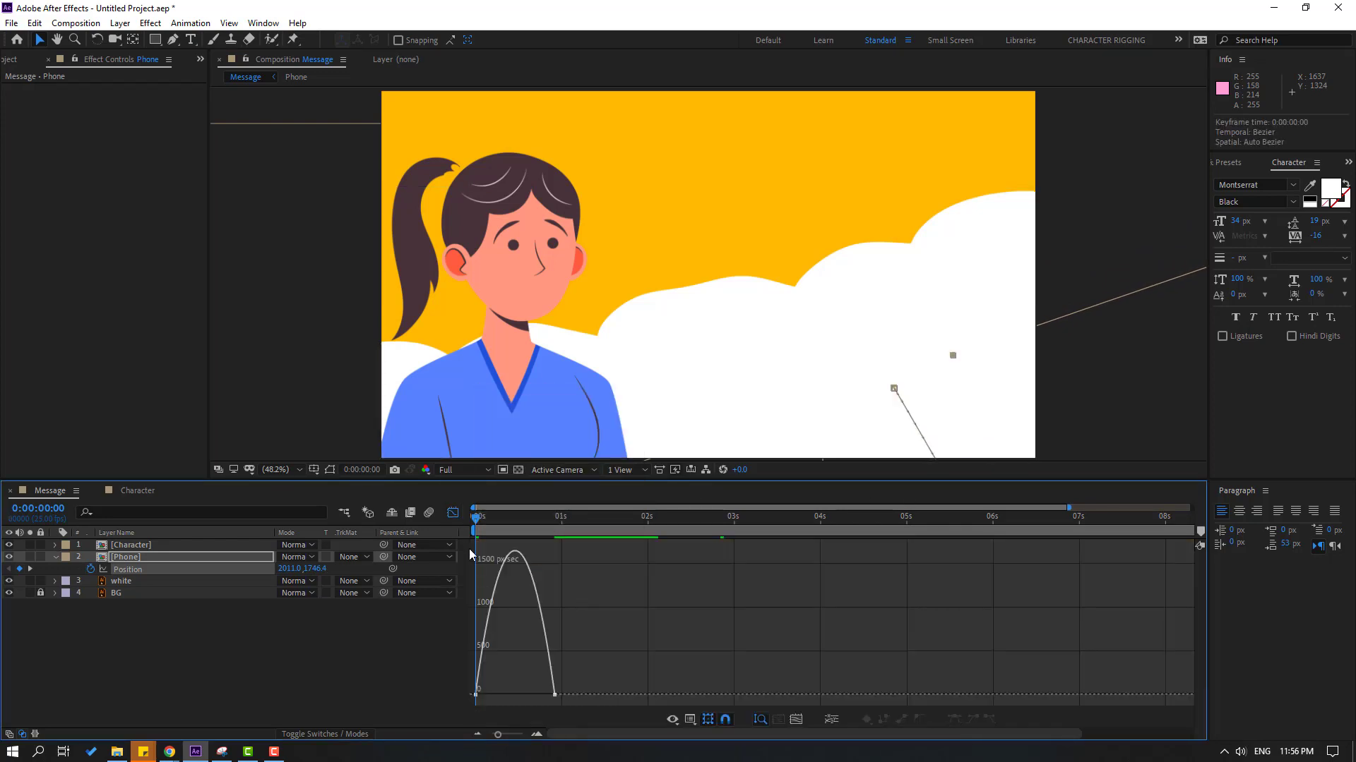
left_click(554, 695)
left_click_drag(529, 695, 518, 697)
key("space")
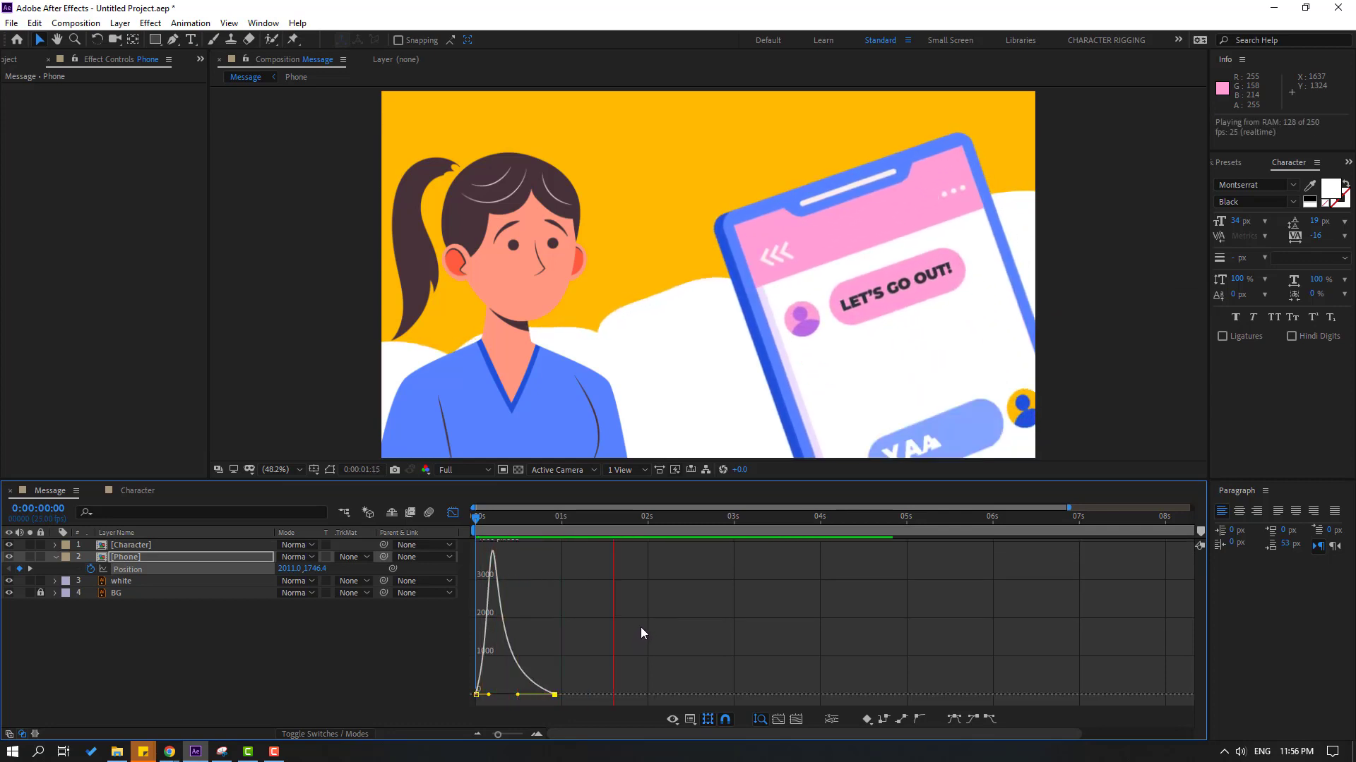
Refine the phone's position speed curve, delay its last position keyframe to about 0:00:01:08, and preview the entrance
left_click_drag(488, 695, 495, 695)
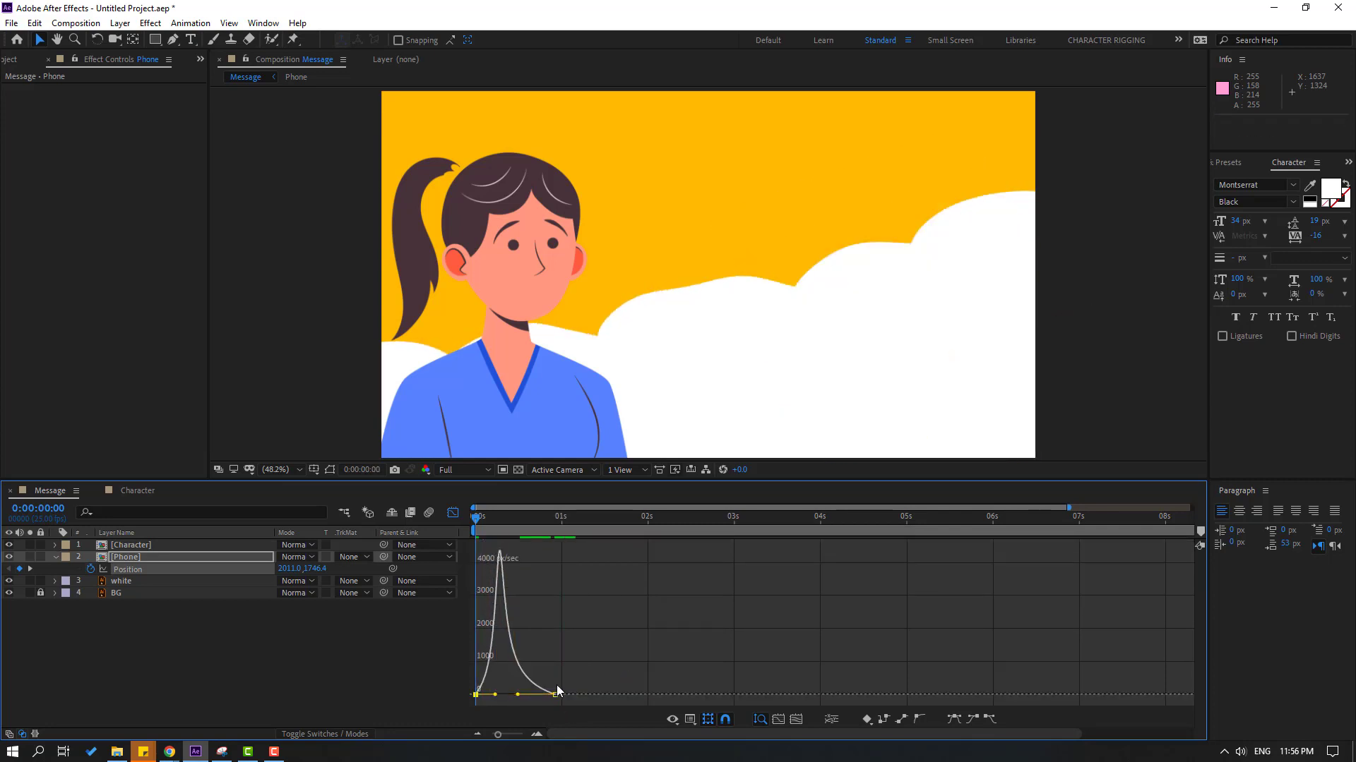
left_click(454, 514)
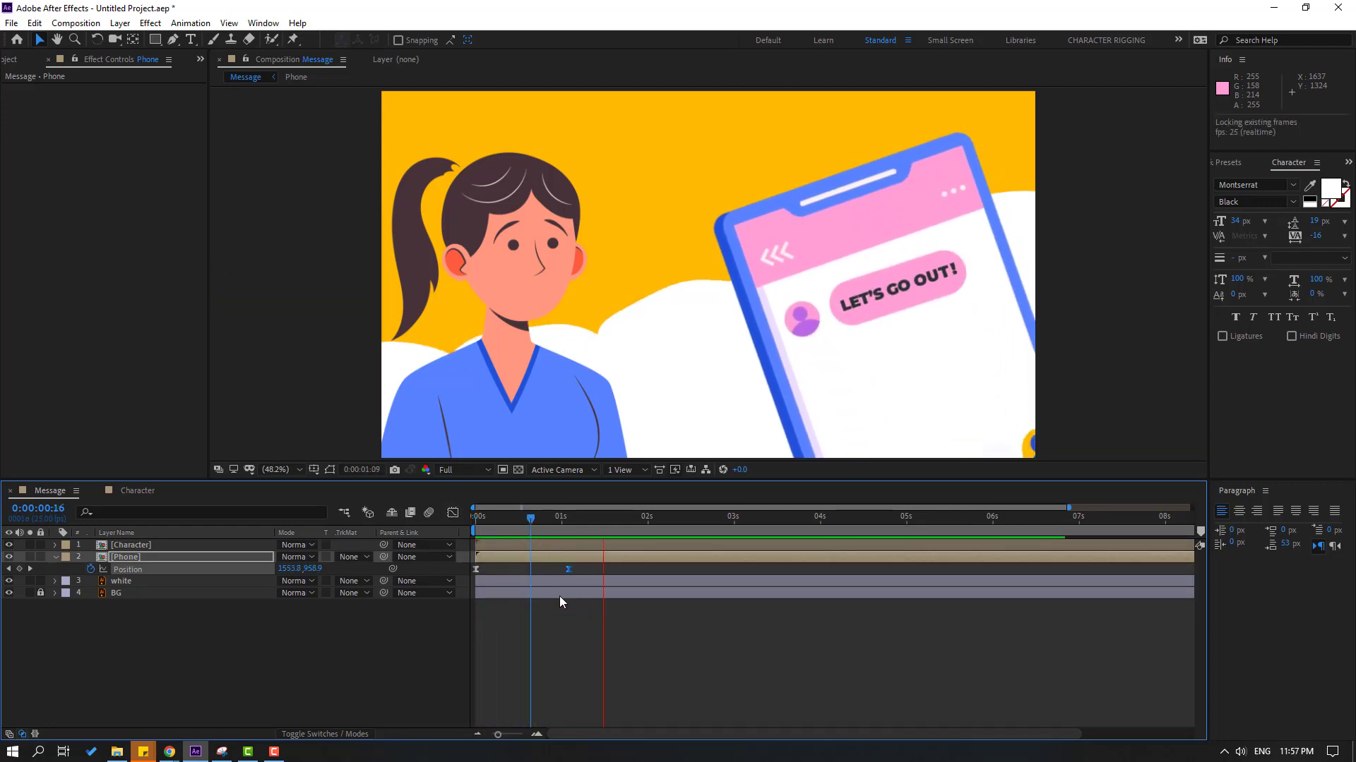
left_click_drag(569, 569, 588, 571)
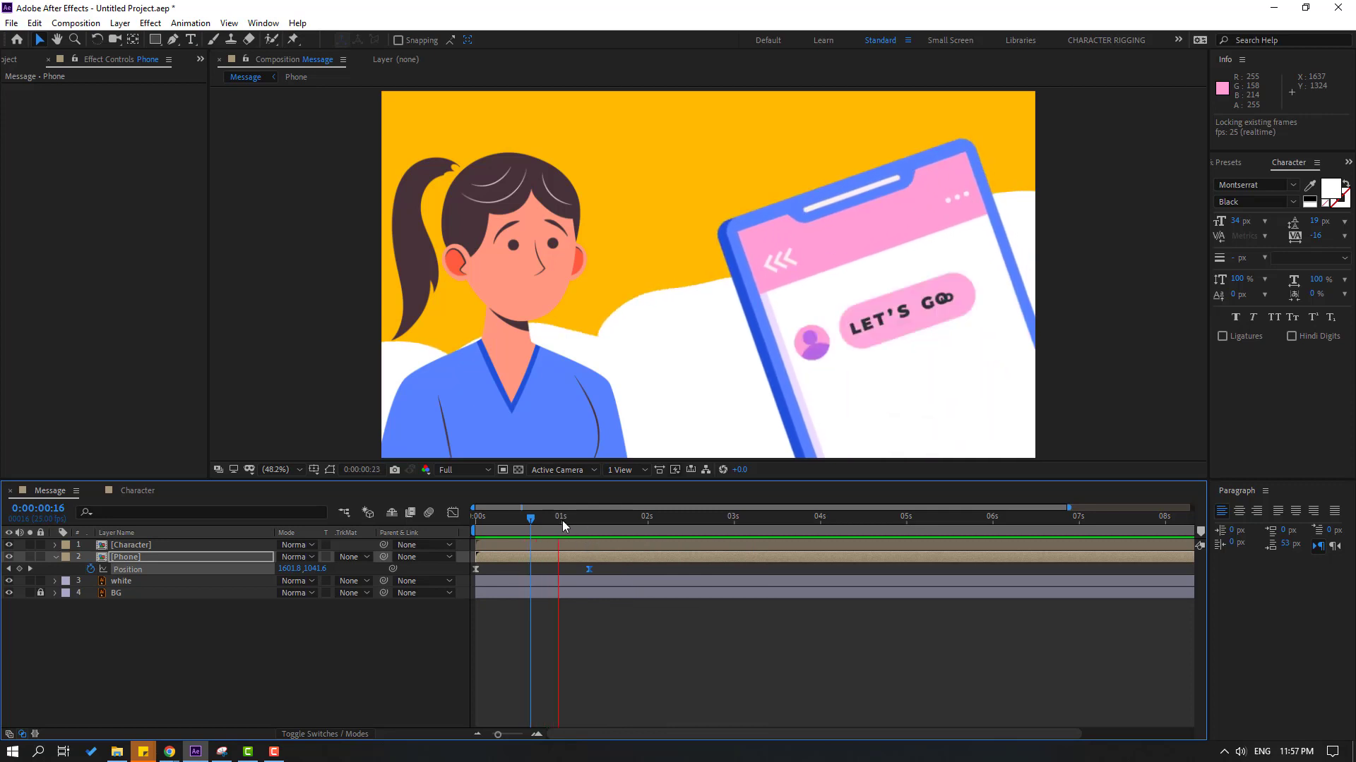
key("space")
left_click(531, 528)
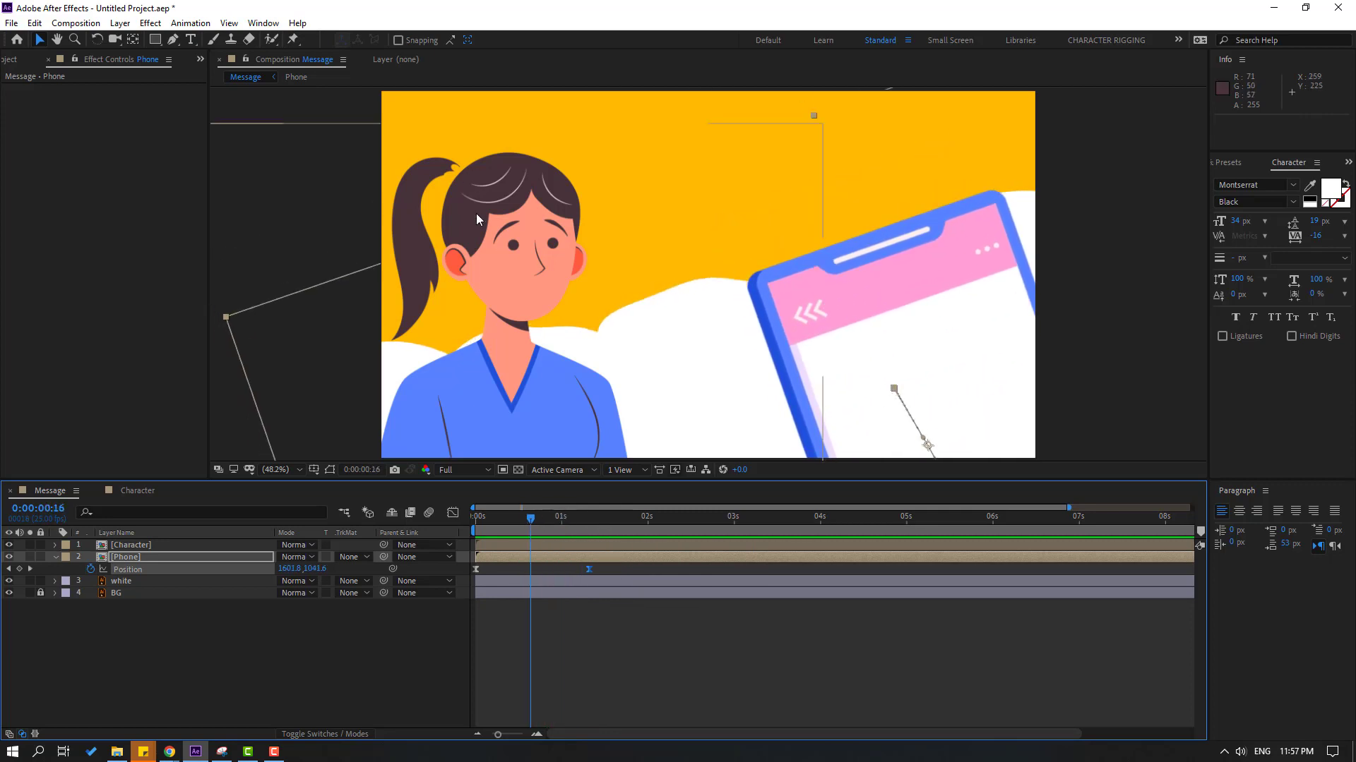
Open the Character composition at 0:00 and parent the eyes, eyebrown, face, ear_right and ear_rightr layers to the head layer
left_click(164, 646)
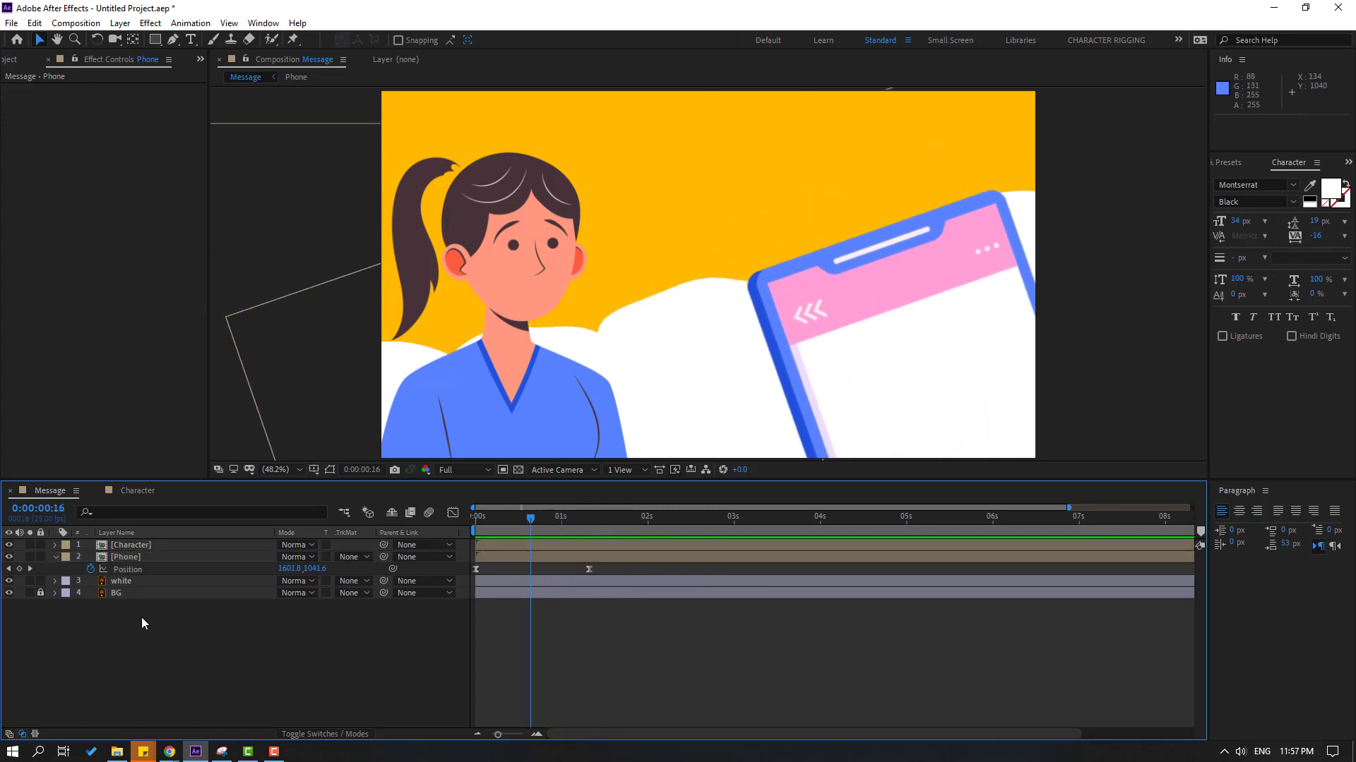
double_click(131, 550)
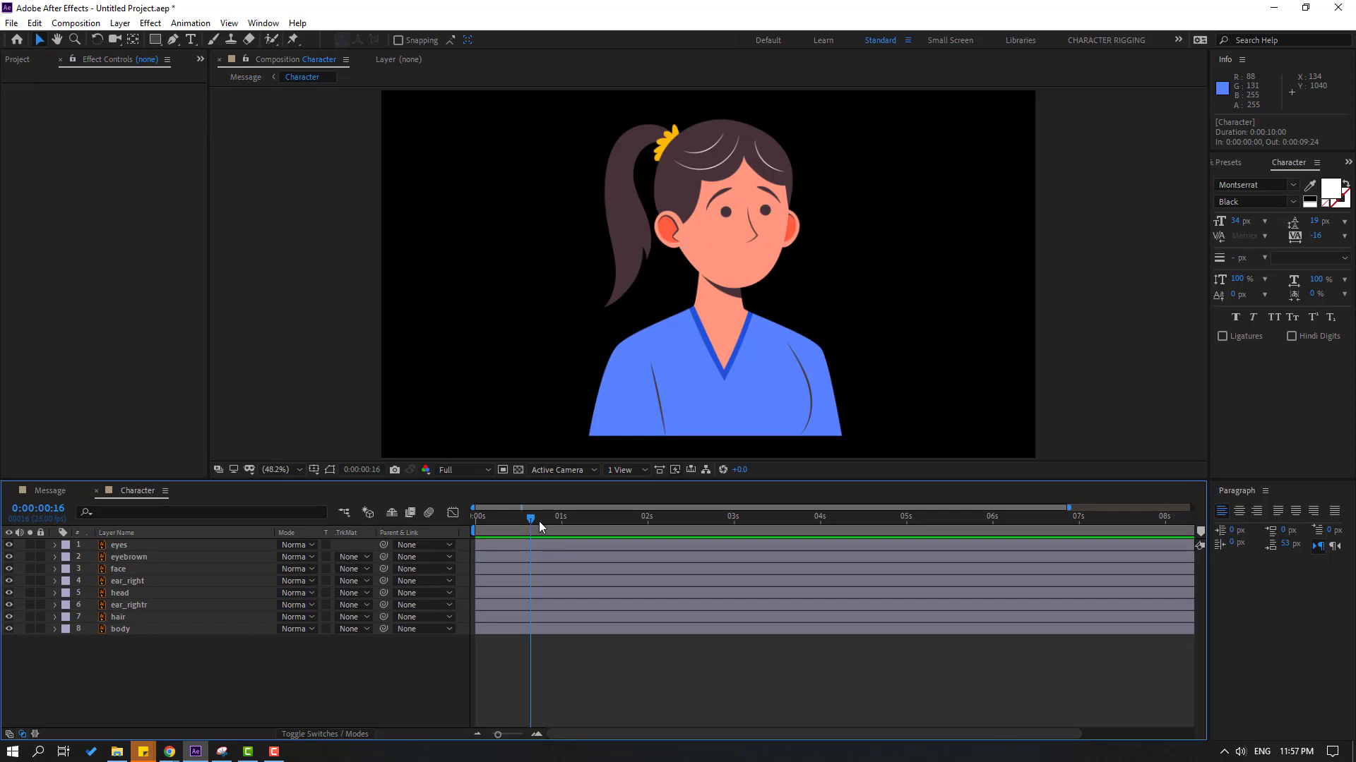
left_click_drag(490, 521, 470, 523)
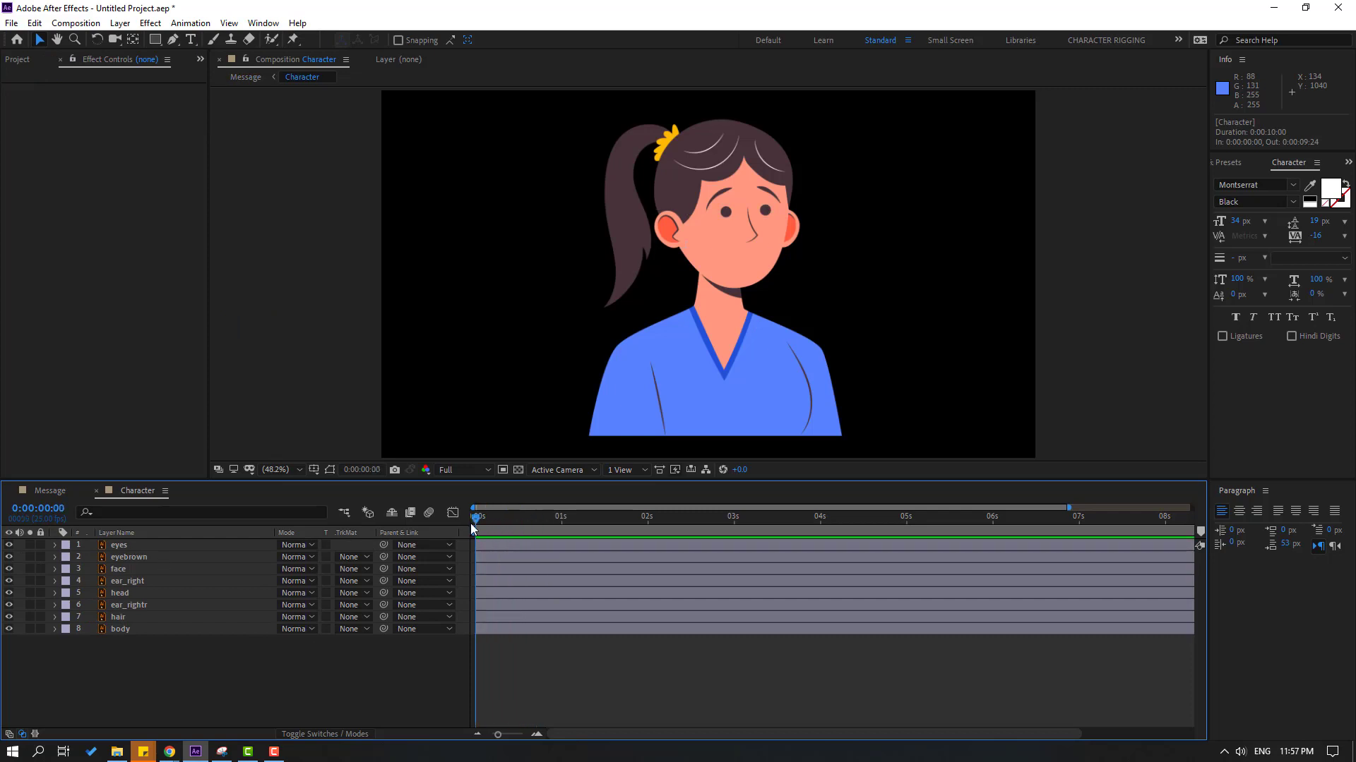
left_click(117, 547)
left_click(134, 556, "ctrl")
left_click(141, 567, "ctrl")
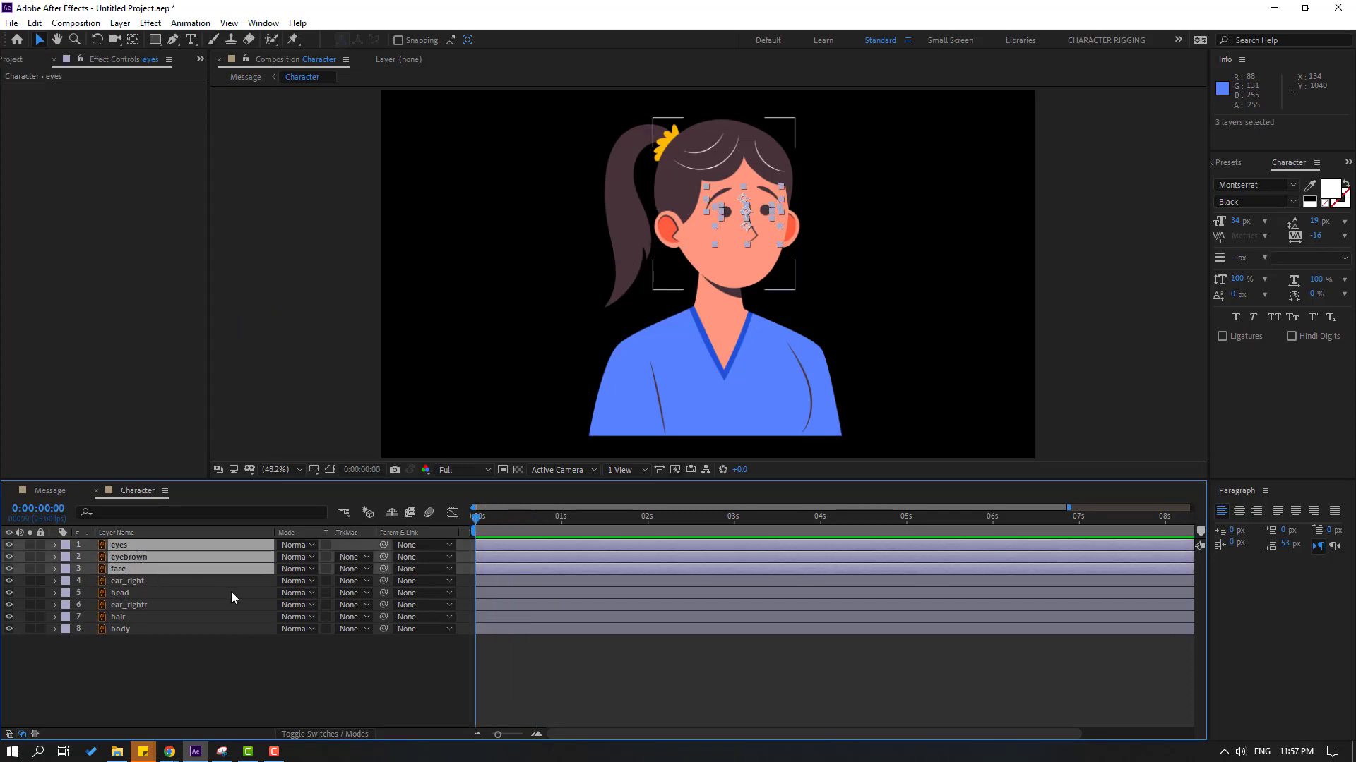
left_click(151, 586, "ctrl")
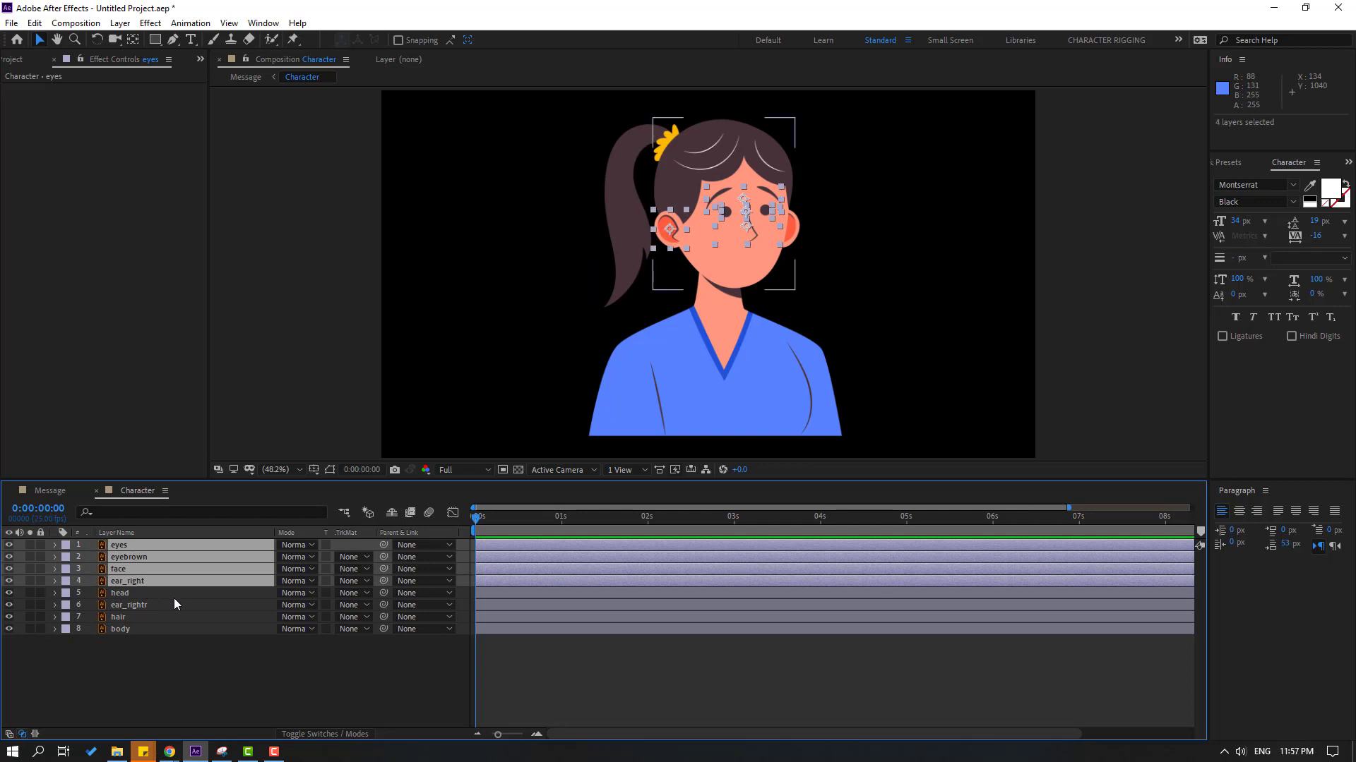
left_click(136, 610, "ctrl")
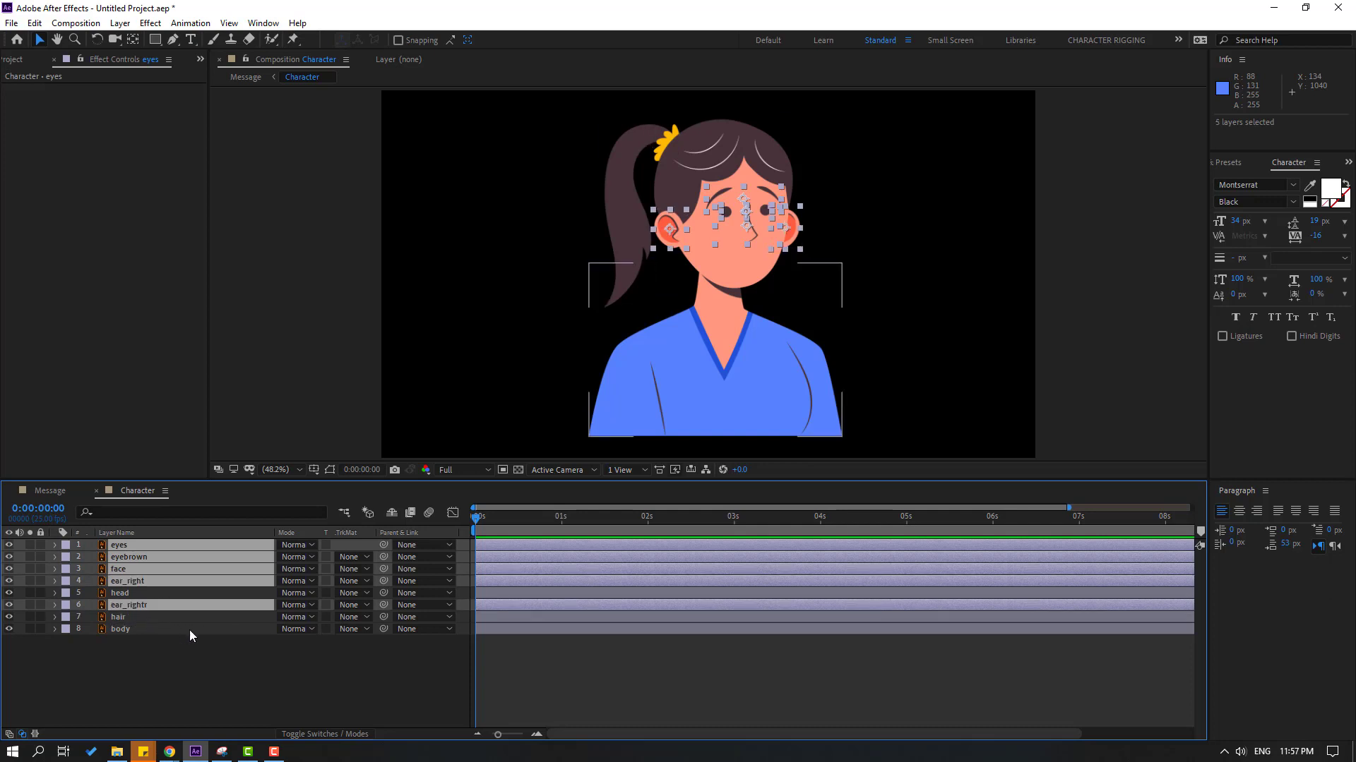
left_click_drag(383, 545, 151, 593)
Parent the head layer to the body layer and the hair layer to the head layer
left_click_drag(386, 594, 134, 629)
left_click(116, 616)
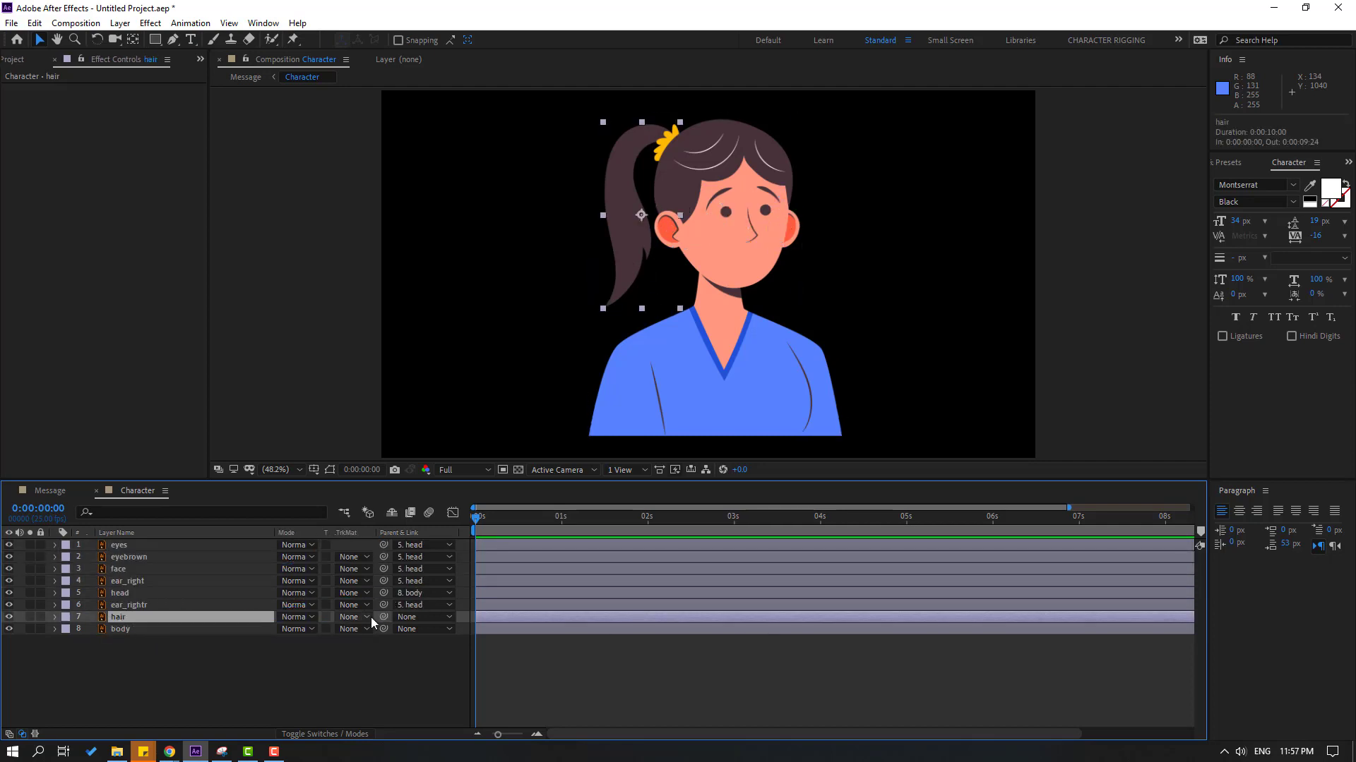
left_click_drag(384, 617, 138, 593)
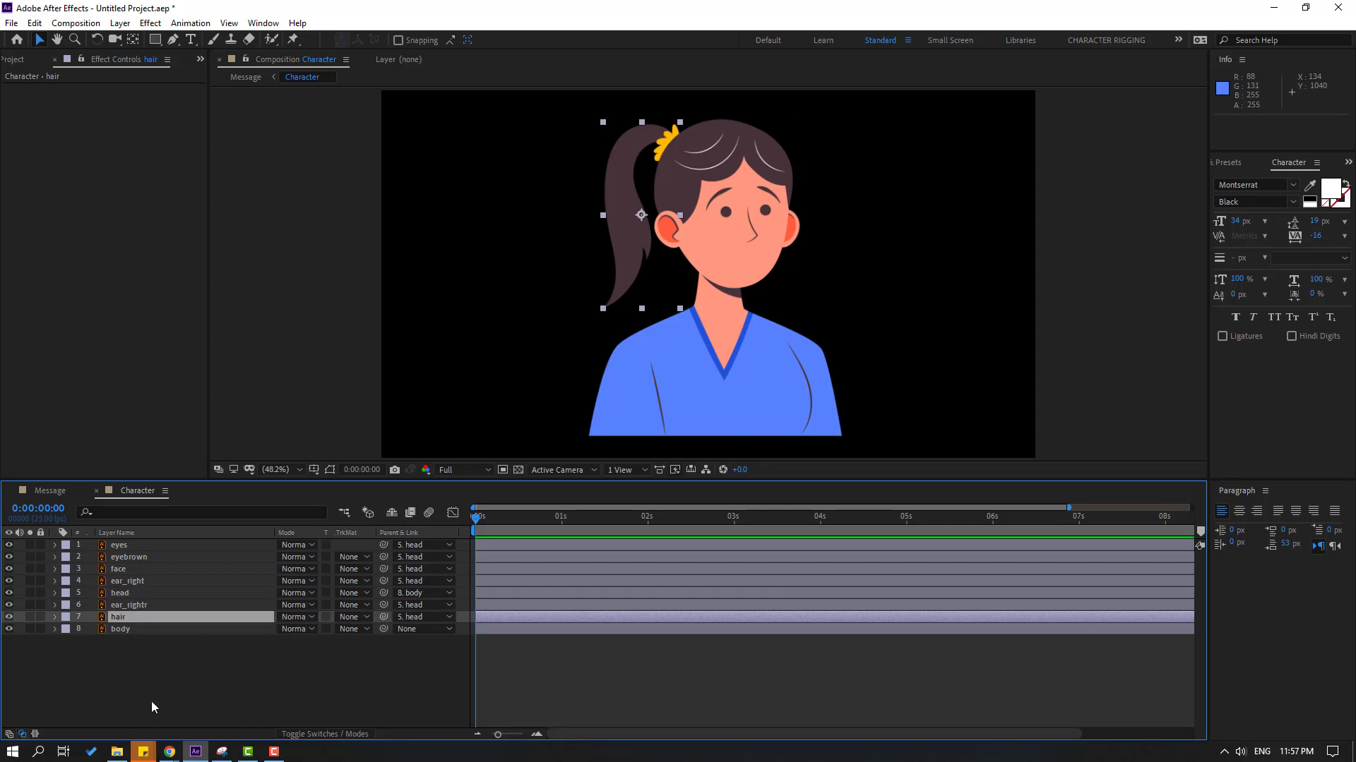
left_click(150, 684)
Isolate the head layer, move its anchor point to the bottom of the chin, and show the other layers again
left_click(103, 595)
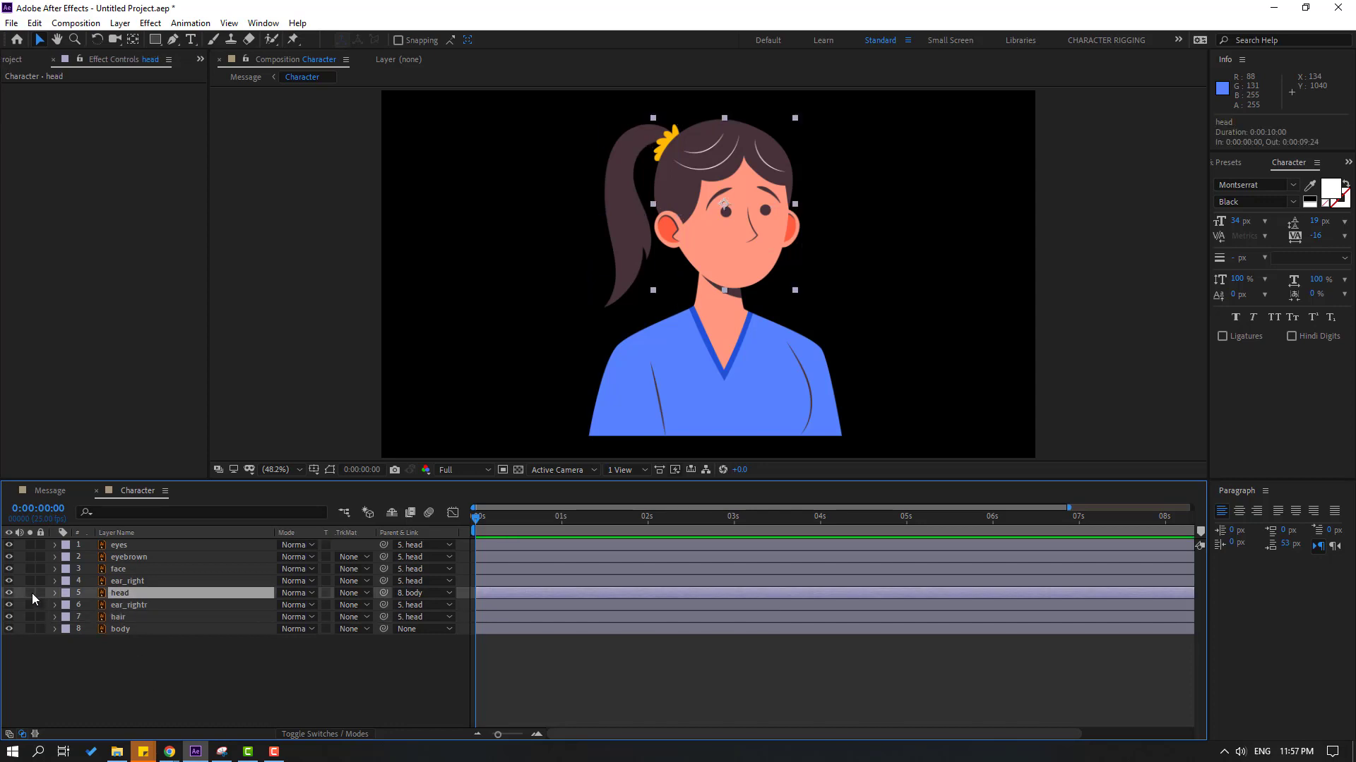
left_click(30, 593)
scroll(772, 293, "up", 3)
left_click_drag(807, 225, 709, 289)
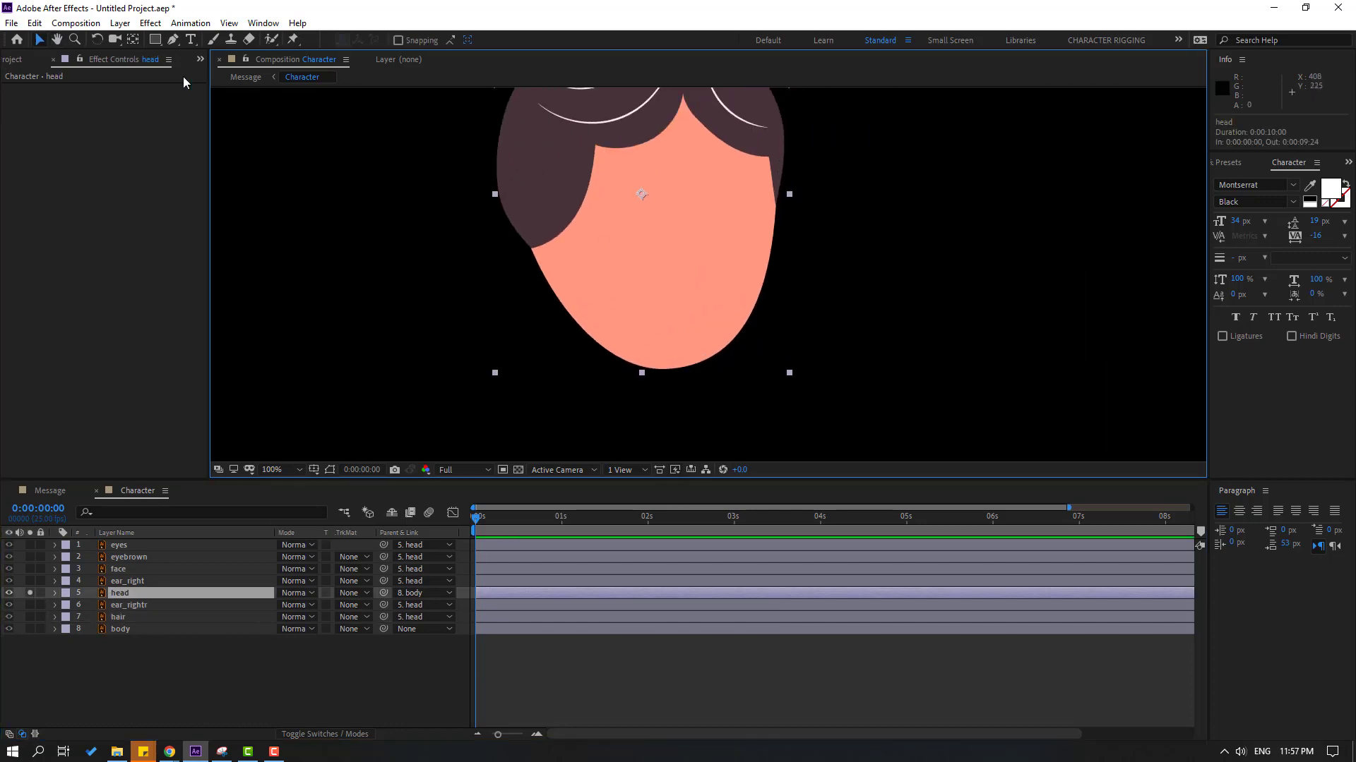
left_click(133, 39)
left_click_drag(645, 194, 666, 361)
left_click(45, 42)
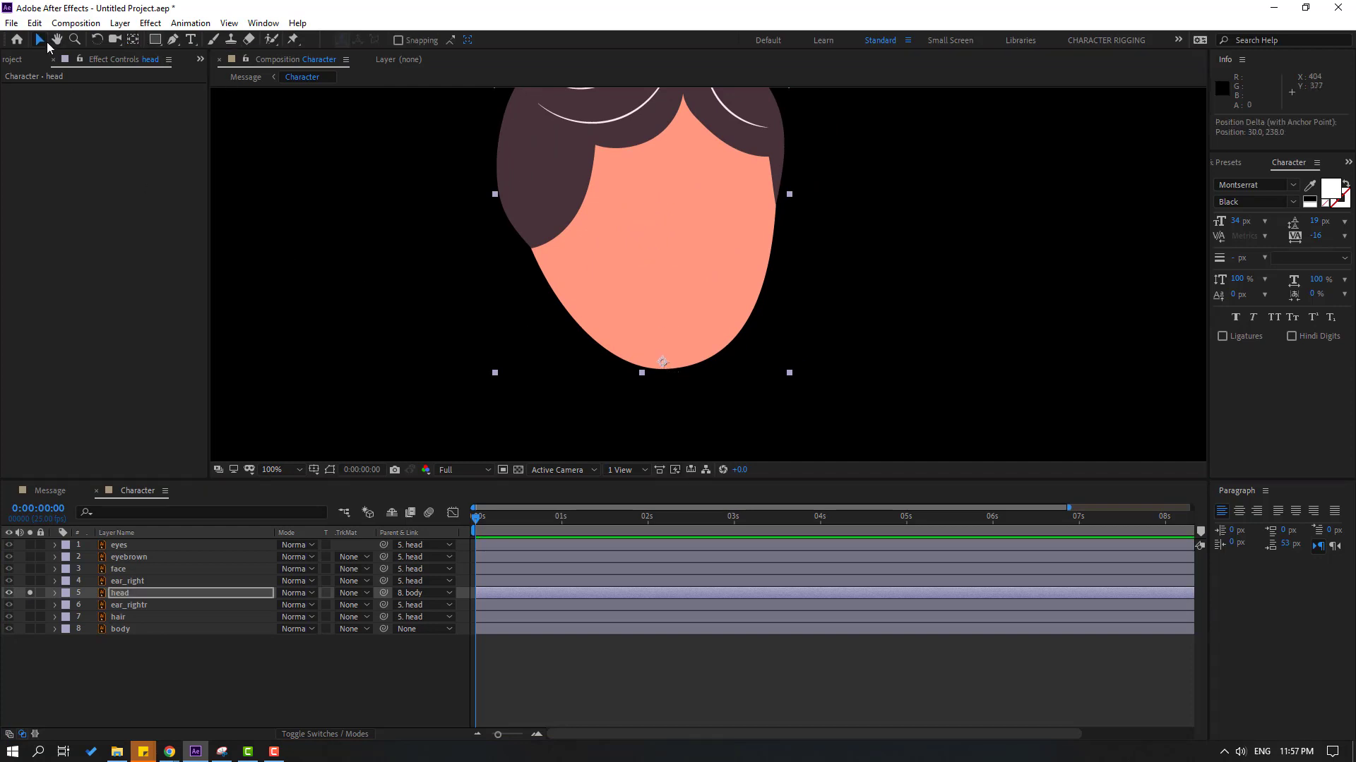
left_click(30, 593)
key("comma")
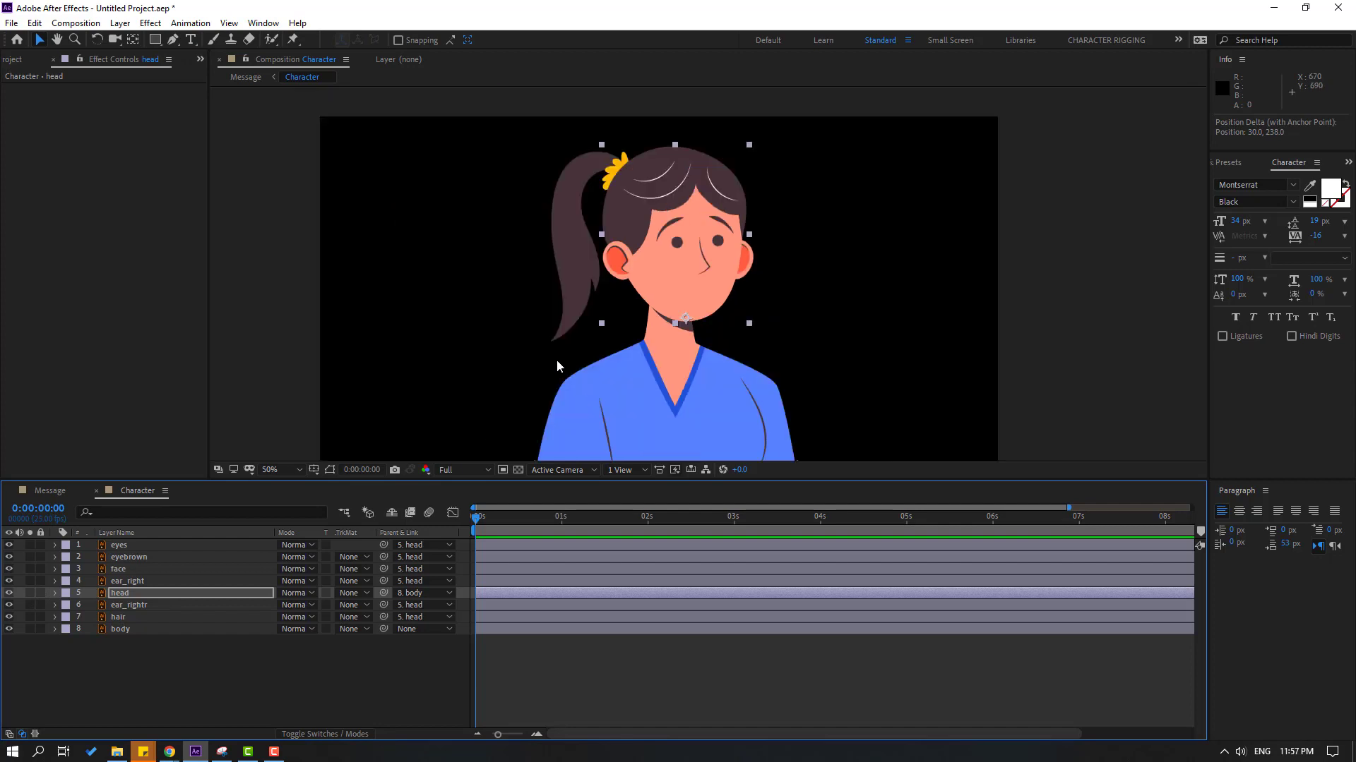
Reveal the head layer's rotation and shift its anchor point slightly sideways to where the jaw meets the neck
key("r")
key("y")
left_click_drag(685, 318, 669, 316)
left_click(38, 43)
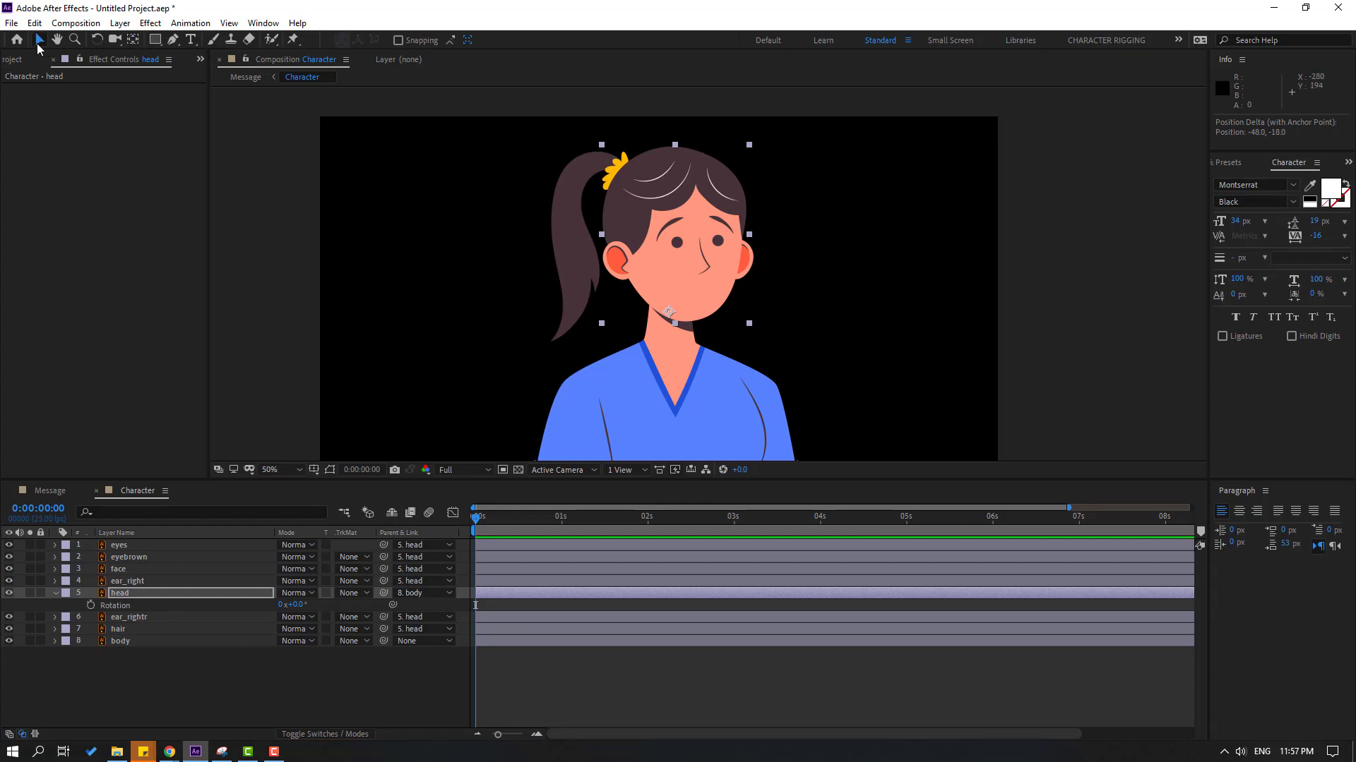
Keyframe the head's rotation at -7° at 0:00, 10° at 0:00:00:10, 10° held at about 0:00:01:04, and -3° at 0:00:01:14
left_click(91, 605)
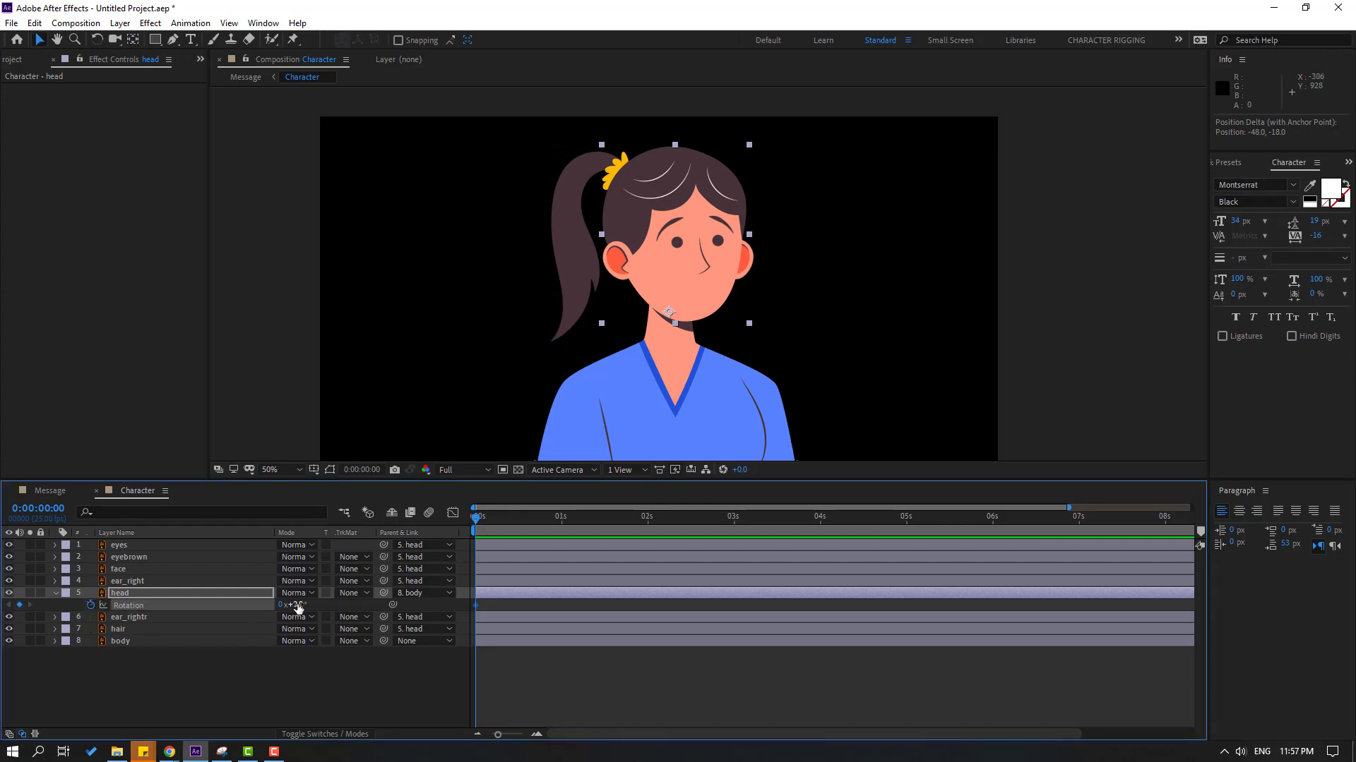
left_click_drag(296, 608, 290, 607)
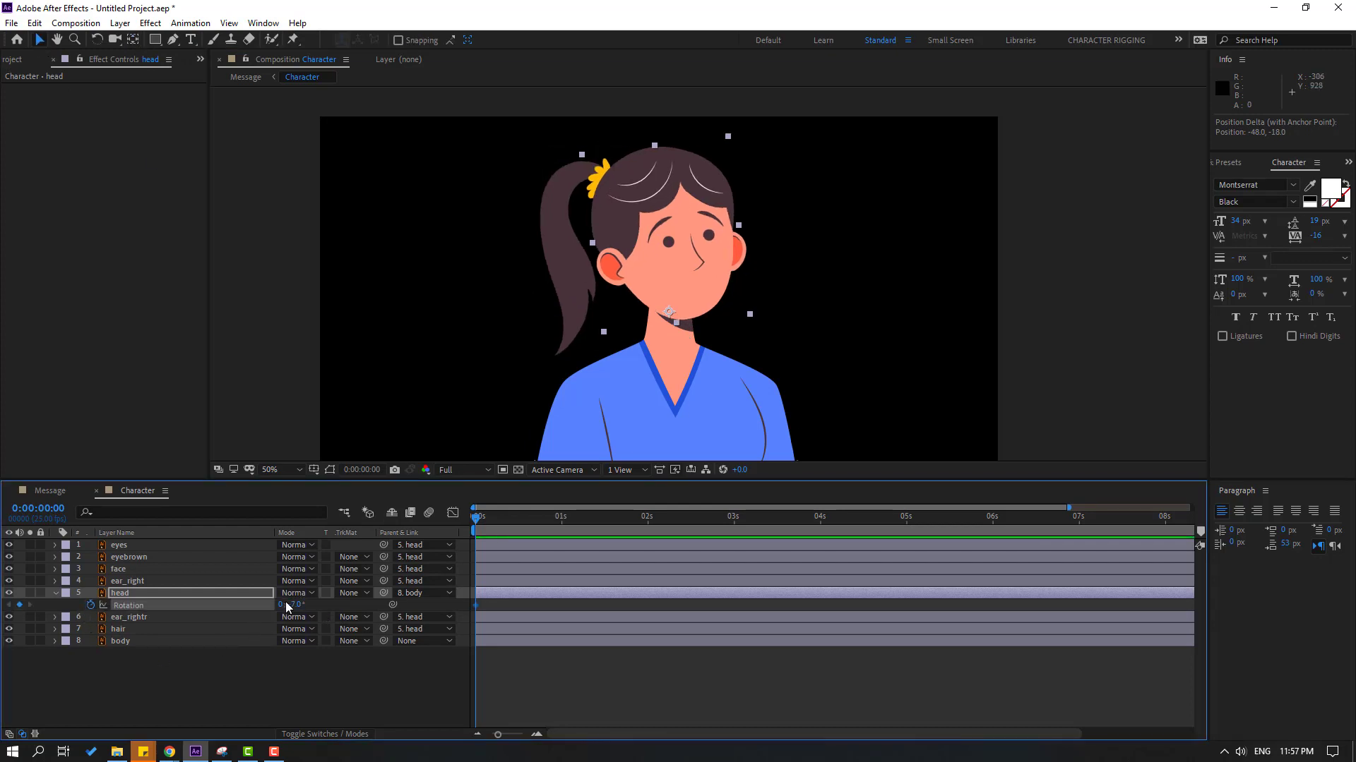
left_click_drag(294, 605, 311, 605)
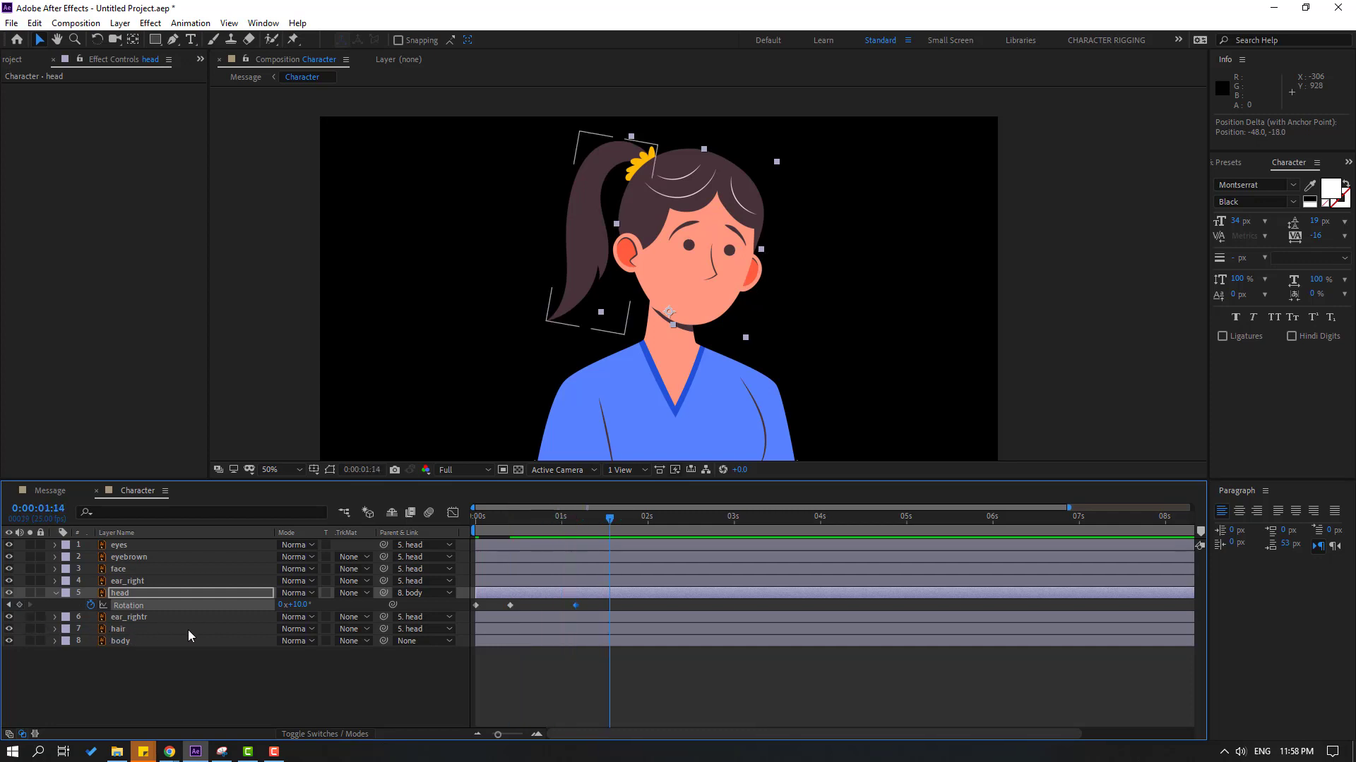
left_click_drag(304, 609, 296, 605)
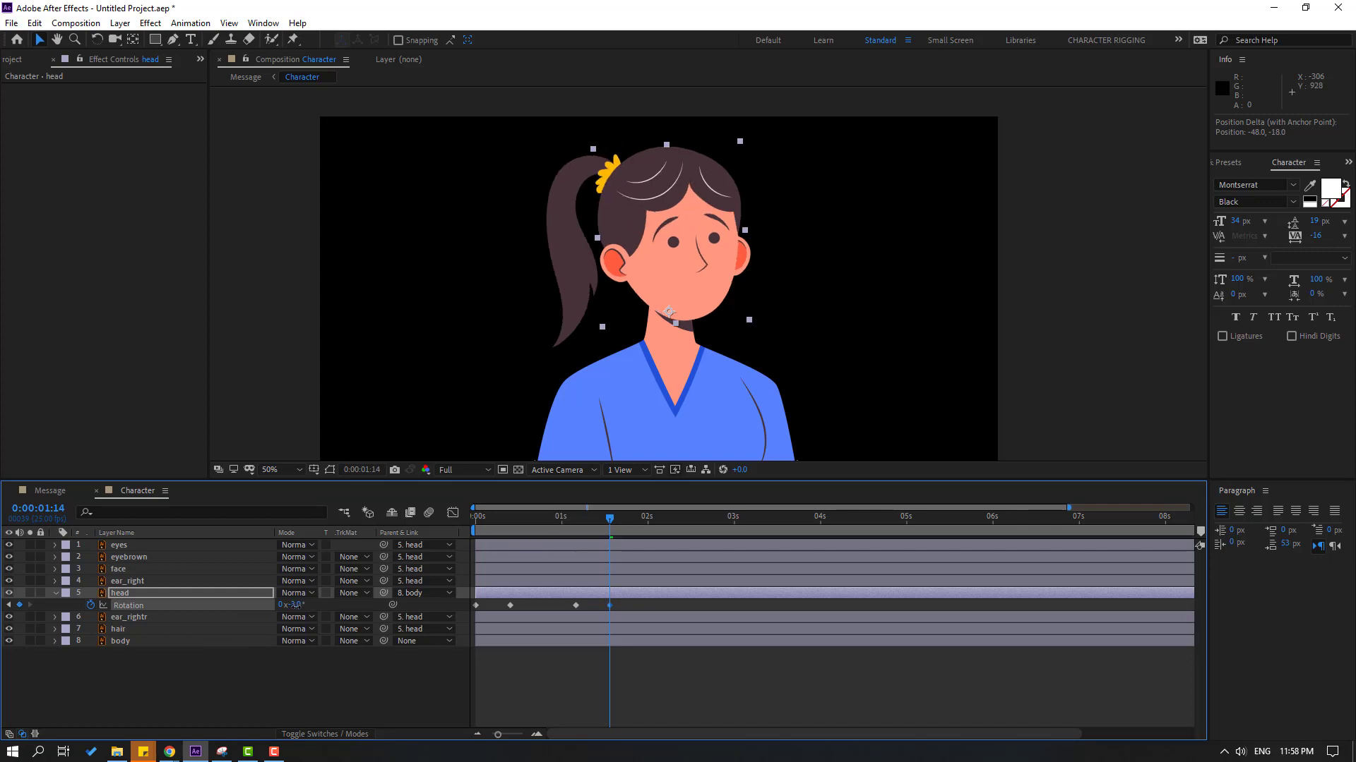
Apply Easy Ease to all four head rotation keyframes, preview the motion, and delay the last two to 0:00:01:10 and about 0:00:01:20
left_click_drag(493, 619, 462, 626)
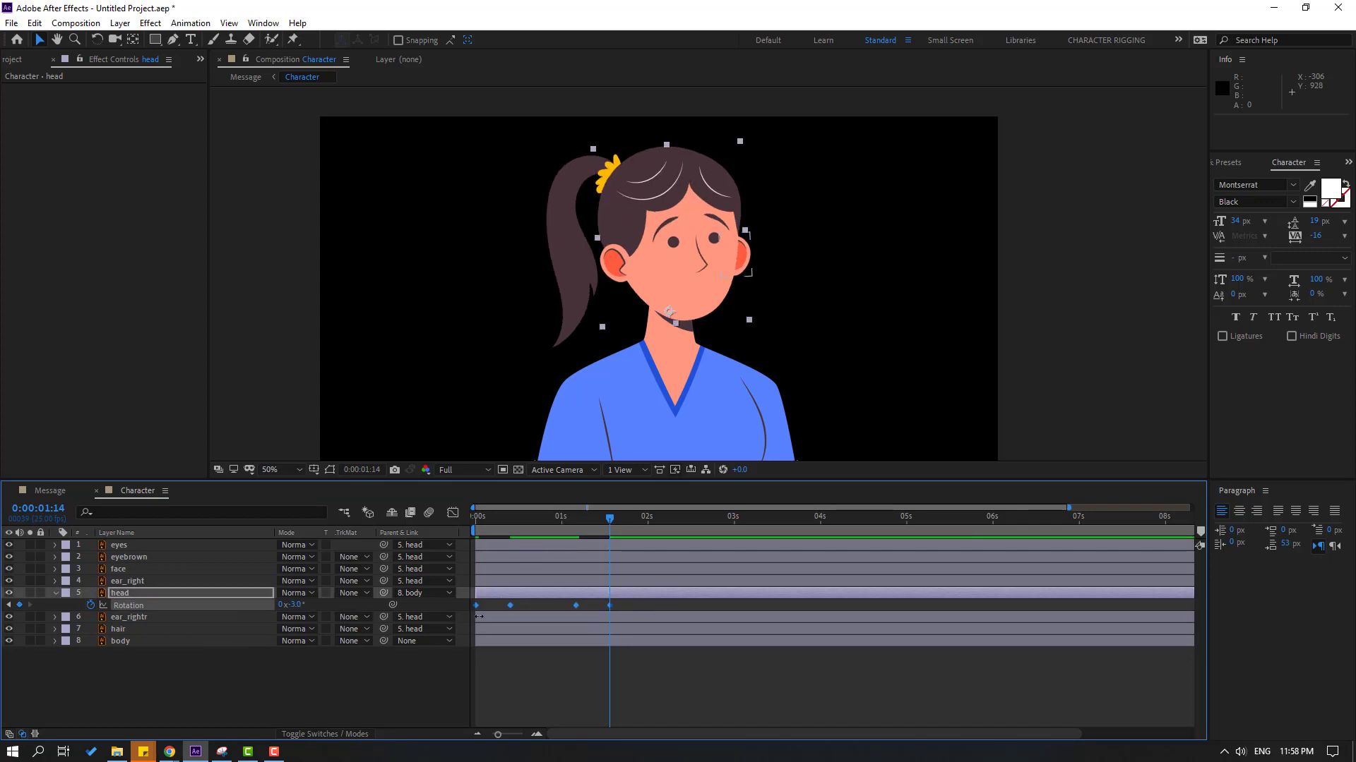
right_click(512, 608)
mouse_move(614, 596)
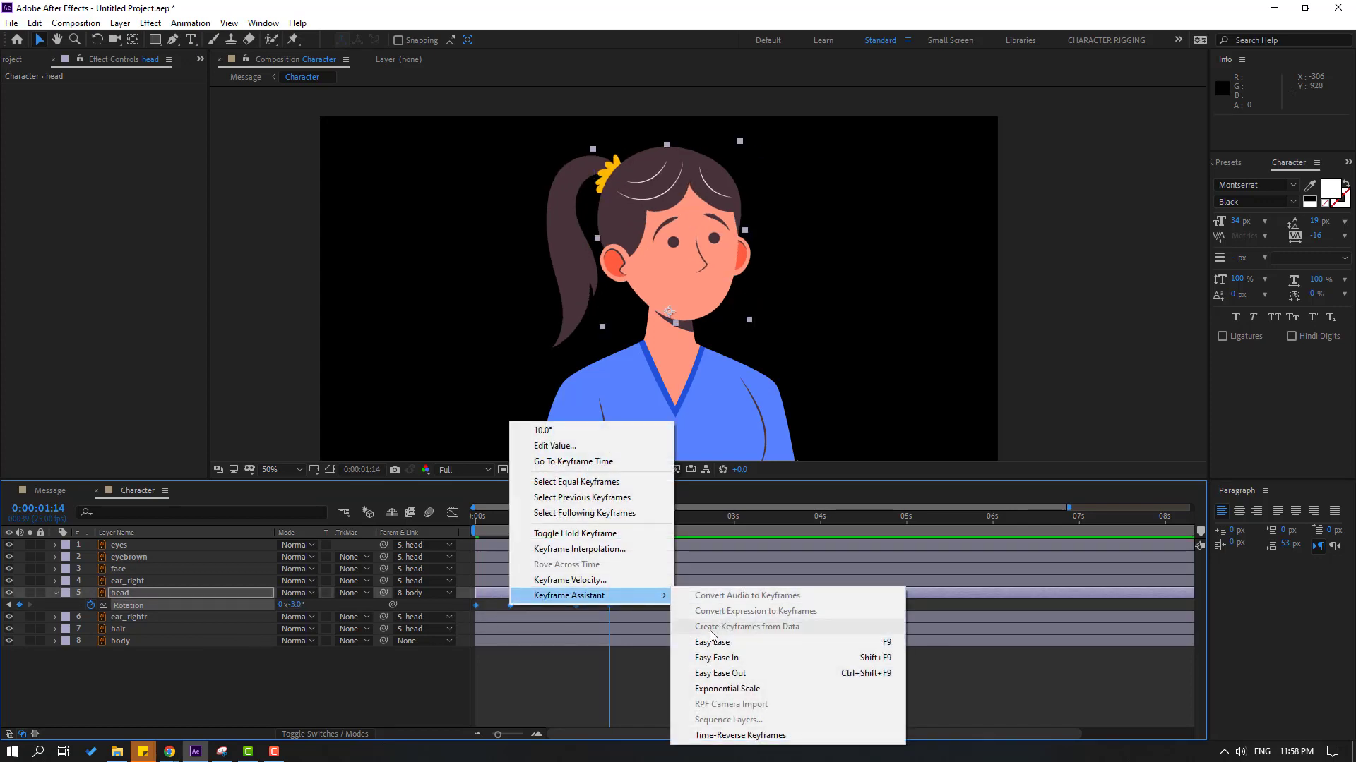
left_click(740, 643)
left_click(690, 683)
key("space")
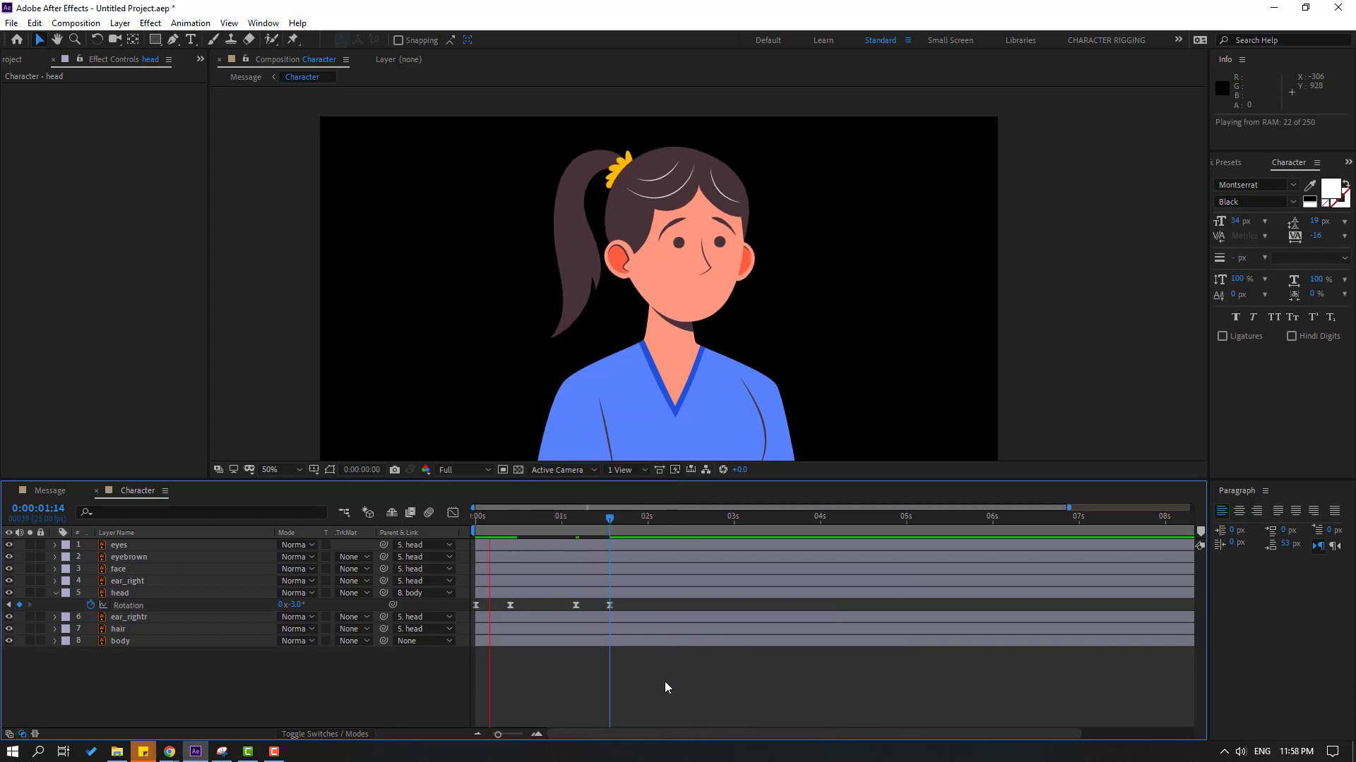
key("space")
mouse_move(639, 615)
left_mouse_down()
mouse_move(568, 600)
mouse_move(626, 612)
left_mouse_up()
Hold the head's rotation with a keyframe at 0:00:02:20 and rotate it to 6° ten frames after that
left_click(710, 522)
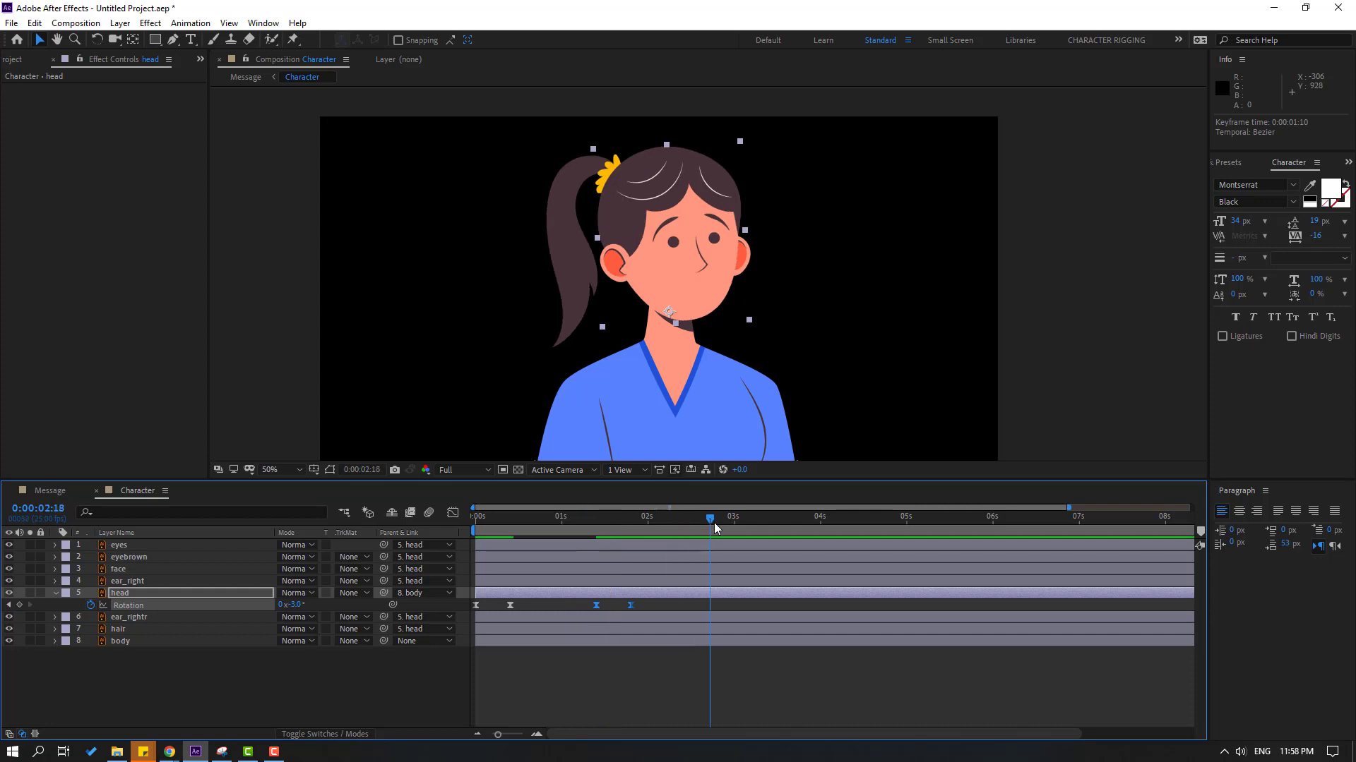
left_click(254, 661)
left_click(19, 605)
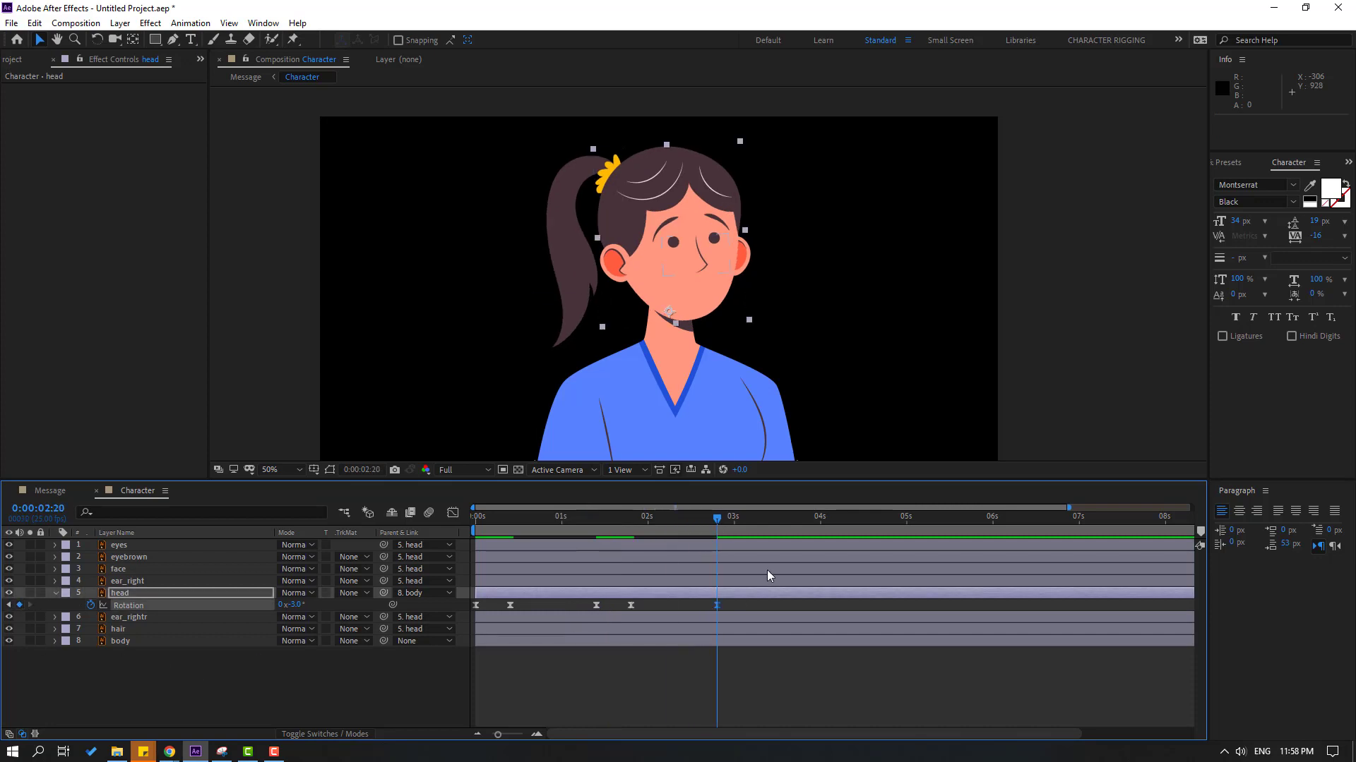
key("shift+Page_Down")
left_click_drag(291, 605, 300, 605)
Copy all six head rotation keyframes and paste them at 0:00:04:04 to repeat the motion
left_click_drag(719, 512, 834, 521)
left_click_drag(783, 600, 432, 630)
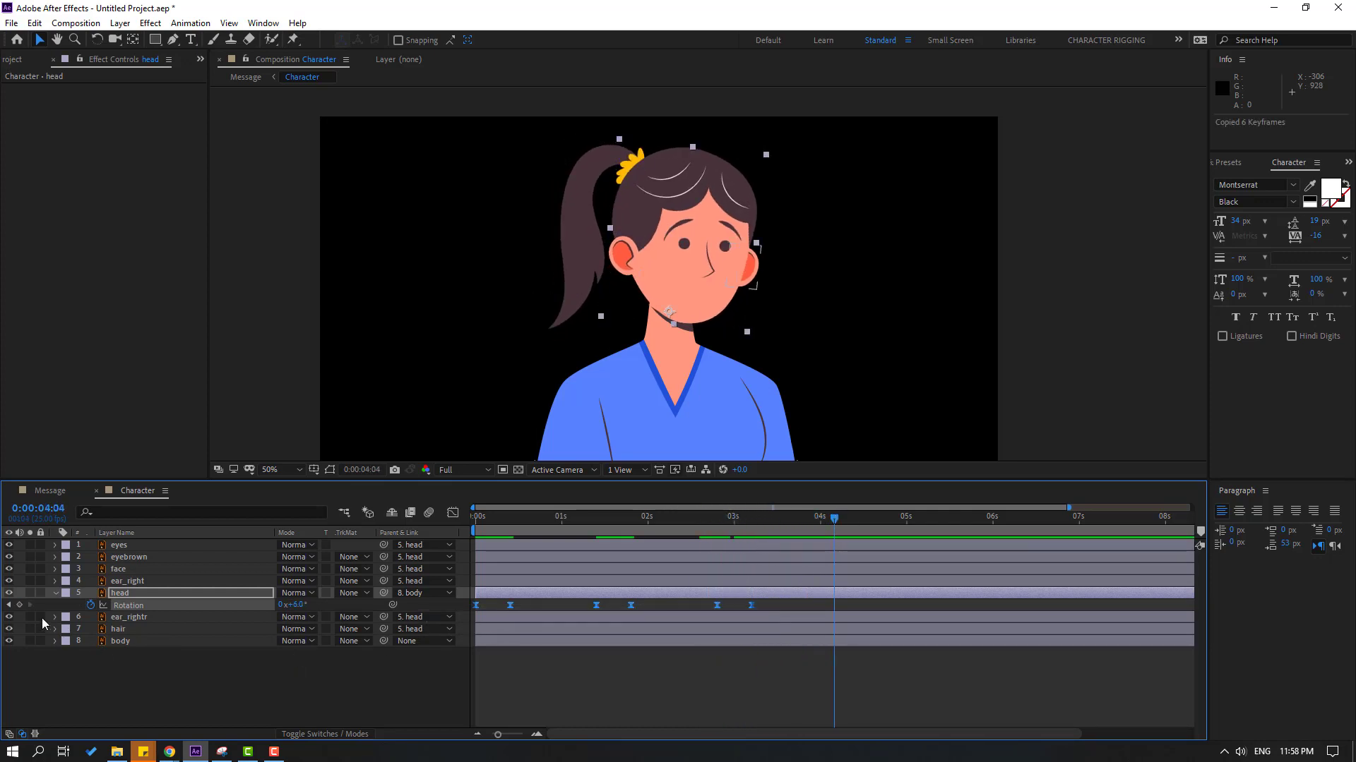
key("ctrl+v")
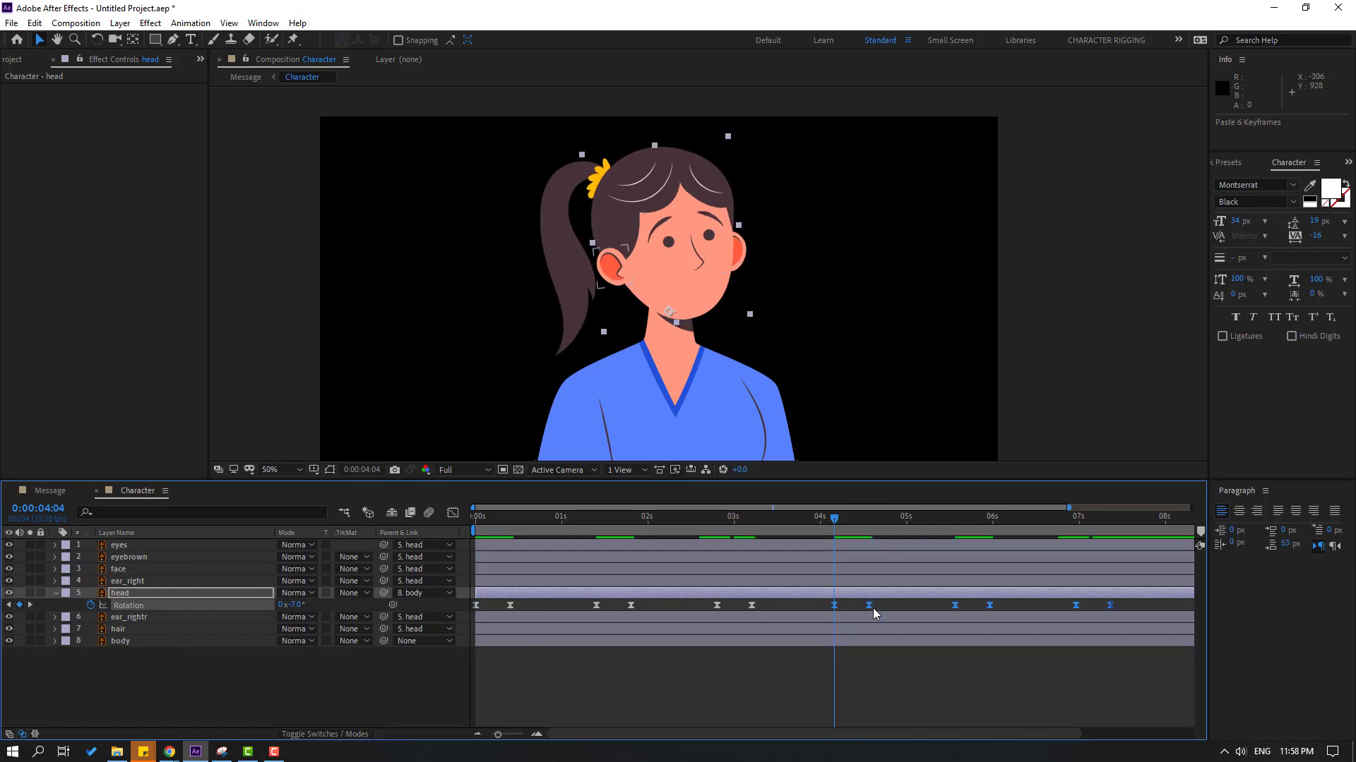
End the work area just after the last head keyframe, at about 0:00:07:13, and trim the composition to it
left_click(1121, 516)
key("n")
right_click(1103, 530)
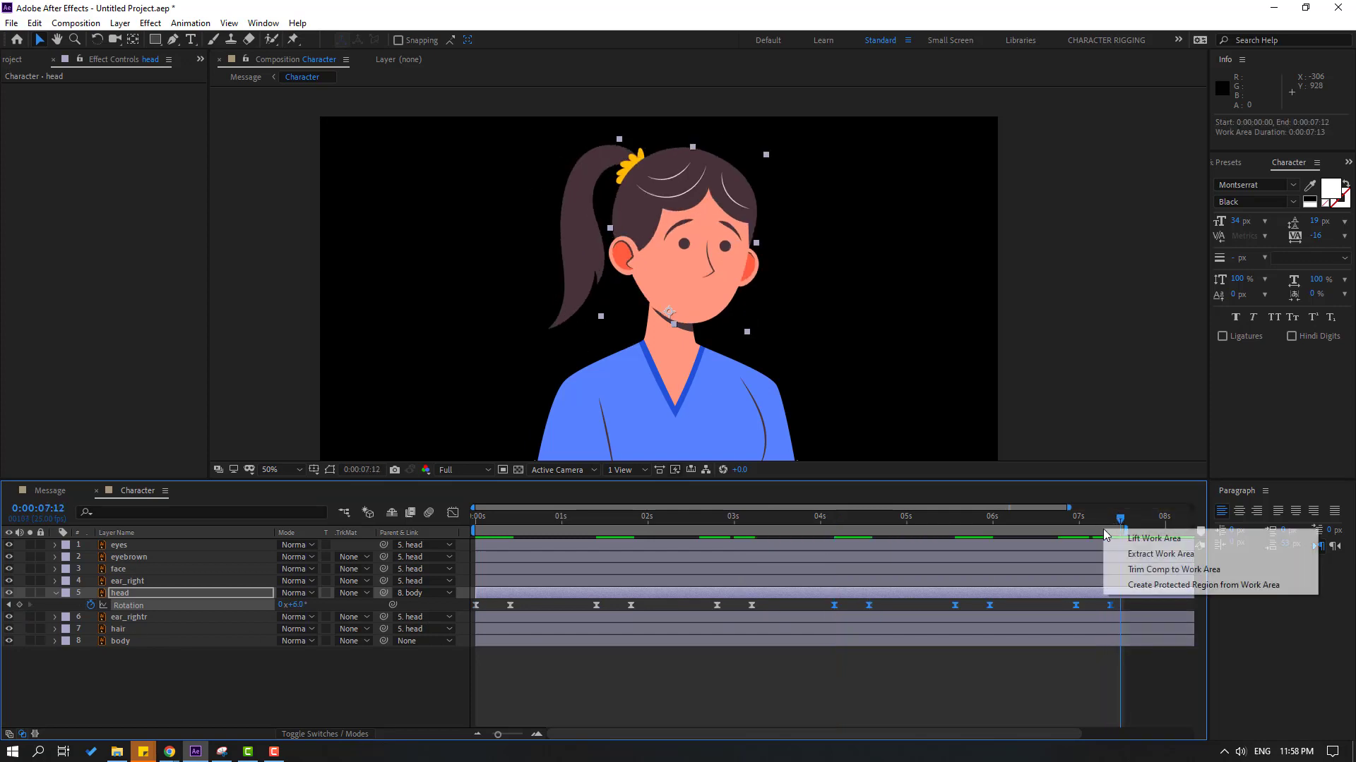
left_click(1181, 575)
Keyframe the head's position at 0:00 and lower it 20 px to 378.3, 65.5 at 0:00:00:05
left_click_drag(1163, 518, 480, 551)
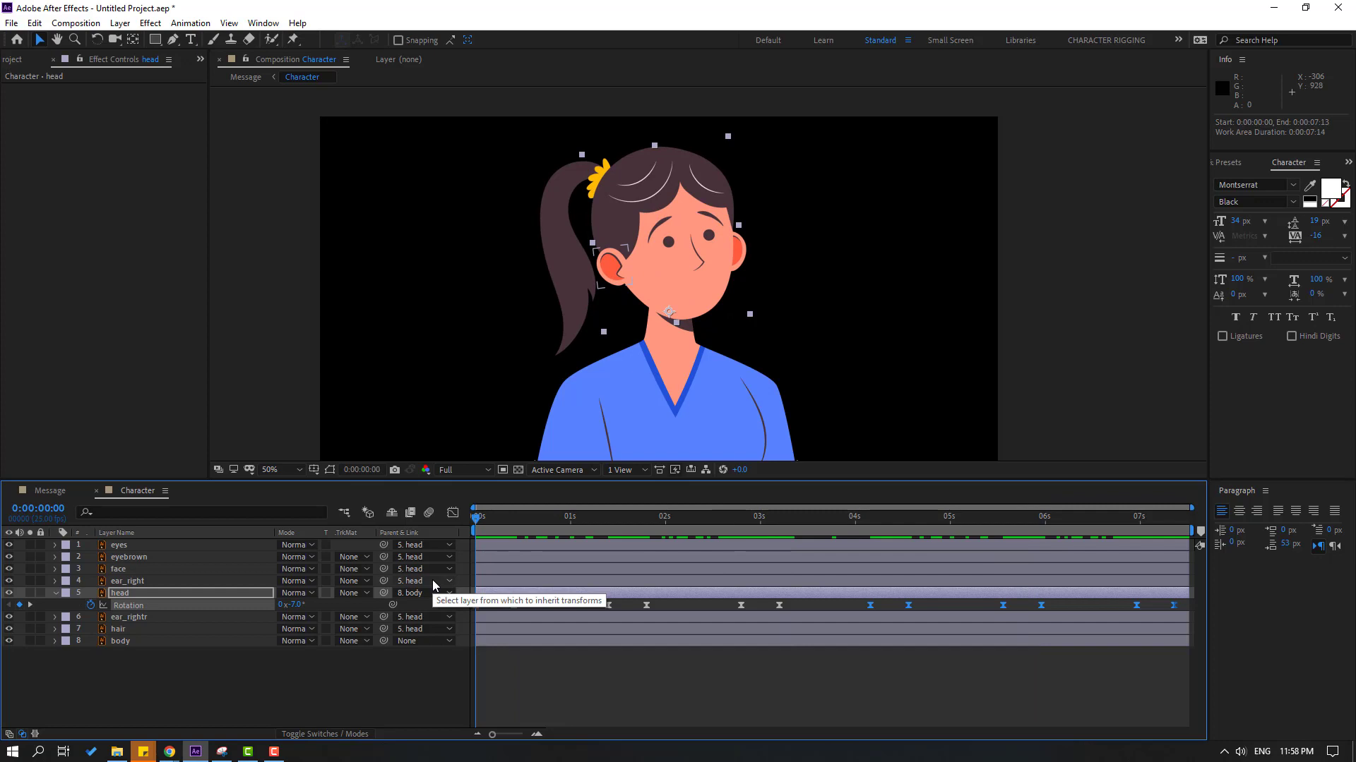
key("shift+p")
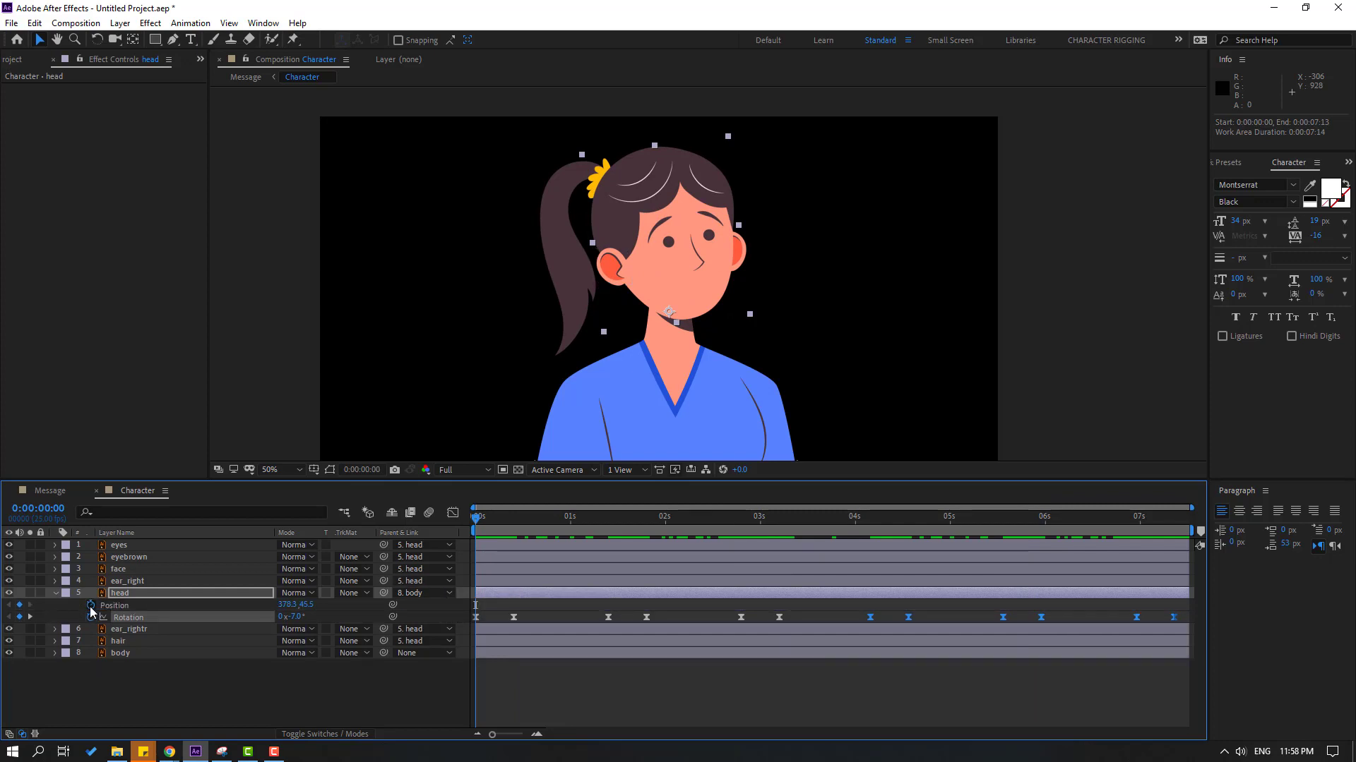
left_click(90, 605)
left_click_drag(481, 520, 494, 516)
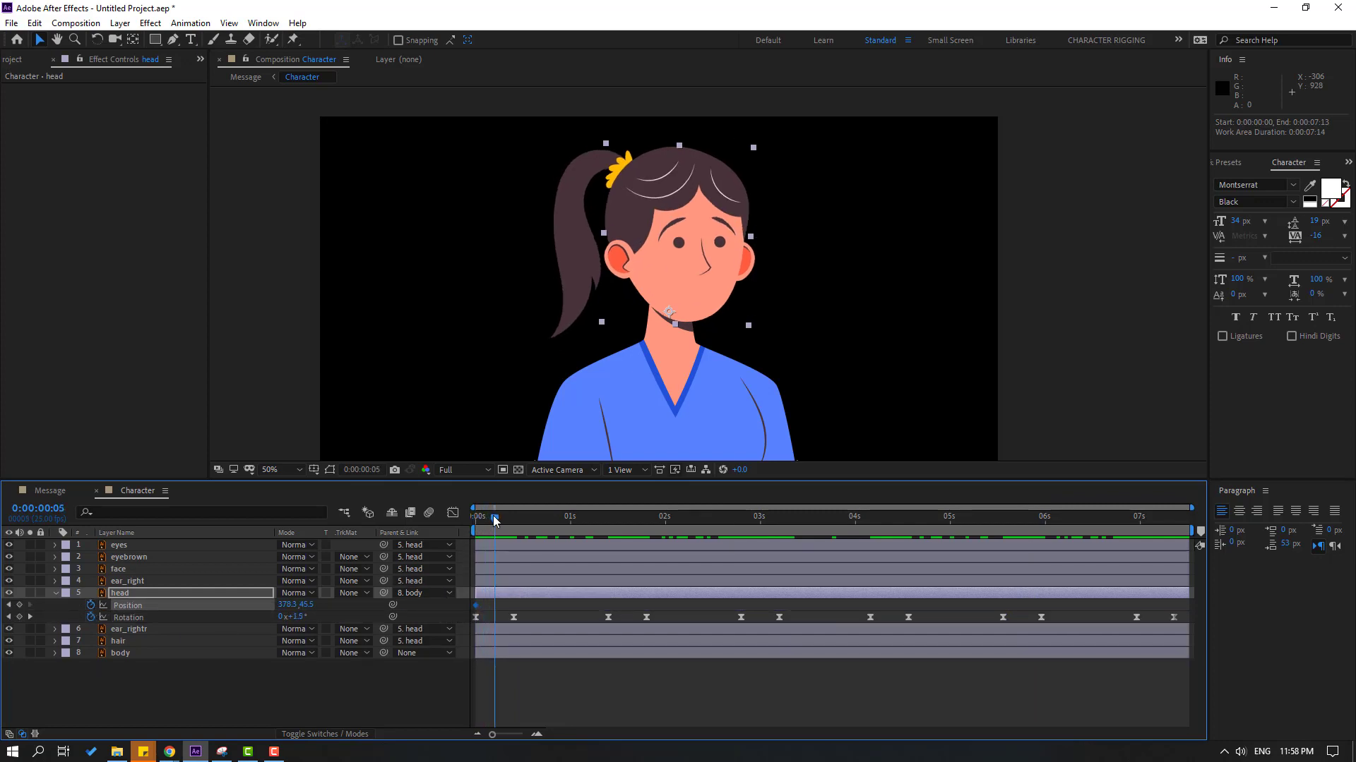
key("Down")
key("Down")
key("Down")
key("Down")
key("Down")
key("Down")
key("Down")
key("Down")
key("Page_Down")
key("Page_Down")
key("Page_Down")
key("Page_Down")
key("Page_Down")
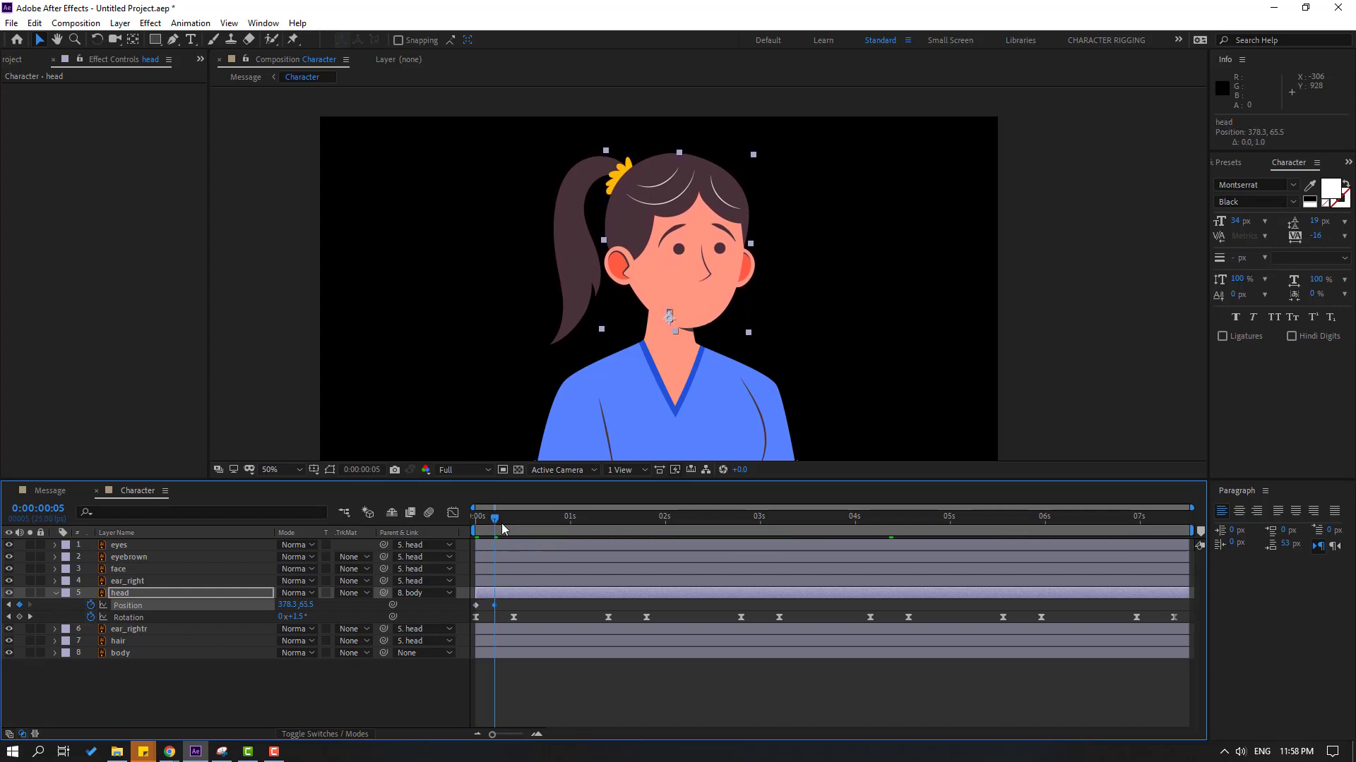
key("Down")
key("Down")
key("Down")
key("Down")
key("Down")
key("Down")
key("Down")
key("Down")
key("Down")
key("Down")
key("Down")
key("Down")
Copy the head's first position keyframe to 0:00:00:10 so the head rises back to its starting height
left_click(477, 606)
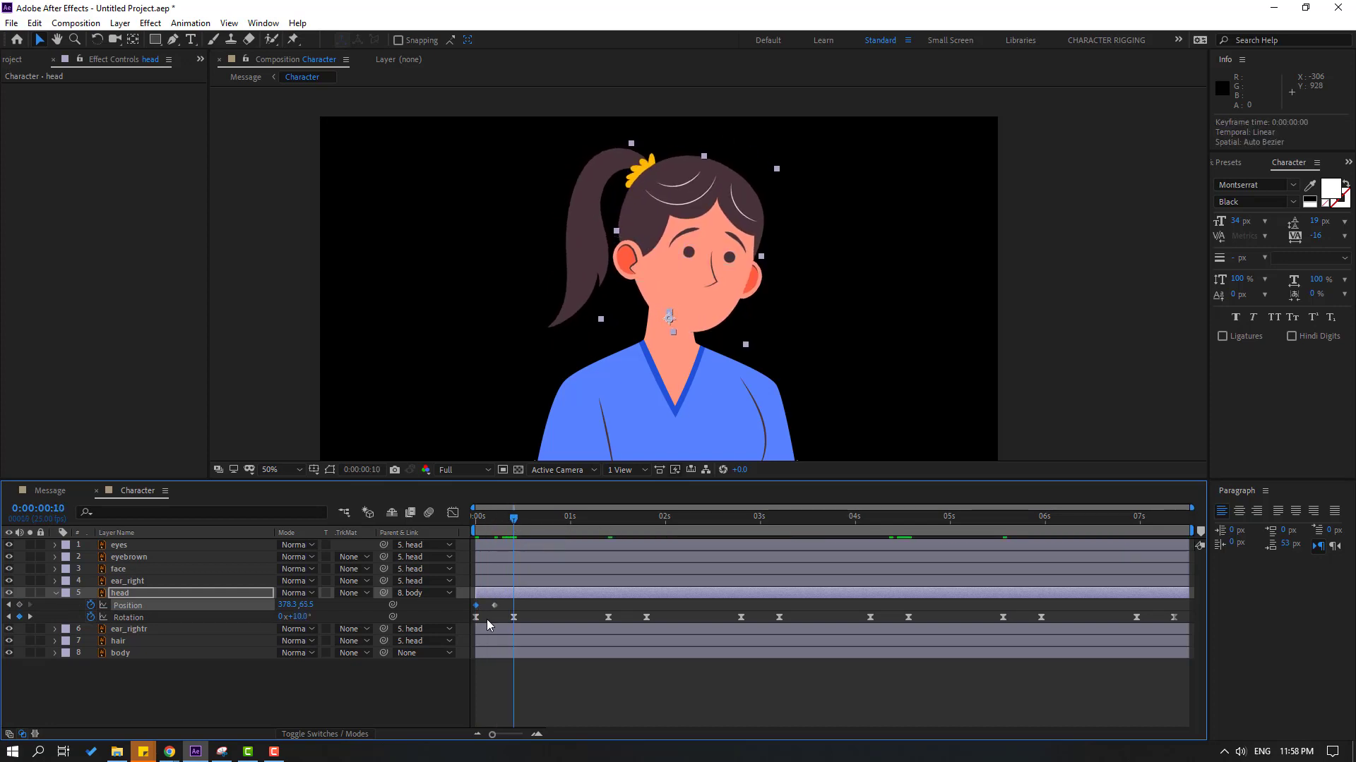
key("ctrl+c")
key("ctrl+v")
left_click(472, 611)
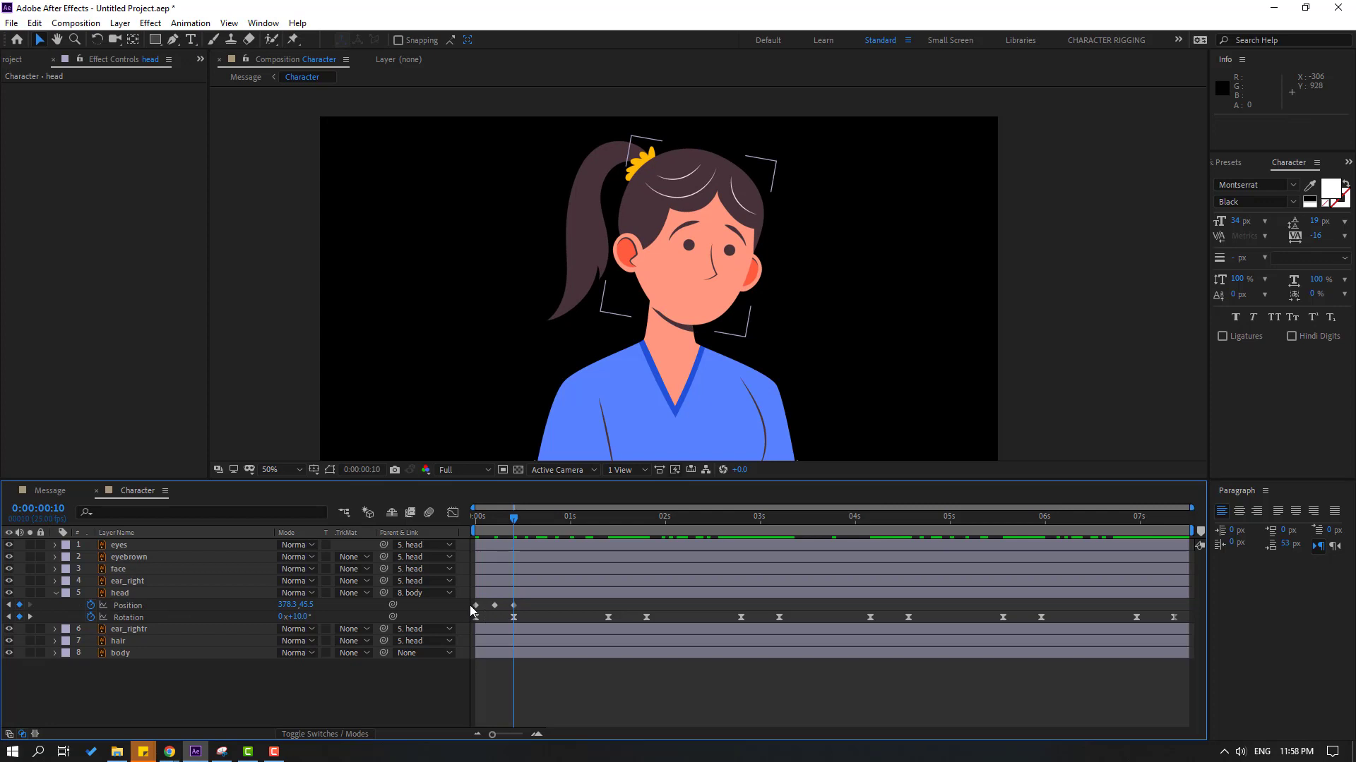
Apply Easy Ease to the head's three position keyframes and preview the dip
left_click_drag(518, 602, 471, 609)
right_click(477, 610)
mouse_move(545, 593)
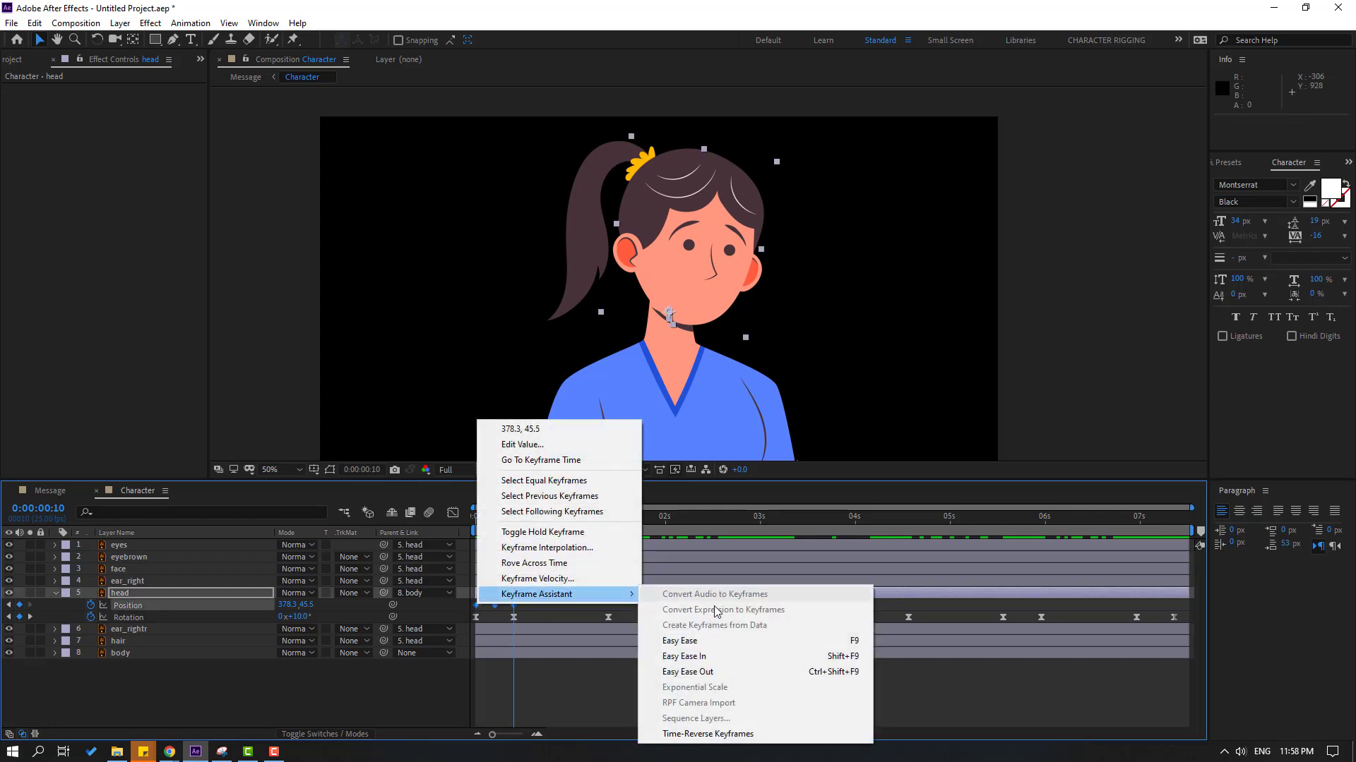
left_click(706, 645)
key("space")
key("space")
key("space")
key("space")
Reduce the head's dip by setting its position keyframe at 0:00:00:05 to 378.3, 57.5
left_click(492, 523)
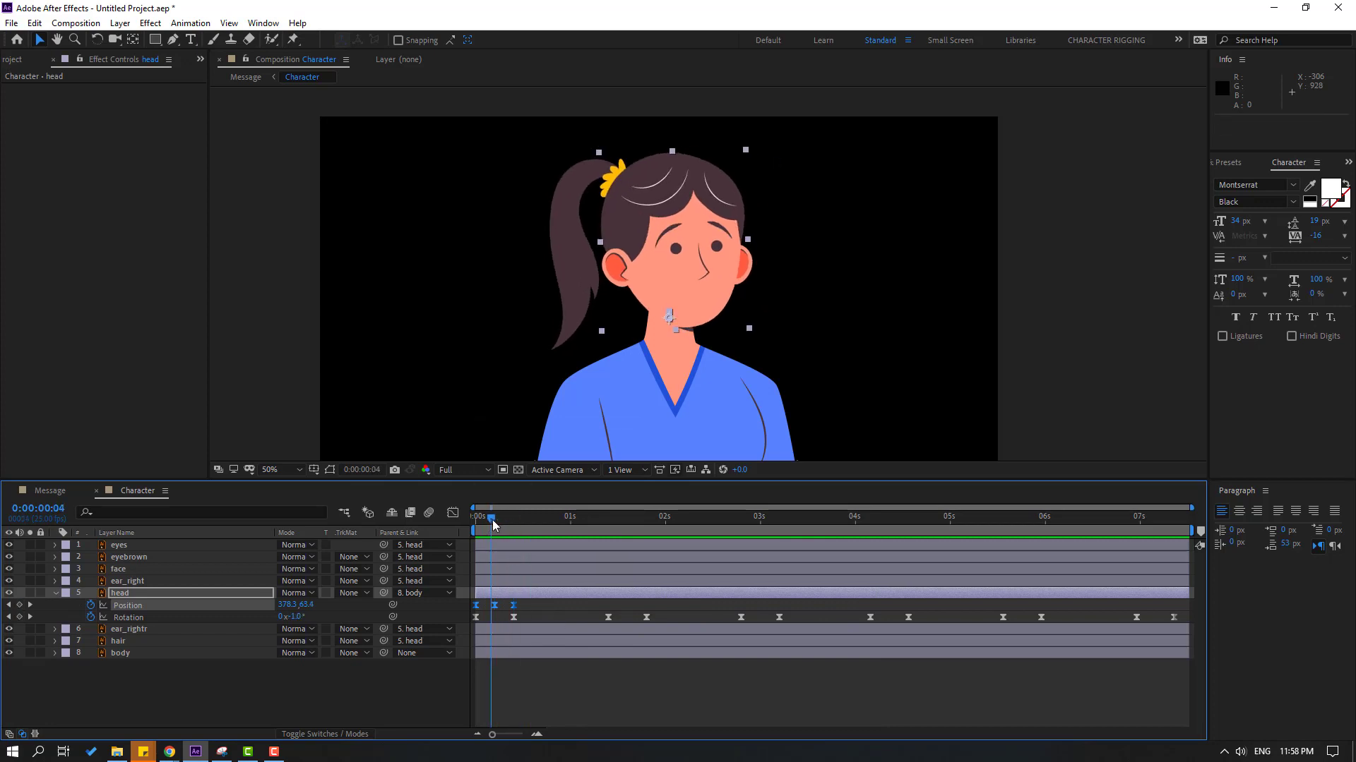
key("Page_Down")
key("Up")
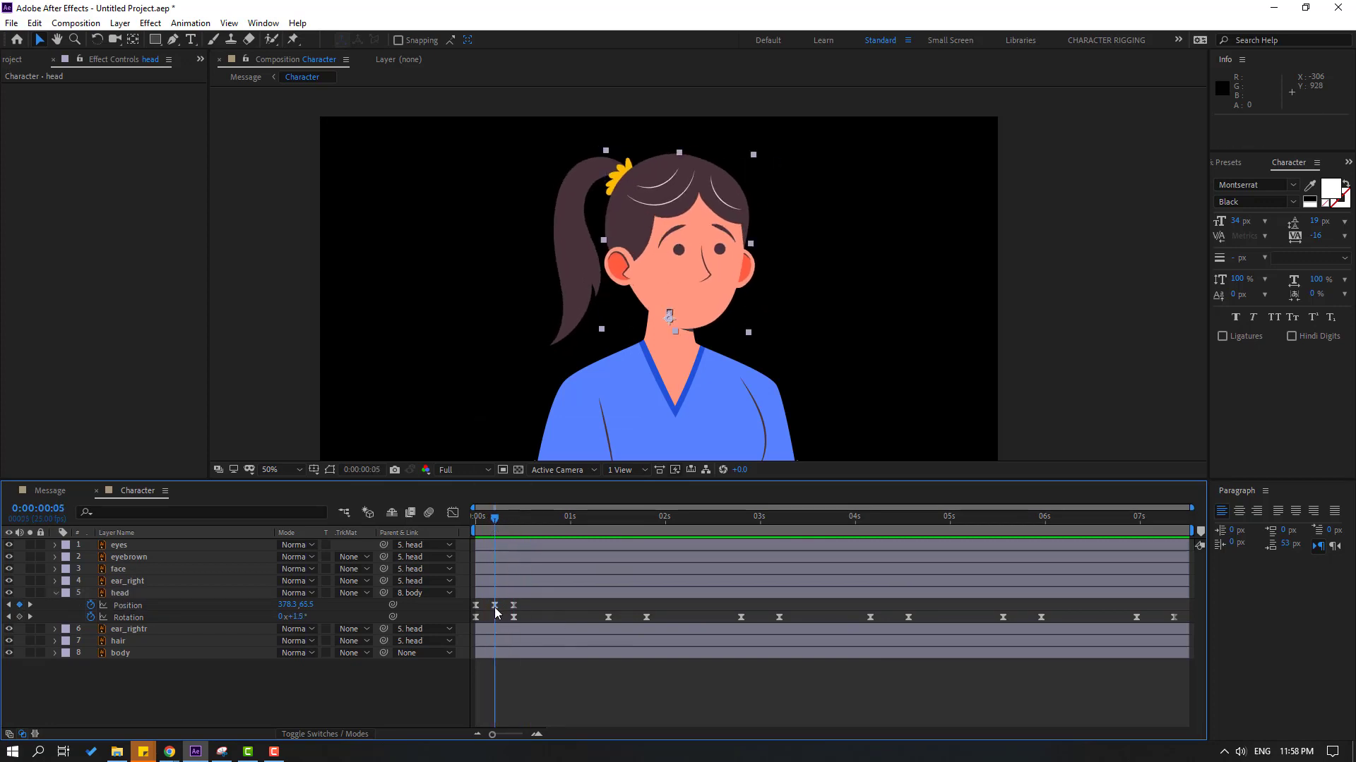
key("Up")
key("Up")
key("Up")
key("Up")
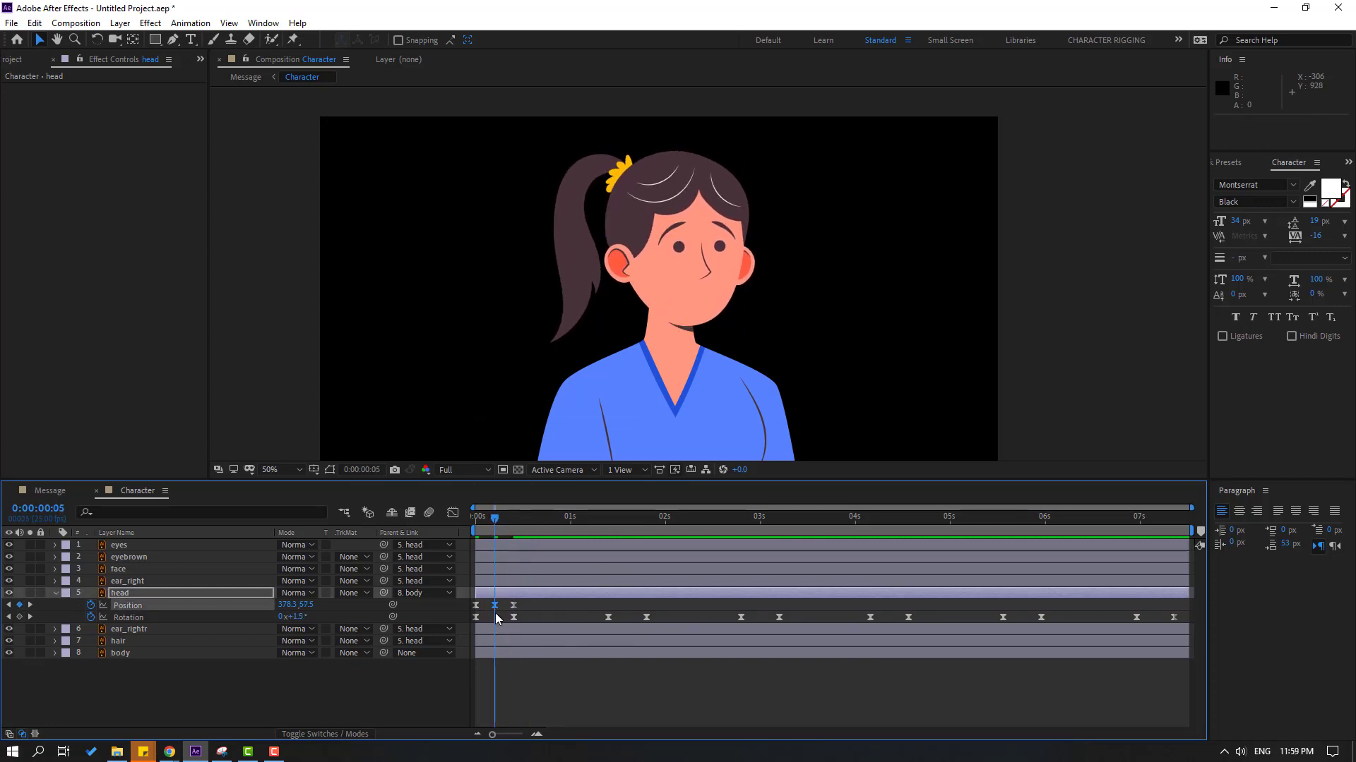
key("Up")
key("Up")
key("Up")
key("Up")
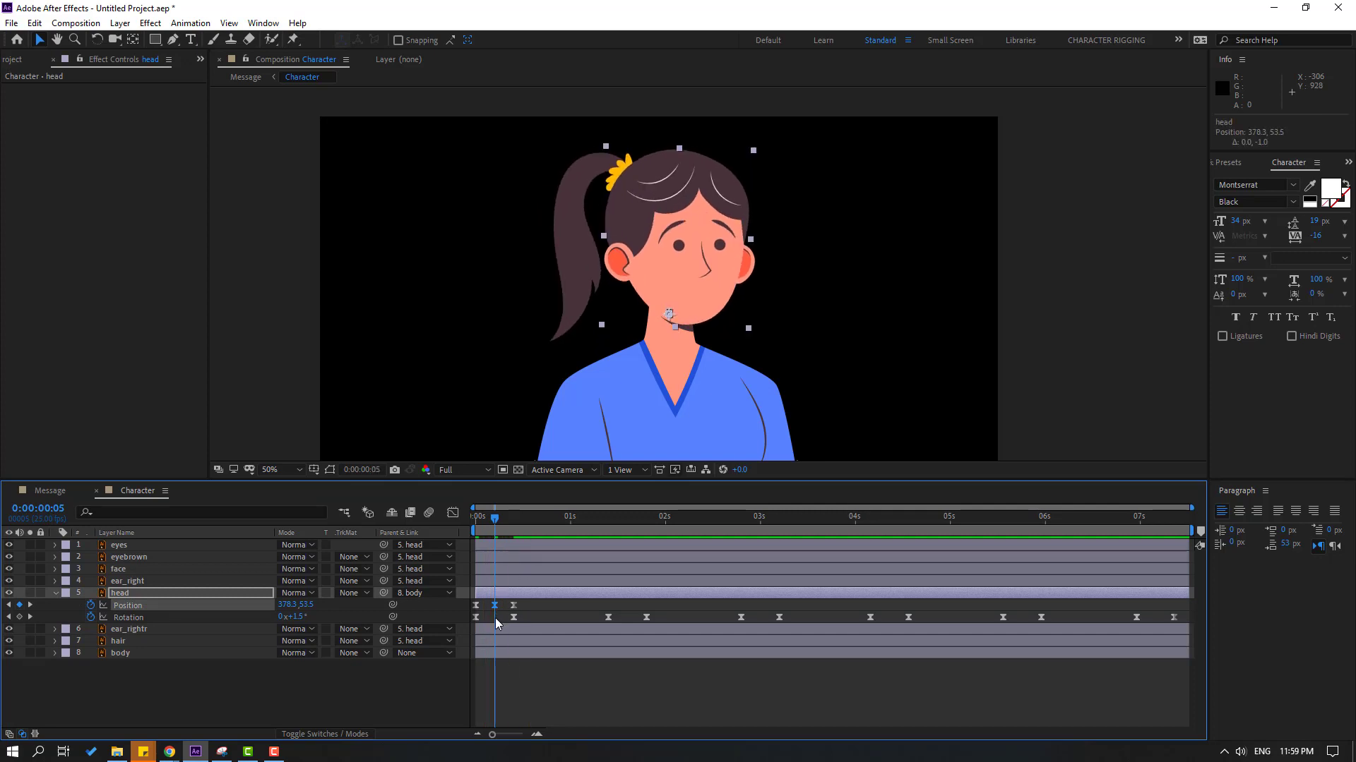
key("Down")
key("Down")
key("Down")
key("Down")
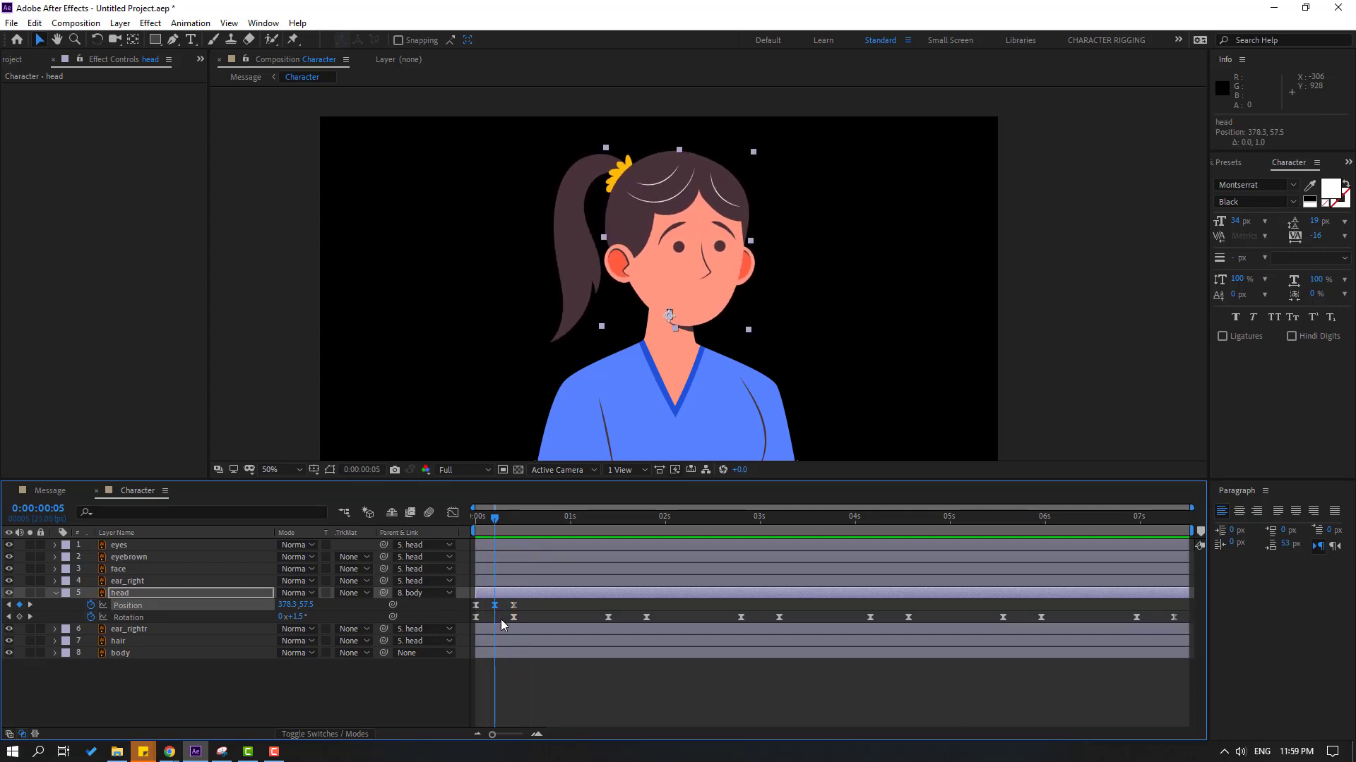
Copy the head's three position keyframes, paste them at the start of each following rotation keyframe pair up to 0:00:06:24, and preview
left_click_drag(542, 601, 470, 613)
left_click(607, 512)
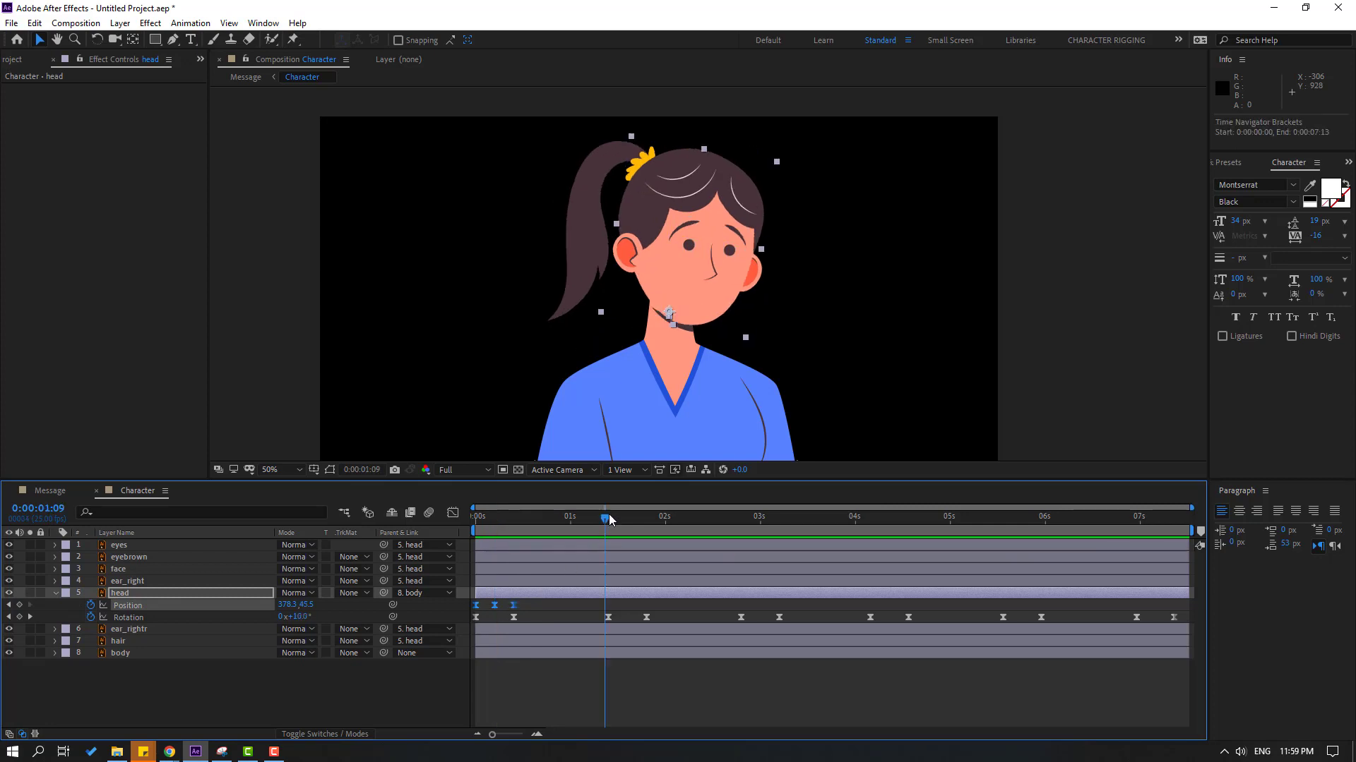
key("ctrl+v")
left_click(743, 519)
key("ctrl+v")
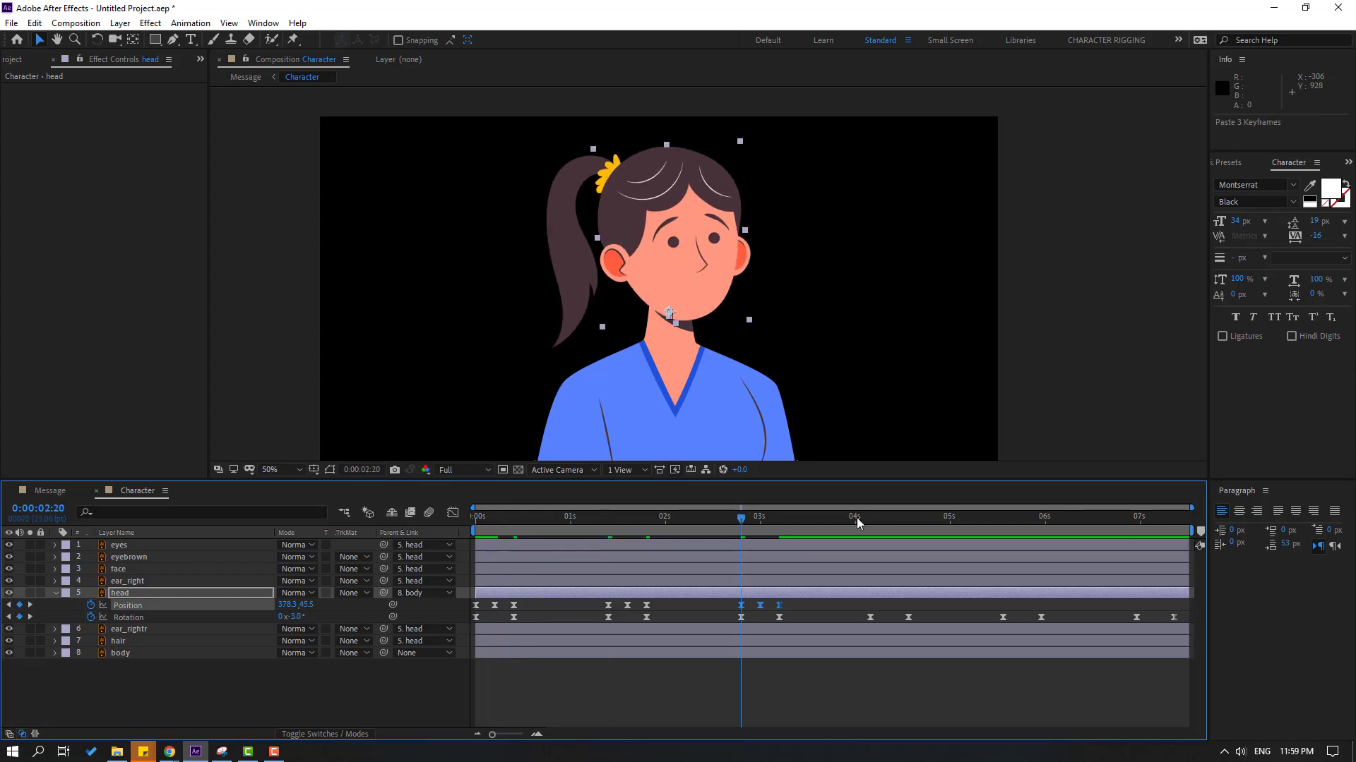
left_click(869, 516)
key("ctrl+v")
left_click(1001, 519)
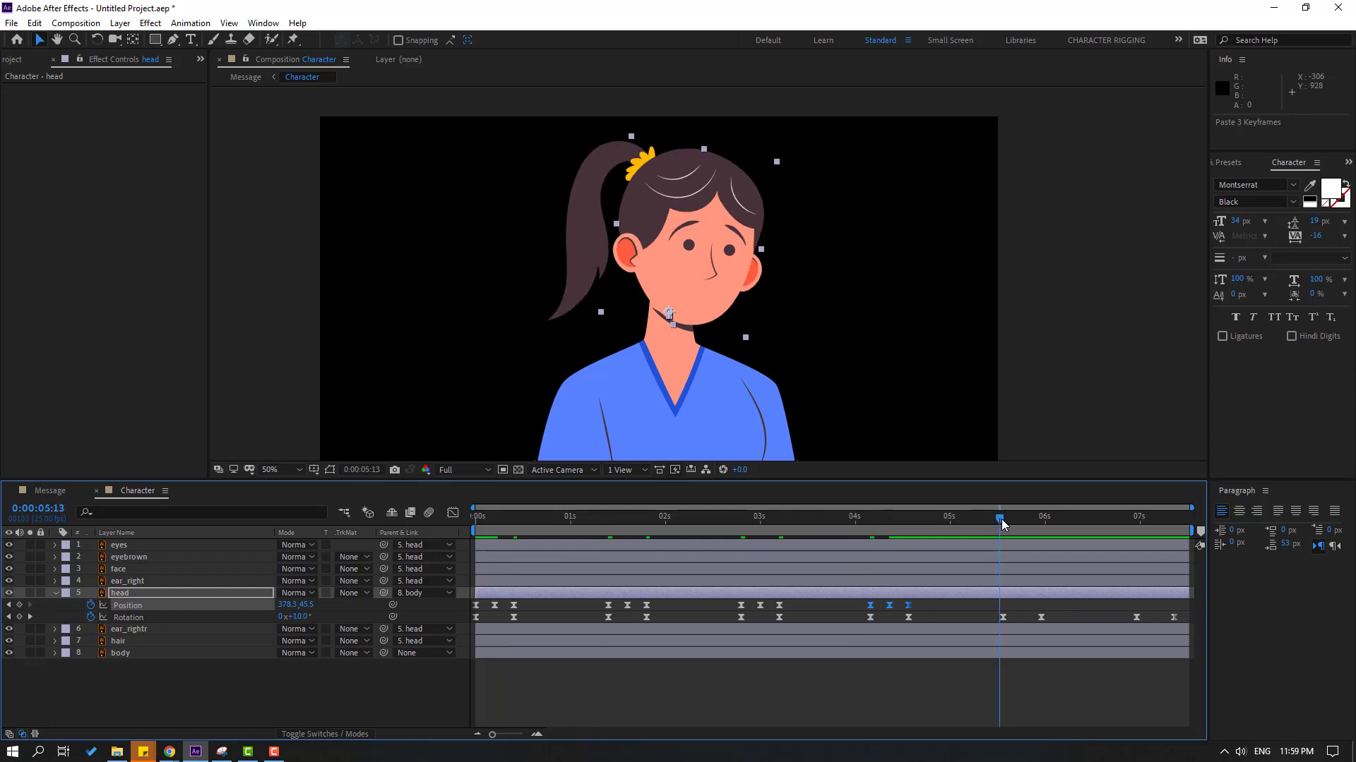
key("ctrl+v")
left_click(1139, 522)
left_click(1136, 521)
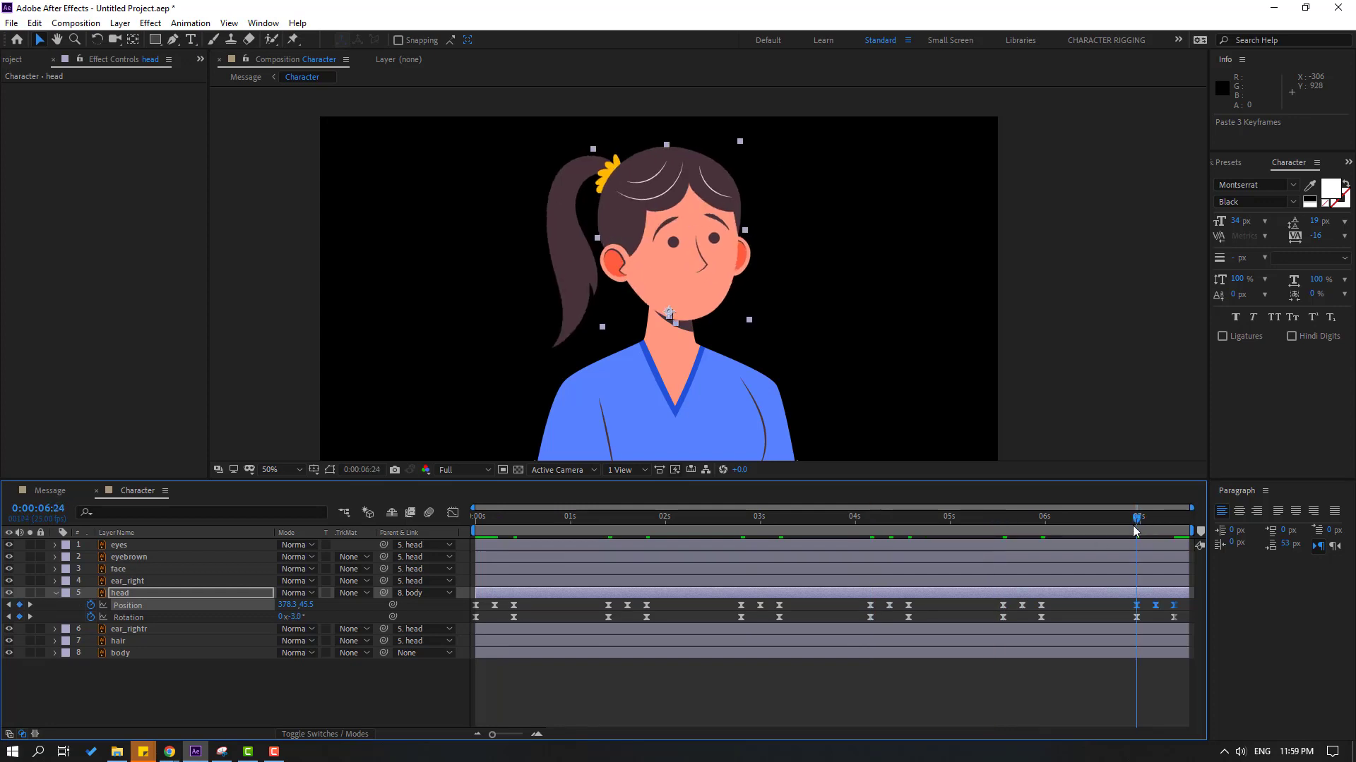
key("space")
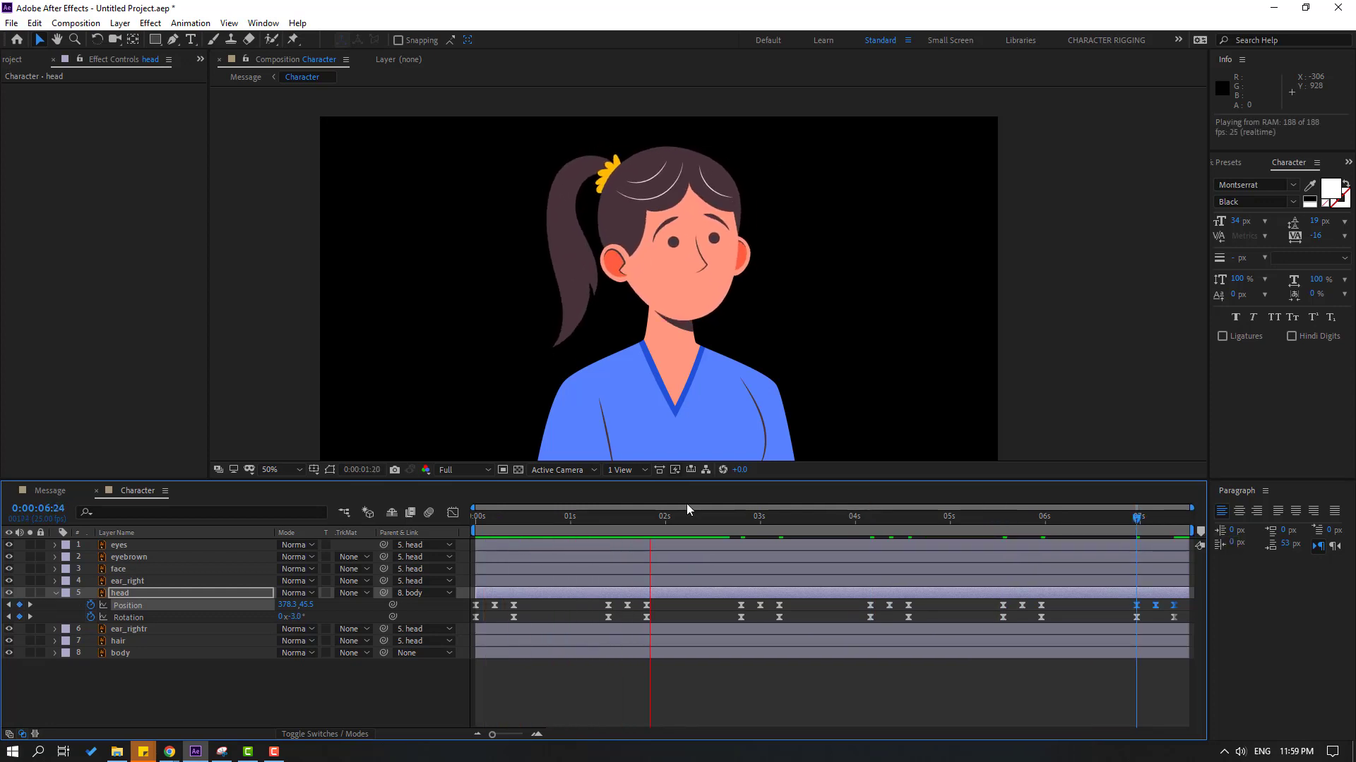
left_click(638, 519)
Add Lipsync01.mov as the uppermost layer of the Character composition and place it over the mouth at about 1084, 534
left_click(21, 59)
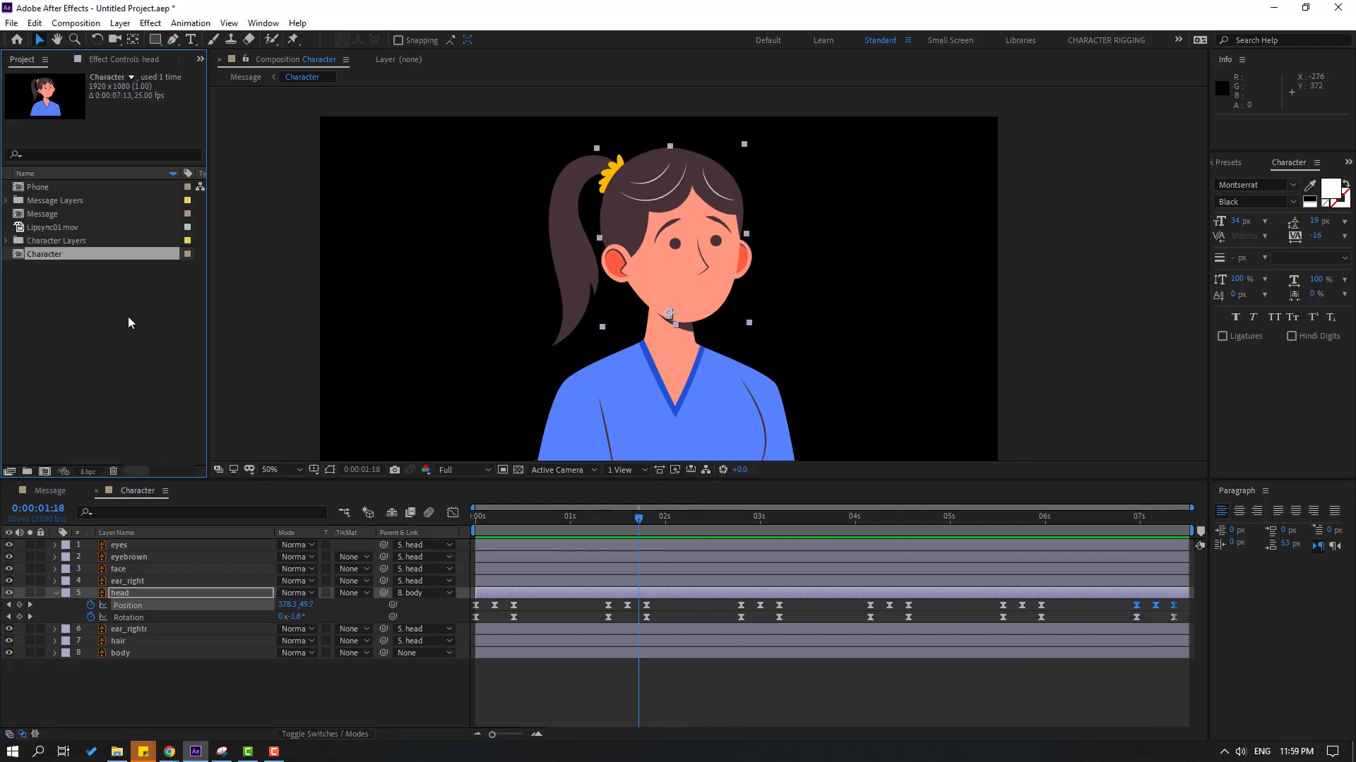
left_click_drag(56, 230, 147, 543)
left_click_drag(671, 316, 715, 313)
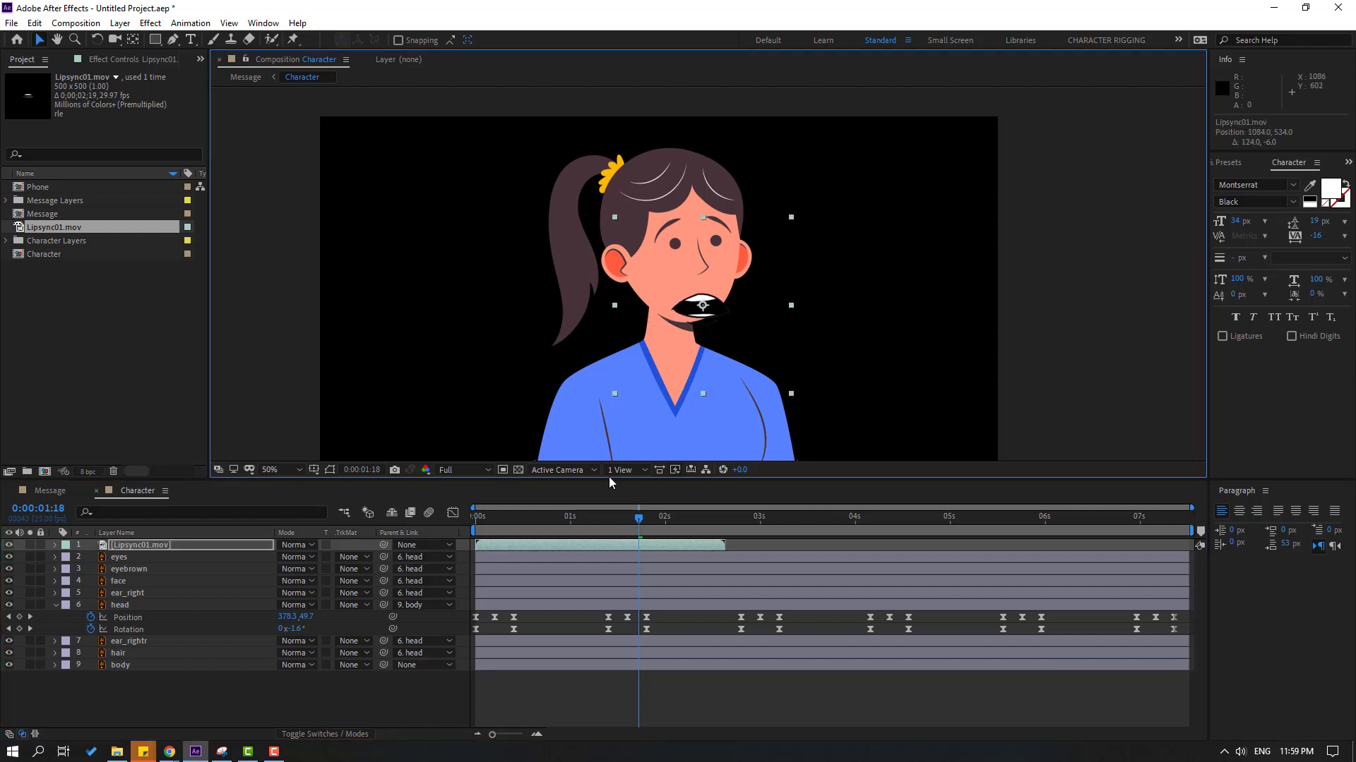
Scale the Lipsync01.mov layer down to 36% so the mouth fits the face
left_click(142, 545)
key("period")
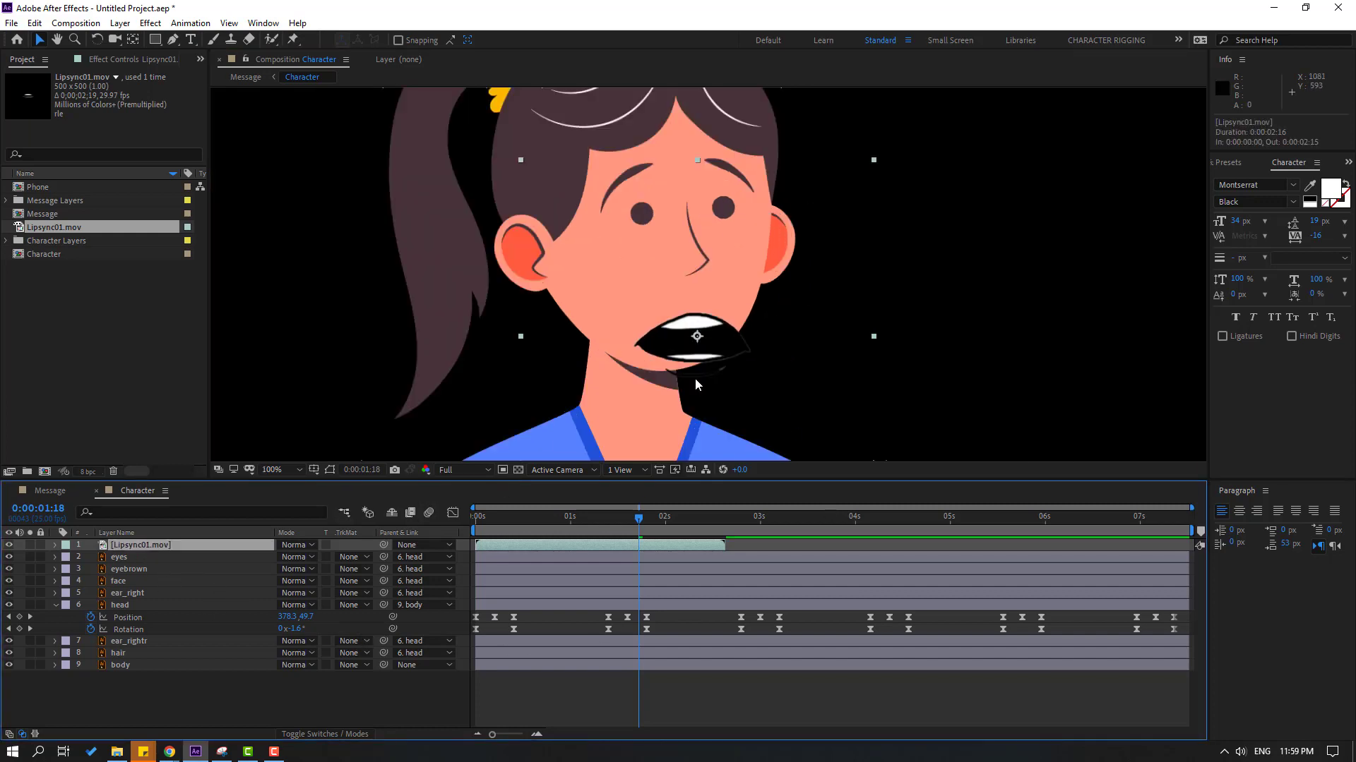
key("s")
left_click_drag(305, 557, 259, 557)
At 0:00, rotate the mouth layer to about -11° and move it up the face to 1078, 502
left_click_drag(638, 517, 445, 533)
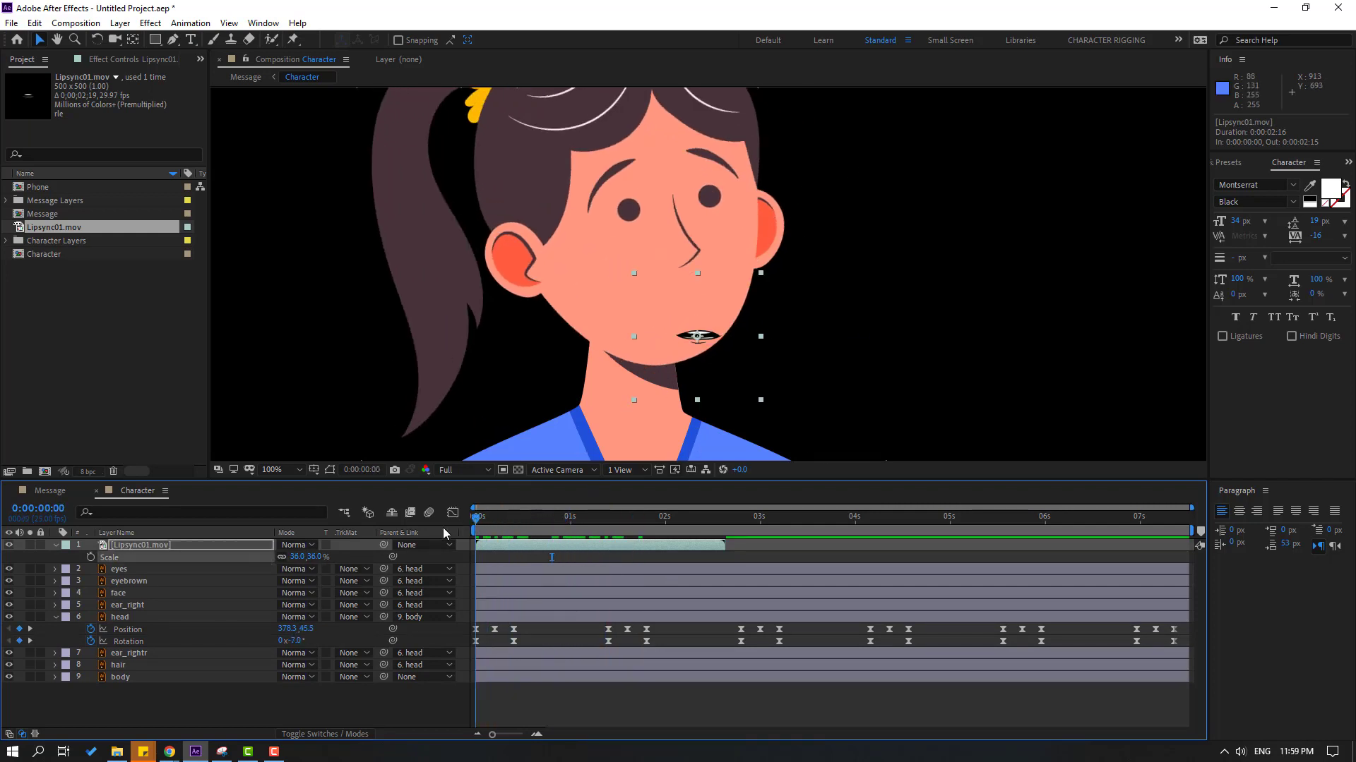
key("r")
left_click_drag(302, 557, 293, 557)
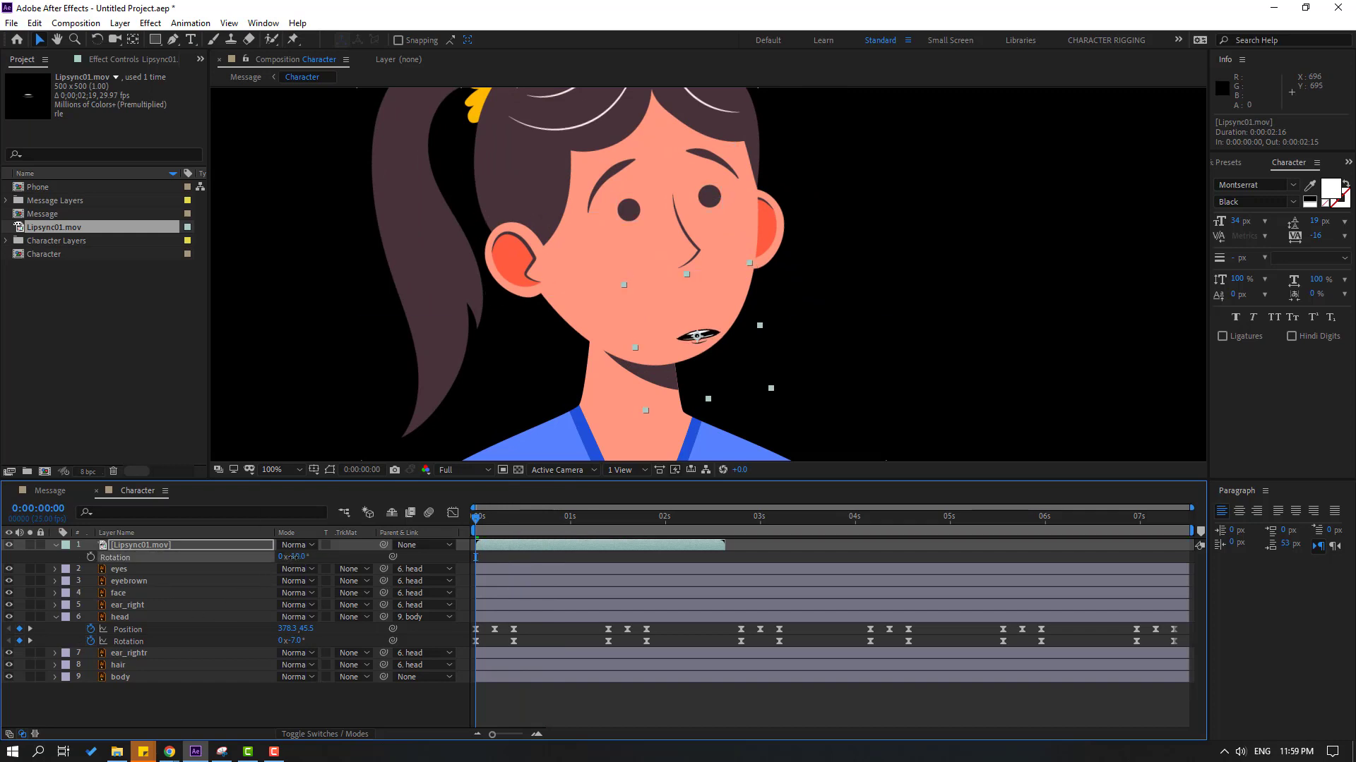
left_click_drag(715, 344, 710, 322)
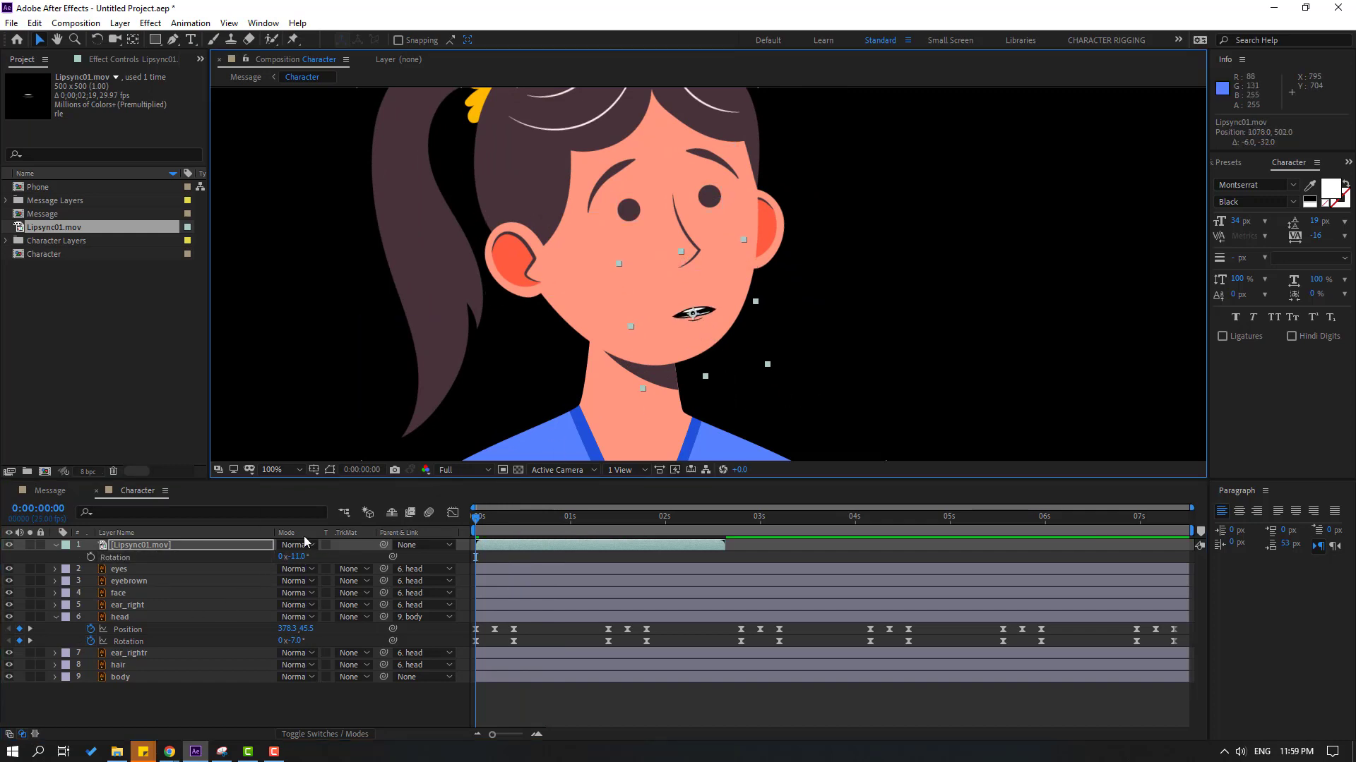
Refine the mouth layer's tilt, scale it to 46%, and parent it to the head layer
left_click_drag(300, 558, 295, 557)
key("s")
left_click_drag(384, 545, 119, 617)
scroll(506, 361, "down", 2)
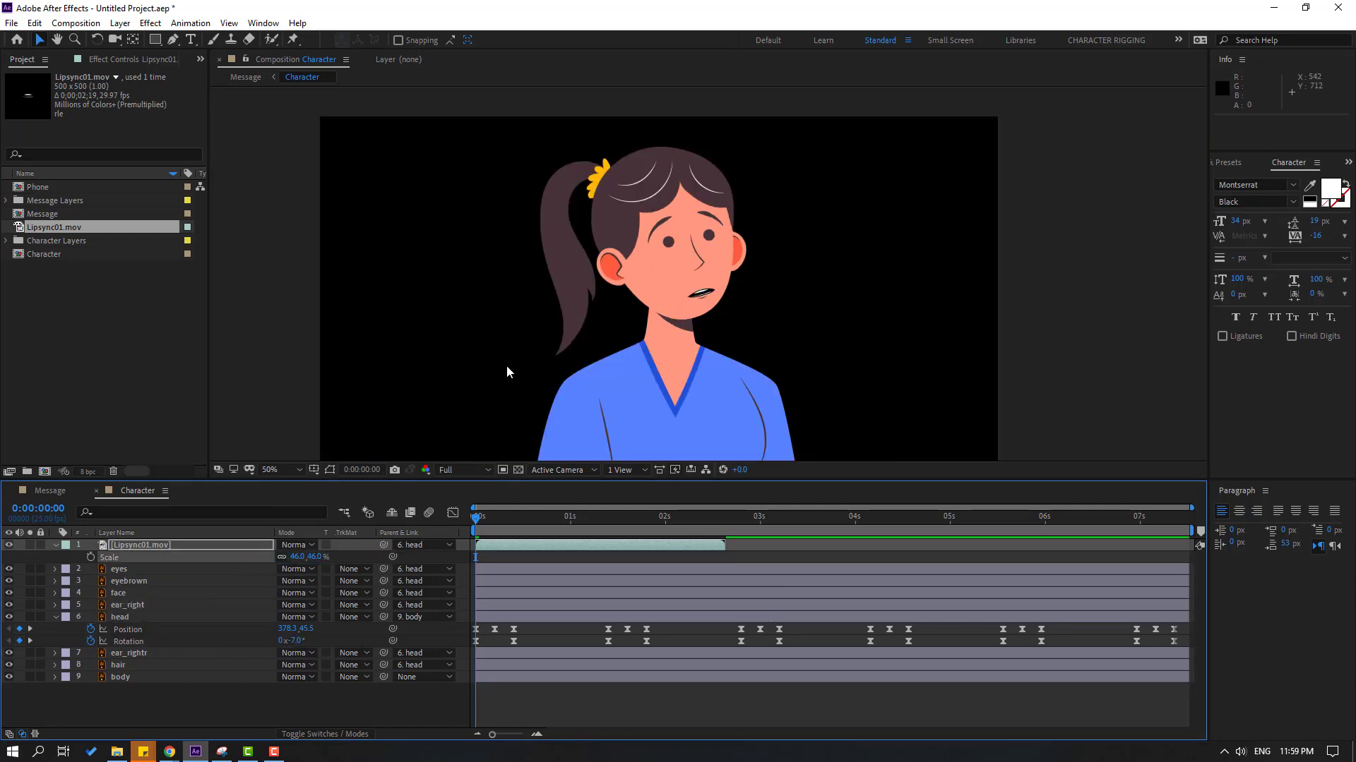
key("space")
key("space")
Time-stretch the Lipsync01.mov layer so that it lasts until about 0:00:04:00, and preview it
right_click(523, 540)
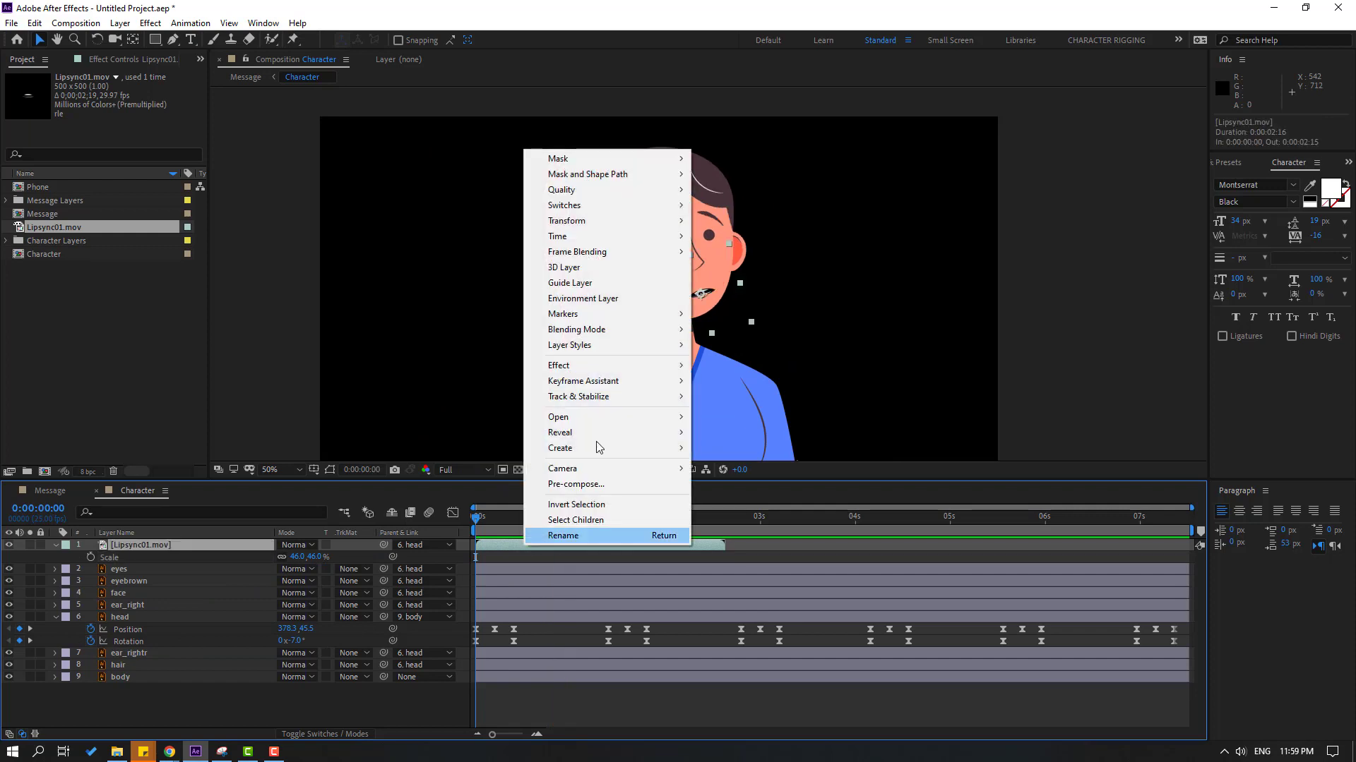
mouse_move(629, 236)
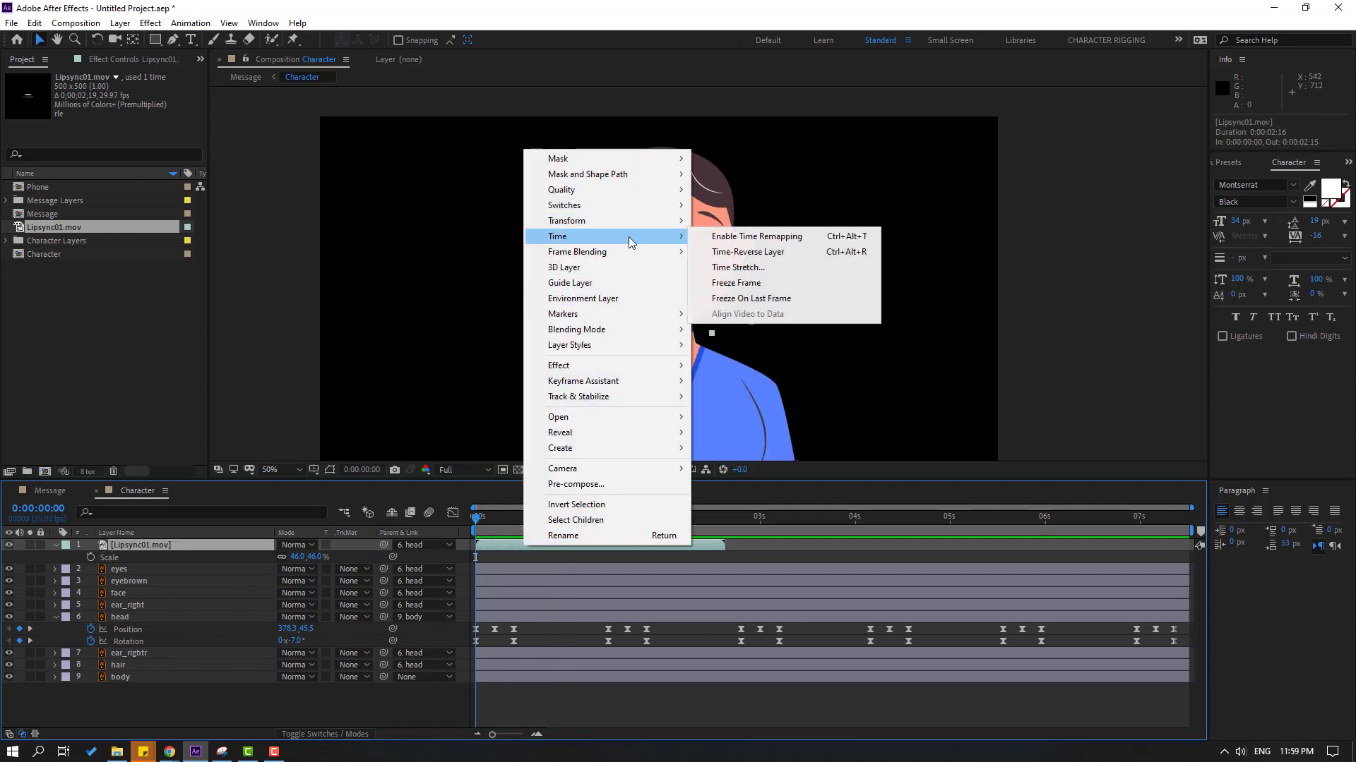
left_click(737, 267)
left_click(194, 217)
key("space")
Duplicate the Lipsync01.mov layer and shift the copy to start where the first one ends, near 0:00:04:00
left_click(532, 528)
key("ctrl+d")
left_click_drag(484, 549, 913, 521)
key("space")
key("comma")
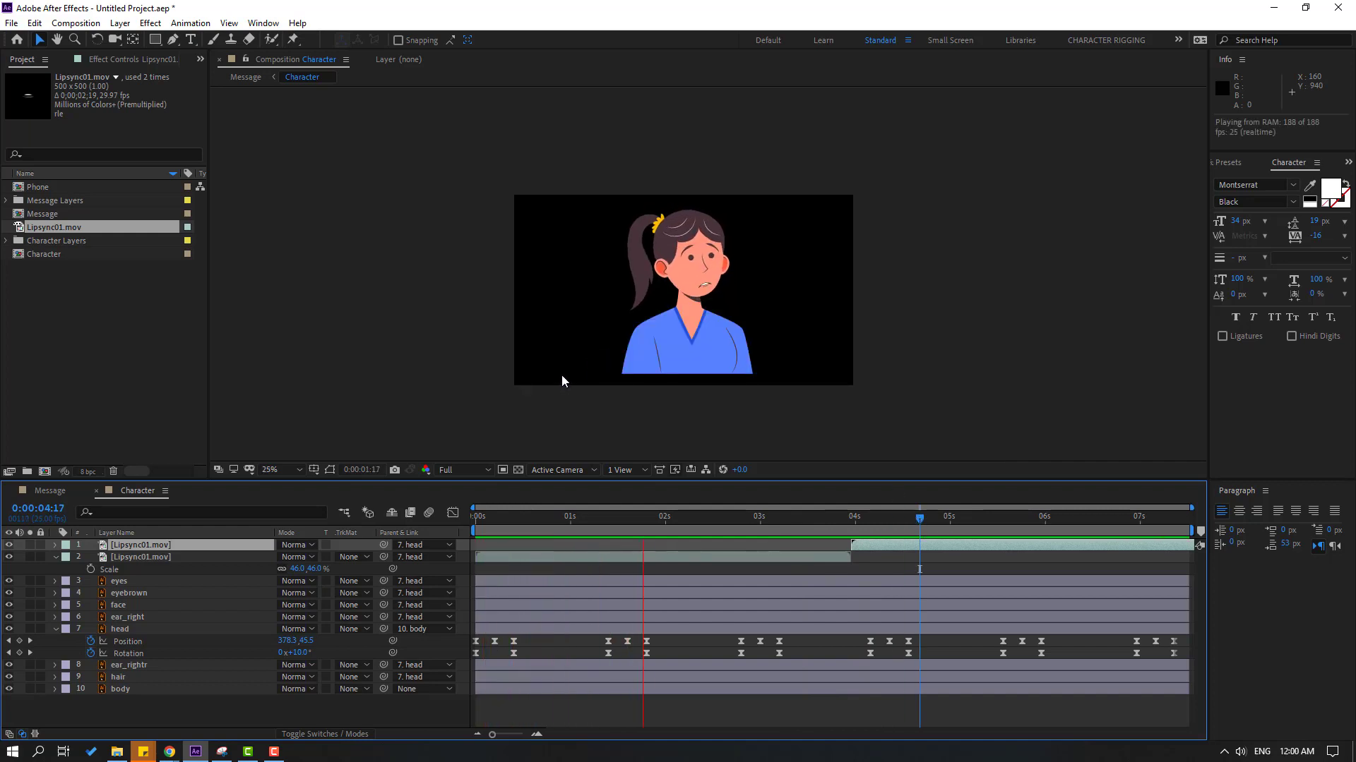
key("space")
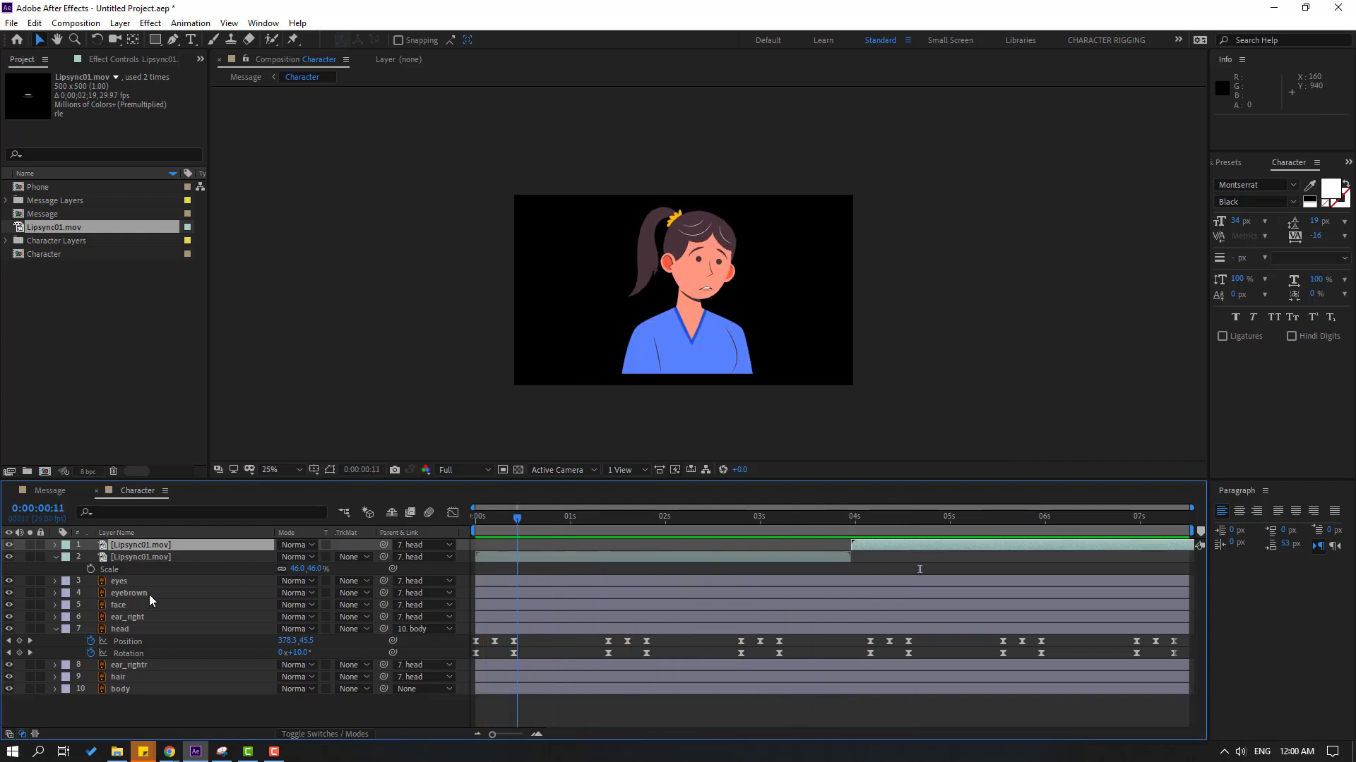
Isolate the hair layer, move its anchor point onto the yellow hair tie, and show all layers again
key("Home")
left_click(116, 678)
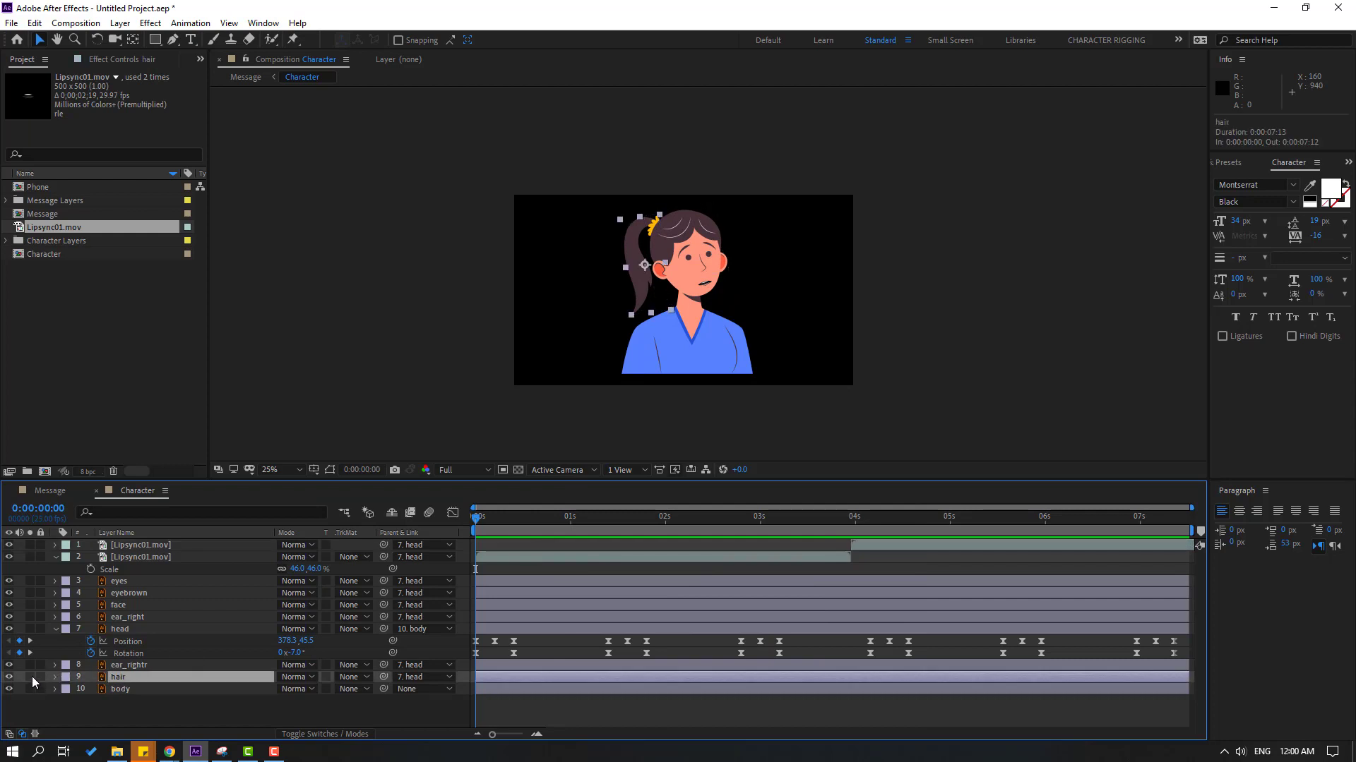
left_click(29, 676)
scroll(589, 269, "up", 4)
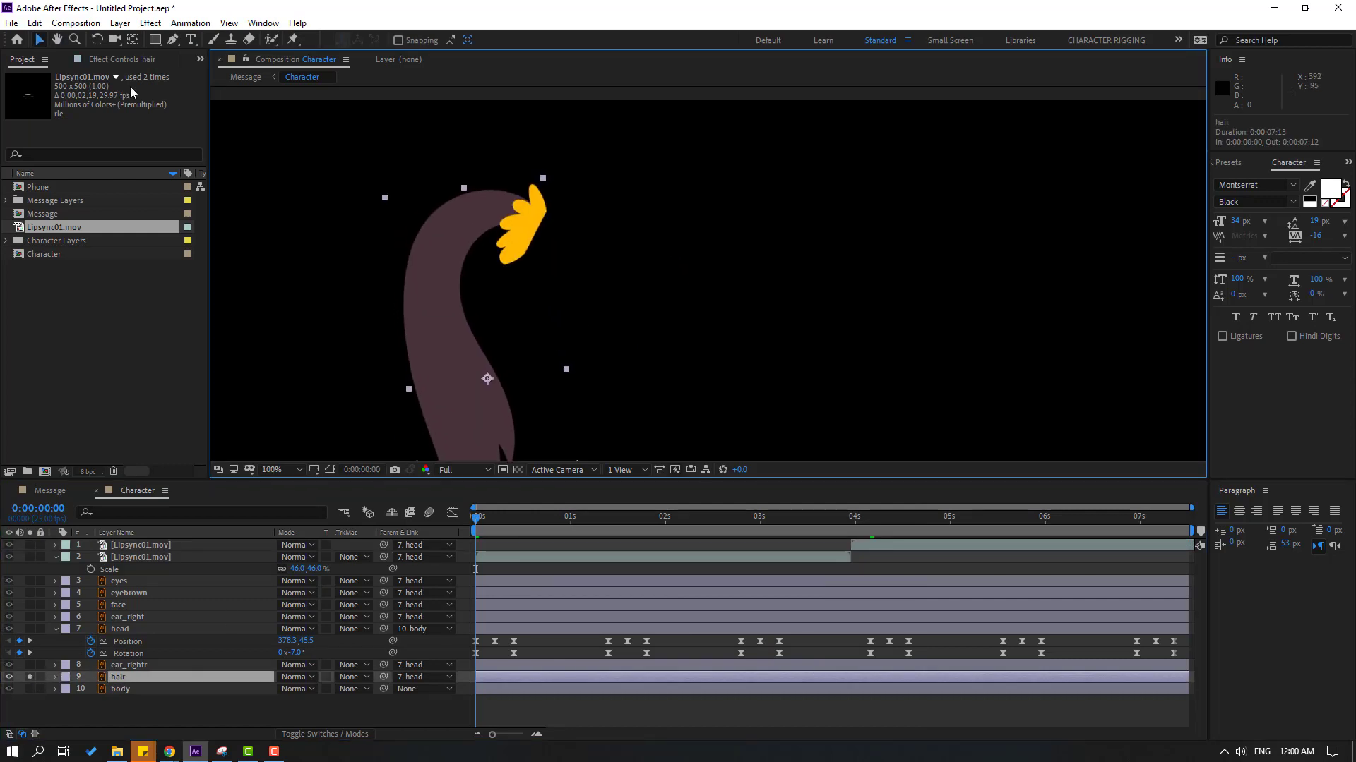
left_click(133, 40)
left_click_drag(486, 377, 533, 246)
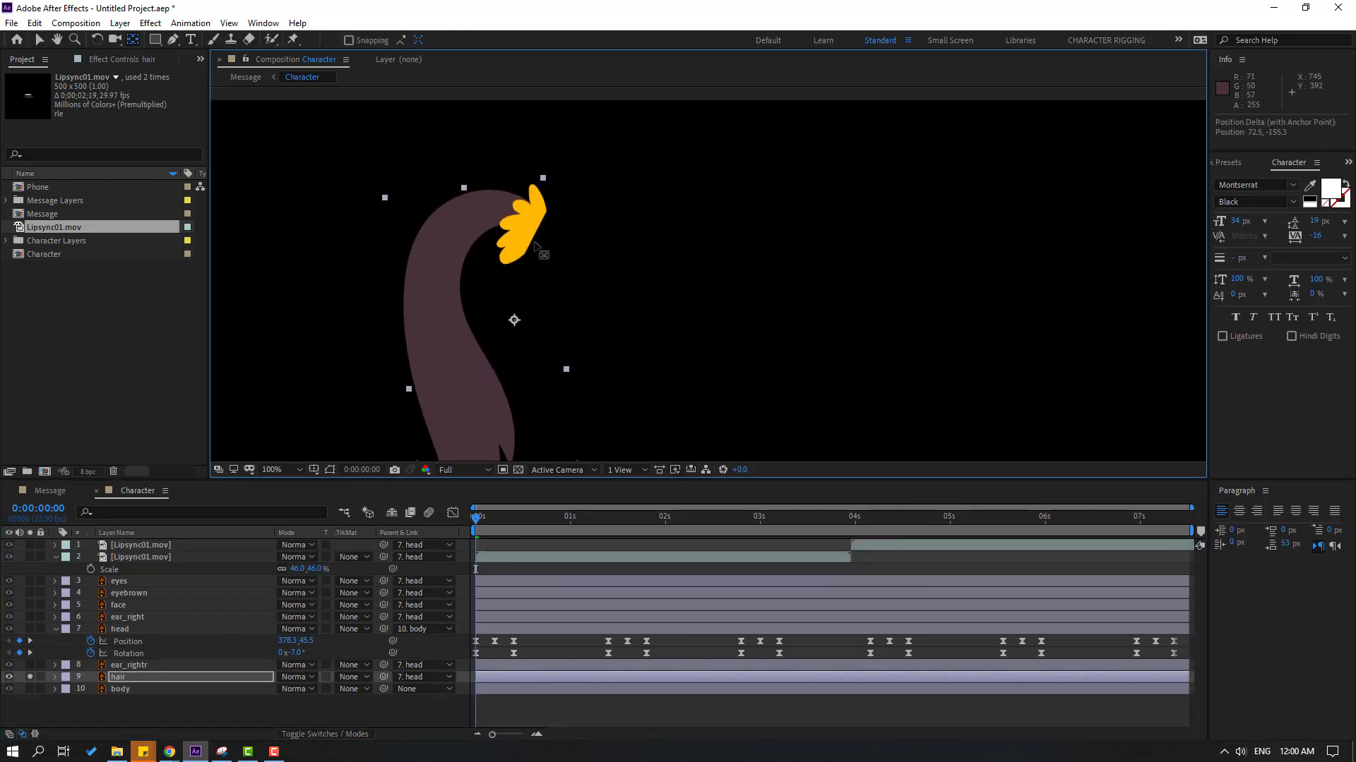
left_click(40, 41)
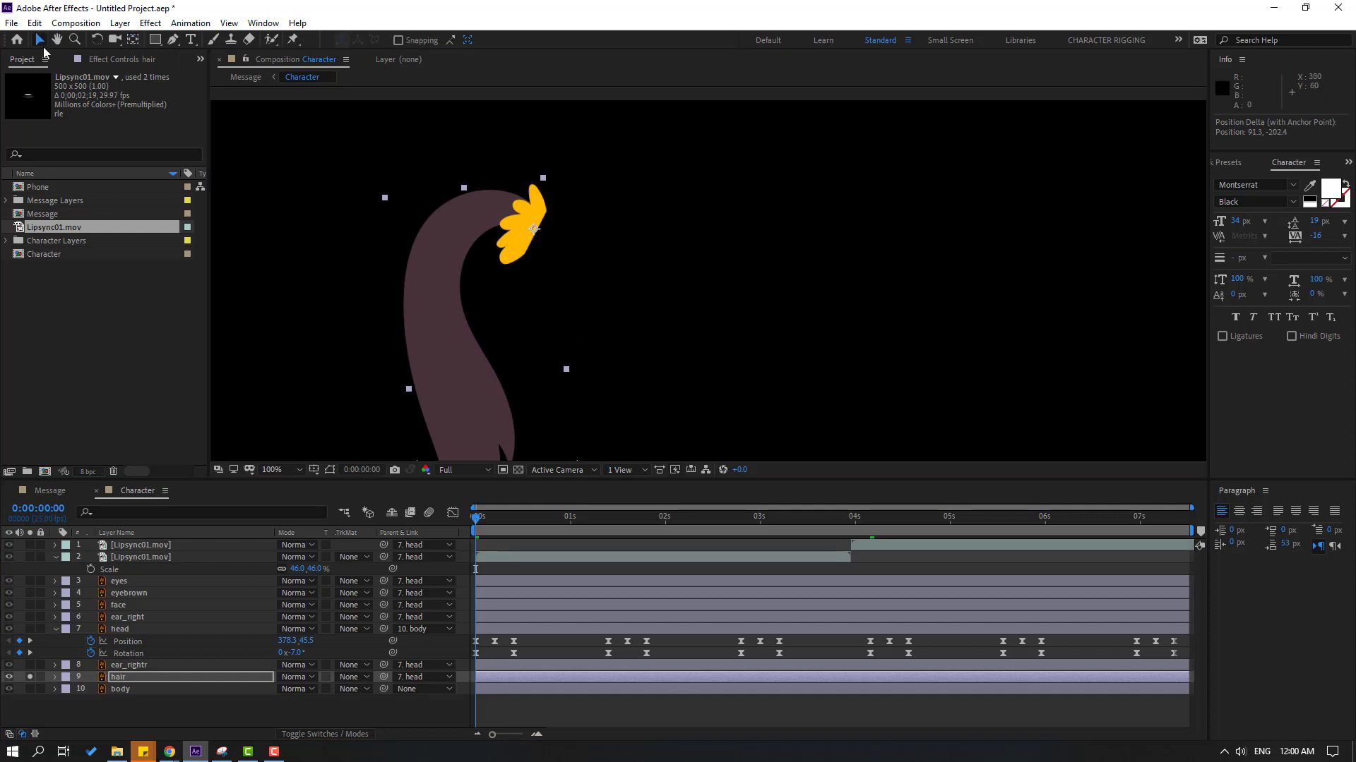
left_click(30, 677)
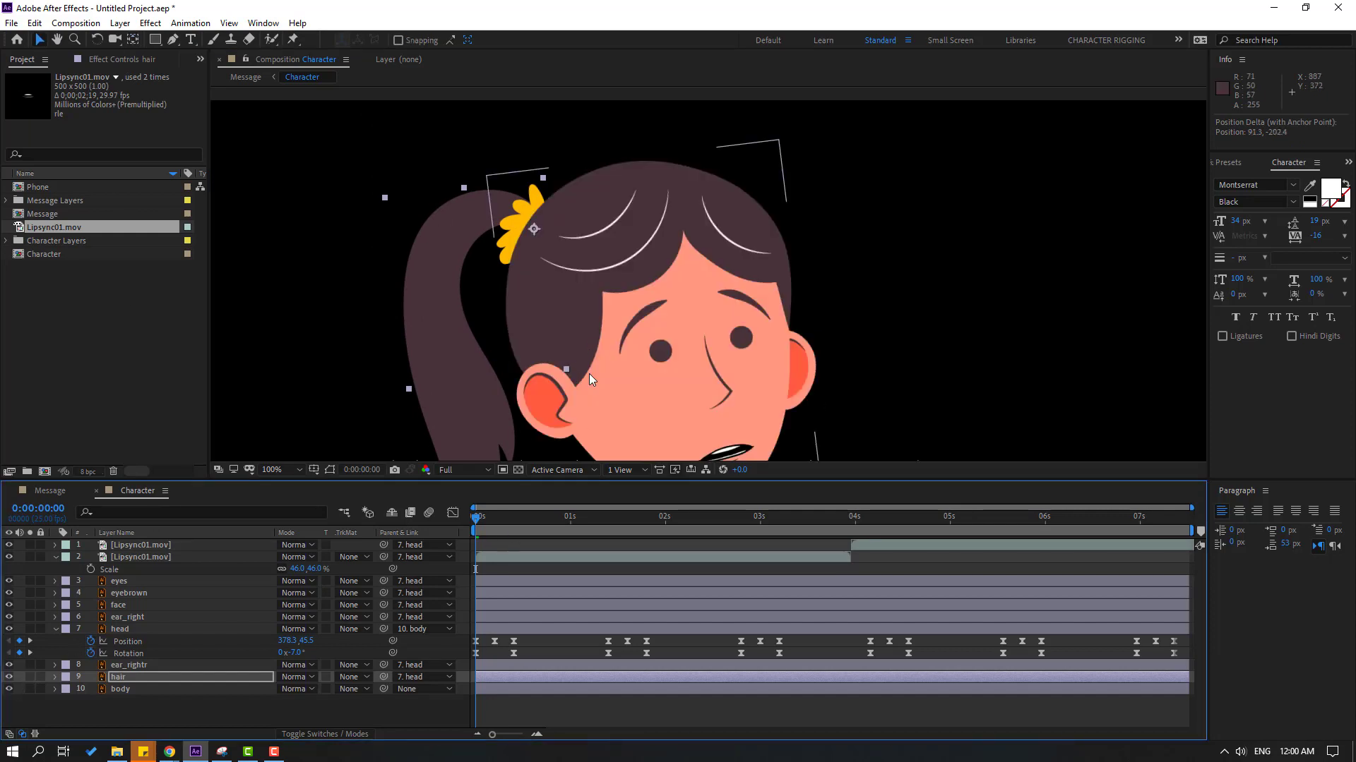
Keyframe the hair's rotation at 0° at 0:00, -11° at 0:00:00:10, another swing at 0:00:00:20 and -13° at 0:00:01:05
key("r")
left_click(90, 689)
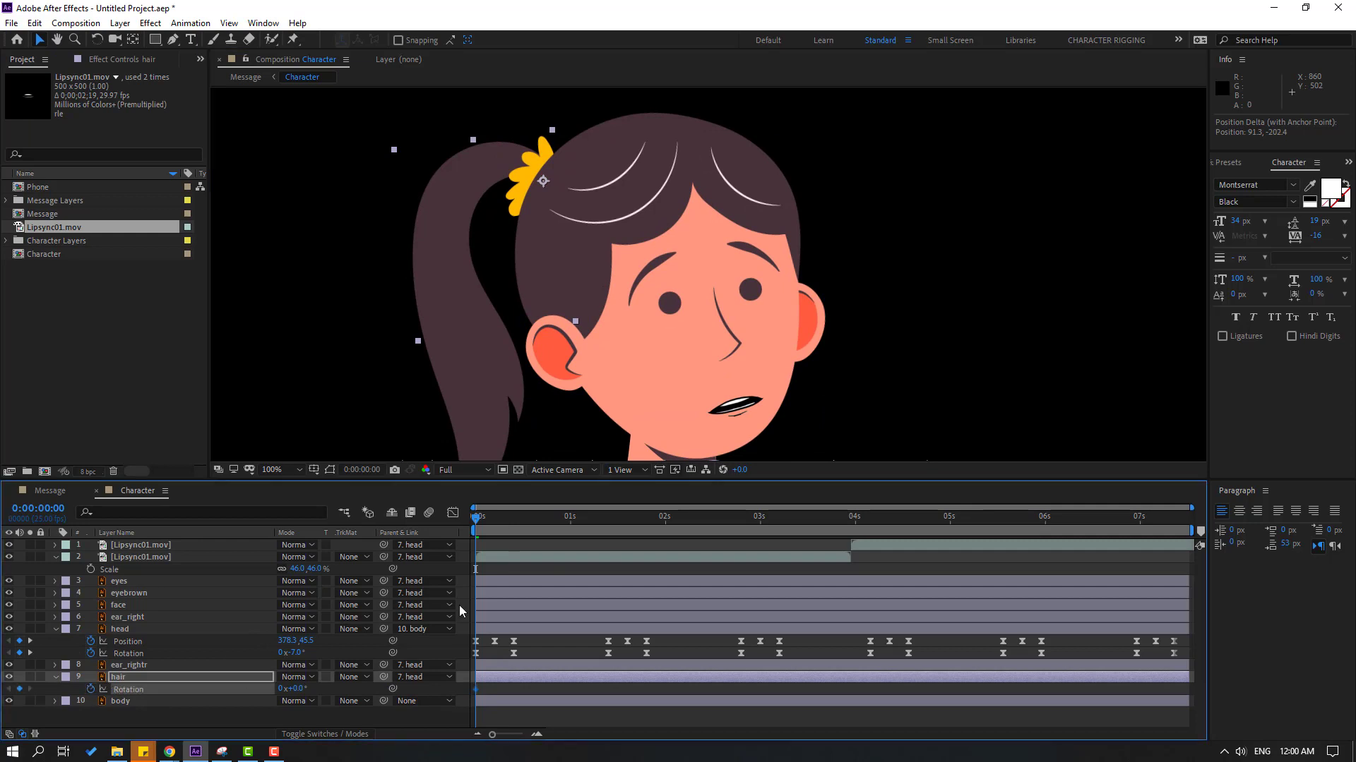
key("shift+Page_Down")
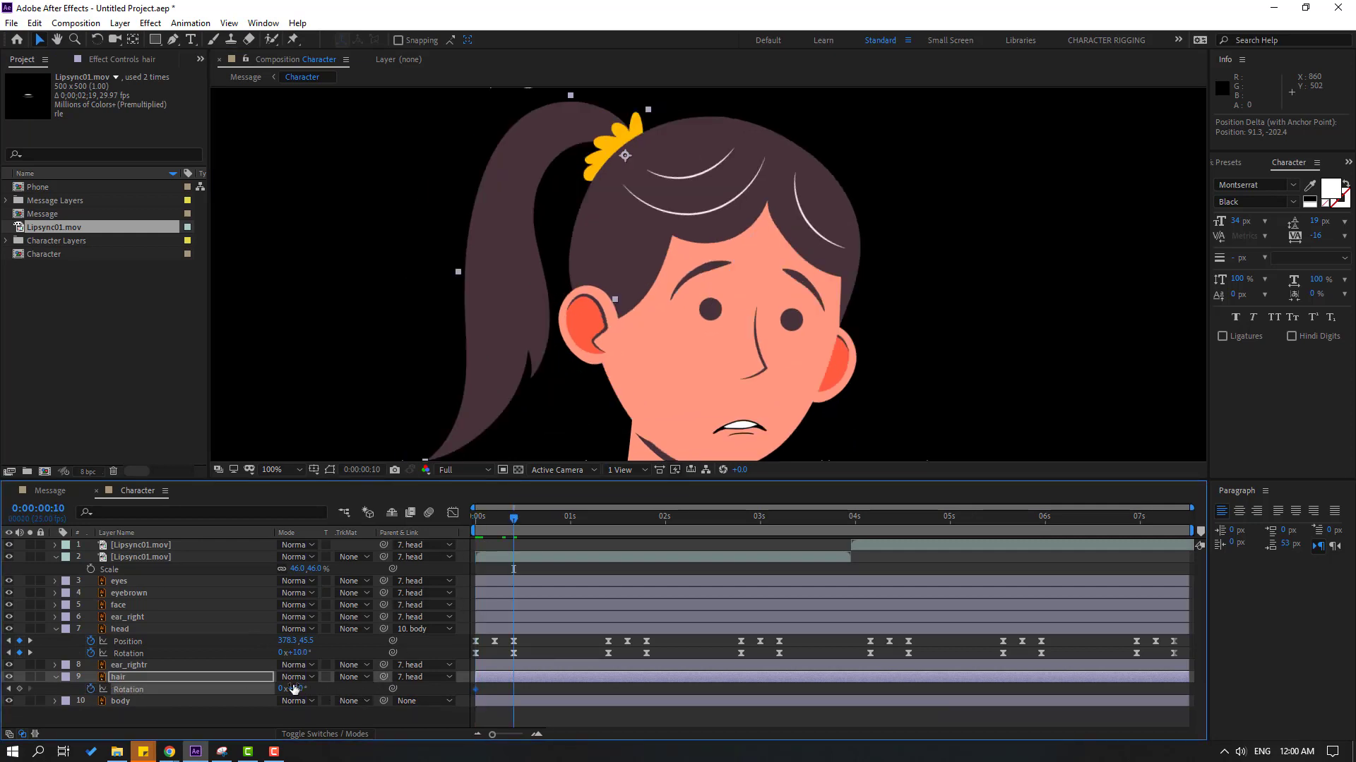
left_click_drag(295, 690, 290, 695)
key("shift+Page_Down")
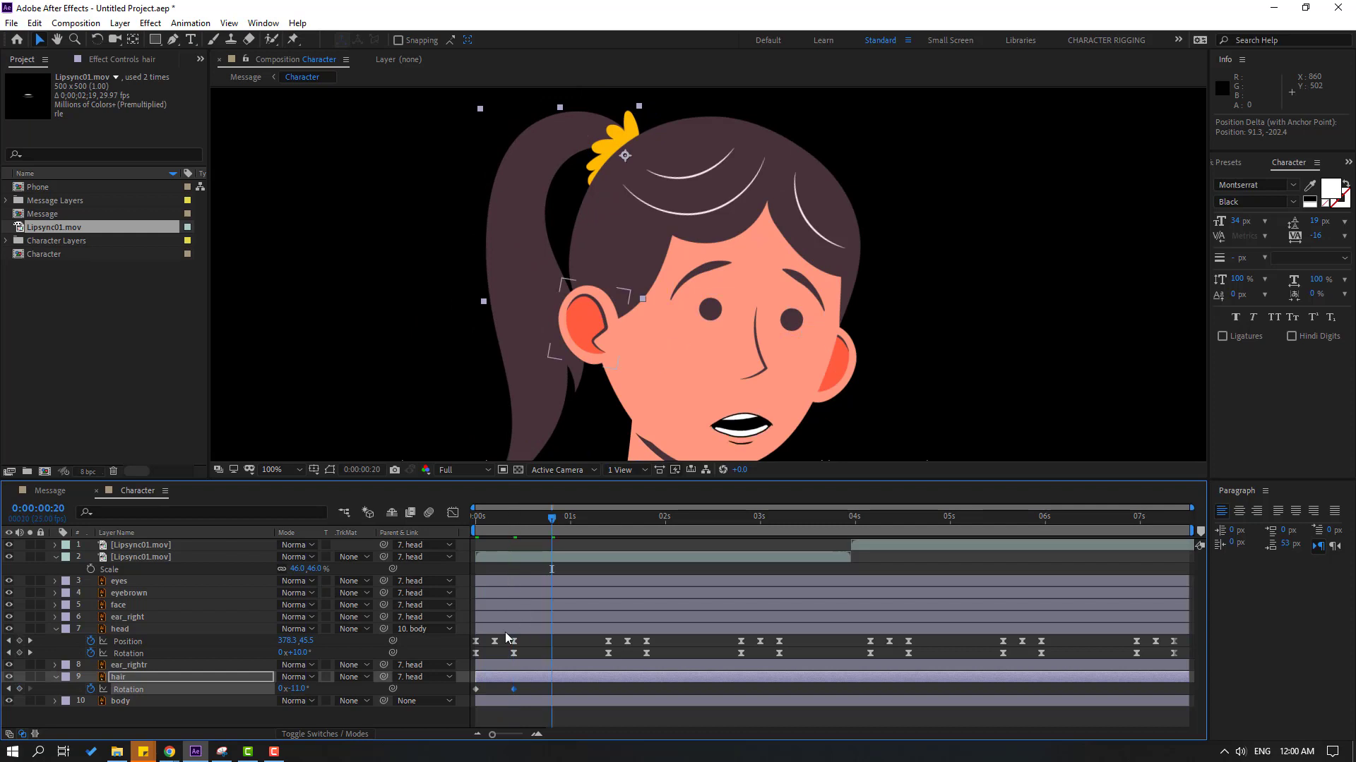
left_click_drag(297, 691, 291, 690)
key("shift+Page_Down")
key("space")
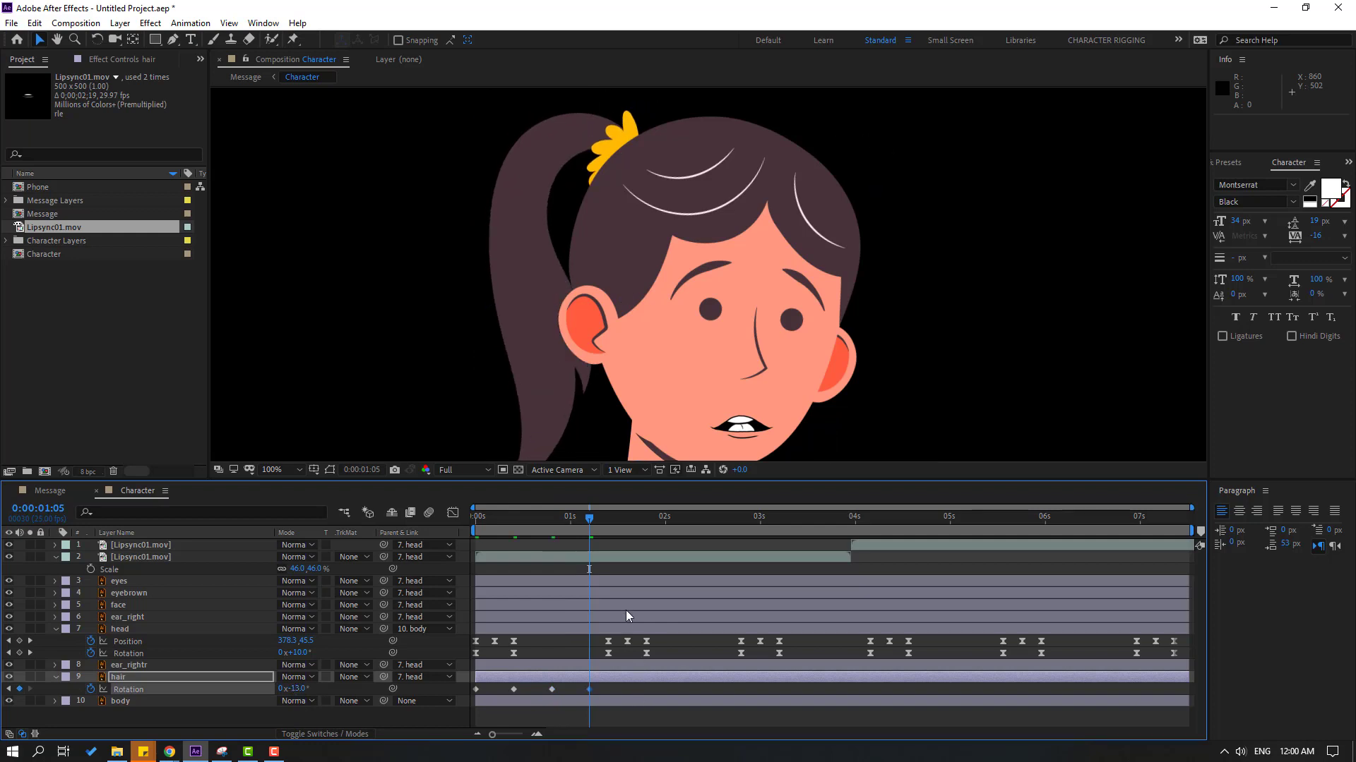
key("space")
Apply Easy Ease to the hair's rotation keyframes, compress them proportionally to end at 0:00:00:20, and preview the swing
left_click_drag(598, 695, 487, 689)
right_click(476, 689)
mouse_move(496, 683)
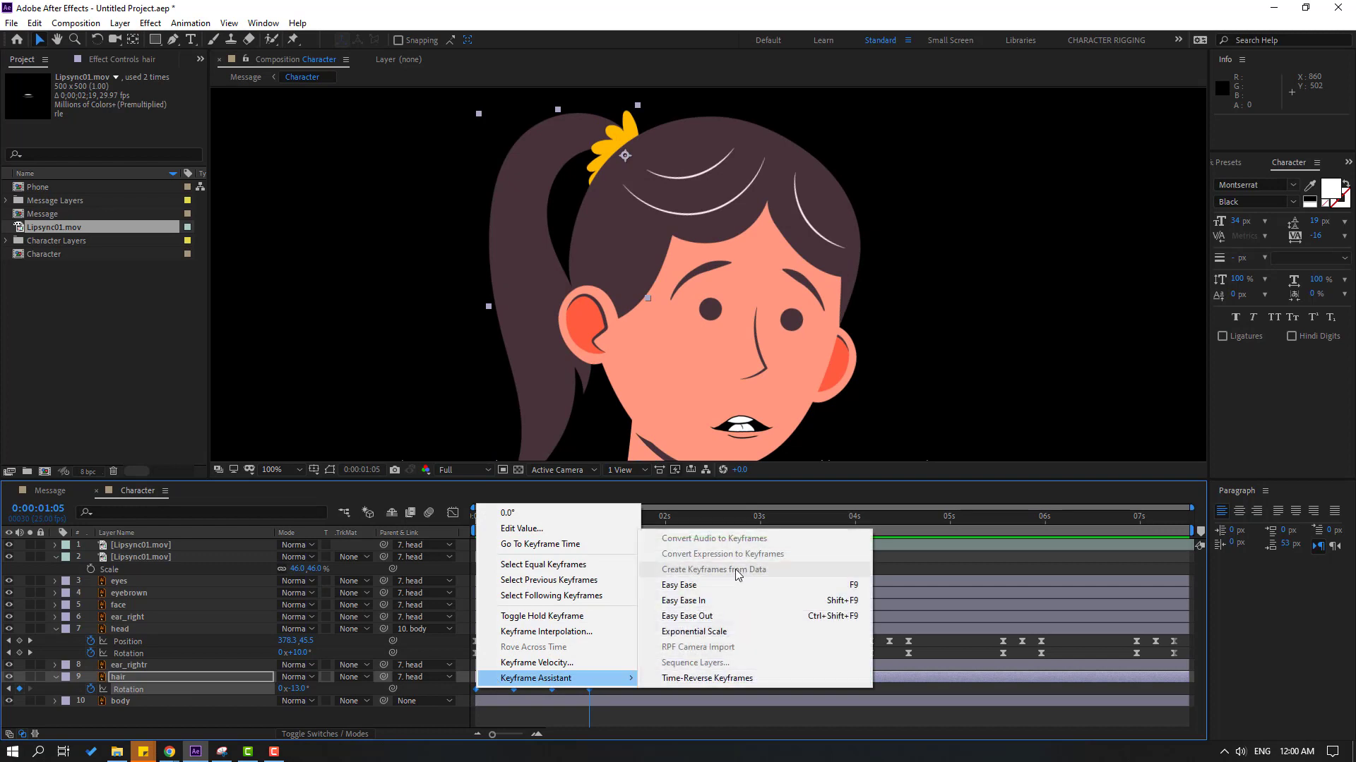
left_click(706, 586)
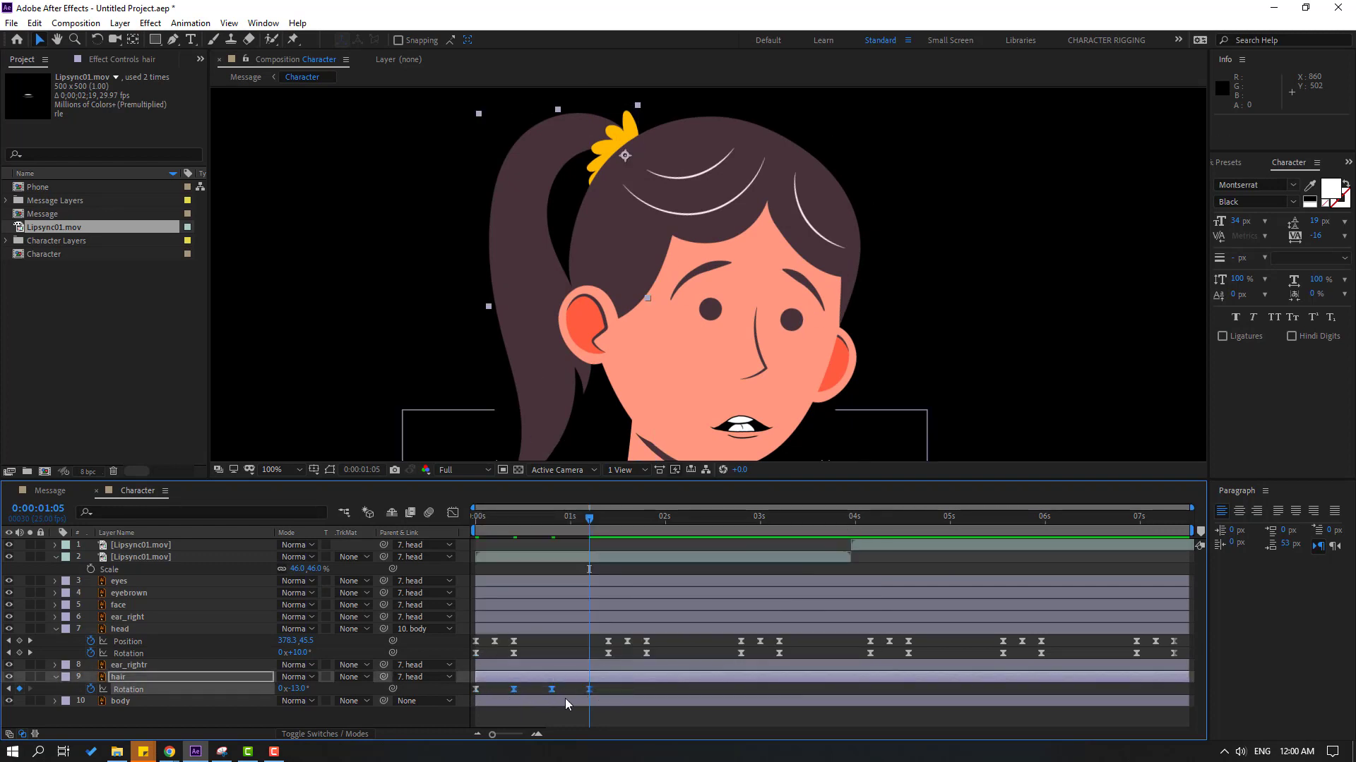
left_click_drag(588, 689, 551, 689)
key("space")
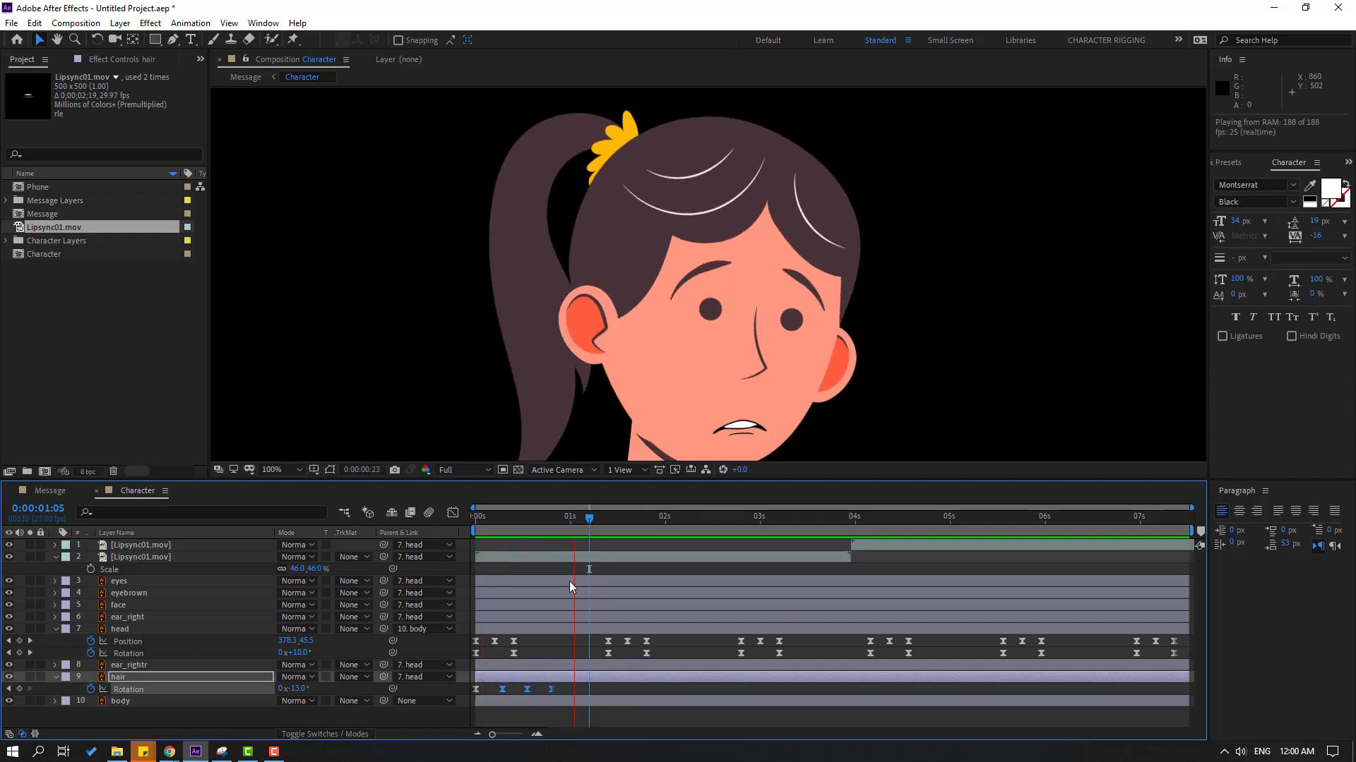
scroll(564, 358, "down", 2)
scroll(415, 407, "down", 2)
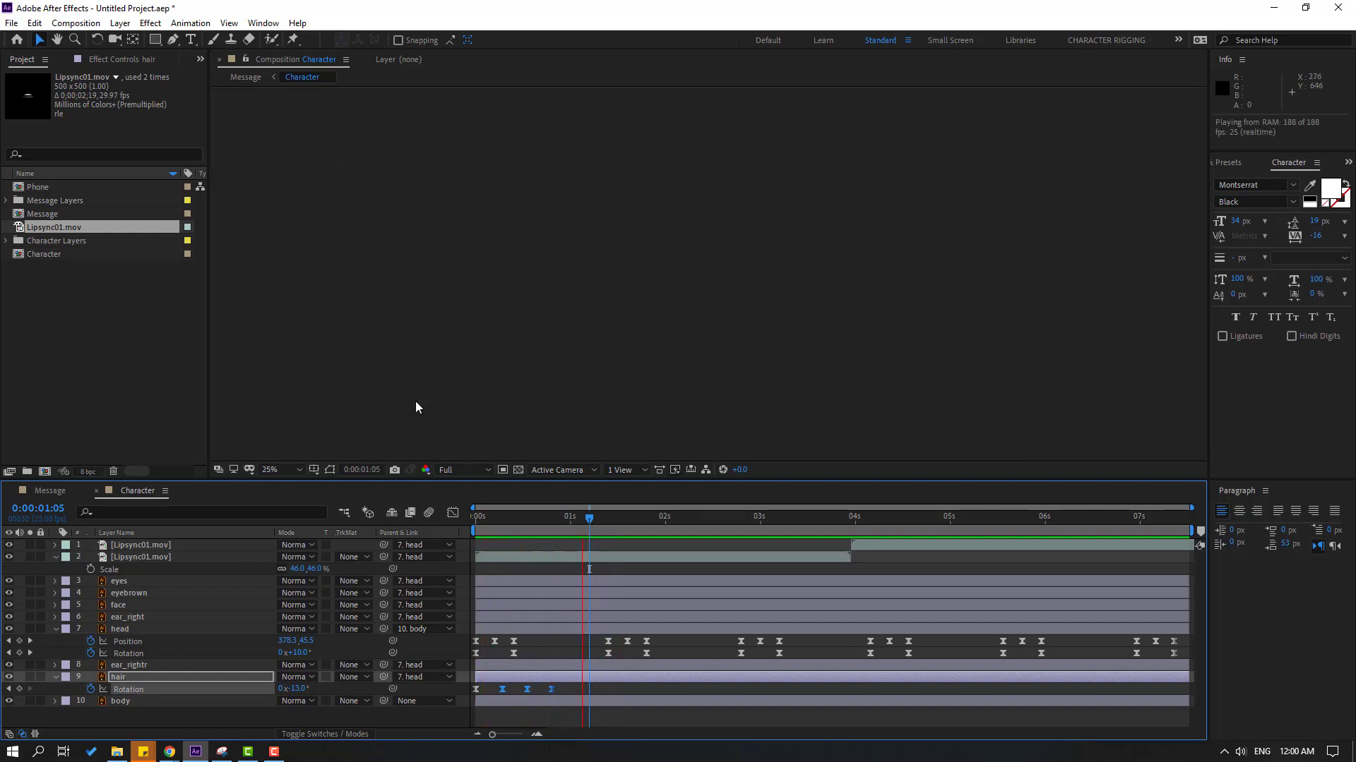
Copy the hair's four rotation keyframes to the start of each head movement, including 0:00:01:10, 0:00:05:14 and 0:00:06:24, and preview
key("space")
left_click_drag(569, 687, 443, 707)
key("ctrl+c")
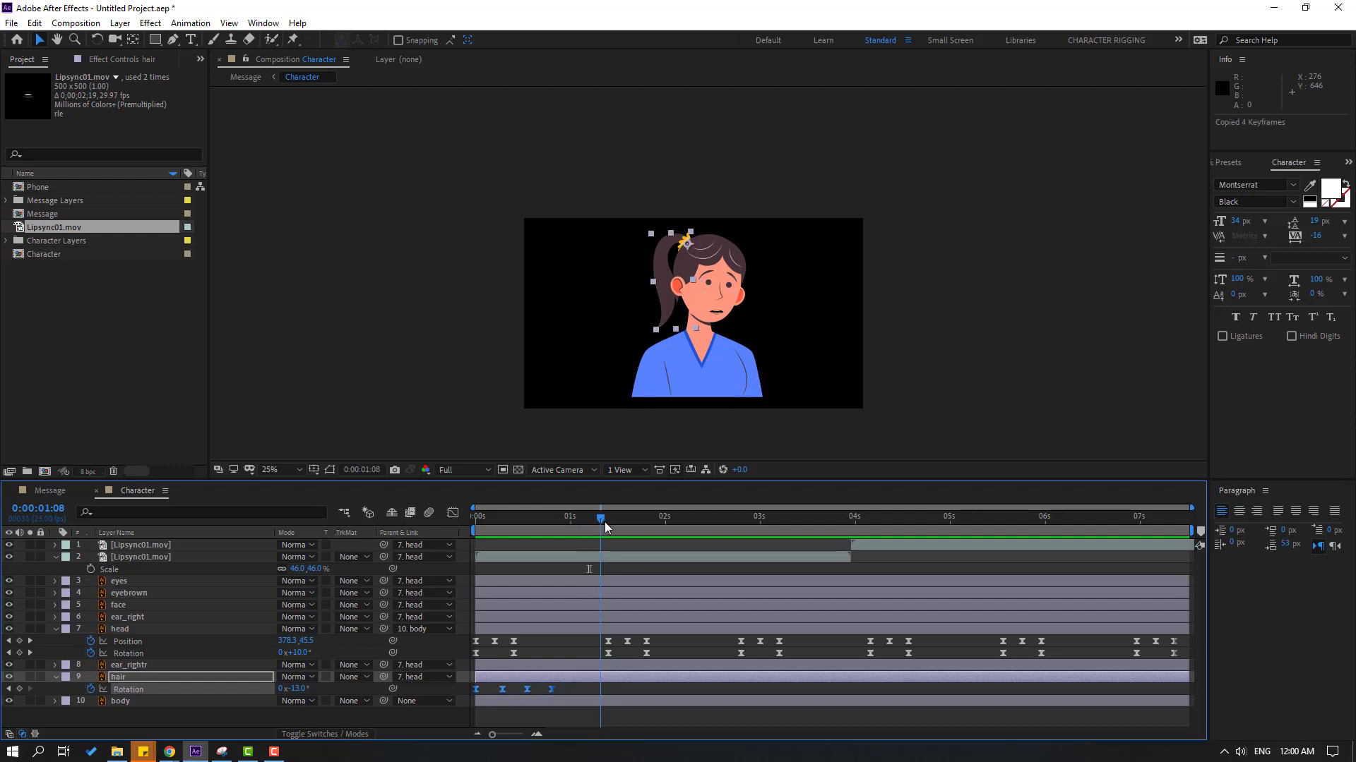
key("ctrl+v")
left_click_drag(616, 530, 740, 528)
key("ctrl+v")
left_click_drag(862, 529, 868, 530)
key("ctrl+v")
left_click_drag(984, 516, 1003, 520)
key("ctrl+v")
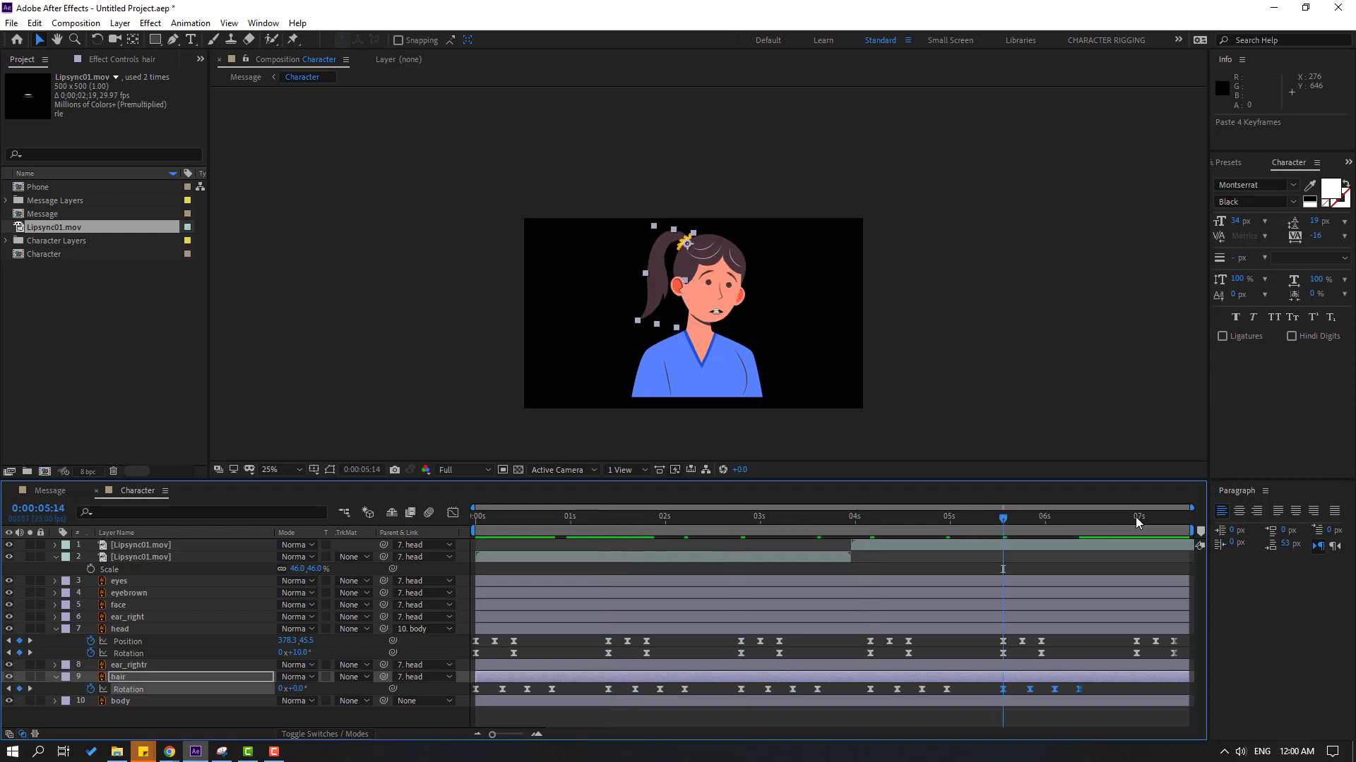
left_click(1135, 515)
key("ctrl+v")
key("space")
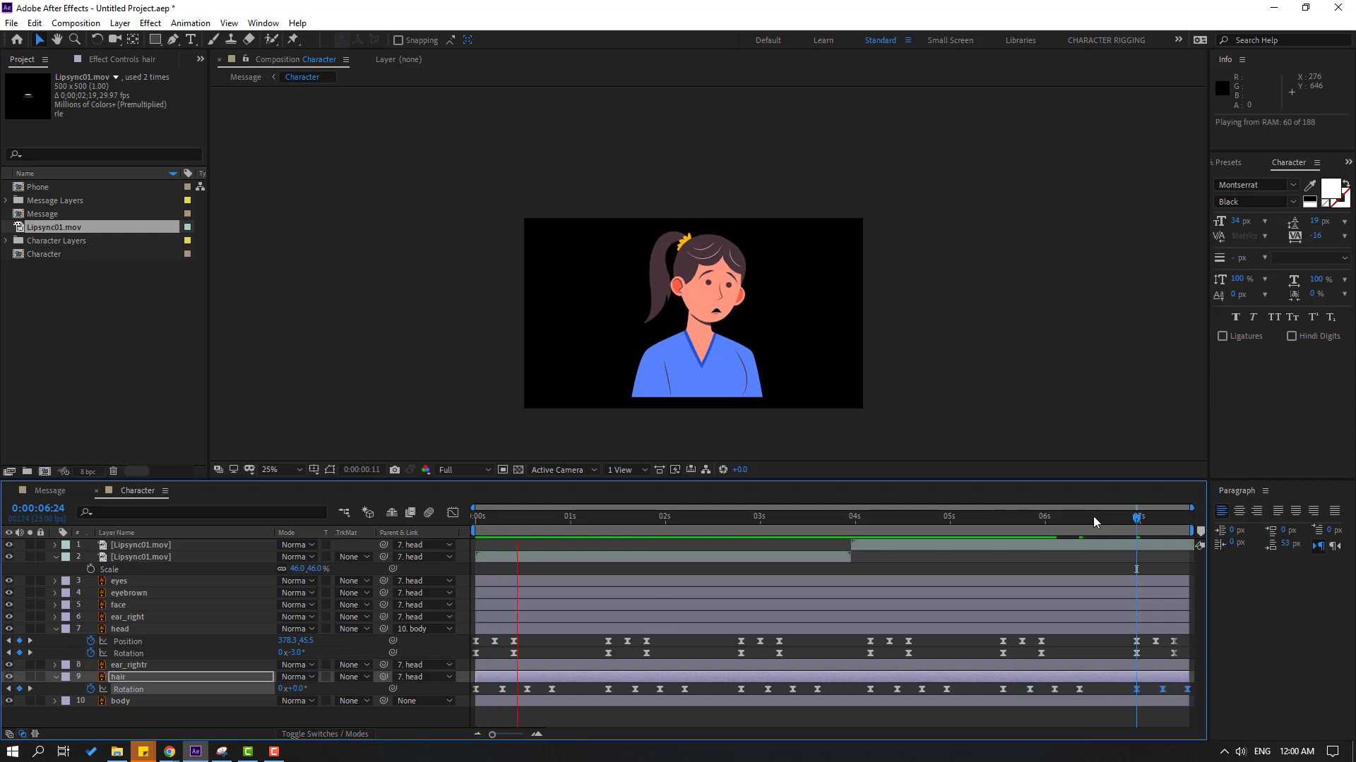
key("space")
Overwrite the second hair swing's opening keyframe at 0:00:01:10 with a copy of the first swing's last rotation keyframe, and preview
left_click(552, 689)
key("ctrl+c")
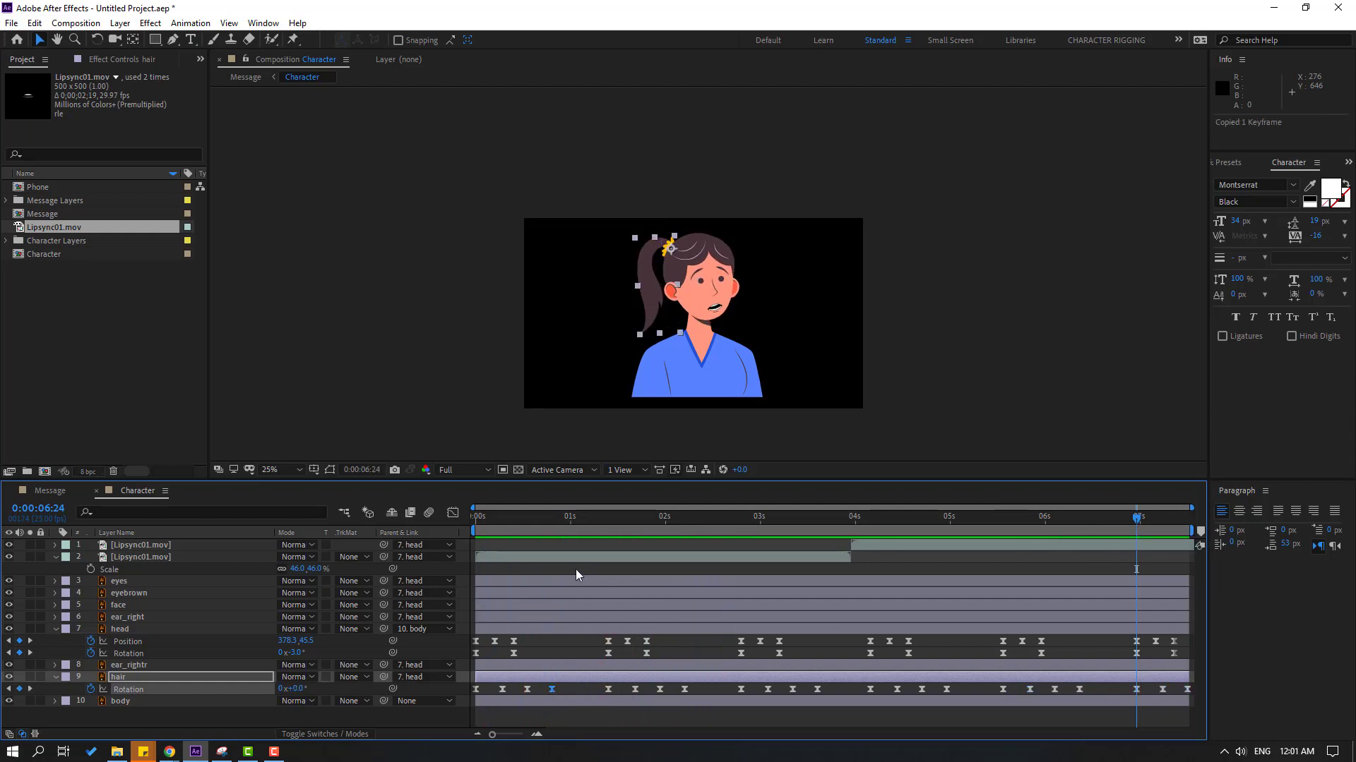
left_click_drag(546, 518, 610, 526)
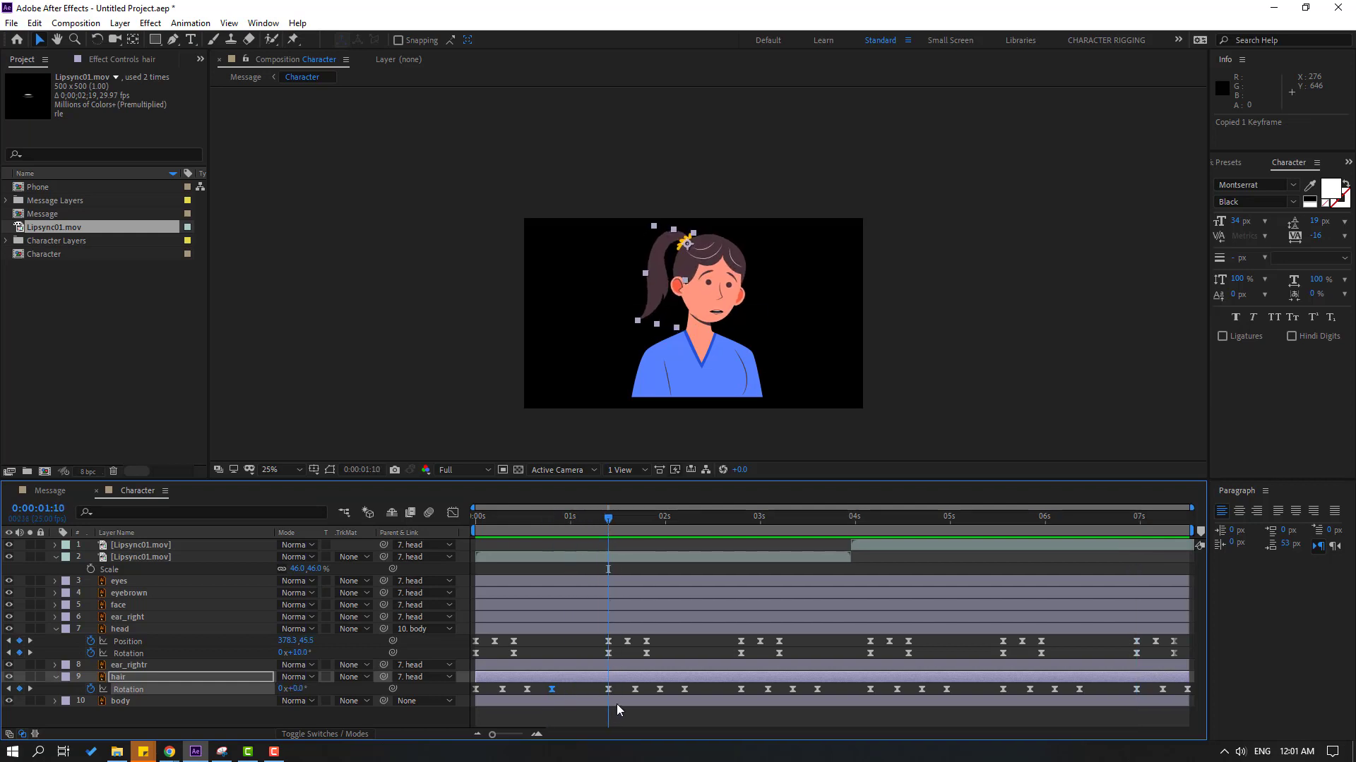
key("ctrl+v")
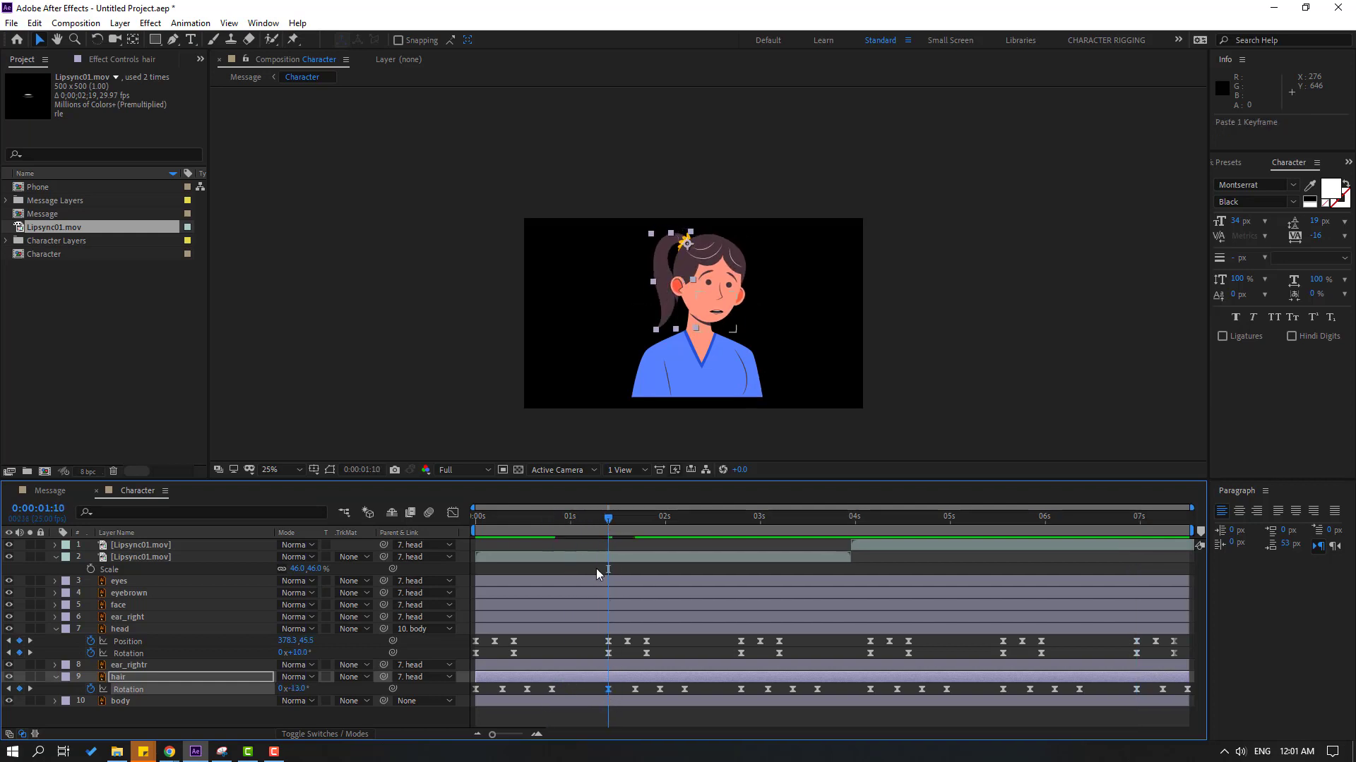
left_click_drag(603, 519, 509, 526)
key("space")
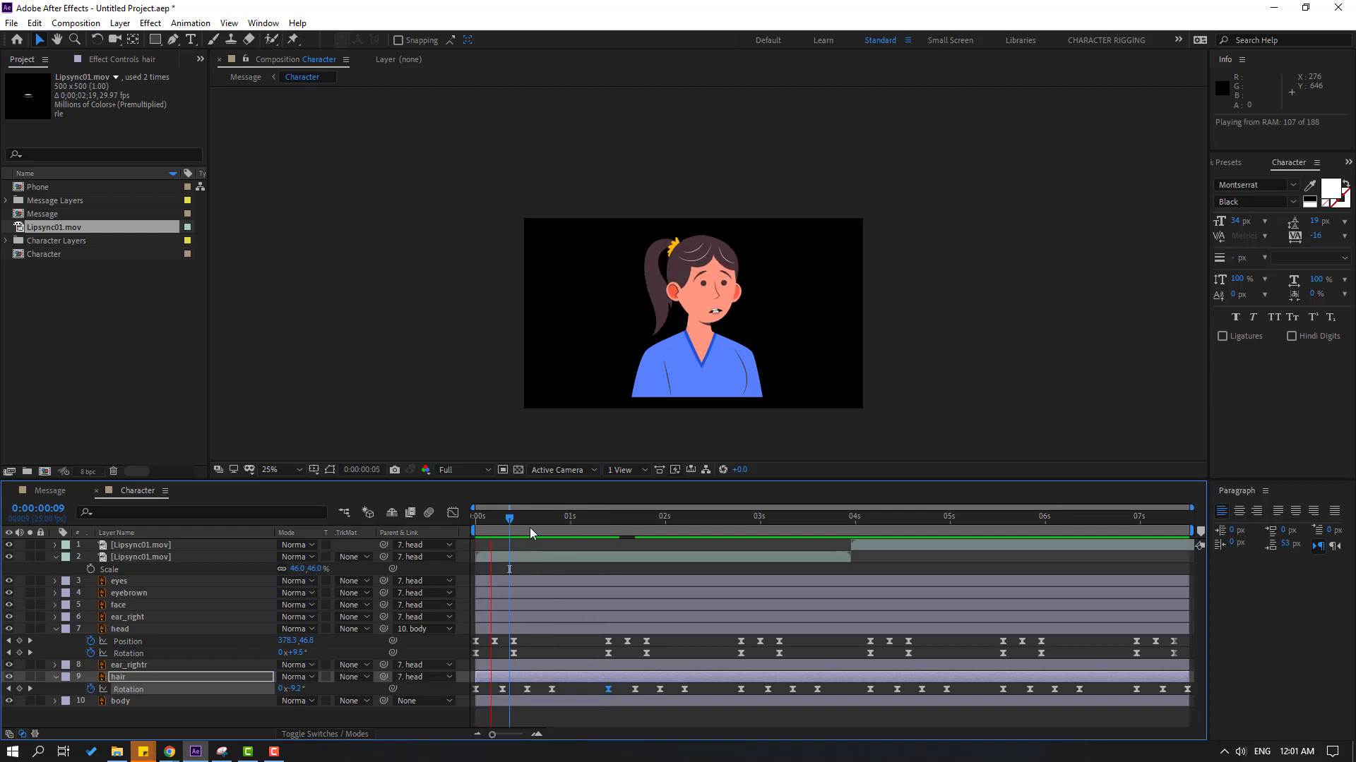
key("space")
Replace the hair's opening swing keyframes at 0:00:02:20 and 0:00:04:04 with copies of the -13° ending keyframe
left_click(685, 689)
key("ctrl+c")
left_click_drag(729, 519, 741, 523)
key("ctrl+v")
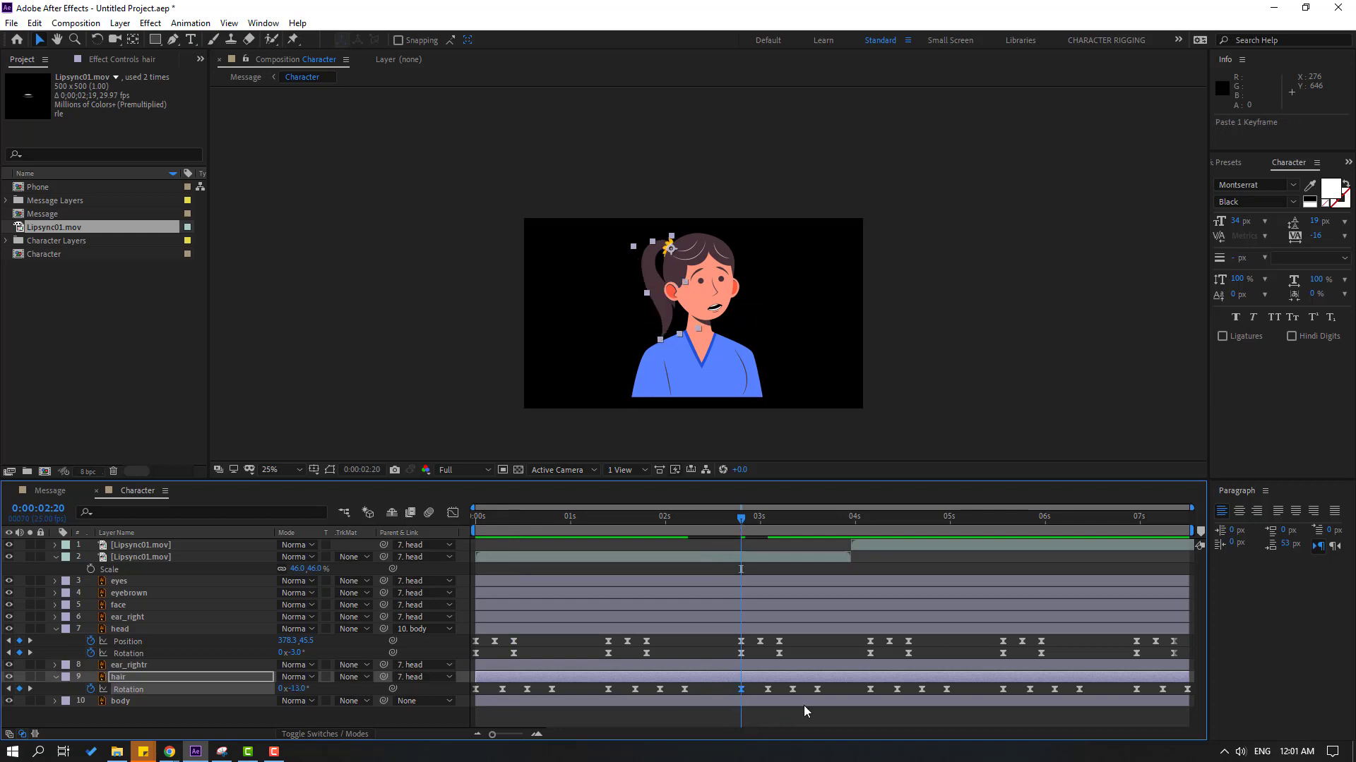
key("ctrl+c")
left_click(870, 520)
key("ctrl+v")
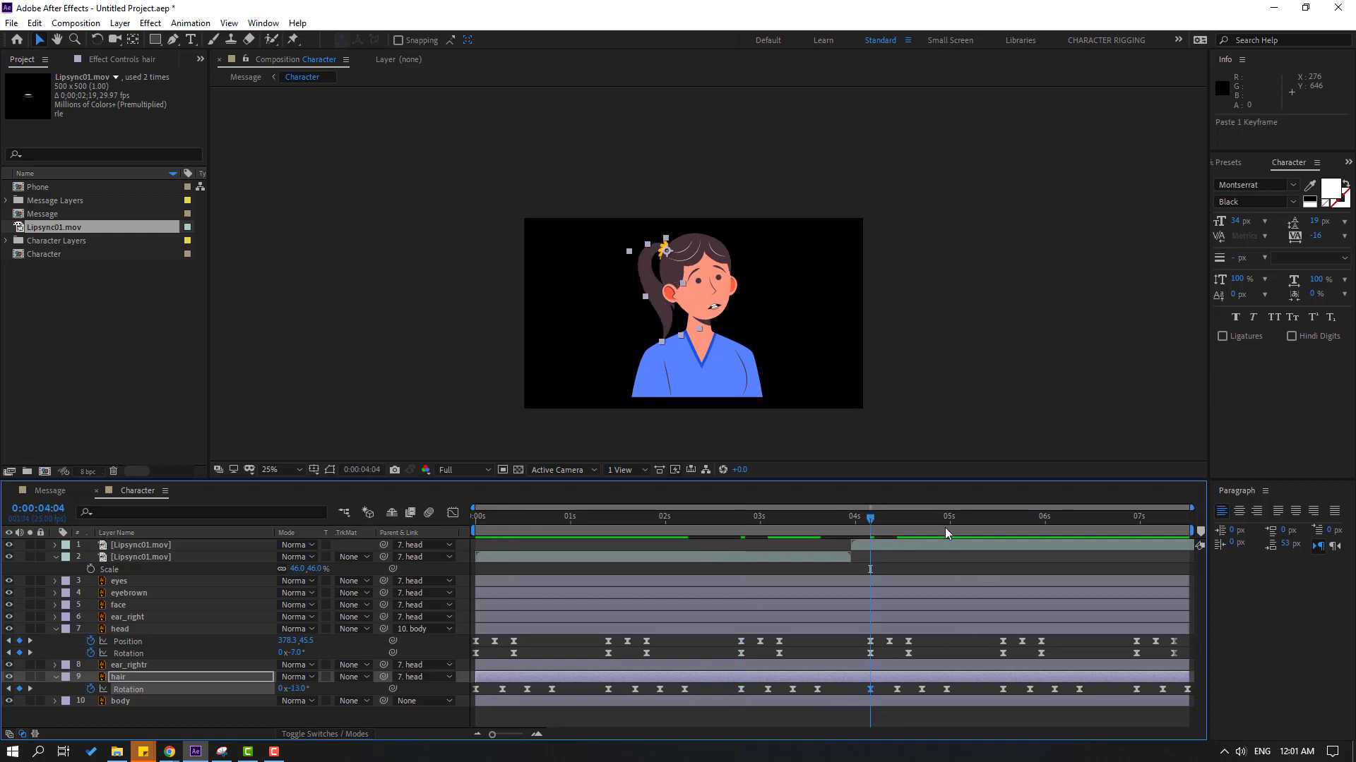
Match the hair swings' opening keyframes at 0:00:05:14 and 0:00:06:24 to each preceding swing's last keyframe, and preview the motion
left_click(946, 528)
left_click(946, 689)
key("ctrl+c")
left_click(1002, 520)
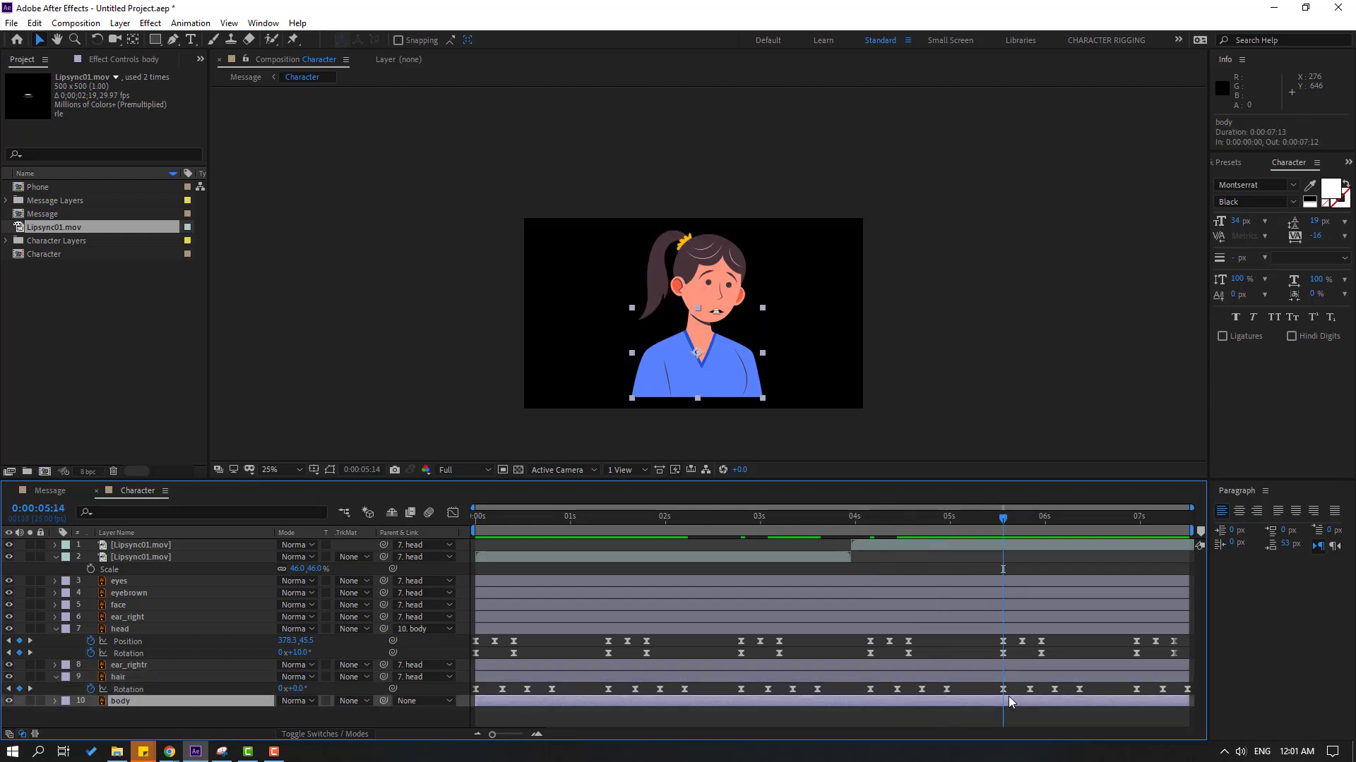
key("ctrl+v")
left_click(1079, 689)
key("ctrl+c")
left_click(1137, 520)
key("ctrl+v")
key("space")
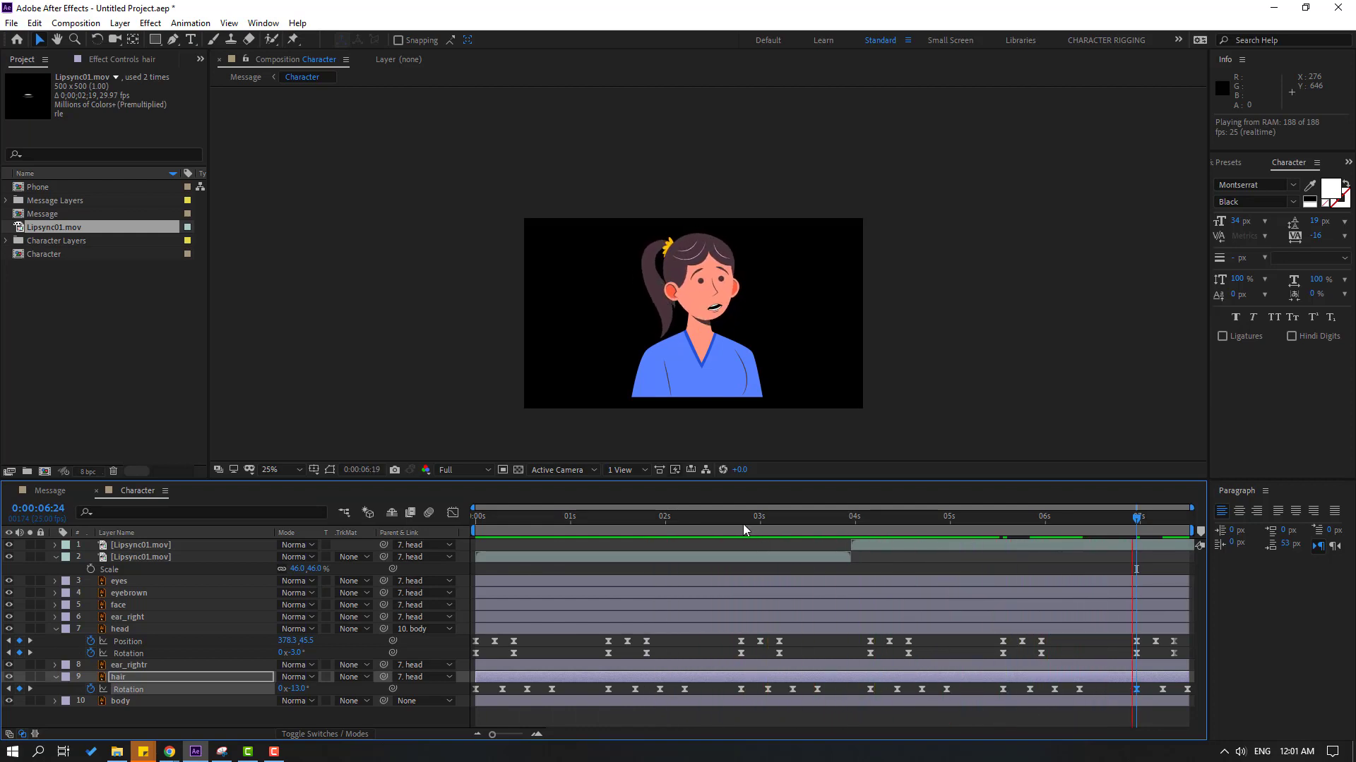
key("space")
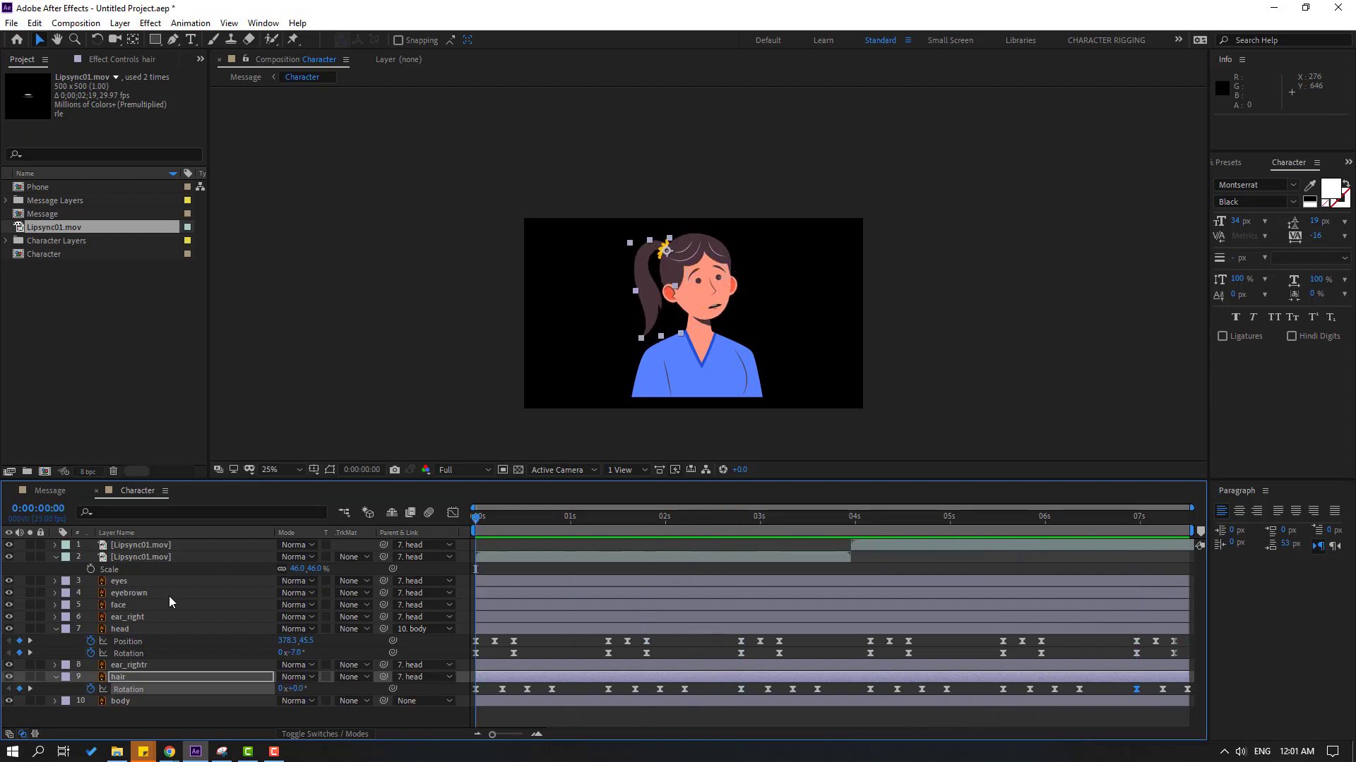
Add a Scale keyframe of 100% to the eyes layer at 0:00:00:04
left_click(129, 584)
scroll(729, 319, "up", 6)
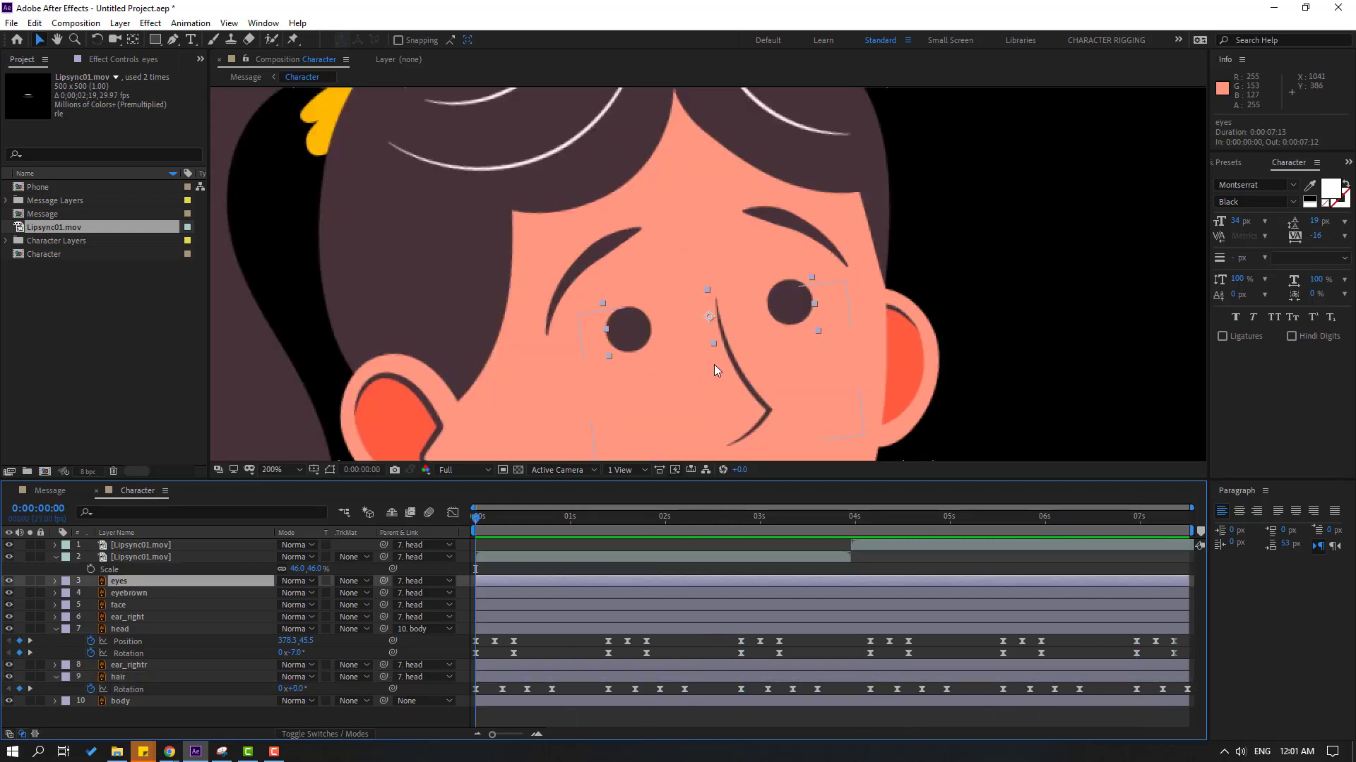
key("s")
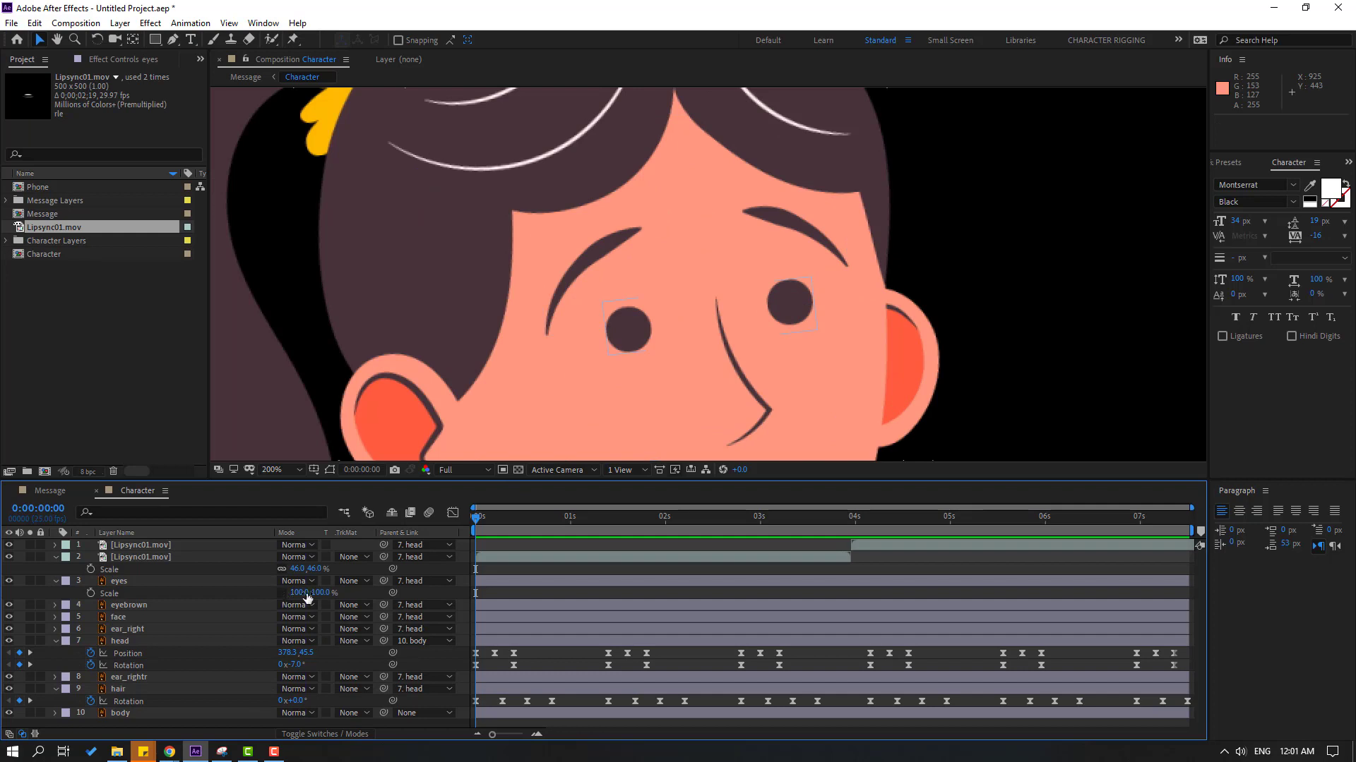
left_click_drag(485, 521, 491, 523)
left_click(91, 593)
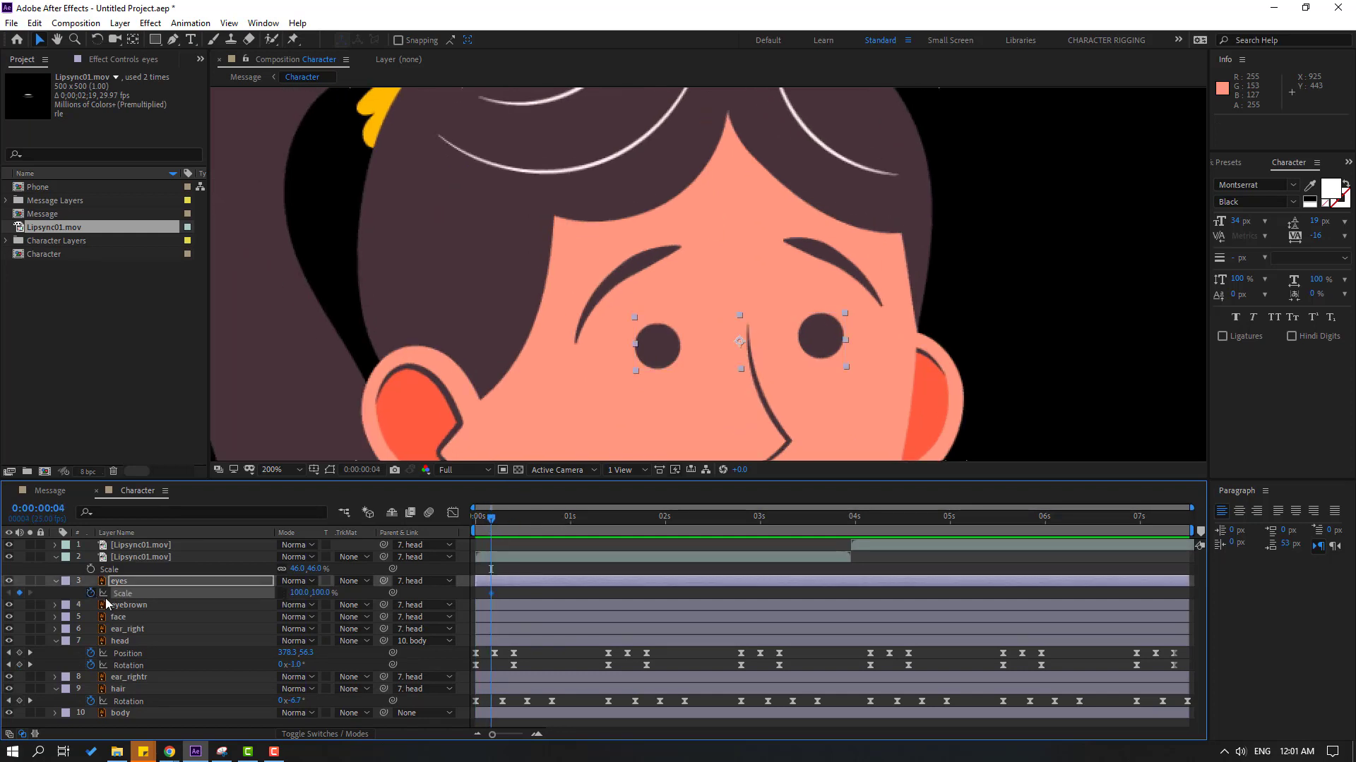
Squash the eyes' vertical scale to 5% at 0:00:00:07, keeping the horizontal scale at 100%
key("Page_Down")
key("Page_Down")
key("Page_Down")
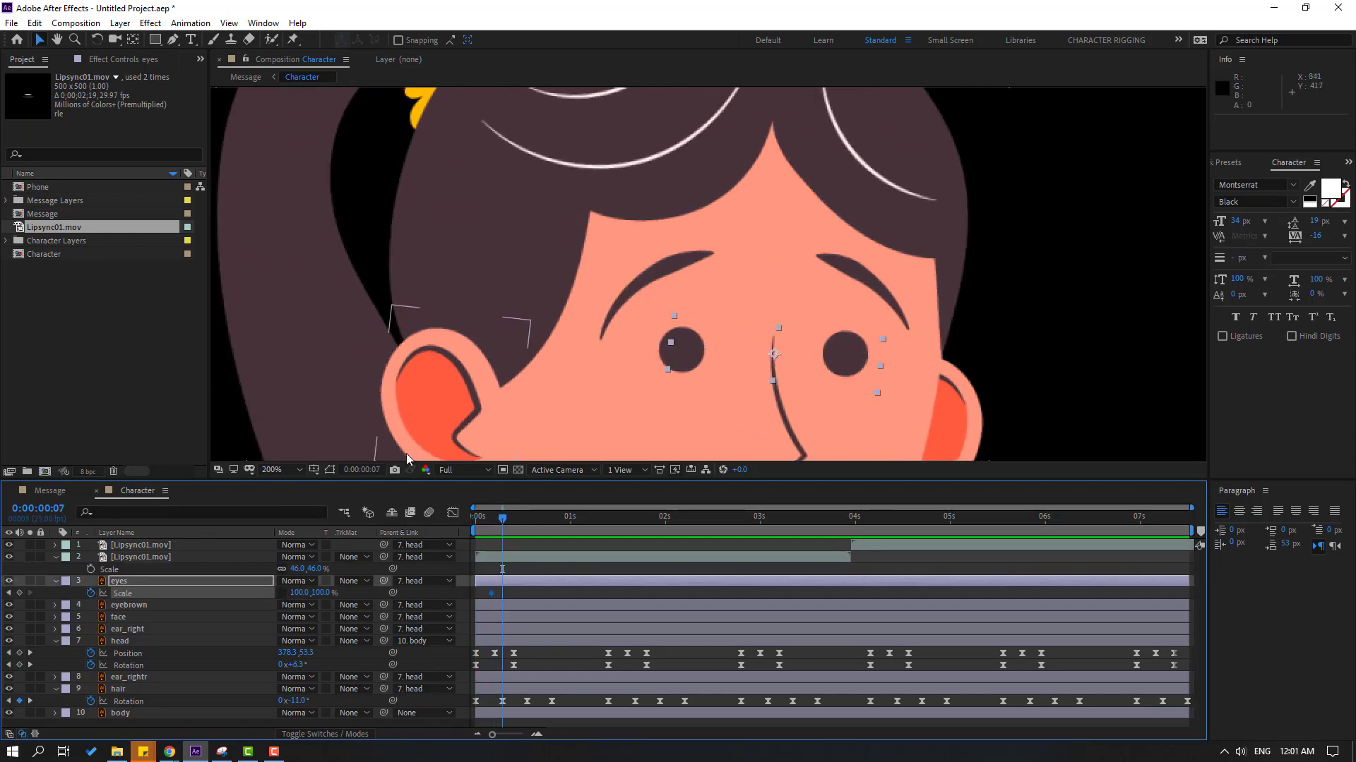
left_click(297, 581)
key("Escape")
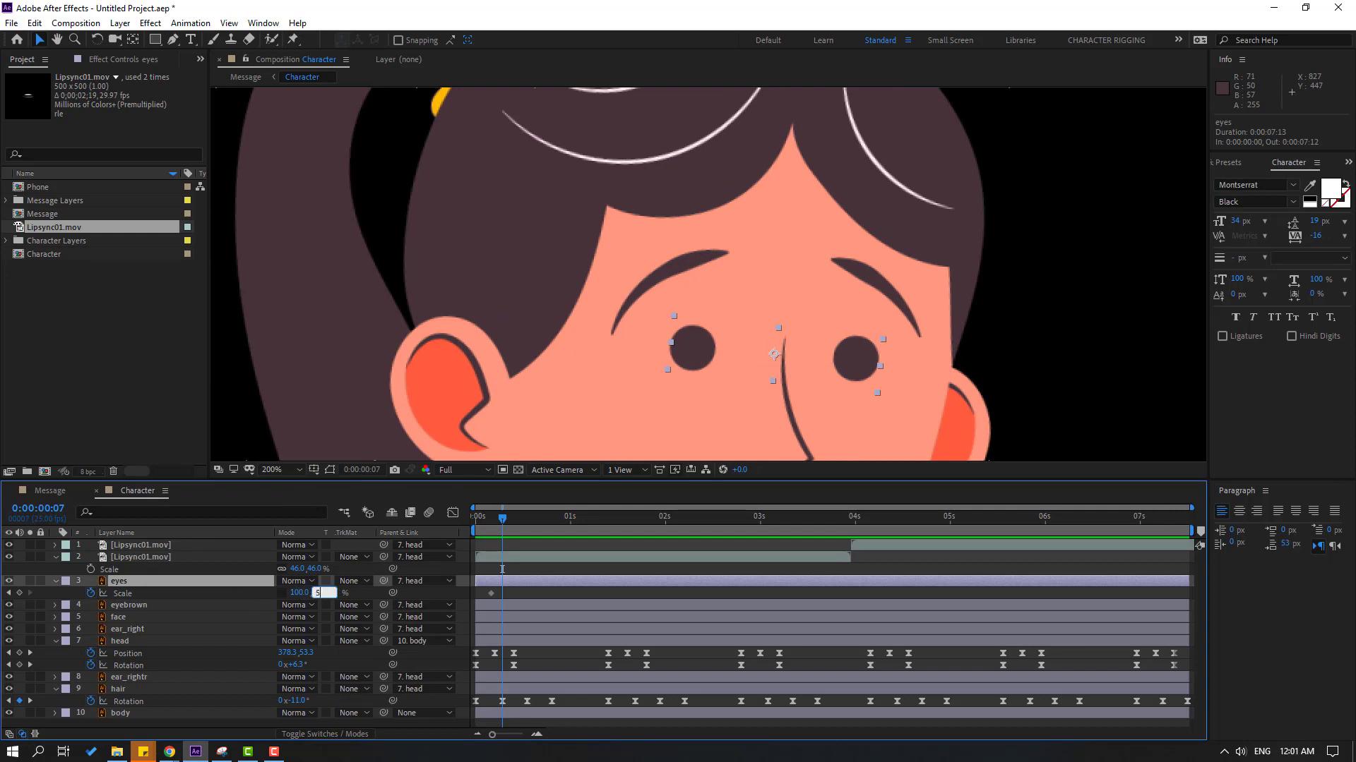
left_click(329, 594)
type("5")
key("Return")
Add the eyes' 100% scale keyframe at 0:00:00:10 and apply Easy Ease to all three blink keyframes
key("Page_Down")
key("Page_Down")
key("Page_Down")
key("ctrl+v")
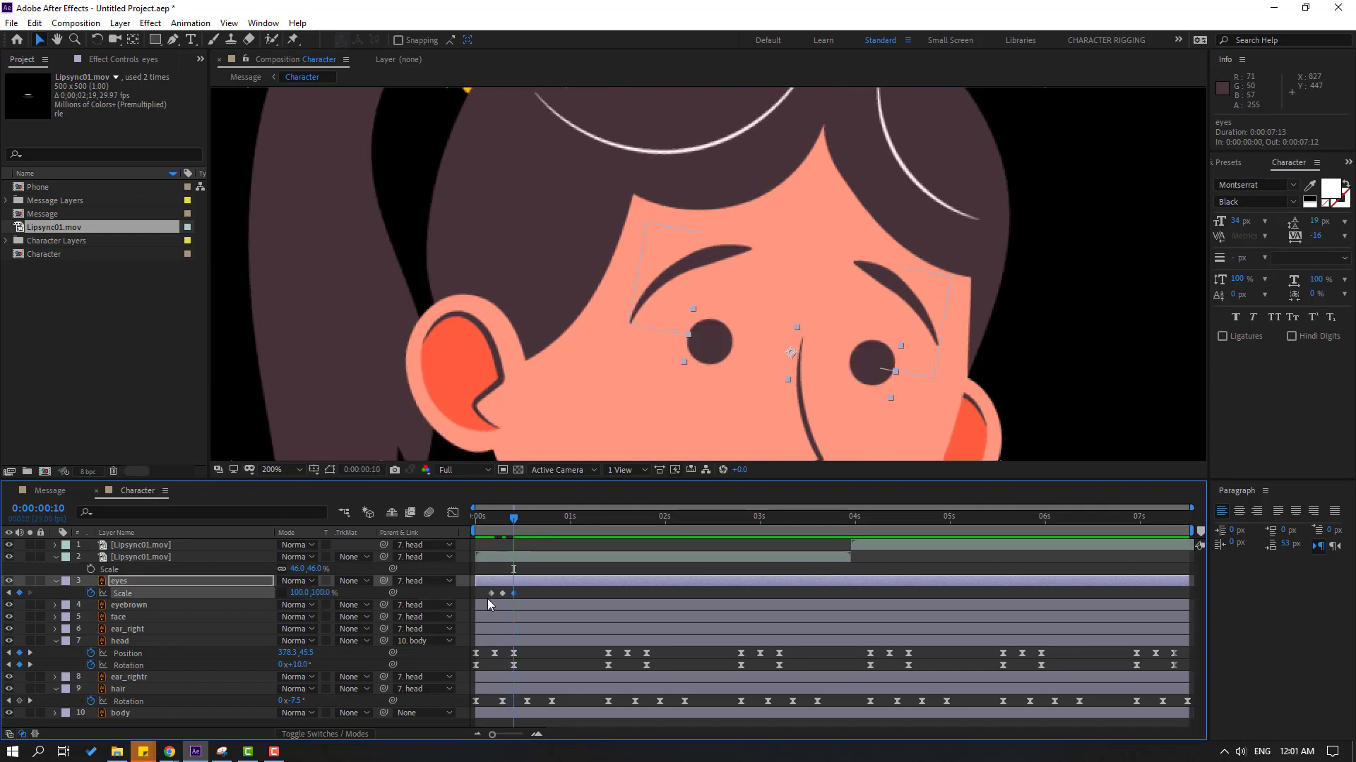
right_click(489, 595)
mouse_move(538, 590)
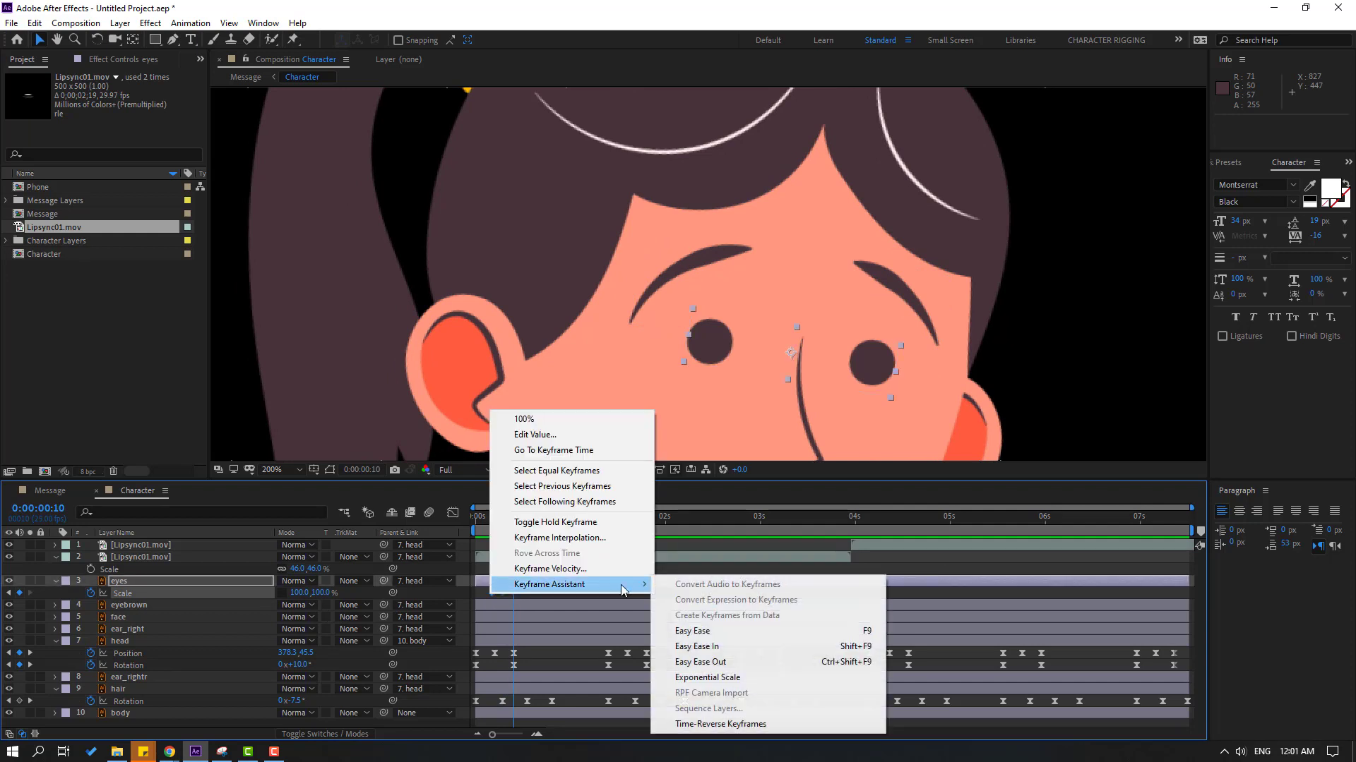
left_click(692, 631)
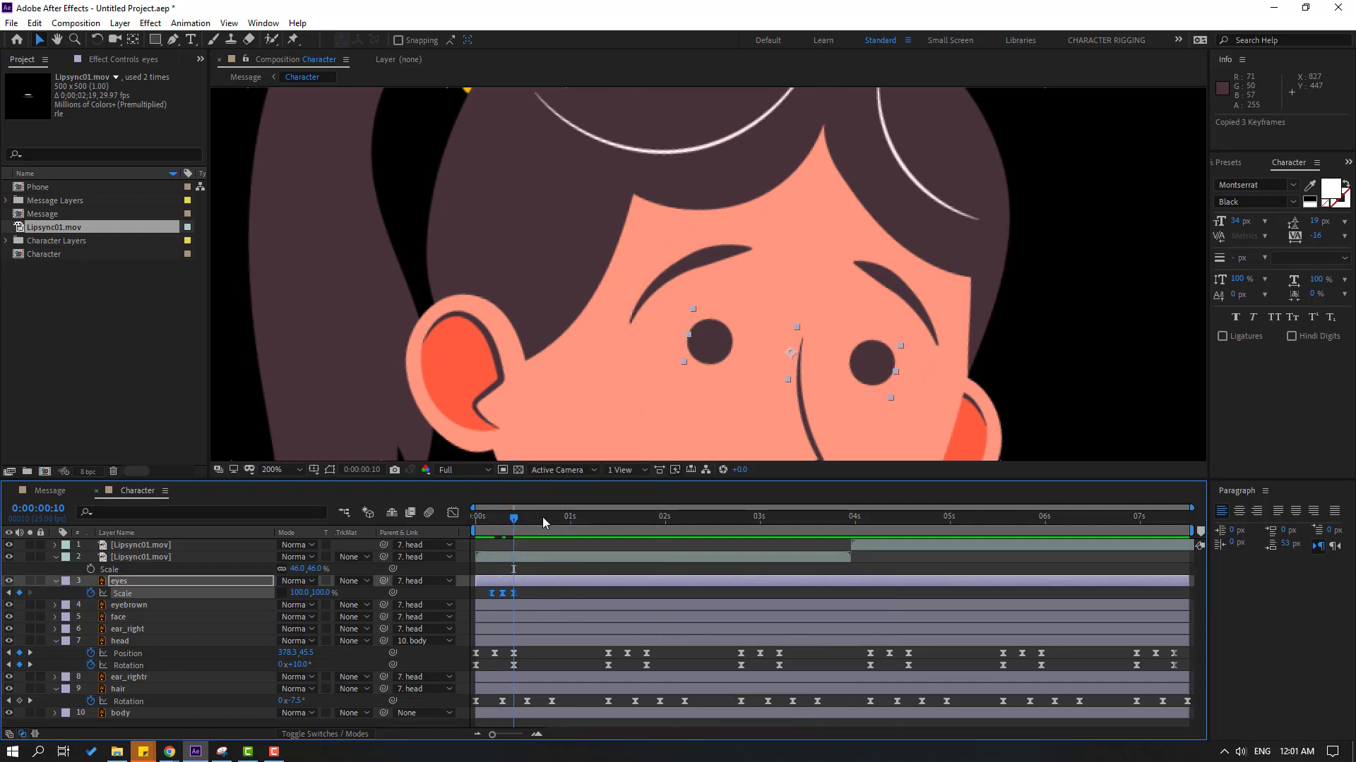
Paste a copy of the three eye blink keyframes at 0:00:01:13 and preview the blinking
key("space")
key("space")
scroll(641, 386, "down", 2)
key("ctrl+v")
key("space")
scroll(640, 391, "down", 2)
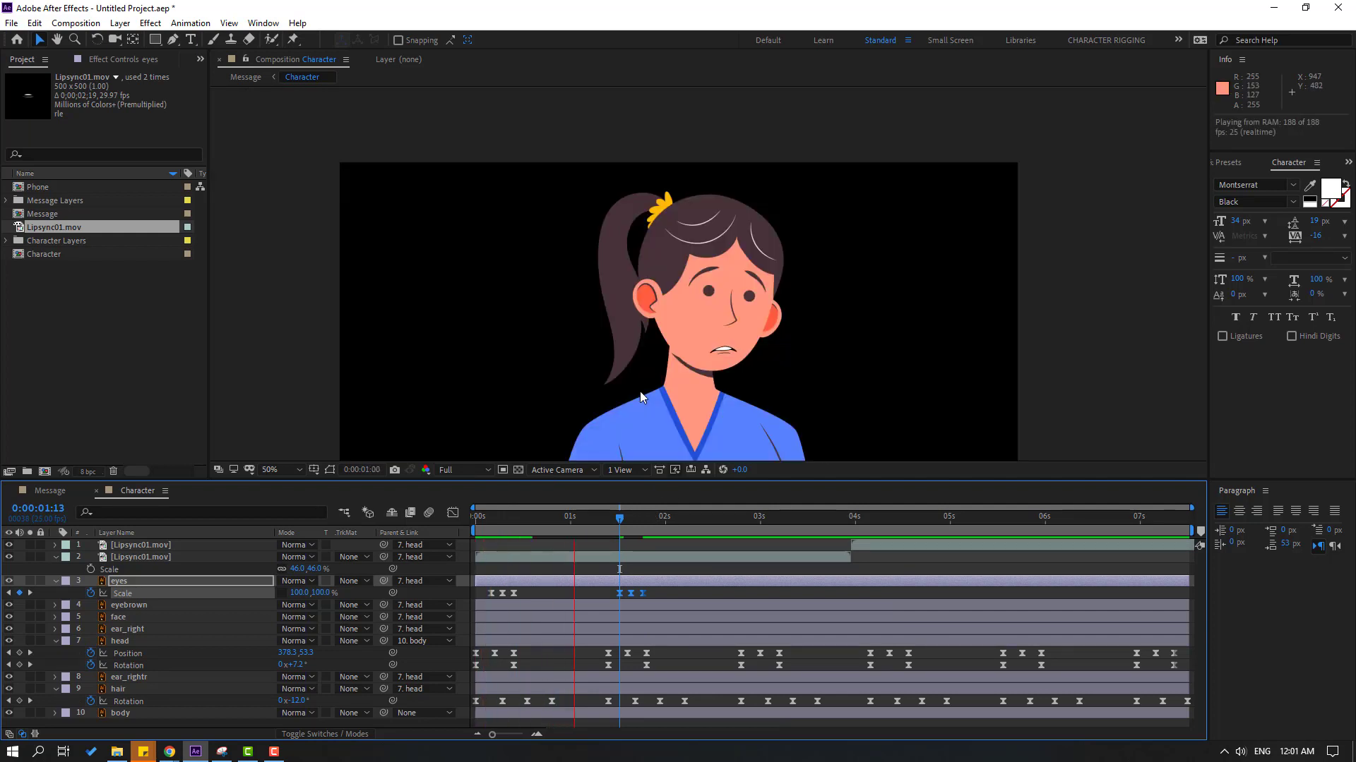
Repeat the blink keyframes at about 2.5, 3.5 and 4.5 seconds, 0:00:05:14 and 0:00:06:16, and preview the animation
left_click(665, 519)
left_click(810, 518)
key("ctrl+v")
left_click(904, 517)
key("ctrl+v")
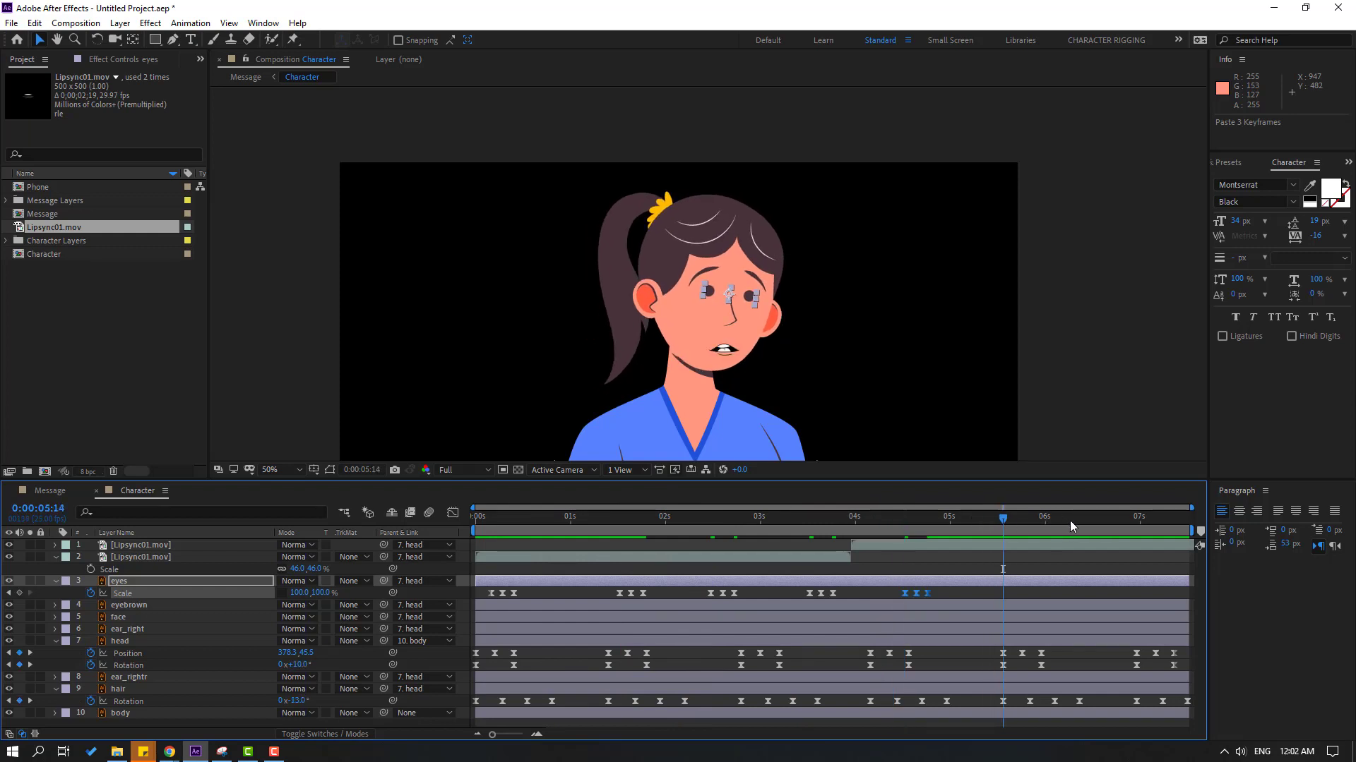
key("ctrl+v")
left_click(1105, 518)
key("space")
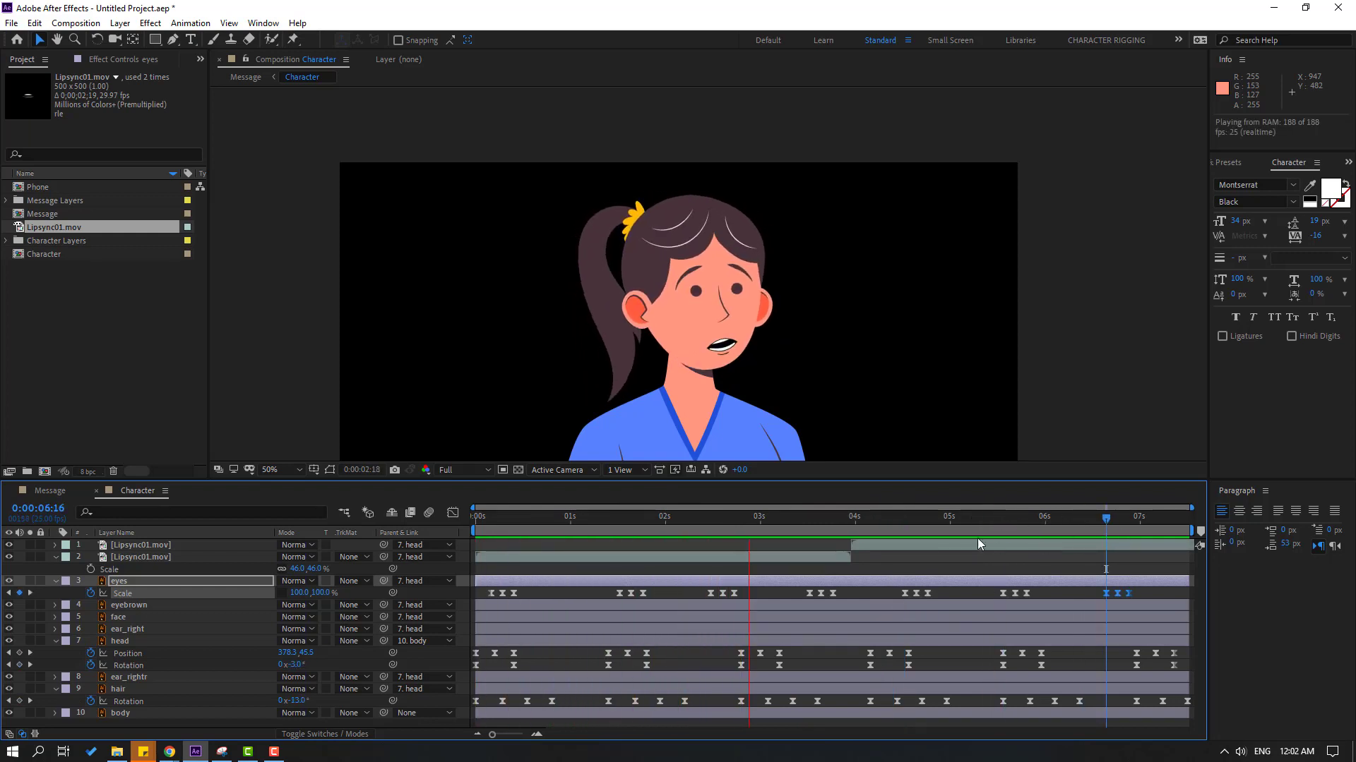
key("space")
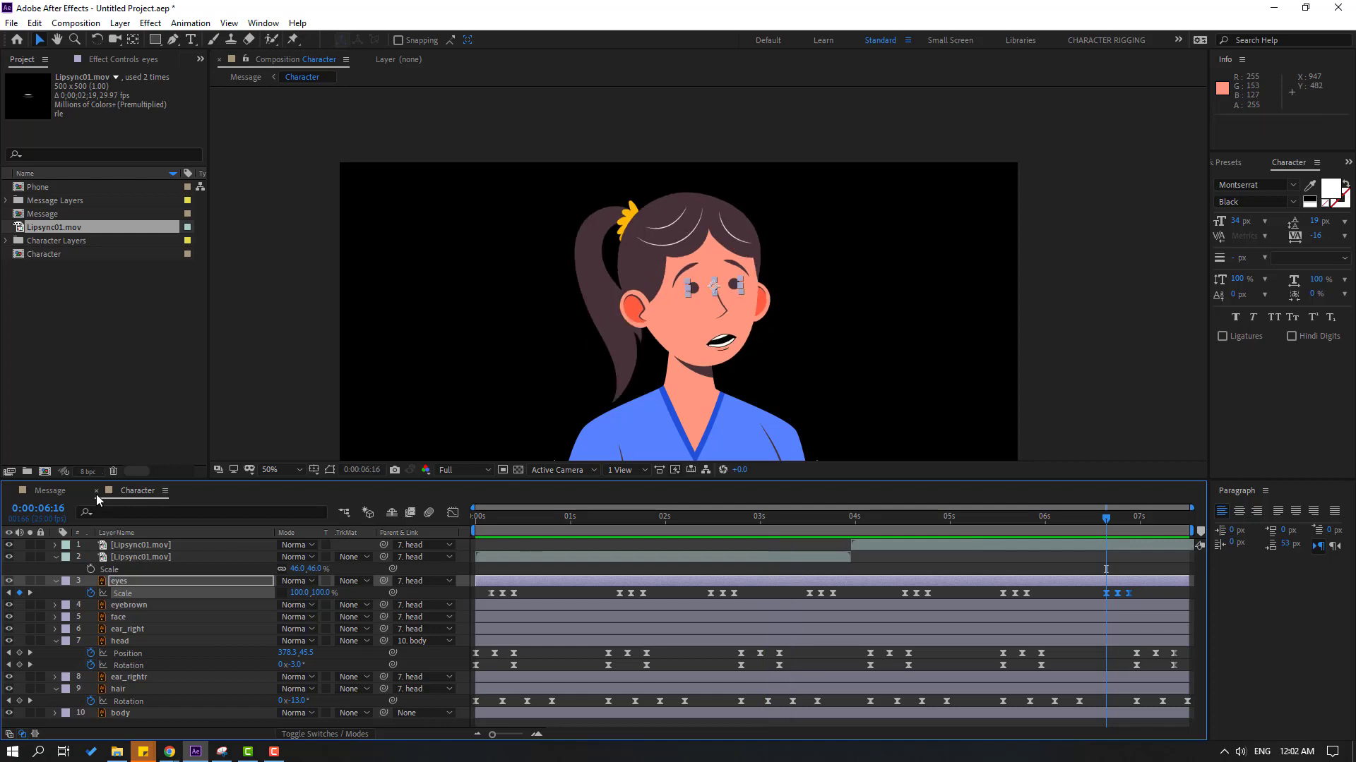
Close the Character composition, preview the Message composition from the start, and end its work area at 0:00:03:19
left_click(96, 490)
key("Home")
key("space")
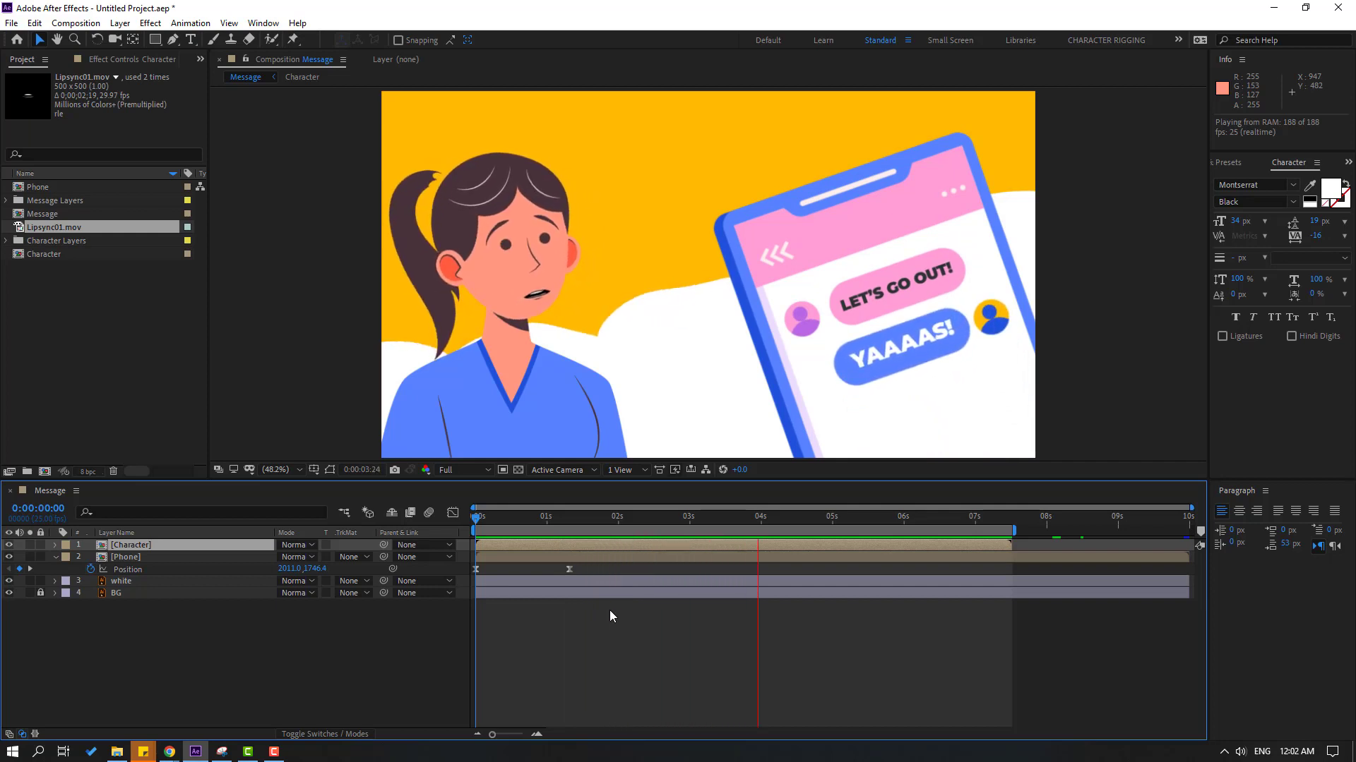
left_click(742, 519)
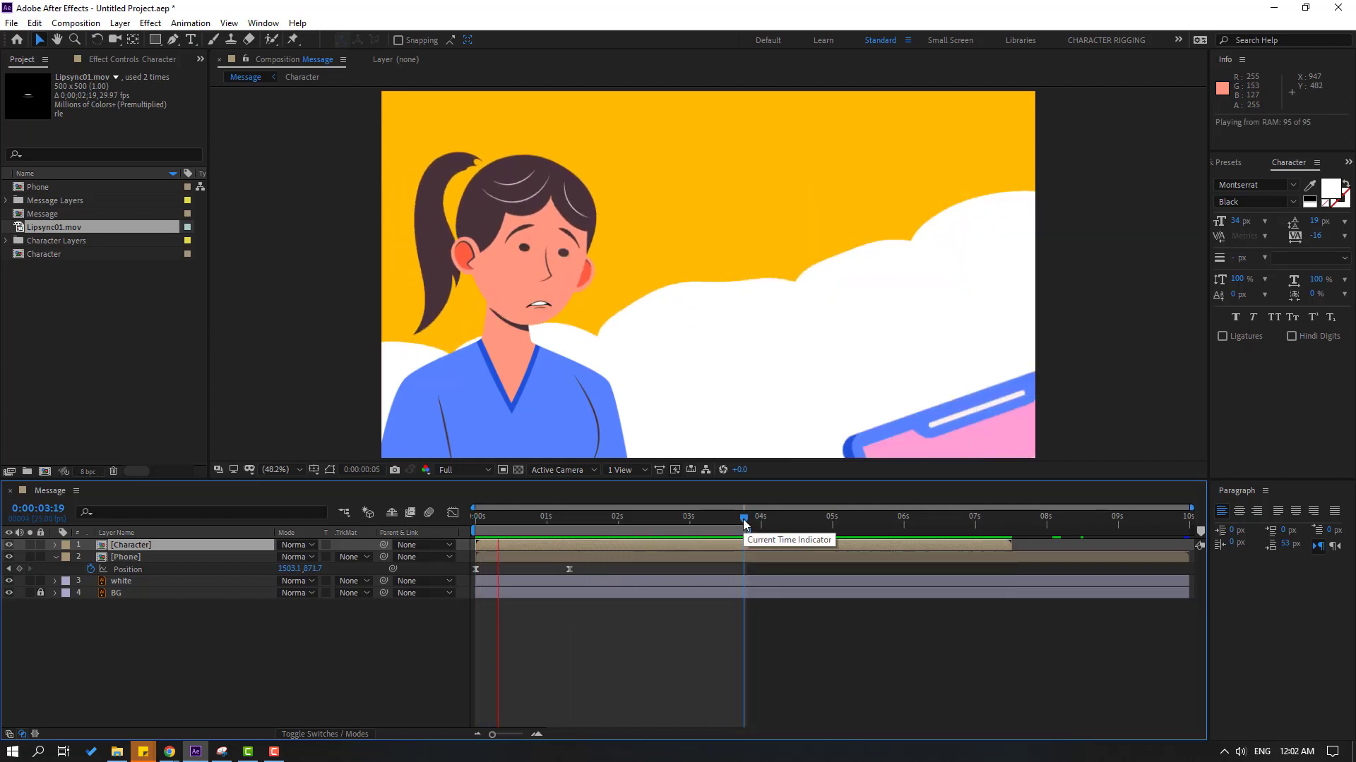